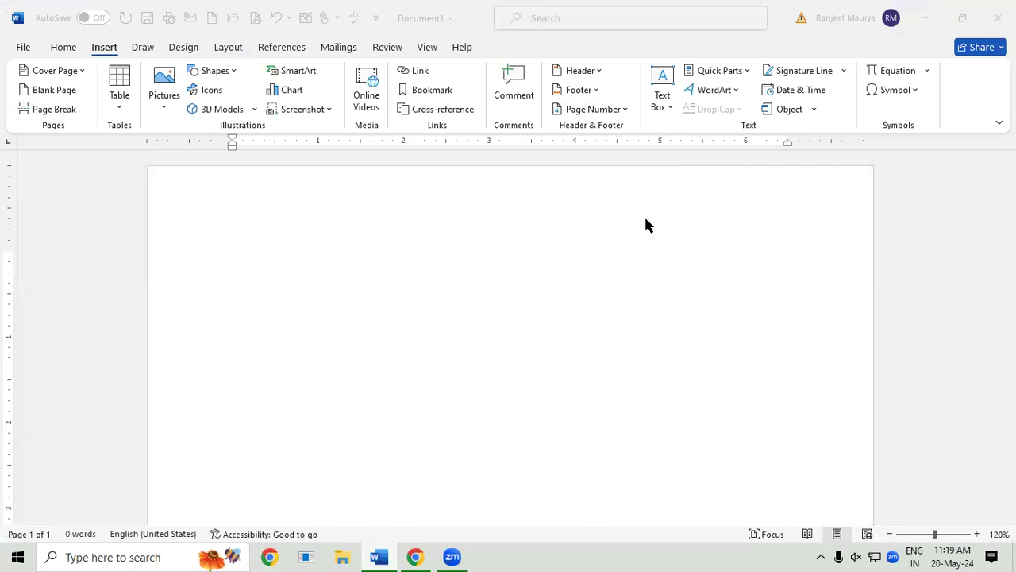
Step: Fill the empty document with sample paragraphs generated by =rand(125)
left_click(610, 89)
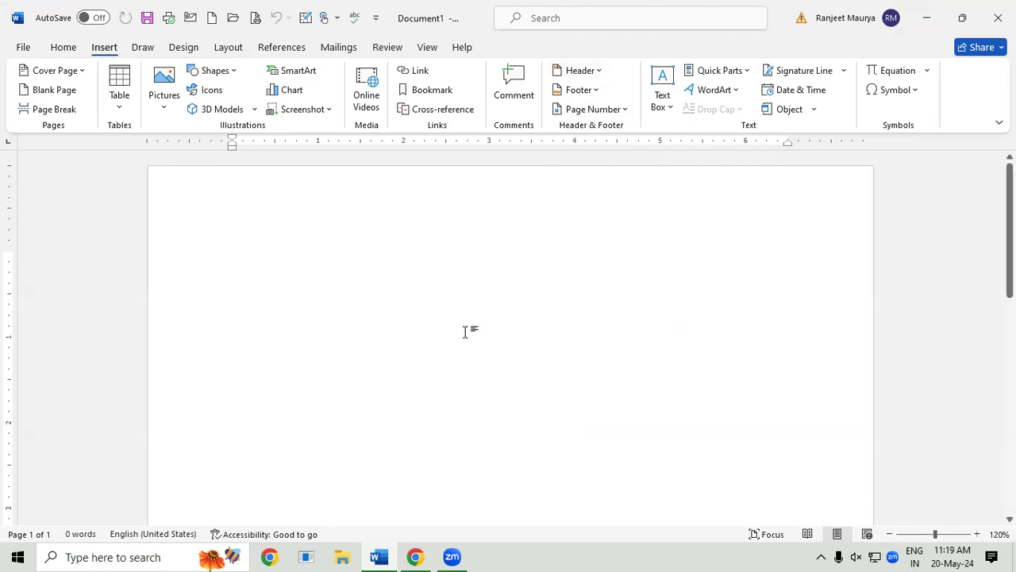
type("=rand(125)")
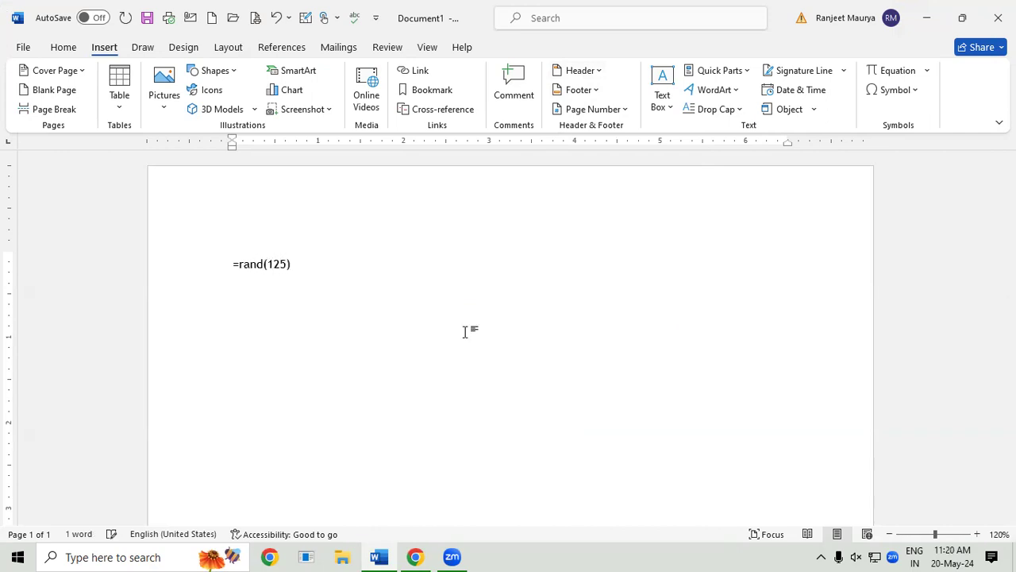
key("Return")
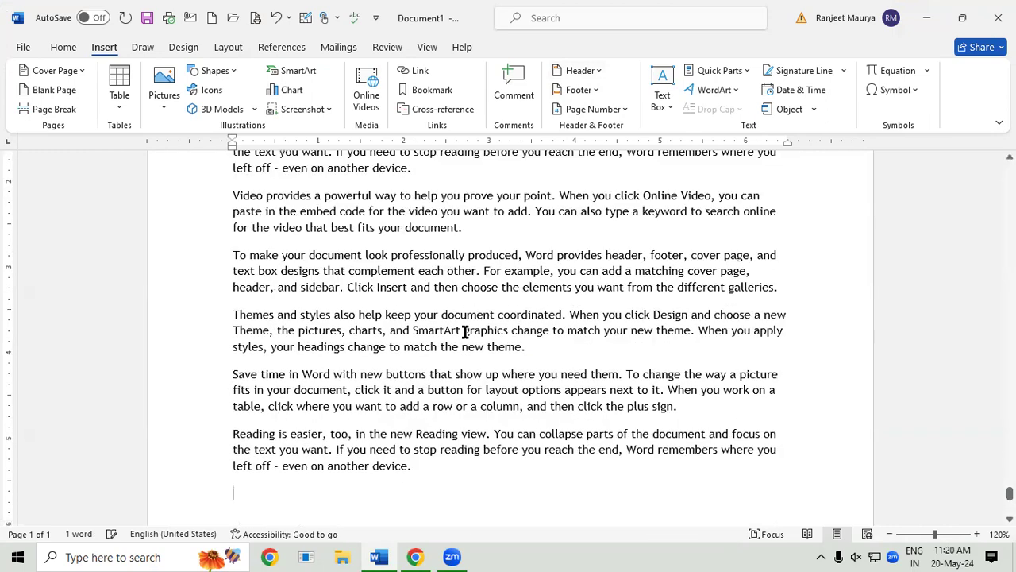
Step: Enlarge the font of all the sample text, then select the whole document again
key("ctrl+a")
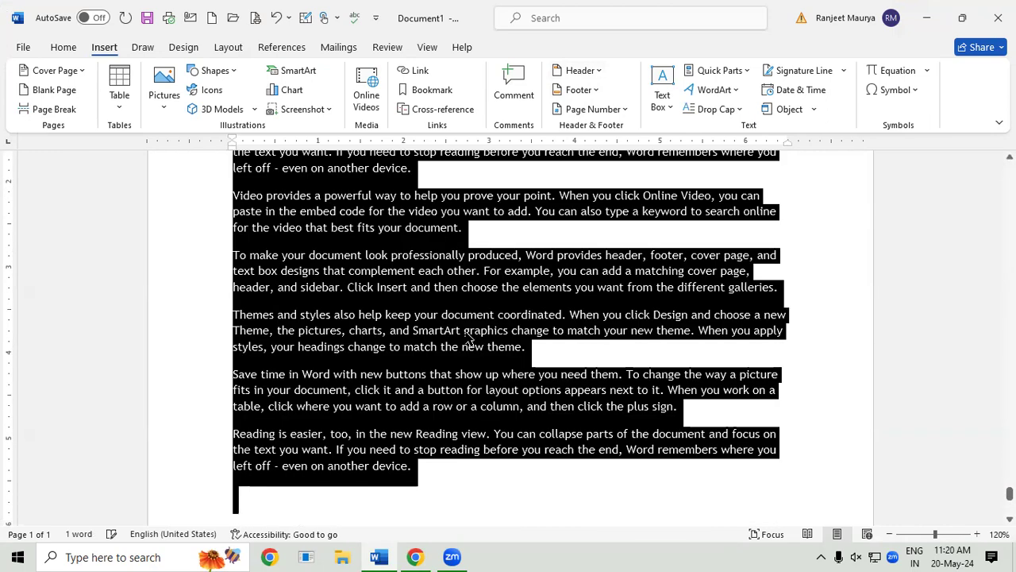
key("ctrl+shift+period")
key("ctrl+shift+period")
key("ctrl+shift+period")
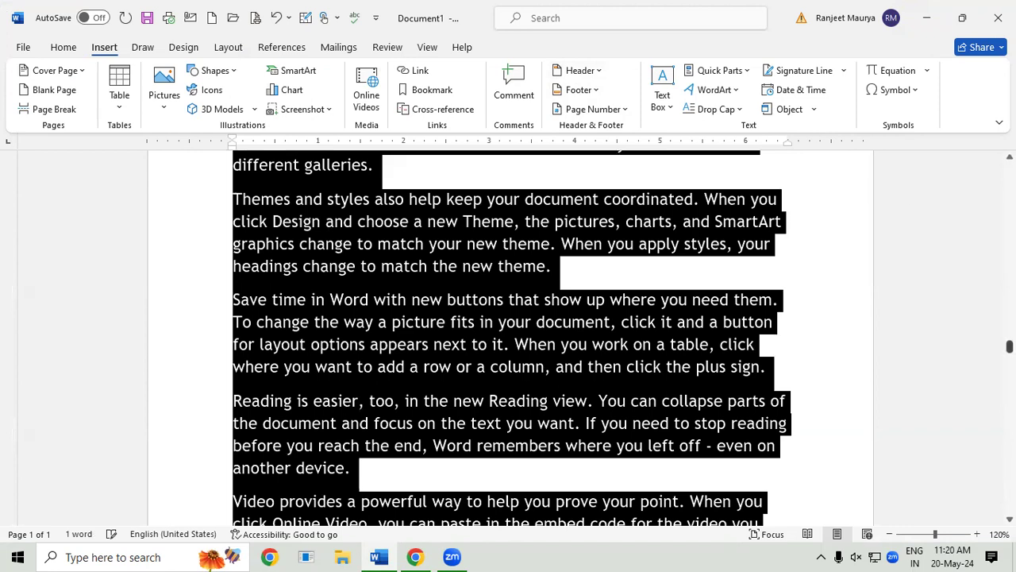
left_click_drag(1009, 347, 1009, 168)
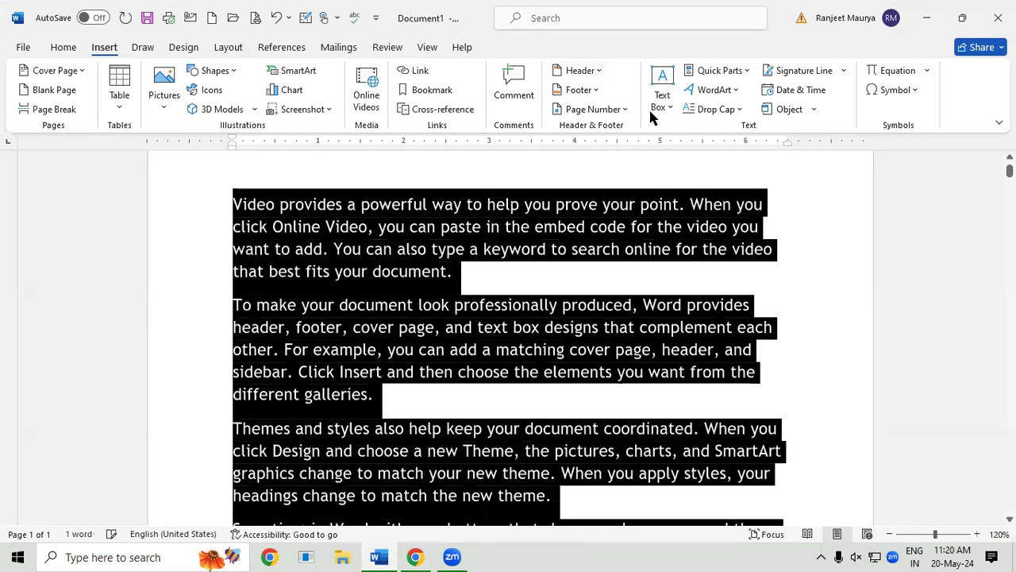
left_click(465, 322)
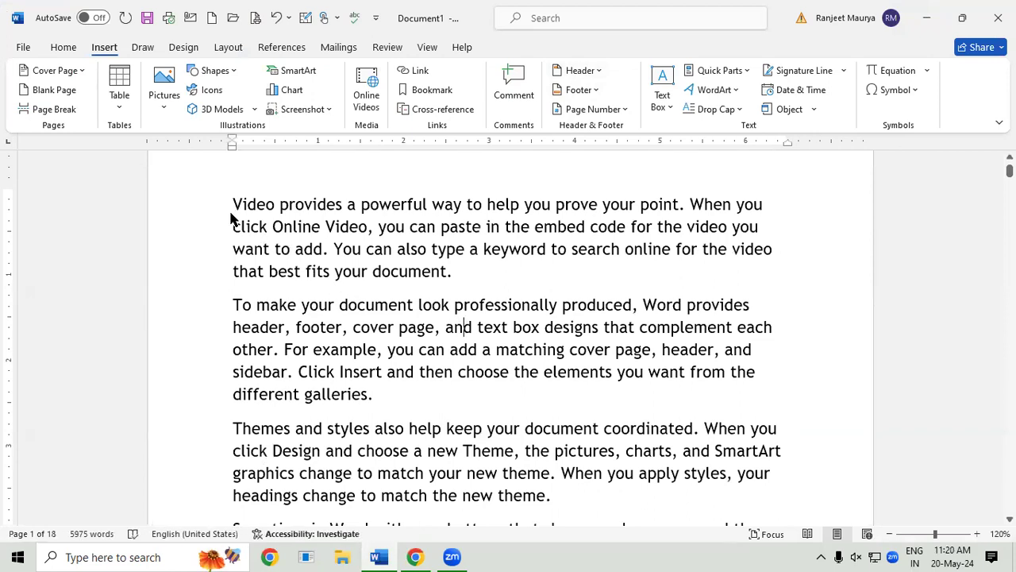
key("ctrl+a")
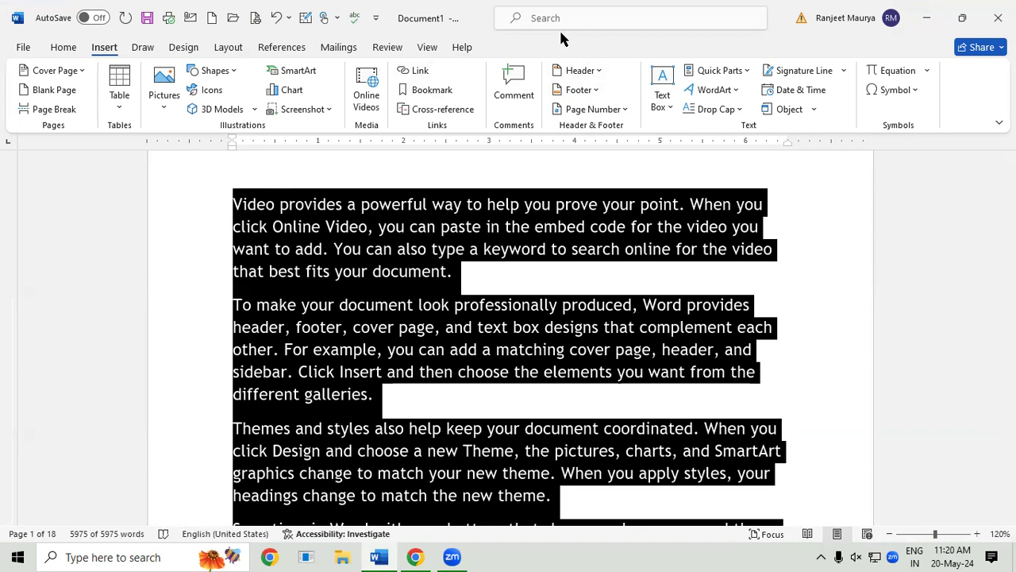
Step: Insert the Blank built-in header with its [Type here] placeholder
left_click(591, 69)
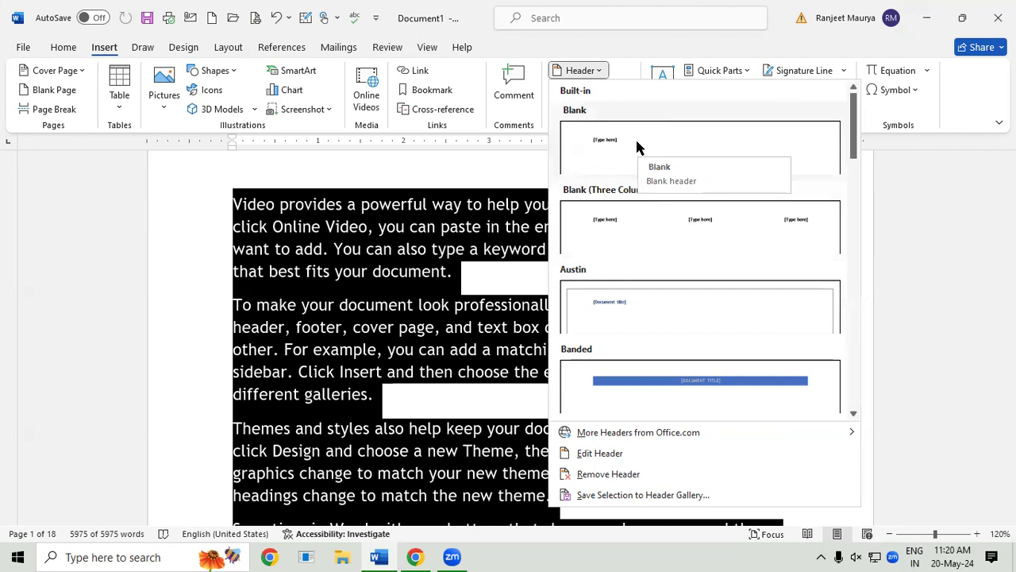
left_click_drag(855, 147, 861, 116)
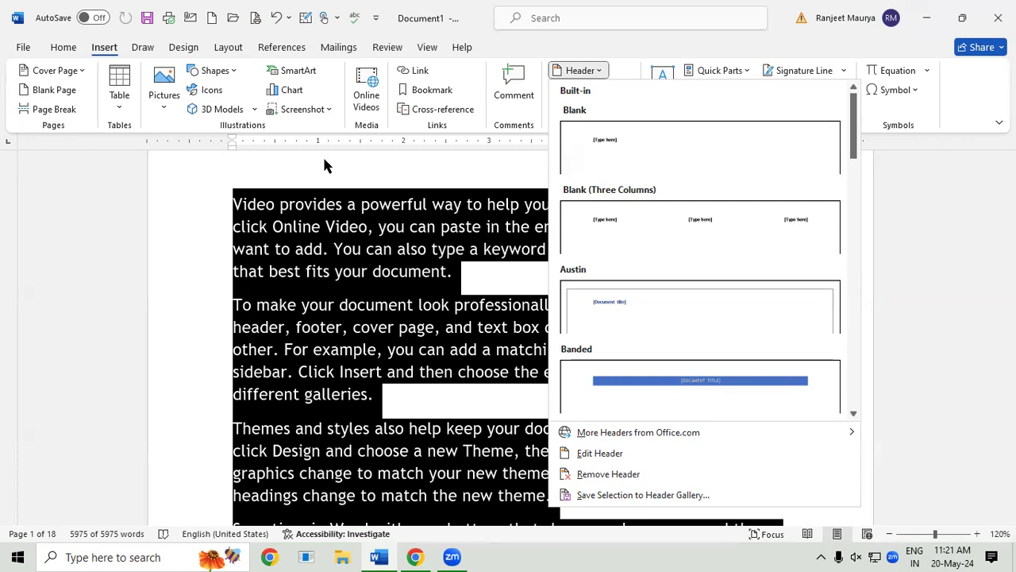
left_click(643, 153)
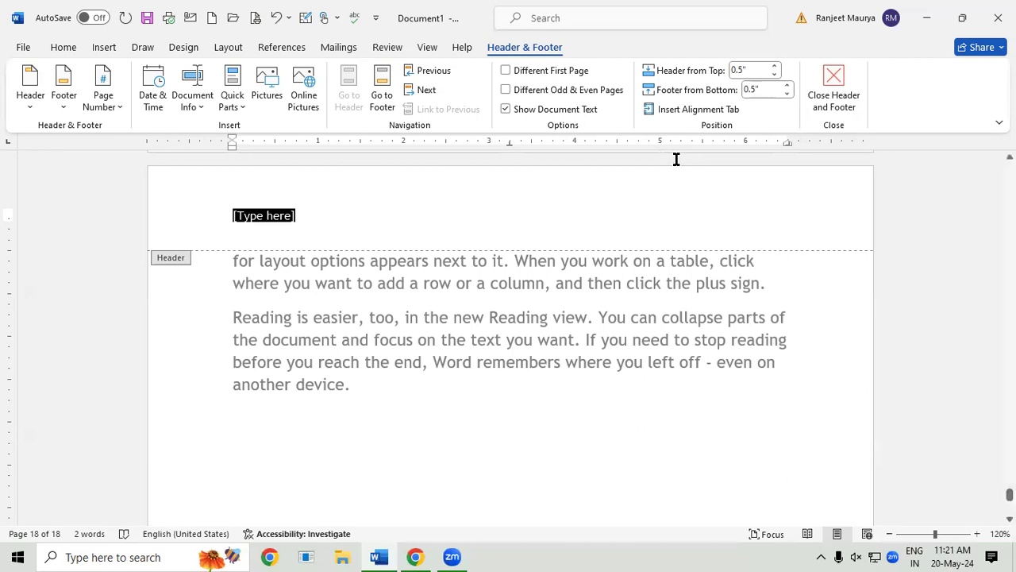
Step: Replace the header placeholder with an enlarged 'LESSON 1 INTRODUCTION OF COMPUTER' and close the header
left_click(227, 234)
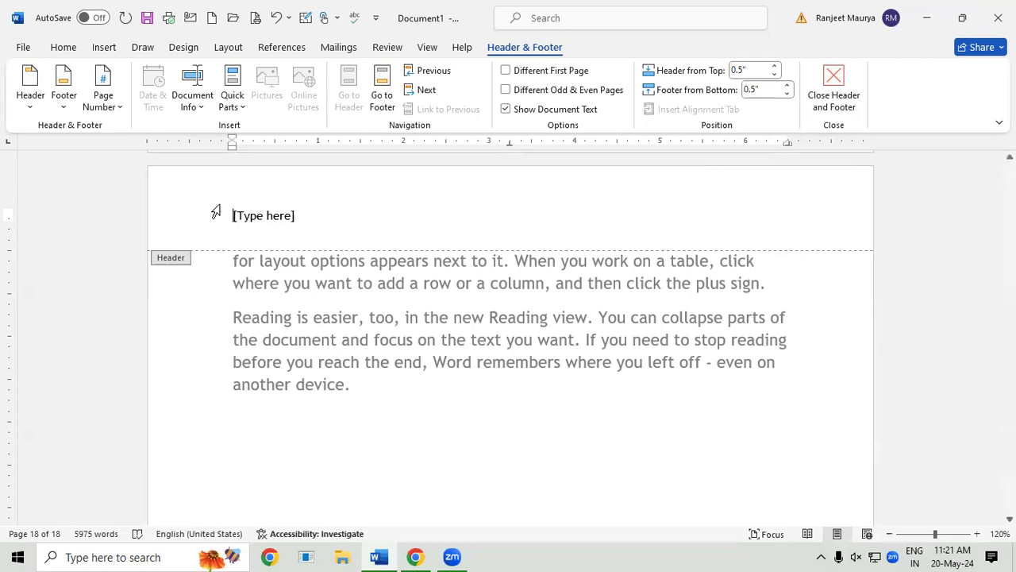
left_click_drag(1009, 494, 966, 127)
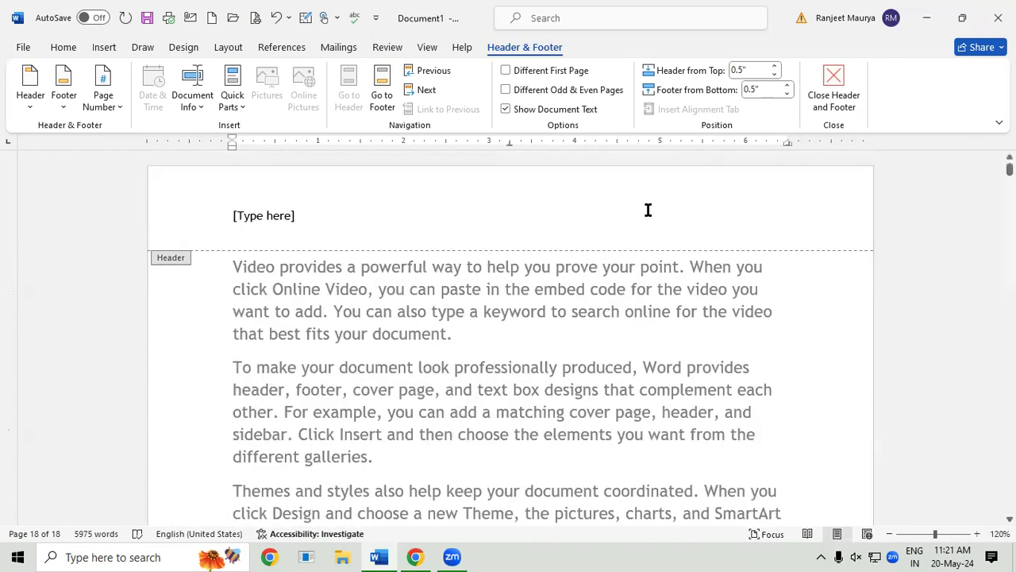
left_click(266, 215)
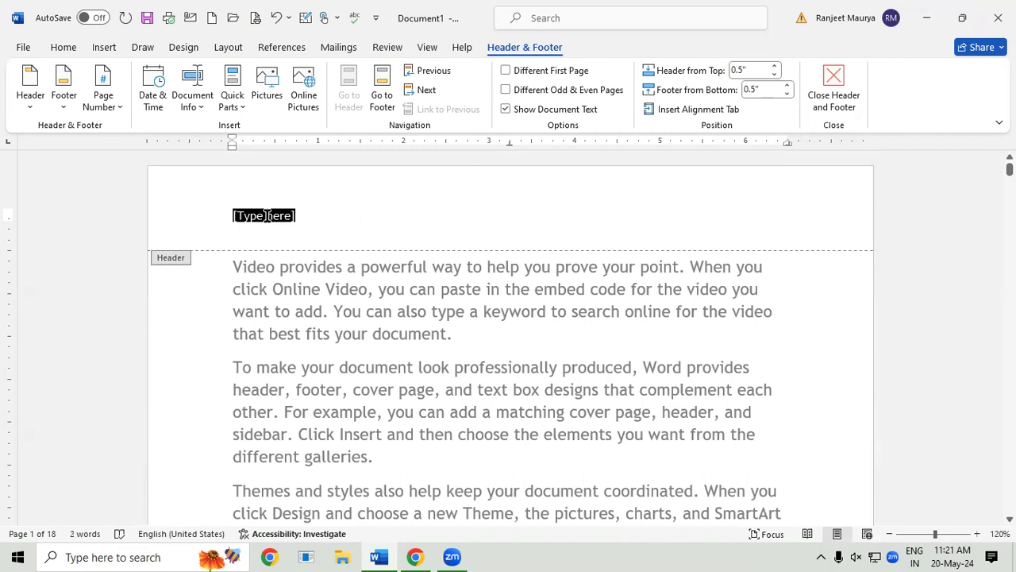
type("LE")
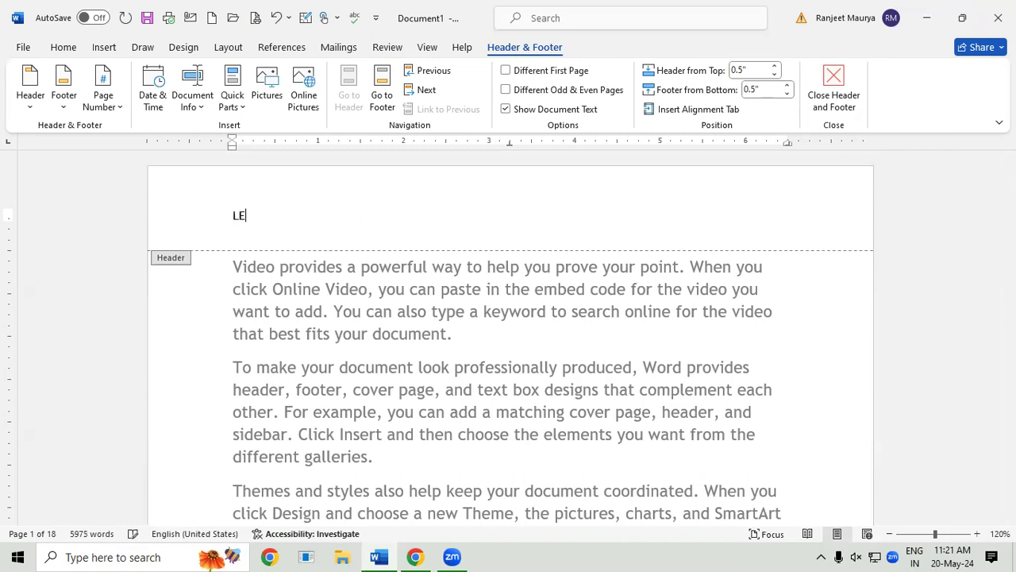
type("SSON 1 INTRODUC")
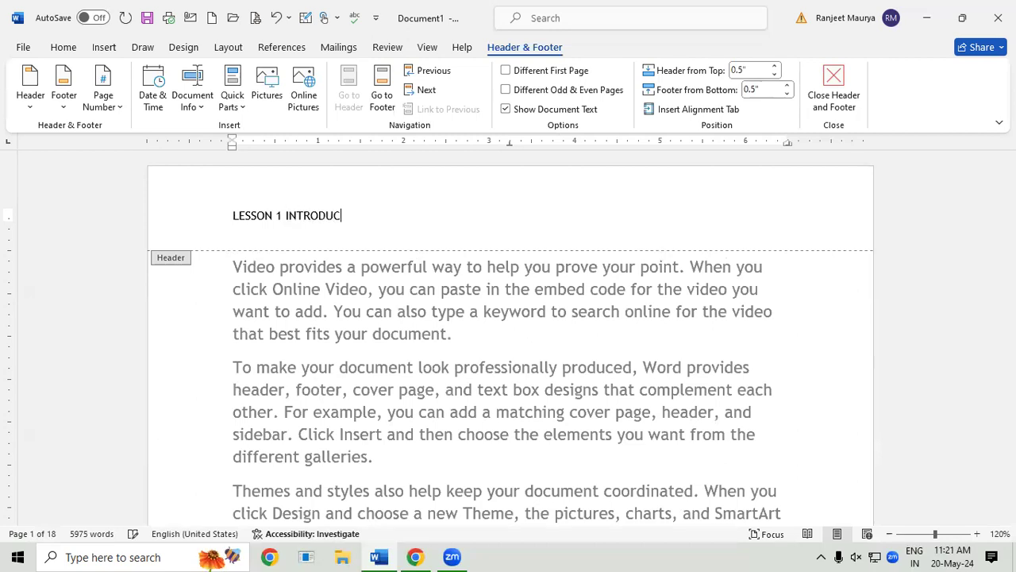
type("TION OF COMPUTER")
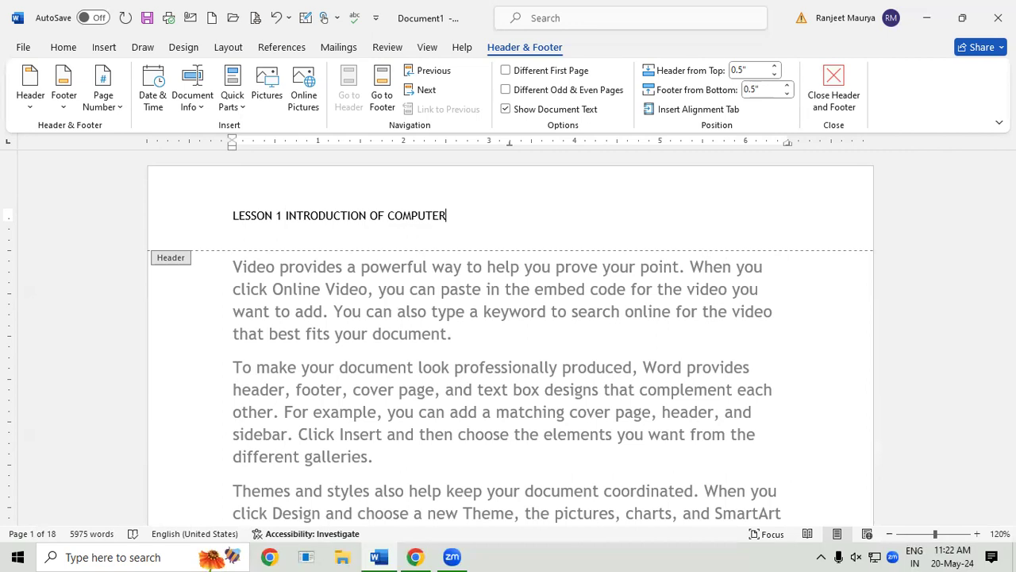
key("shift+Left")
key("shift+Left")
key("shift+Left")
key("shift+Left")
key("shift+Left")
key("shift+Left")
key("shift+Left")
key("shift+Left")
key("shift+Left")
key("shift+Left")
key("shift+Left")
key("shift+Left")
key("shift+Left")
key("shift+Left")
key("shift+Left")
key("shift+Left")
key("shift+Left")
key("shift+Left")
key("shift+Left")
key("shift+Left")
key("shift+Left")
key("shift+Left")
key("shift+Left")
key("shift+Left")
key("shift+Left")
key("shift+Left")
key("shift+Left")
key("shift+Left")
key("shift+Left")
key("shift+Left")
key("shift+Left")
key("shift+Left")
key("shift+Left")
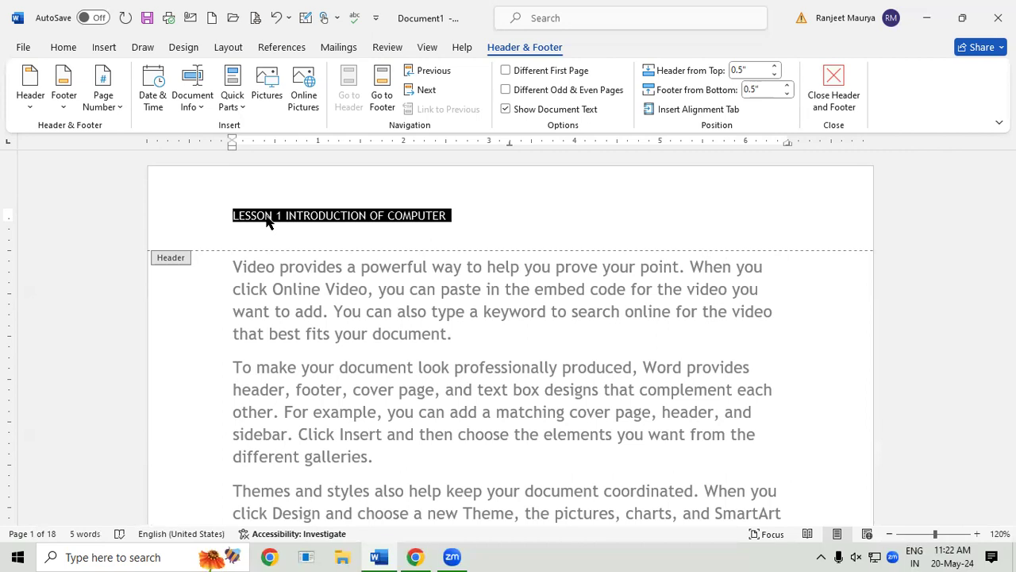
key("ctrl+shift+period")
key("ctrl+shift+period")
key("ctrl+shift+period")
key("ctrl+shift+period")
key("ctrl+shift+period")
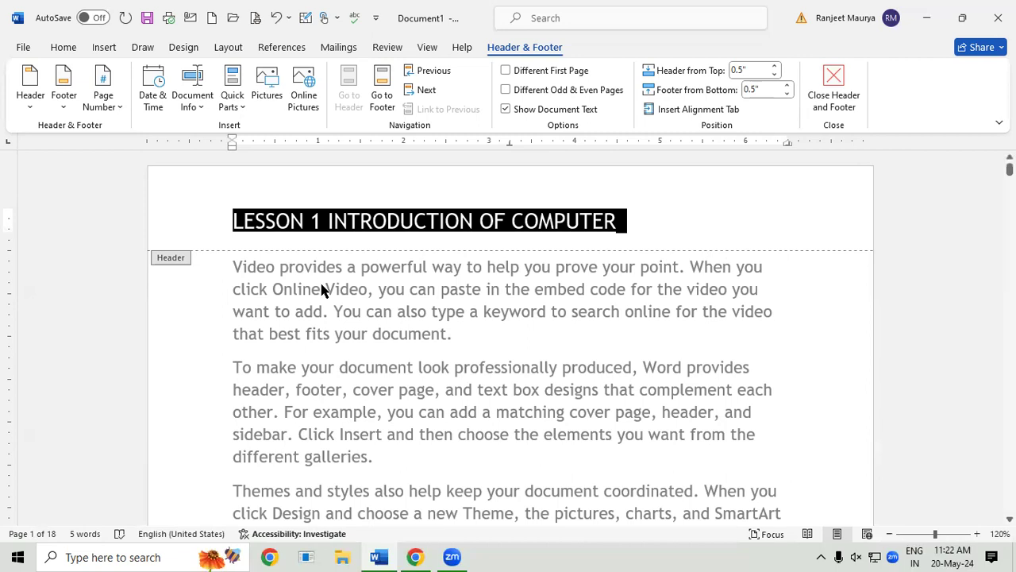
double_click(399, 343)
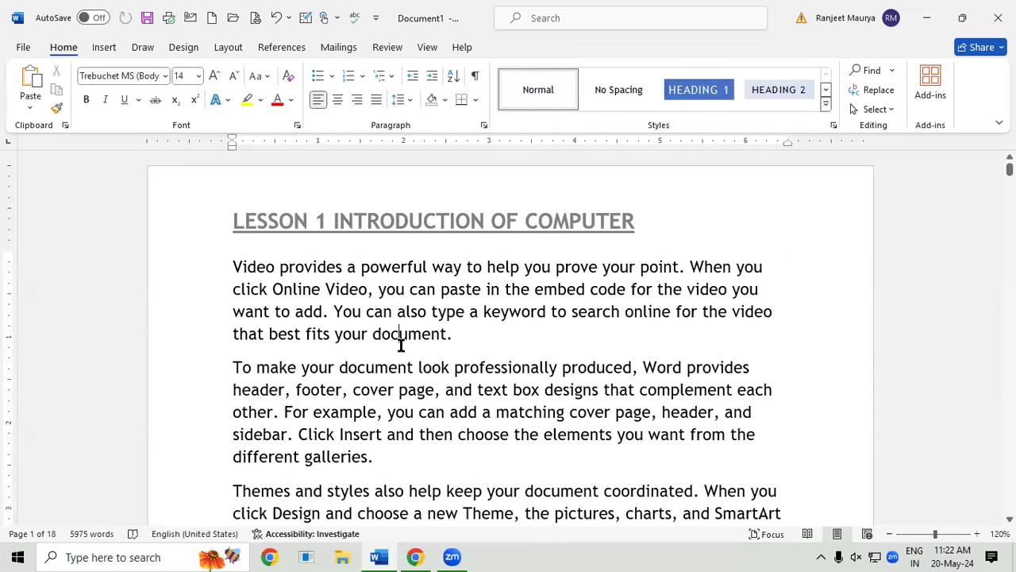
scroll(401, 346, "down", 1)
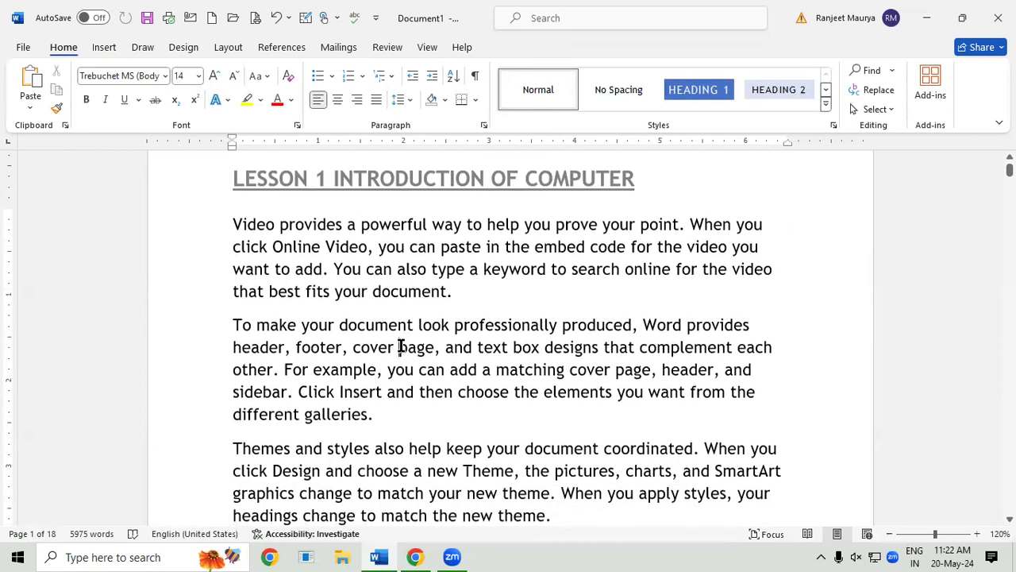
scroll(401, 346, "down", 4)
scroll(401, 345, "down", 15)
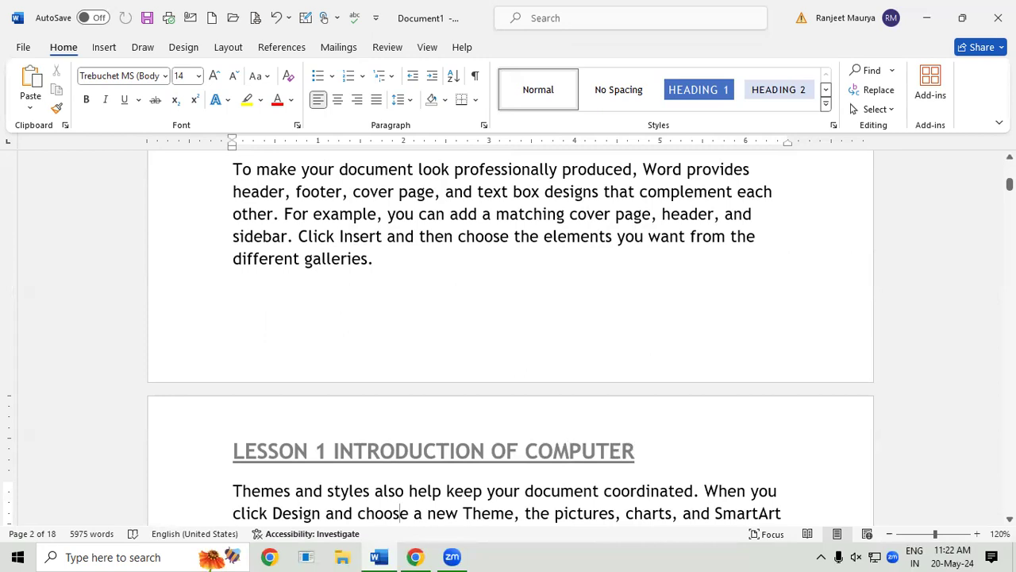
left_click_drag(1010, 185, 1009, 168)
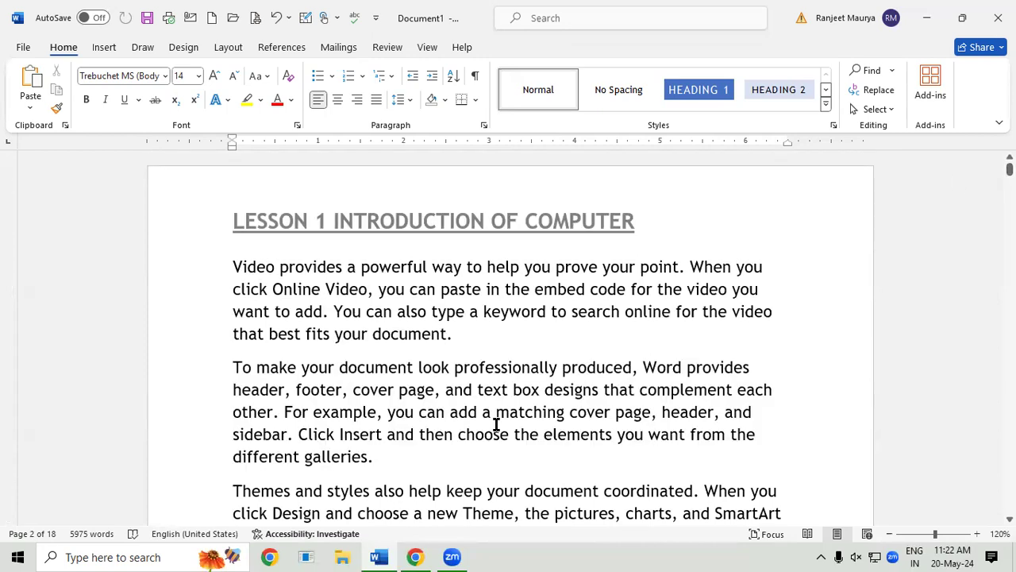
scroll(511, 340, "down", 4)
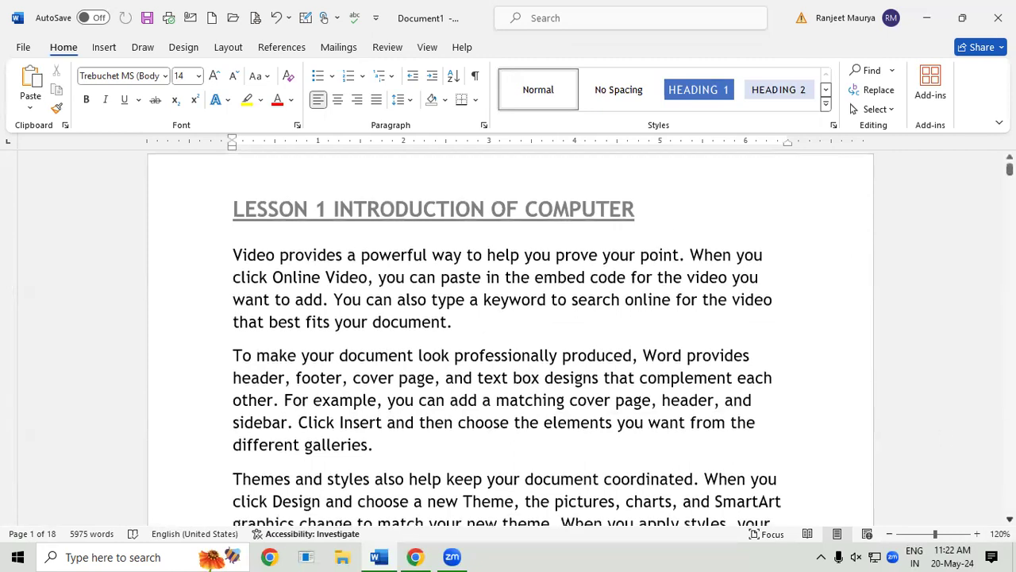
scroll(511, 341, "down", 2)
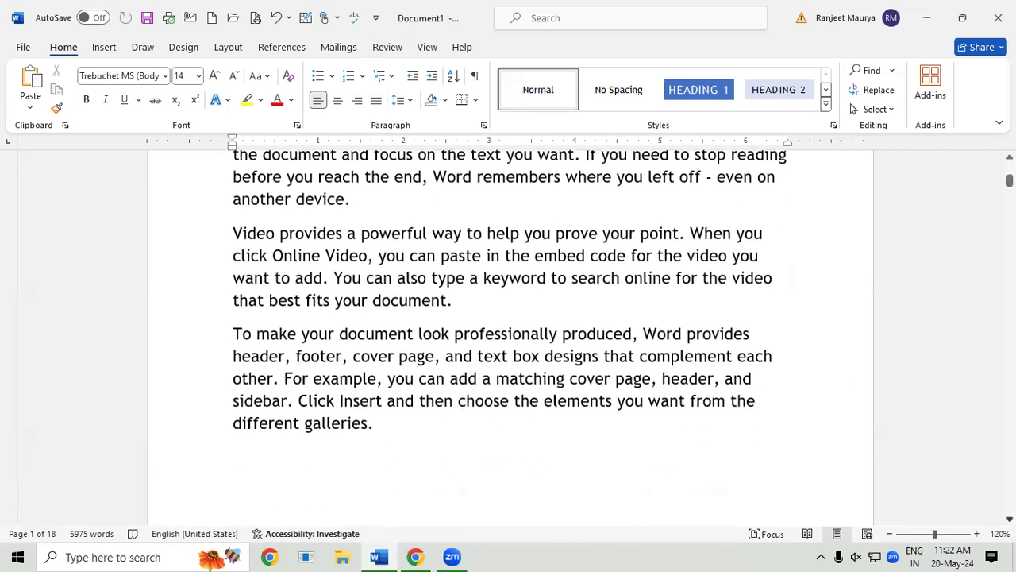
left_click(403, 427)
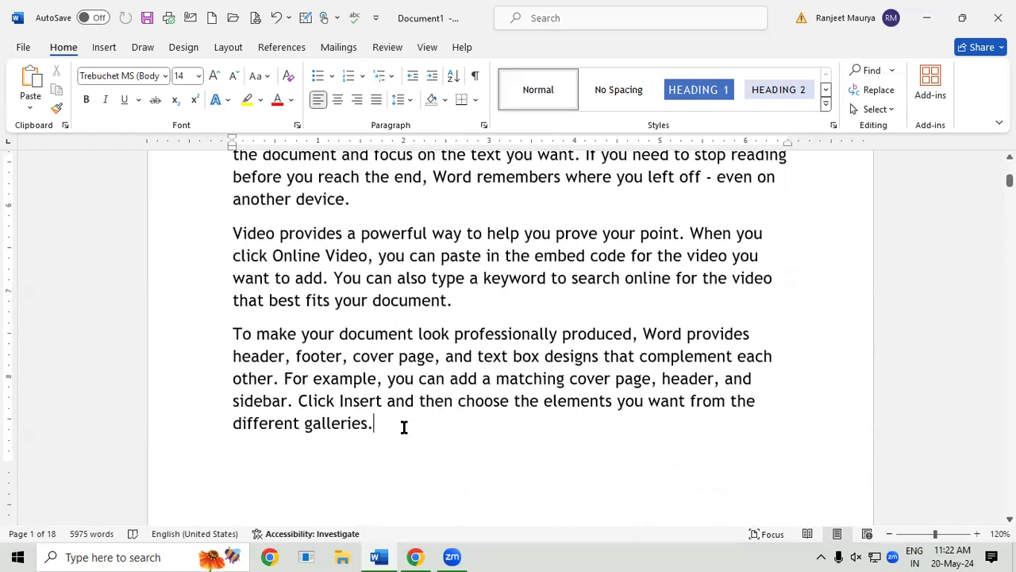
scroll(510, 336, "down", 1)
scroll(510, 337, "down", 3)
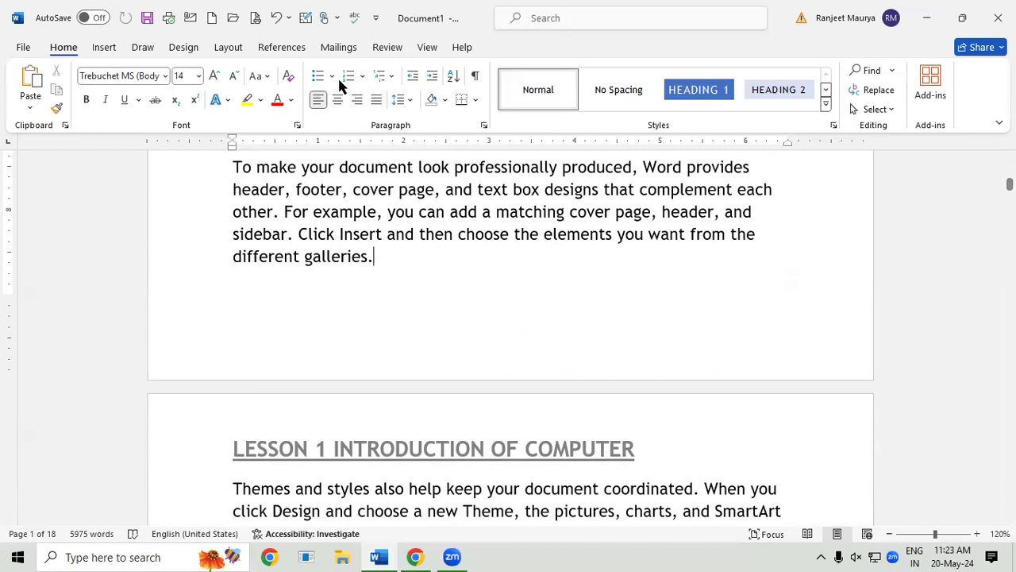
Step: Insert a Next Page section break after the paragraph ending 'different galleries.'
left_click(231, 49)
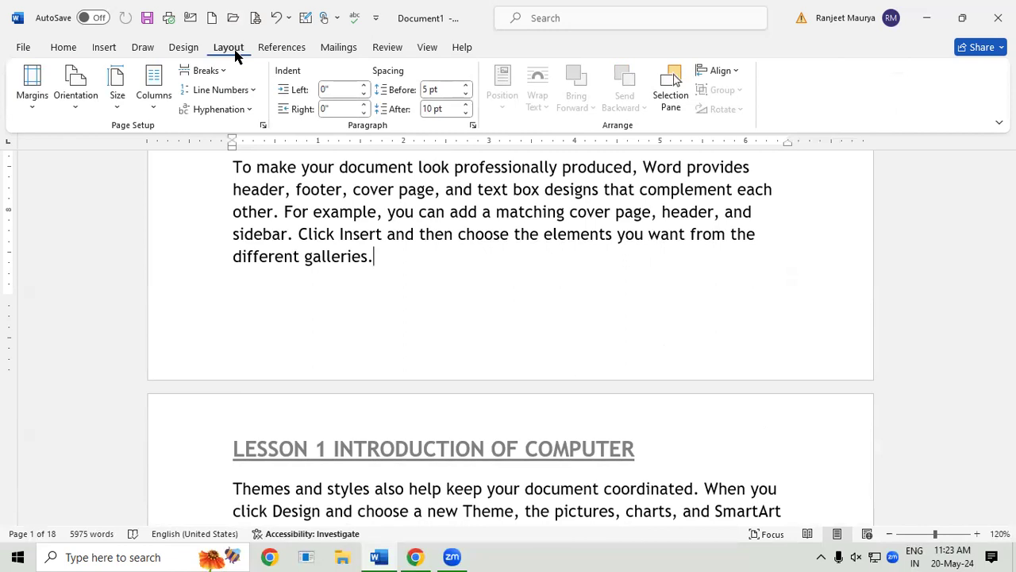
left_click(217, 73)
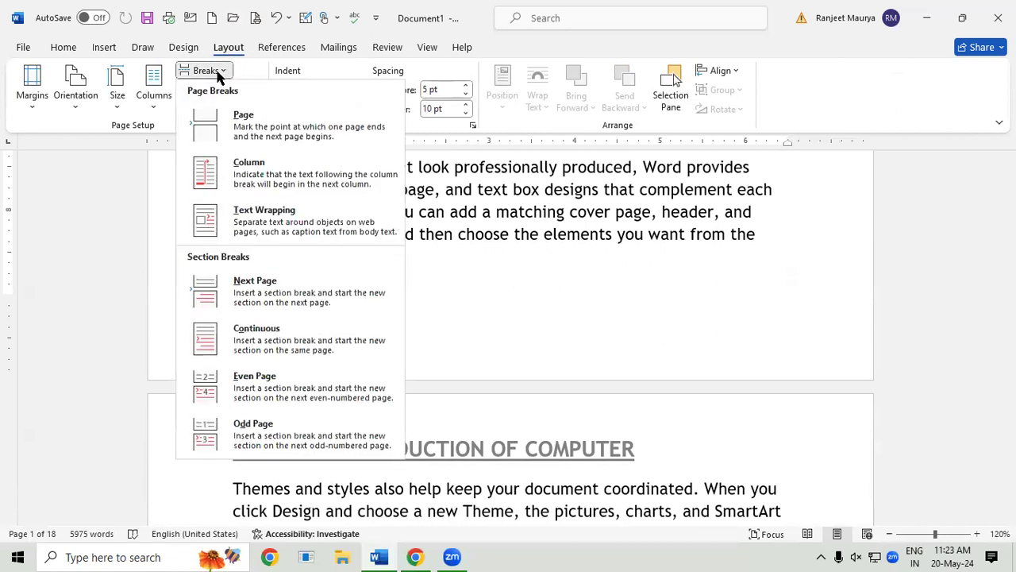
left_click(300, 303)
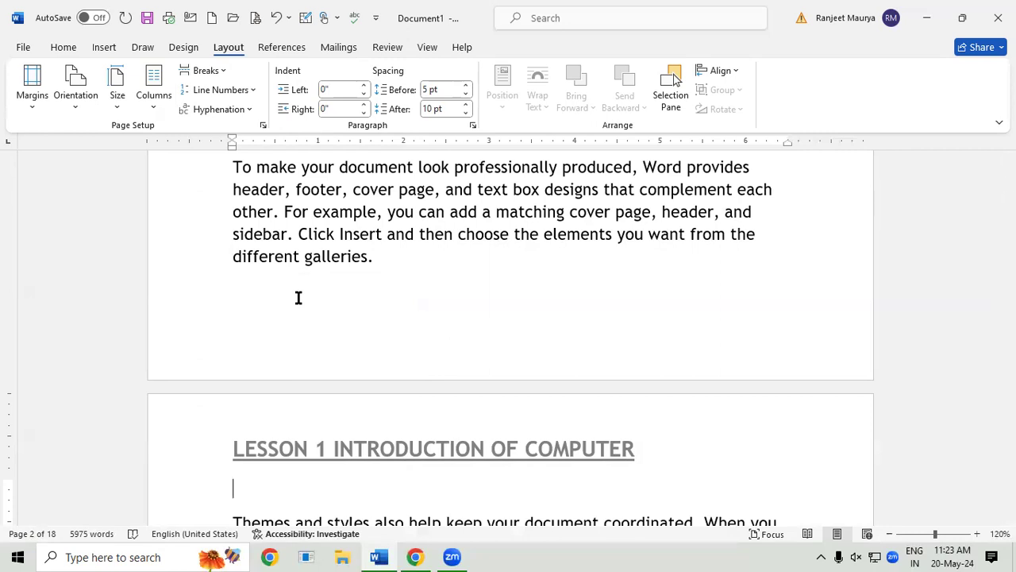
Step: Unlink section 2's header and change its text to 'LESSON 1 INTRODUCTION OF INPUT DEVICE'
double_click(449, 454)
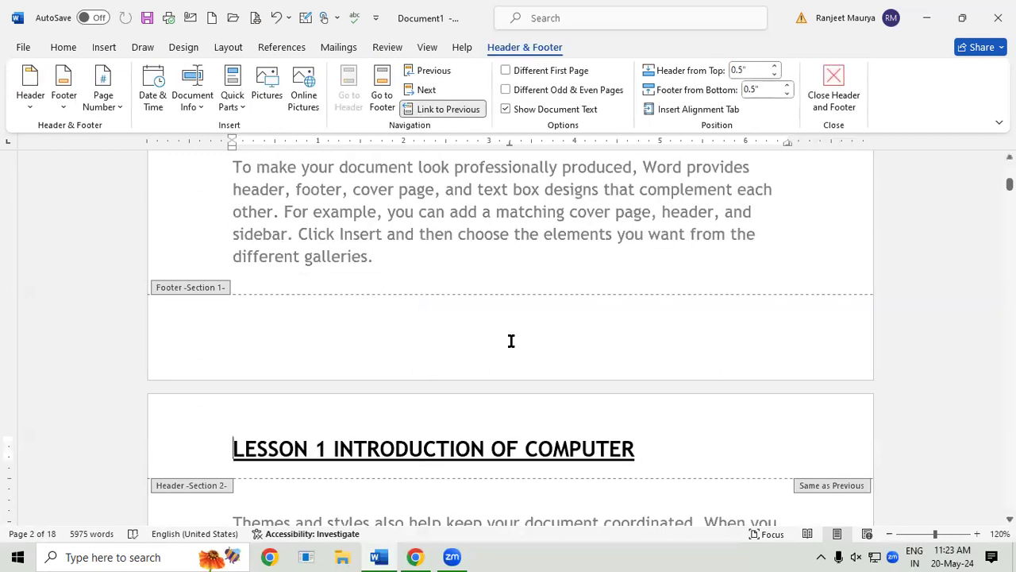
left_click(425, 111)
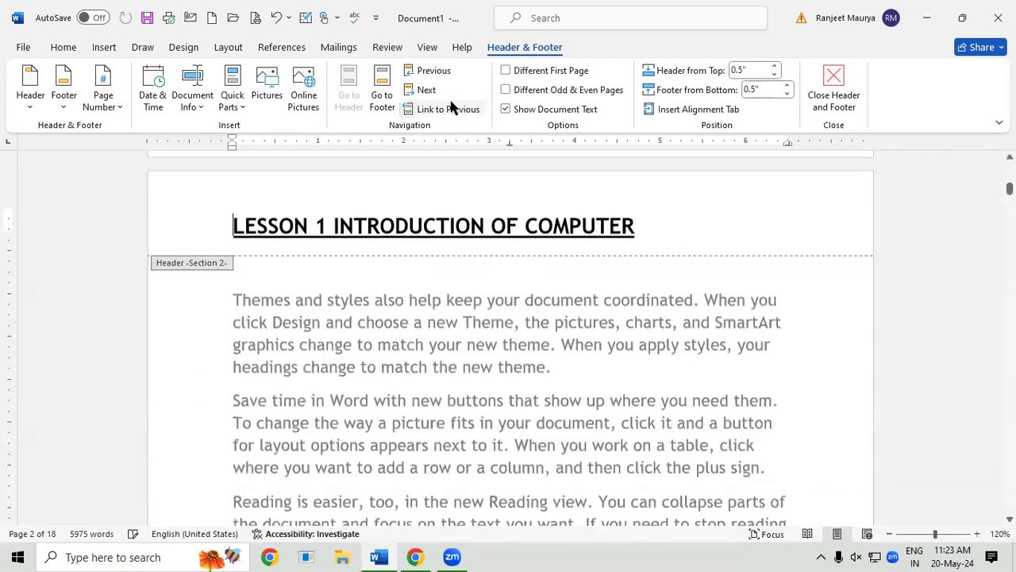
left_click(650, 216)
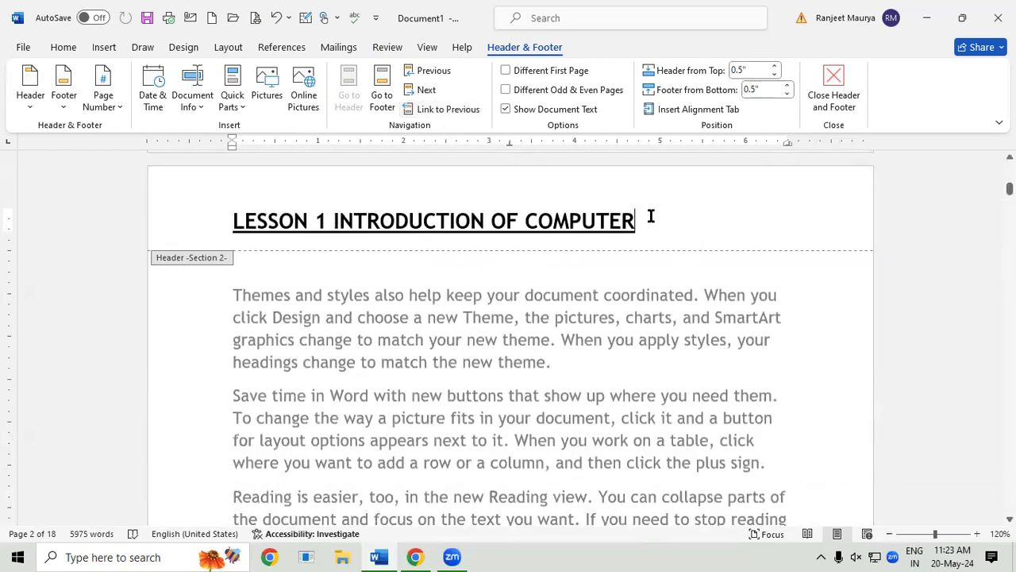
key("BackSpace")
key("BackSpace")
key("BackSpace")
key("BackSpace")
key("BackSpace")
key("BackSpace")
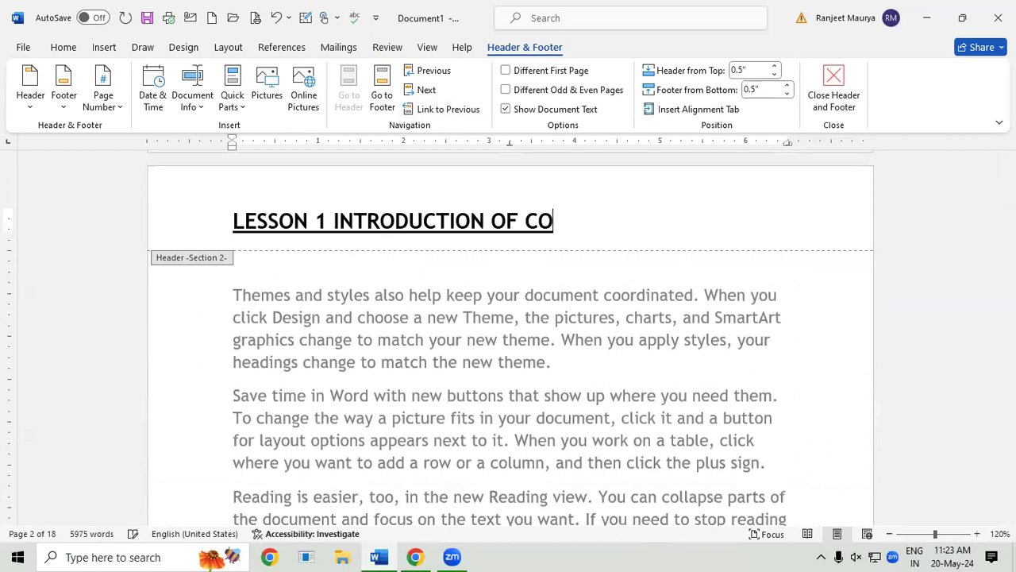
key("BackSpace")
key("BackSpace")
type("INPUT ")
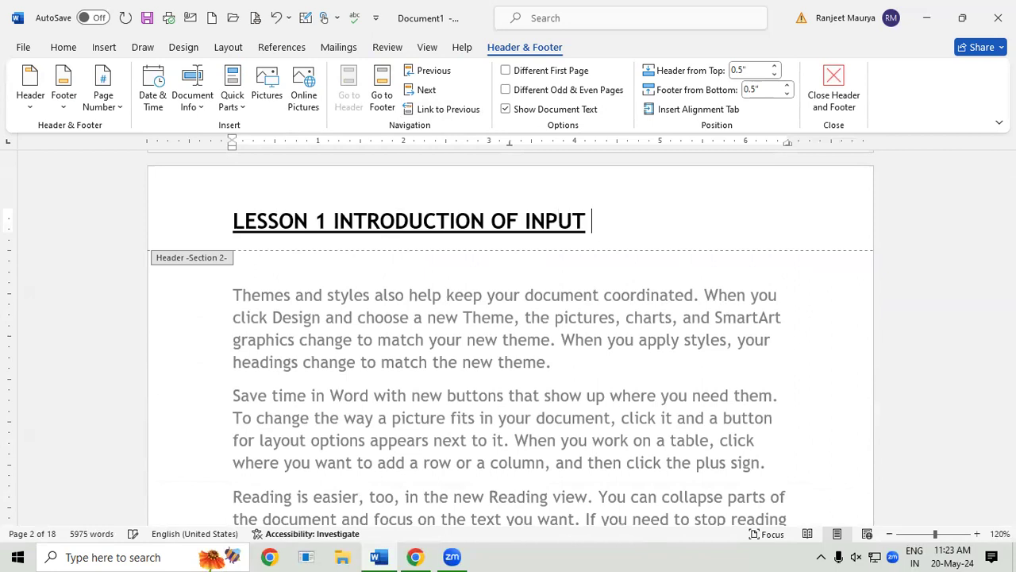
type("DEVICE")
double_click(688, 347)
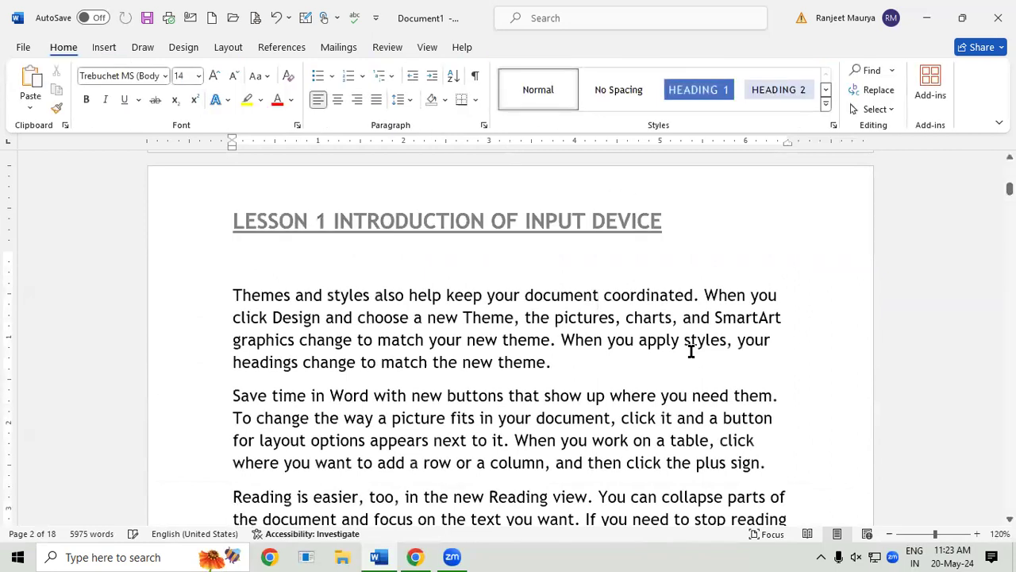
Step: Scroll up and down through the document to check both section headers
scroll(690, 350, "down", 1)
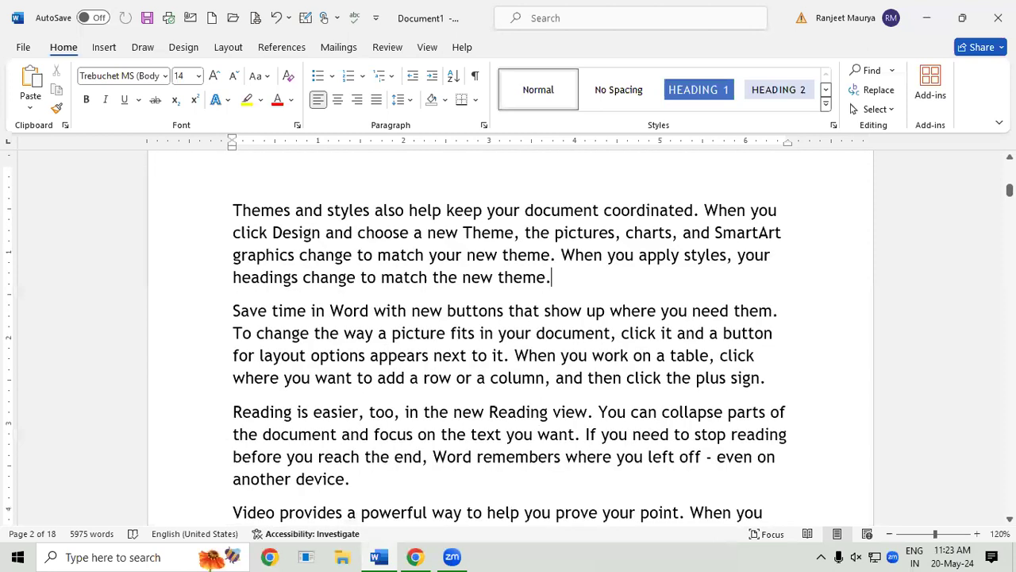
scroll(510, 339, "up", 3)
scroll(510, 338, "up", 5)
scroll(510, 334, "up", 5)
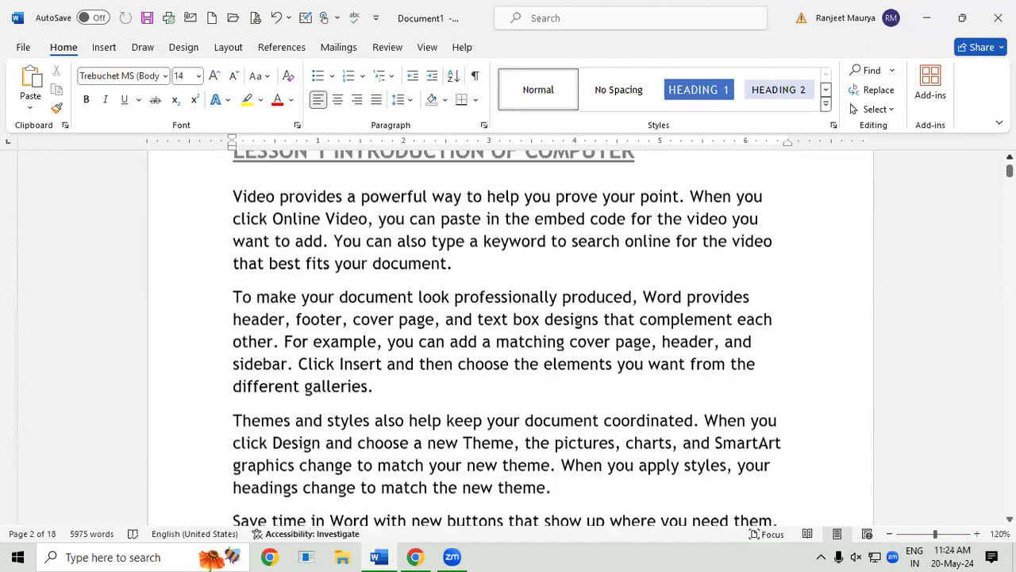
scroll(511, 334, "up", 1)
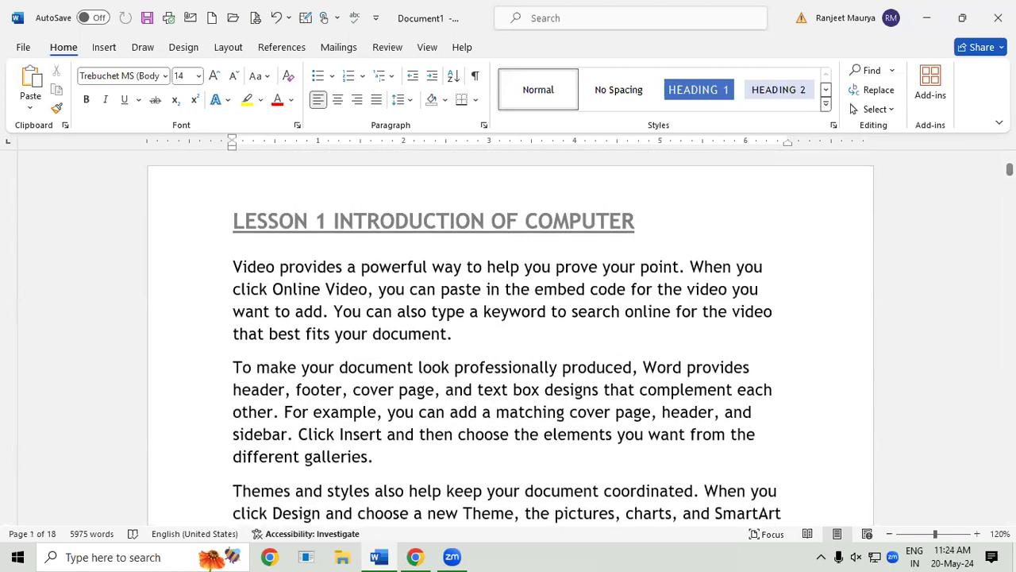
scroll(510, 338, "down", 1)
scroll(510, 338, "down", 4)
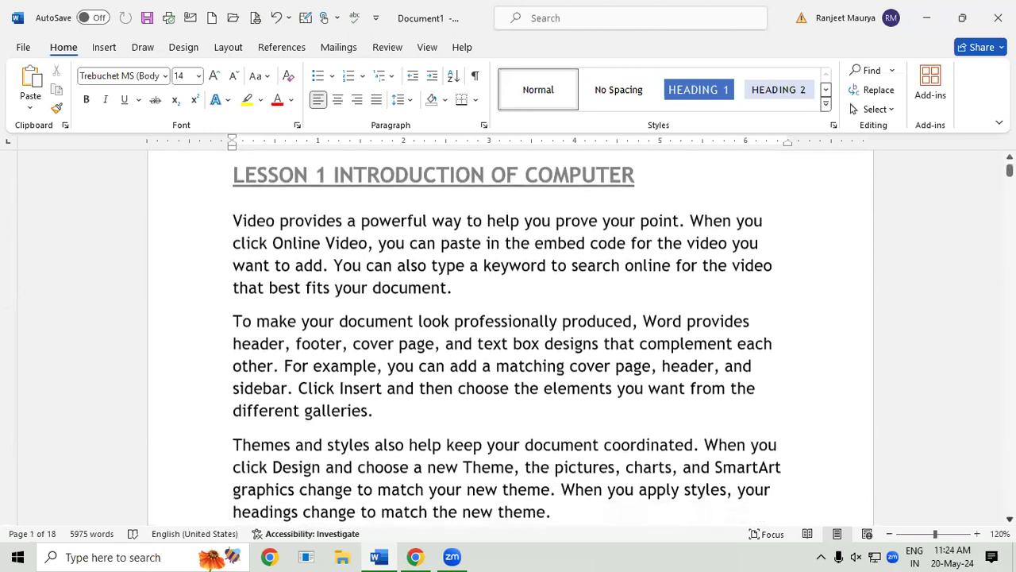
scroll(511, 338, "down", 5)
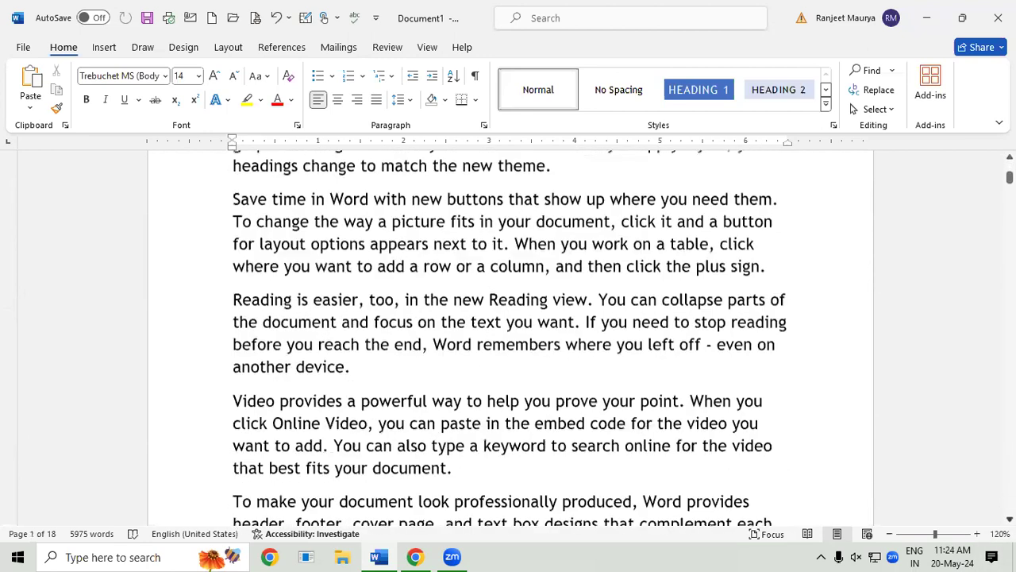
scroll(511, 338, "down", 2)
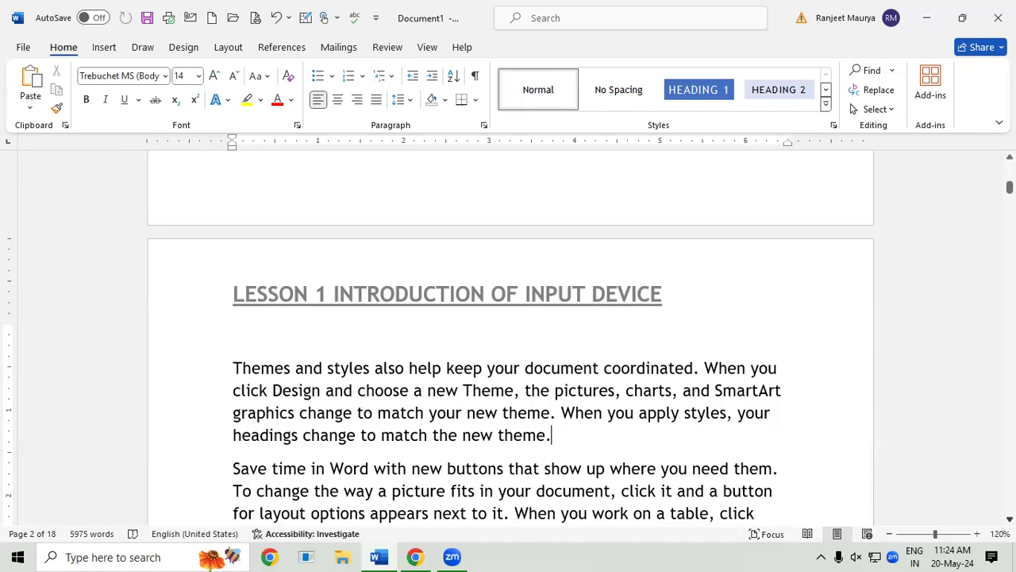
Step: Scroll down to the paragraph ending 'plus sign.' and bring up the Layout options
scroll(510, 370, "down", 3)
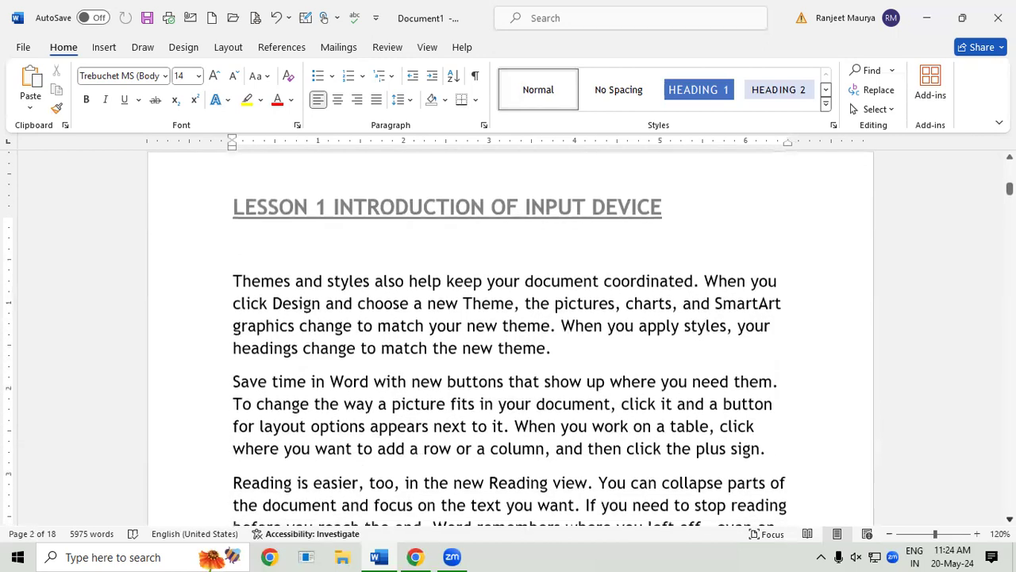
scroll(510, 334, "down", 5)
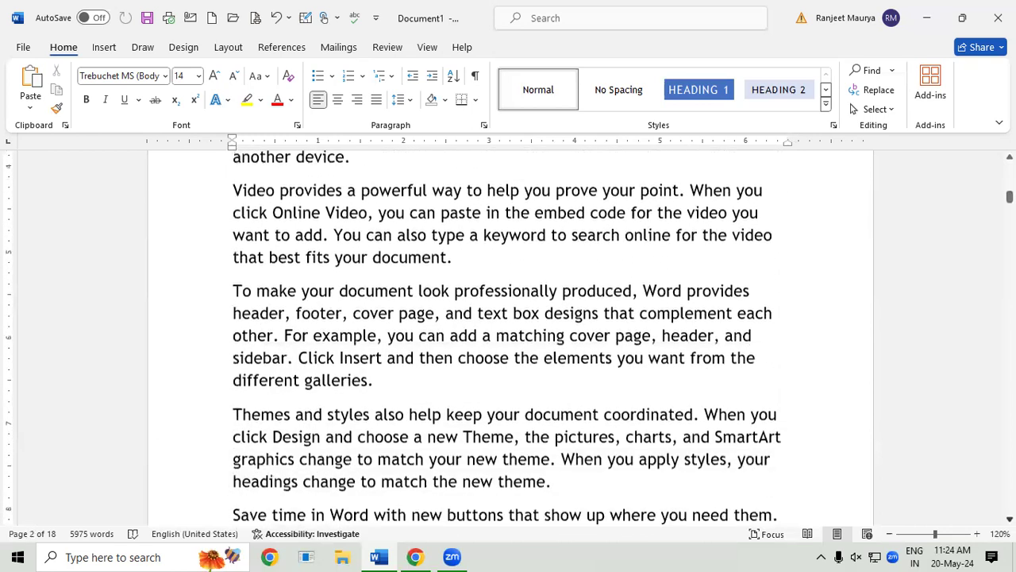
scroll(831, 262, "down", 3)
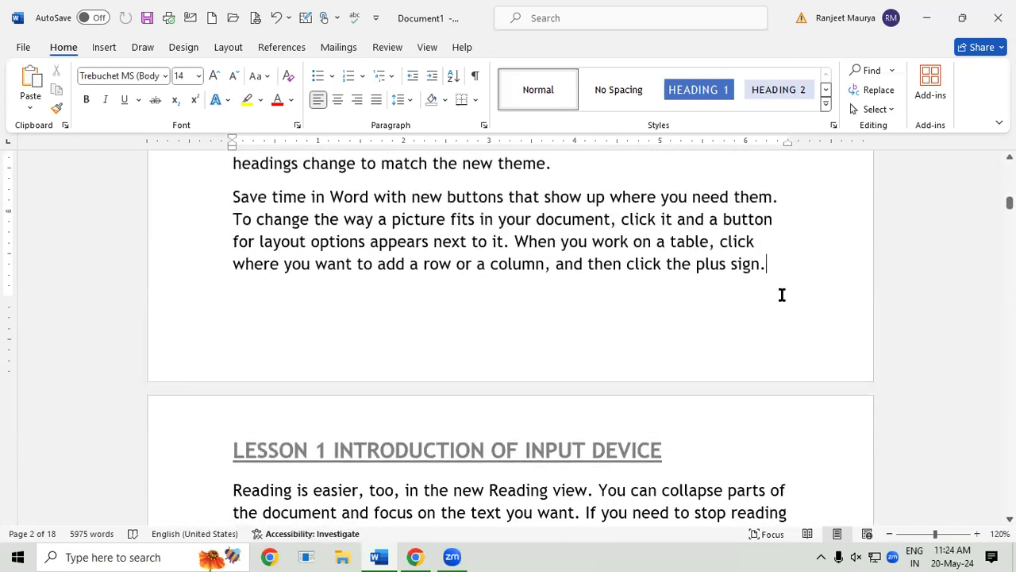
left_click(228, 49)
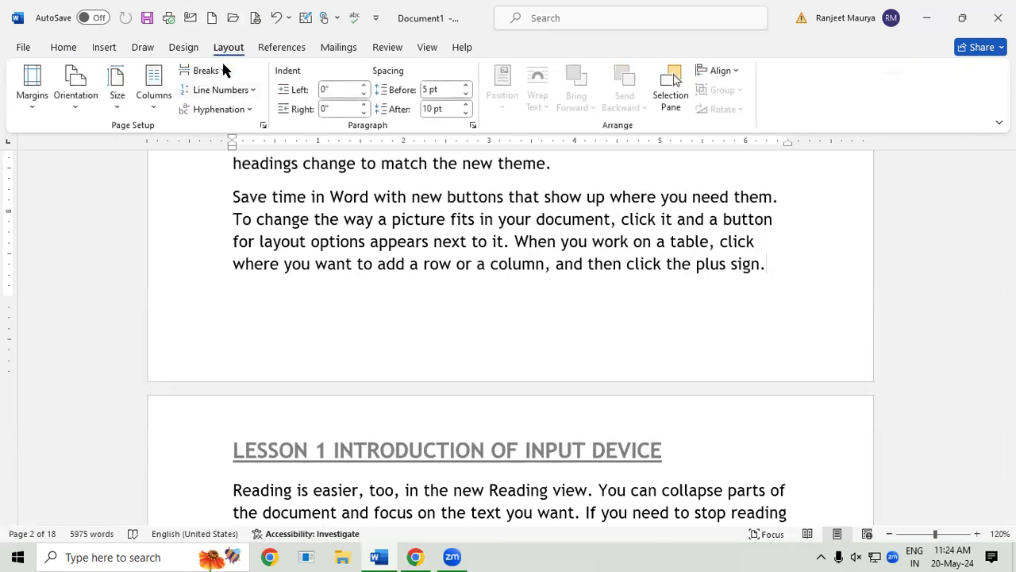
Step: Insert a Next Page section break to begin a third section
left_click(223, 70)
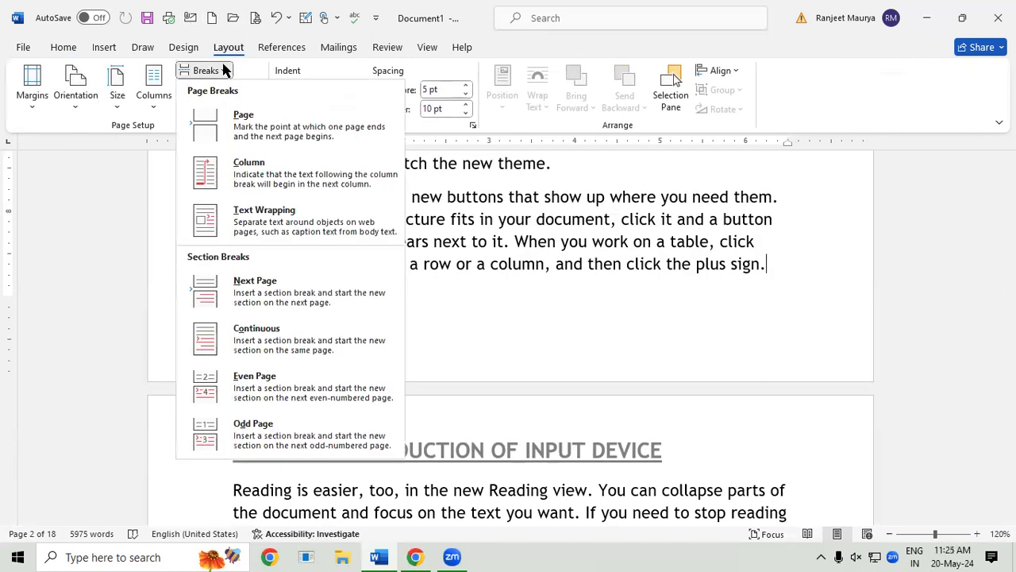
left_click(266, 288)
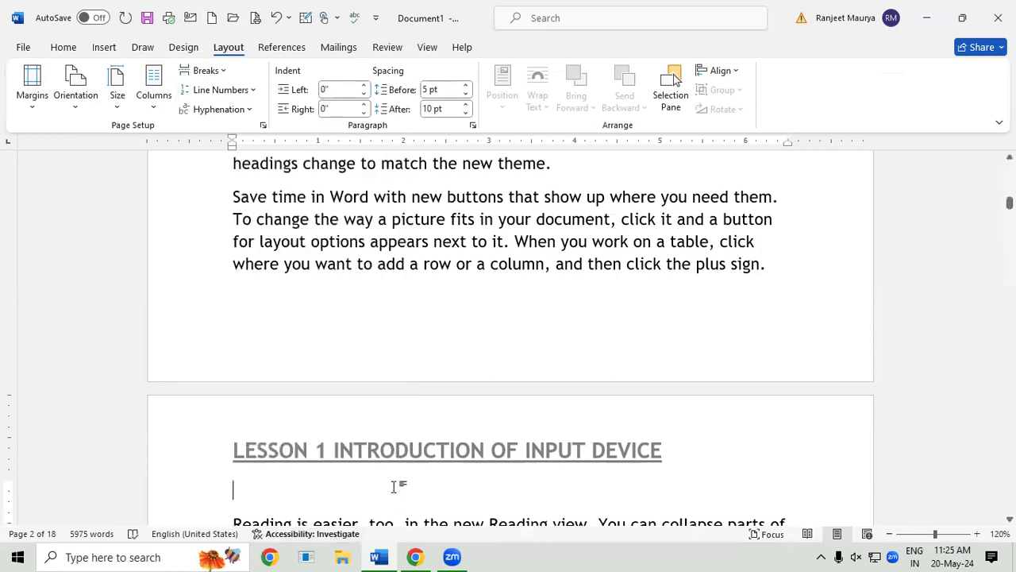
scroll(243, 438, "down", 1)
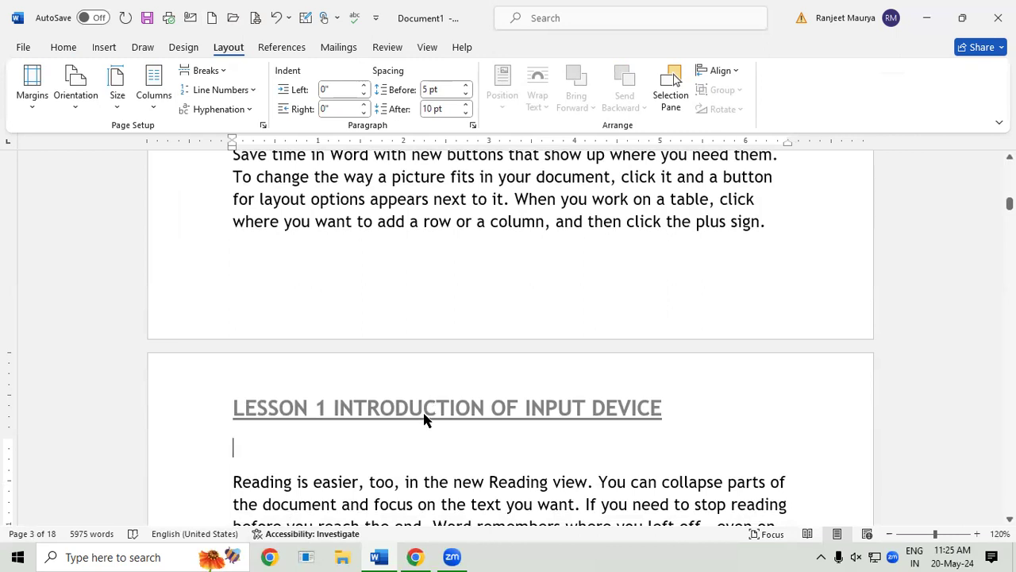
Step: Unlink the third section's header and make it read 'LESSON 1 INTRODUCTION OF COMPUTER MEMORY'
double_click(424, 418)
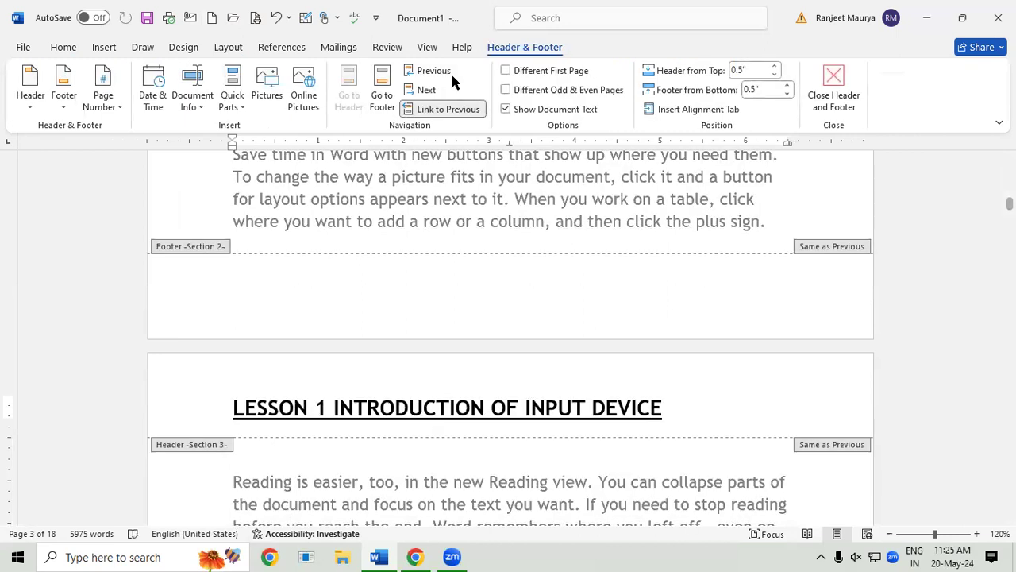
left_click(470, 111)
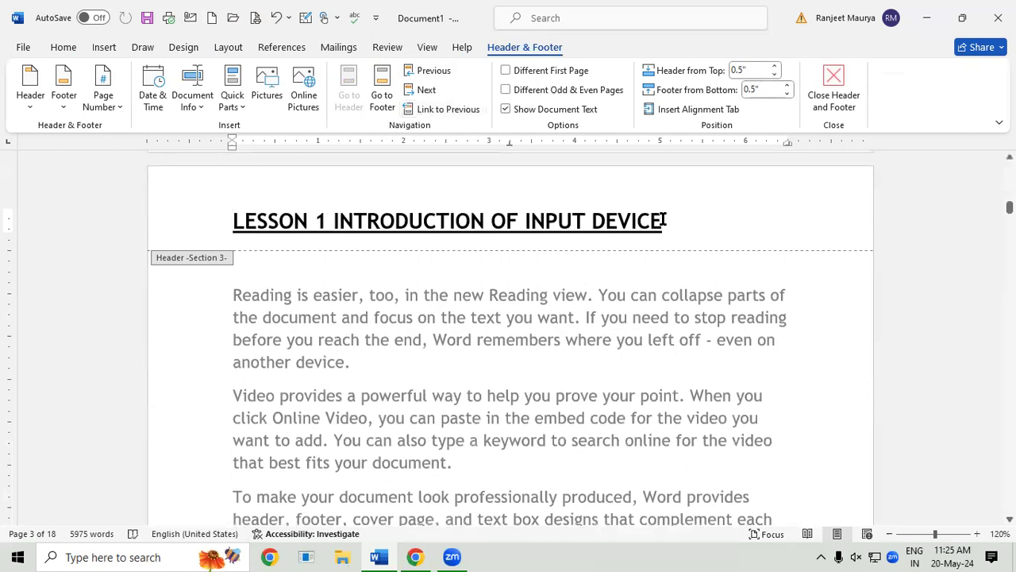
left_click(664, 220)
key("BackSpace")
key("BackSpace")
key("BackSpace")
key("BackSpace")
key("BackSpace")
key("BackSpace")
key("BackSpace")
key("BackSpace")
key("BackSpace")
key("BackSpace")
key("BackSpace")
key("BackSpace")
key("BackSpace")
key("BackSpace")
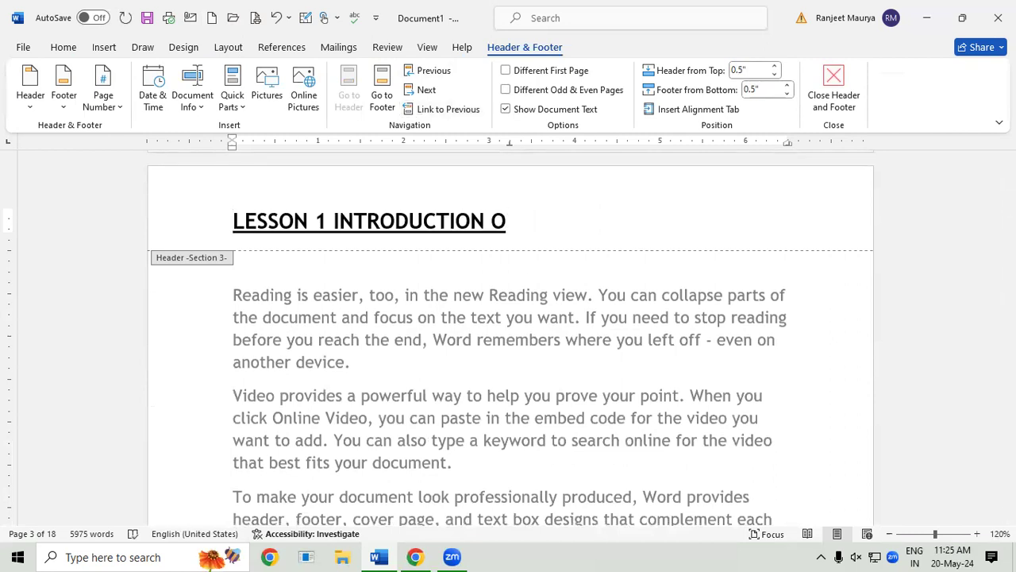
type("F COMPUT")
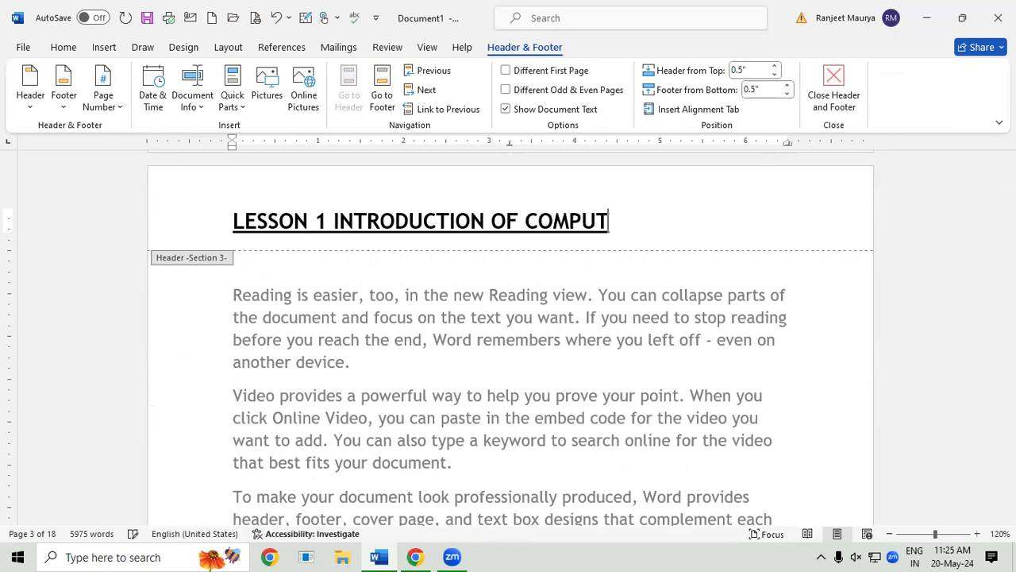
type("ER MEMORY")
double_click(660, 460)
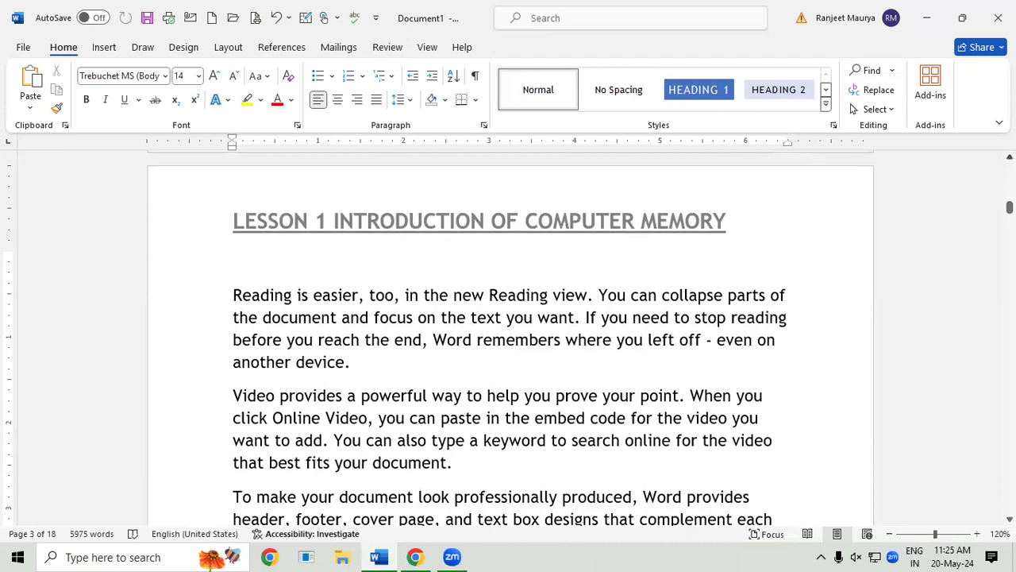
Step: Scroll down to page 3 with the COMPUTER MEMORY header and bring up the Insert ribbon
left_click_drag(1010, 208, 1011, 167)
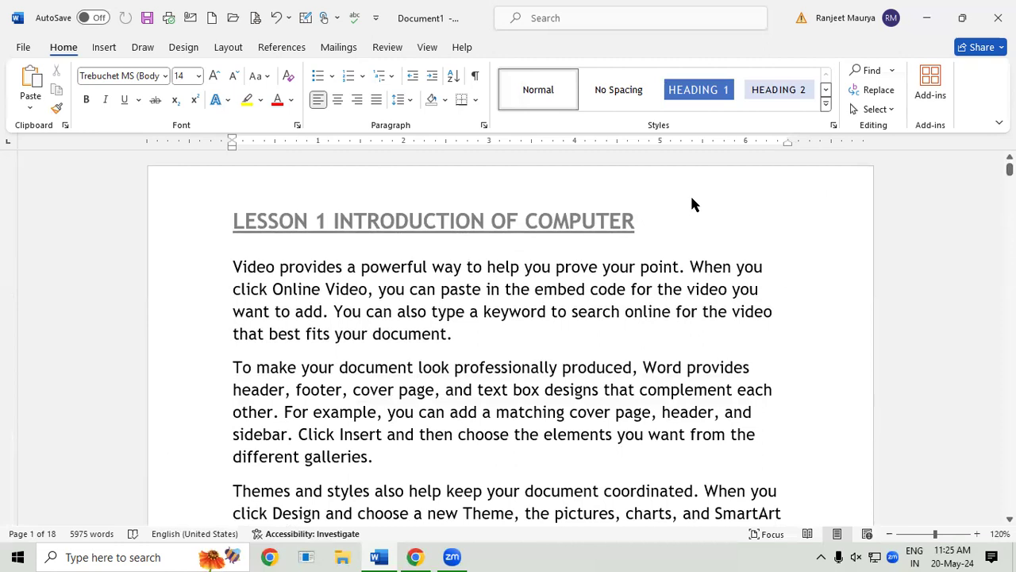
left_click(1010, 518)
left_click(1010, 518)
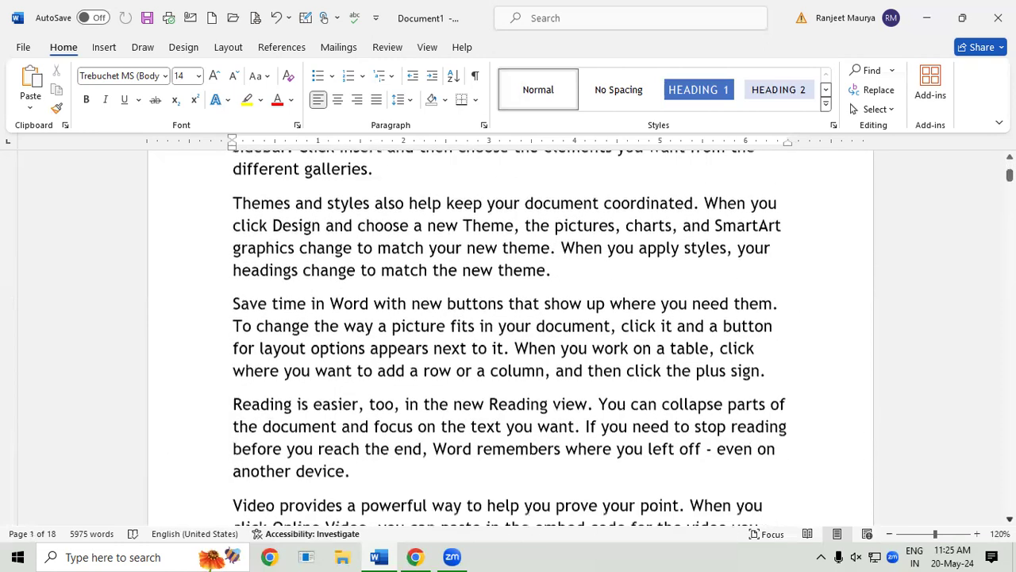
scroll(511, 337, "down", 6)
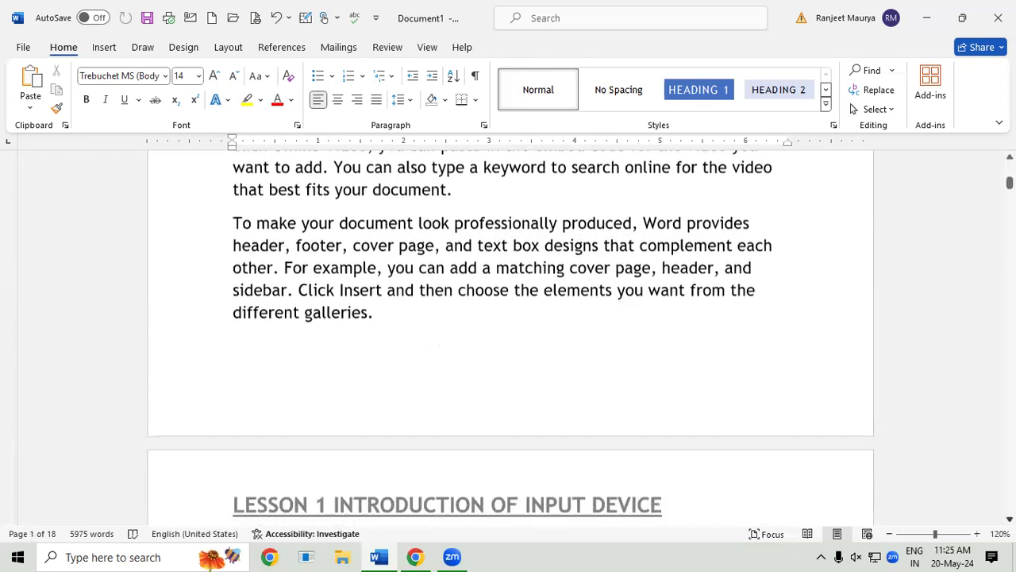
scroll(510, 337, "down", 5)
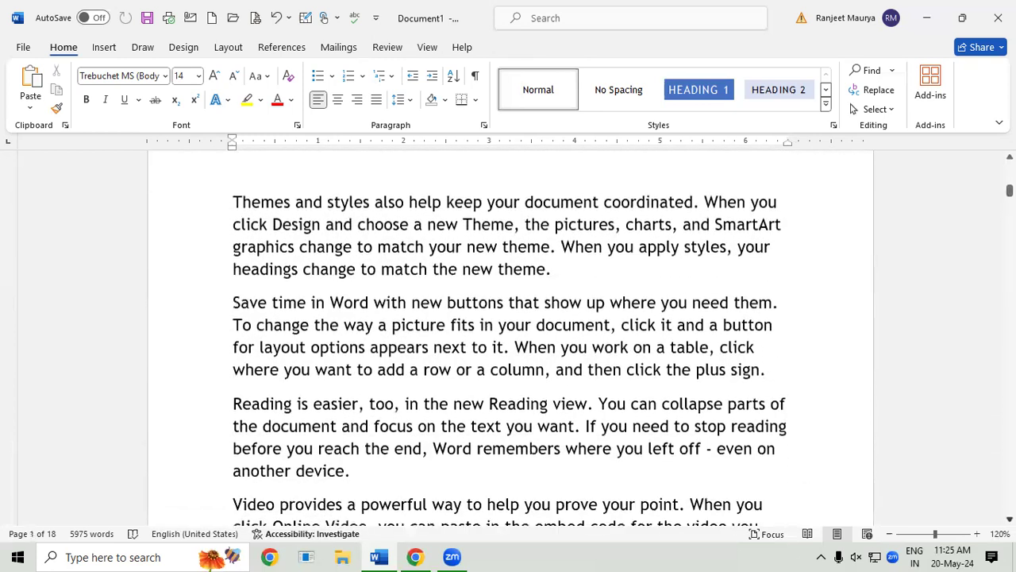
scroll(511, 338, "down", 5)
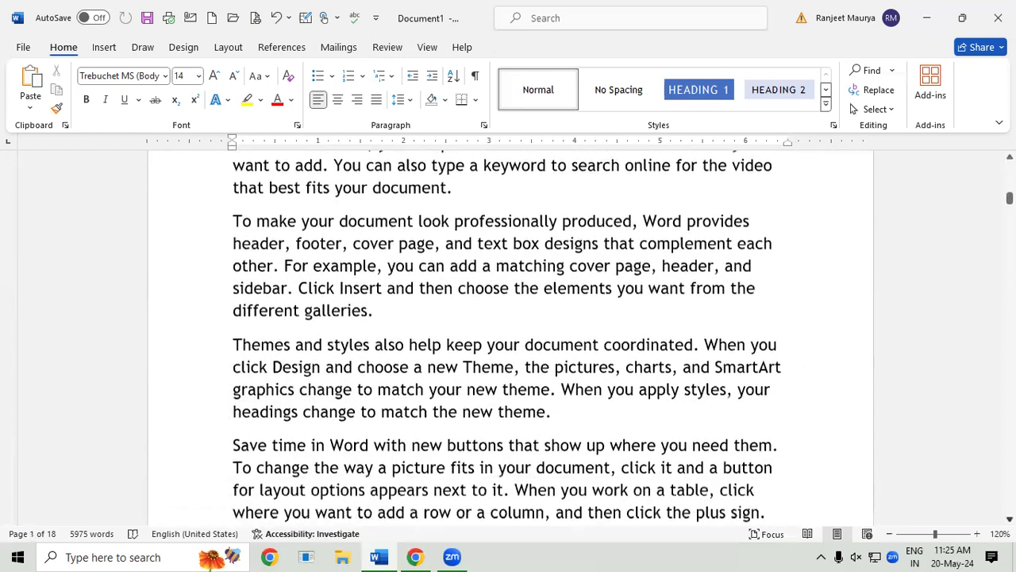
scroll(511, 337, "down", 4)
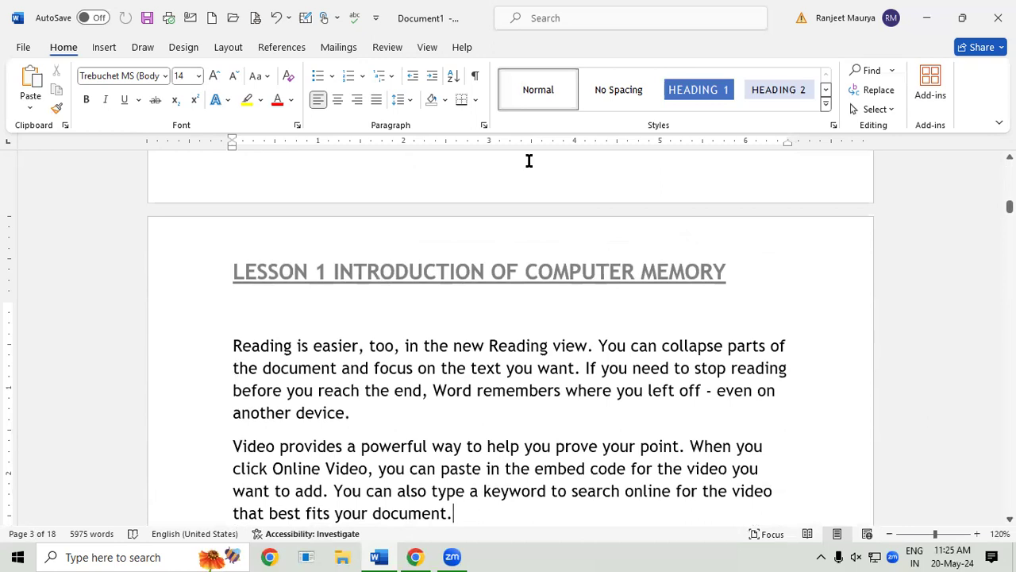
left_click(108, 51)
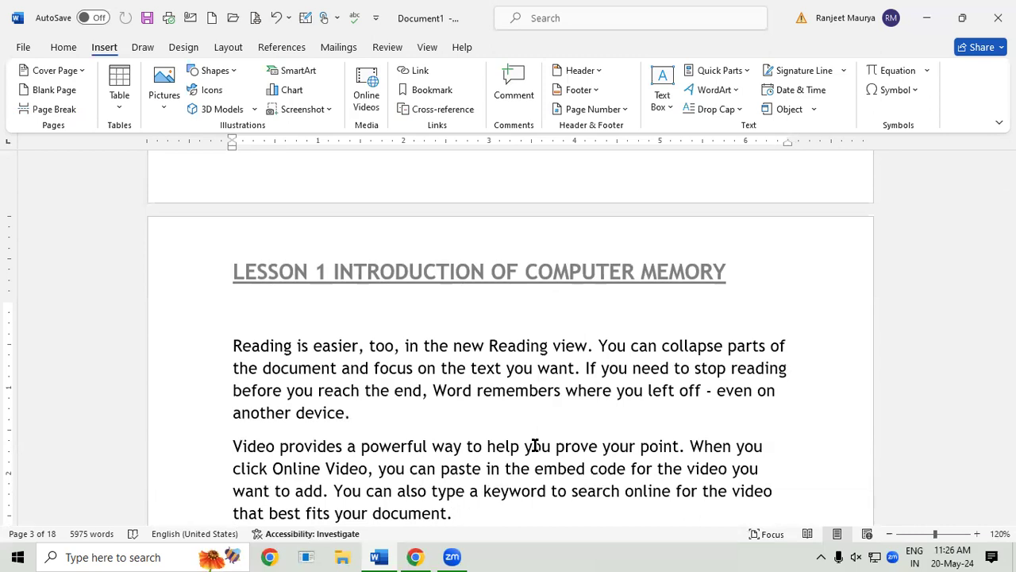
Step: Create Document2, generate =RAND(125) sample paragraphs in it, and select all the text
key("ctrl+n")
type("=RAND*")
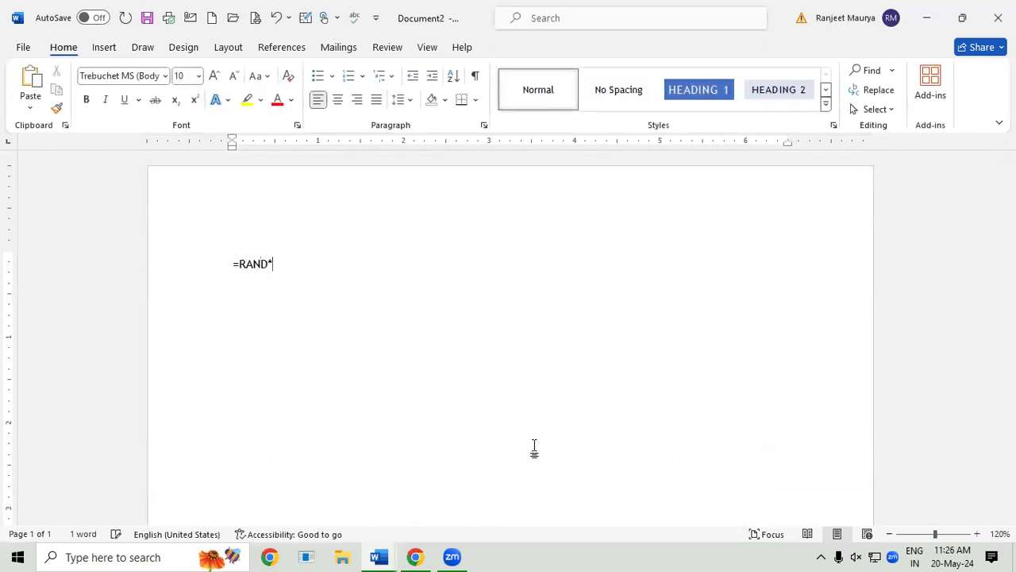
key("BackSpace")
type("(125)")
key("Return")
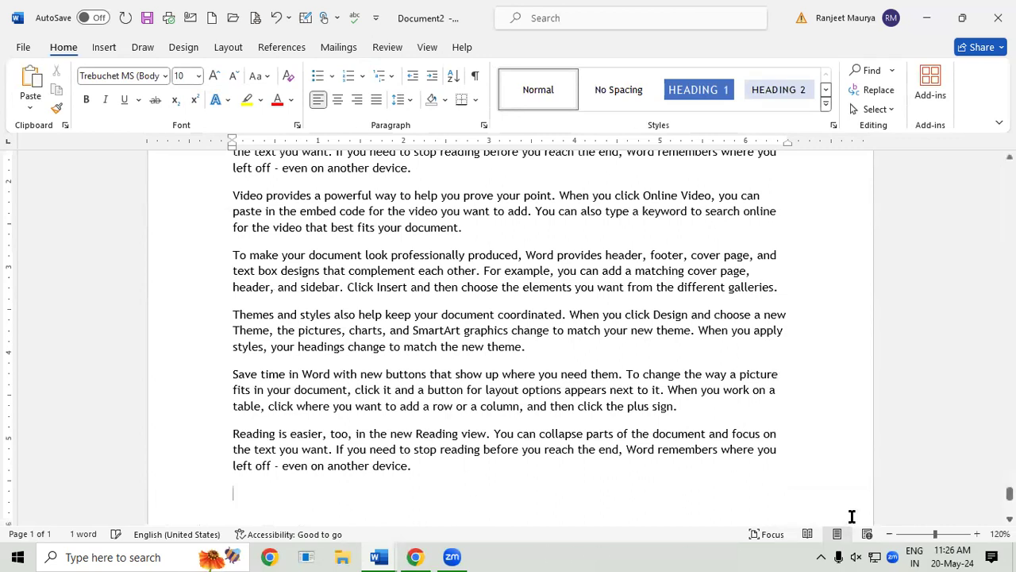
left_click_drag(1009, 493, 1010, 168)
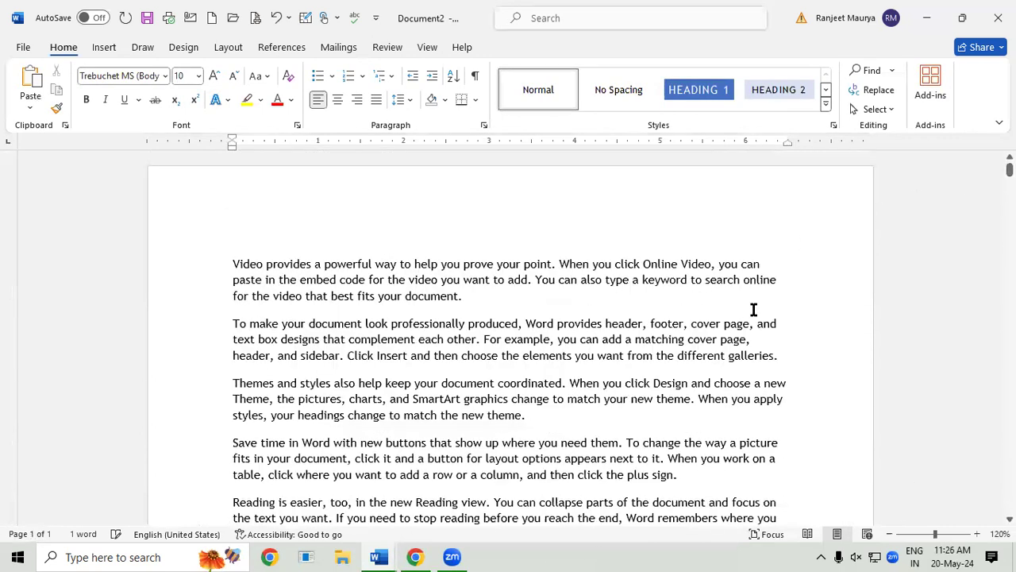
key("ctrl+a")
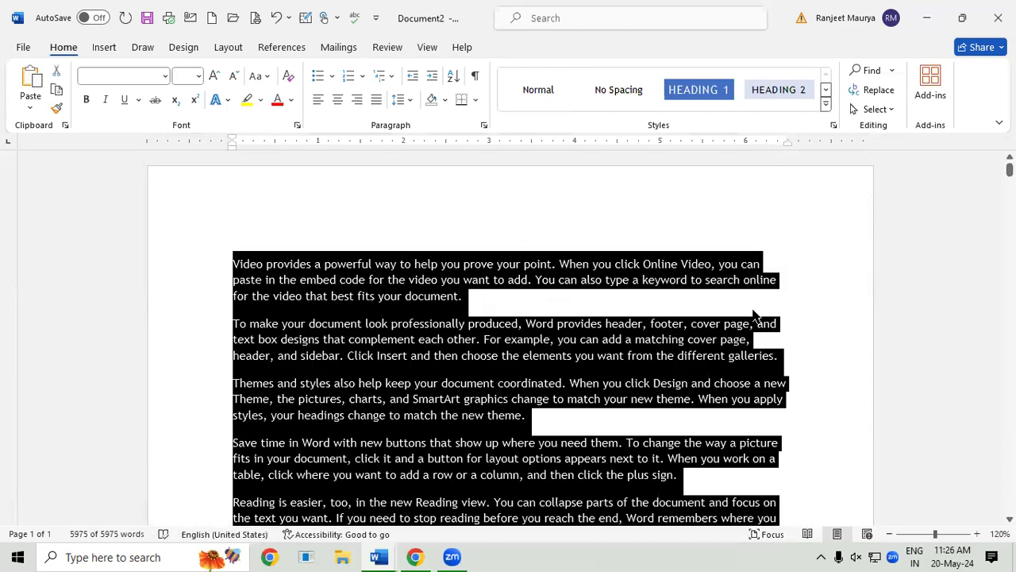
Step: Add a Blank footer to the document and scroll down to its placeholder
left_click(104, 48)
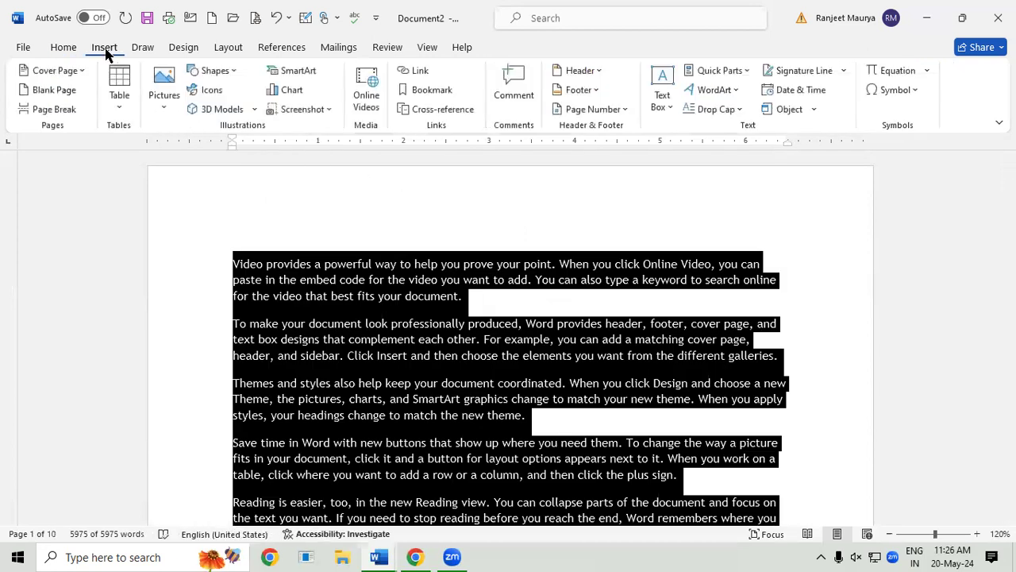
left_click(575, 91)
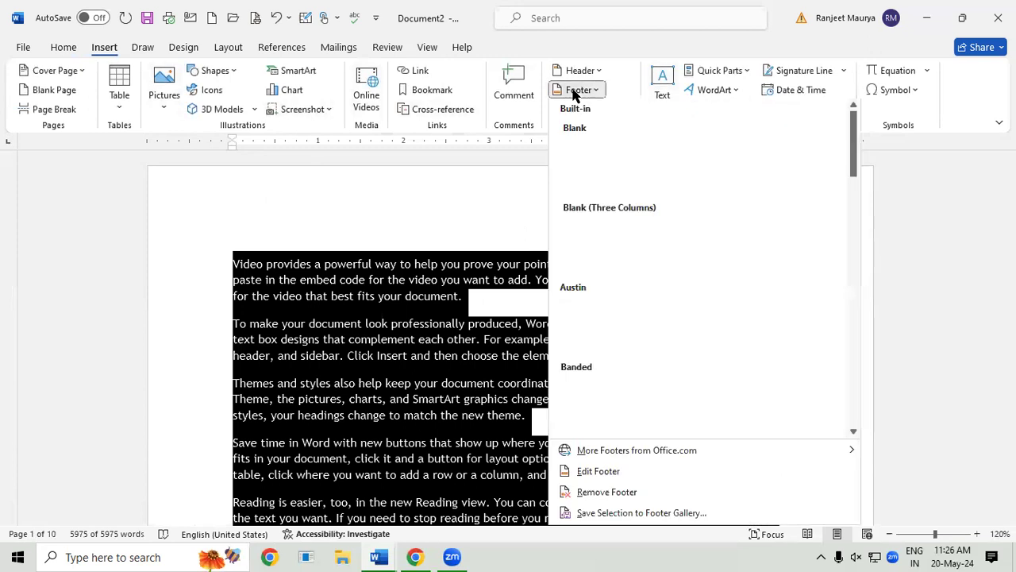
left_click(619, 151)
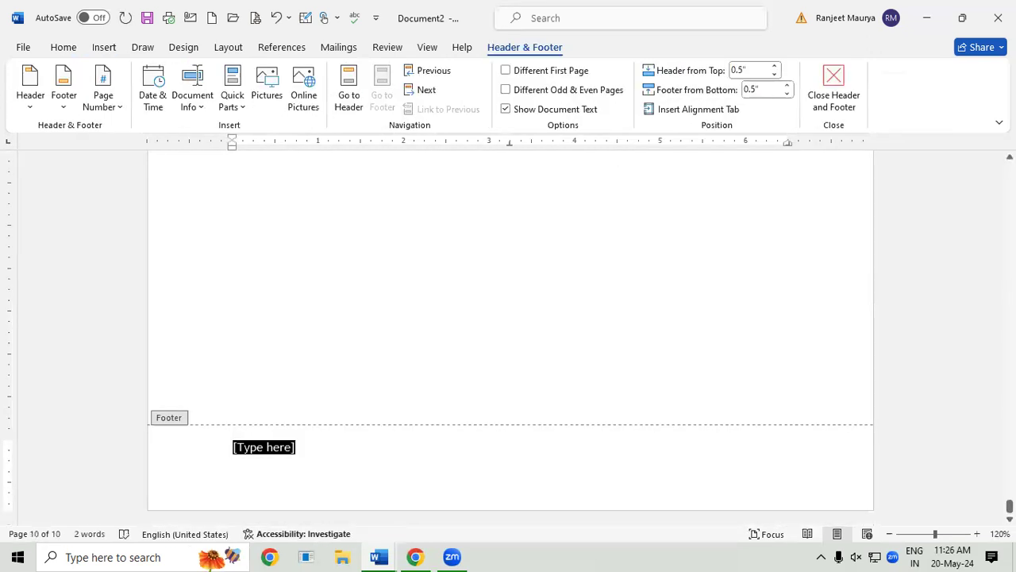
left_click_drag(1010, 507, 1010, 169)
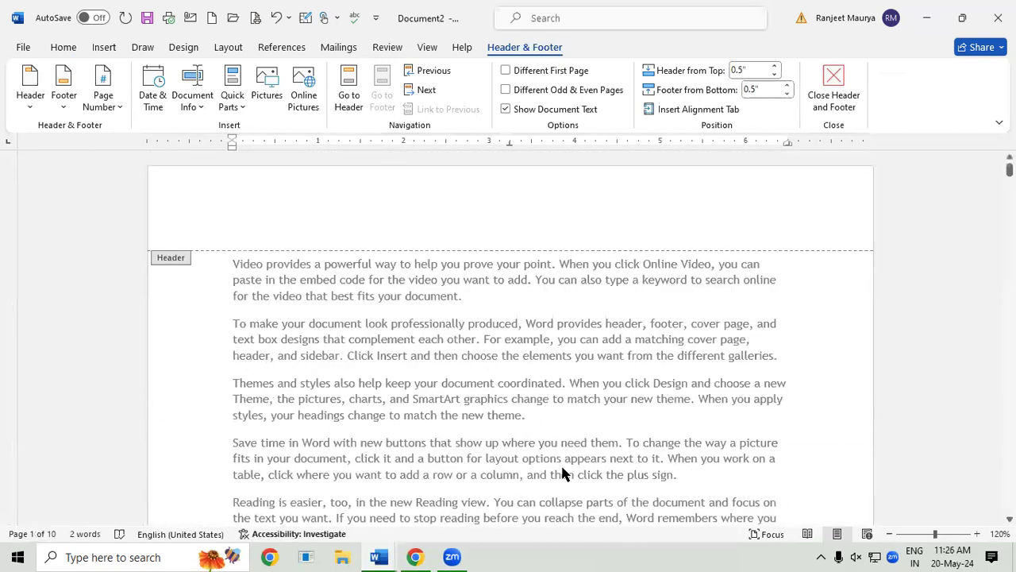
scroll(574, 403, "down", 1)
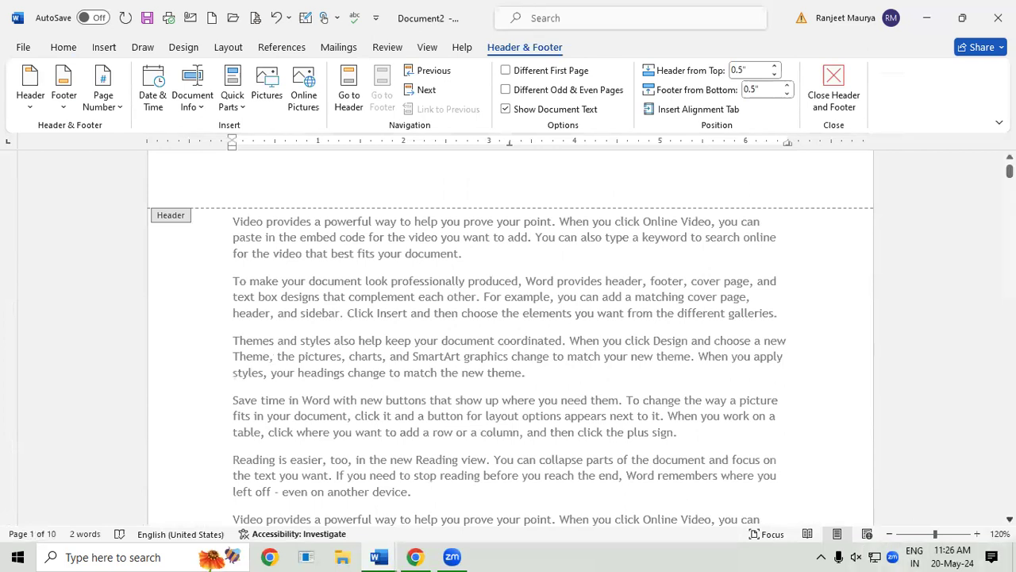
scroll(509, 361, "down", 1)
scroll(509, 336, "down", 8)
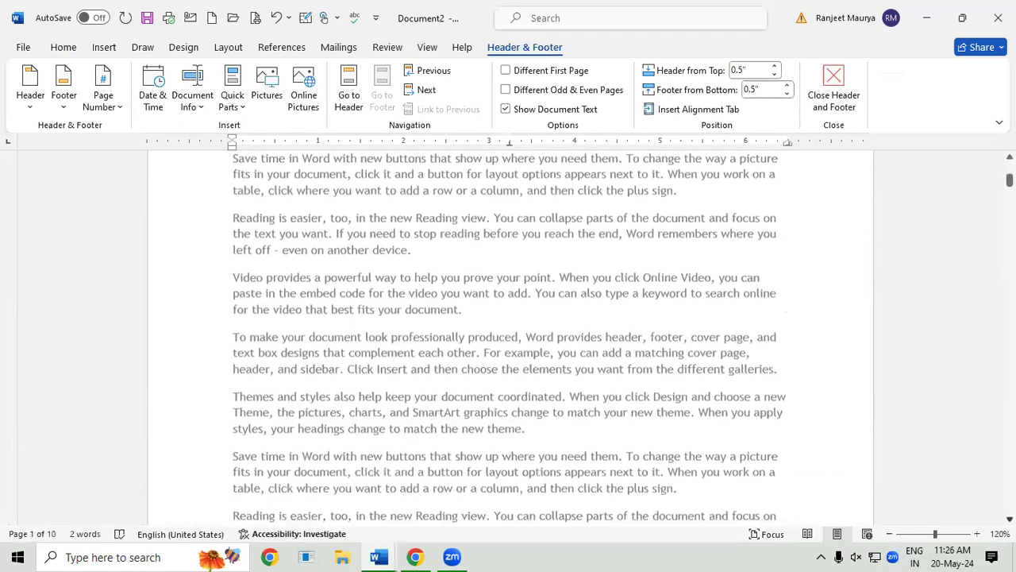
scroll(246, 352, "down", 10)
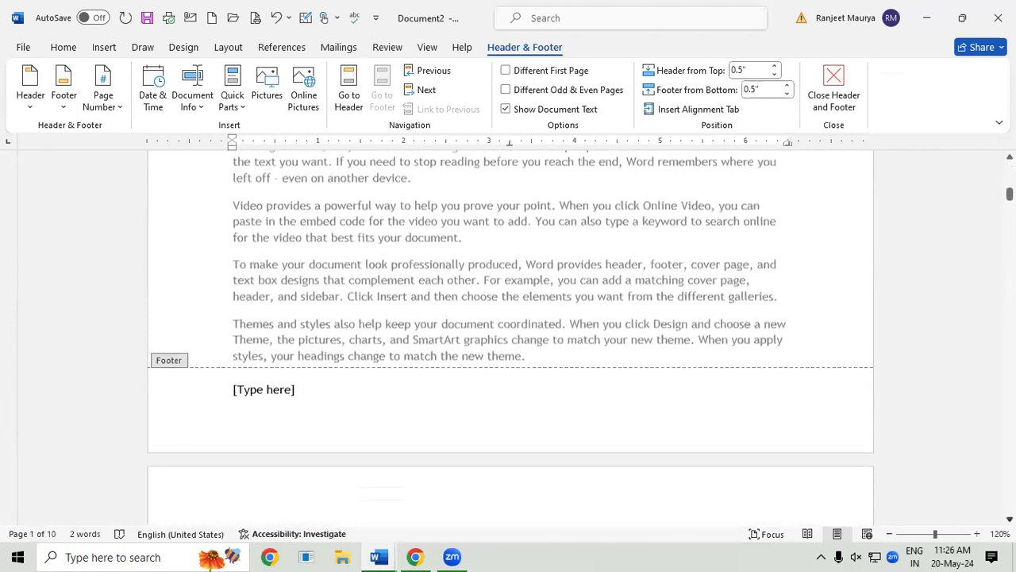
Step: Make the footer read 'PAGE NUMBER 1 COMPUTER' in larger type and close the footer
left_click(262, 383)
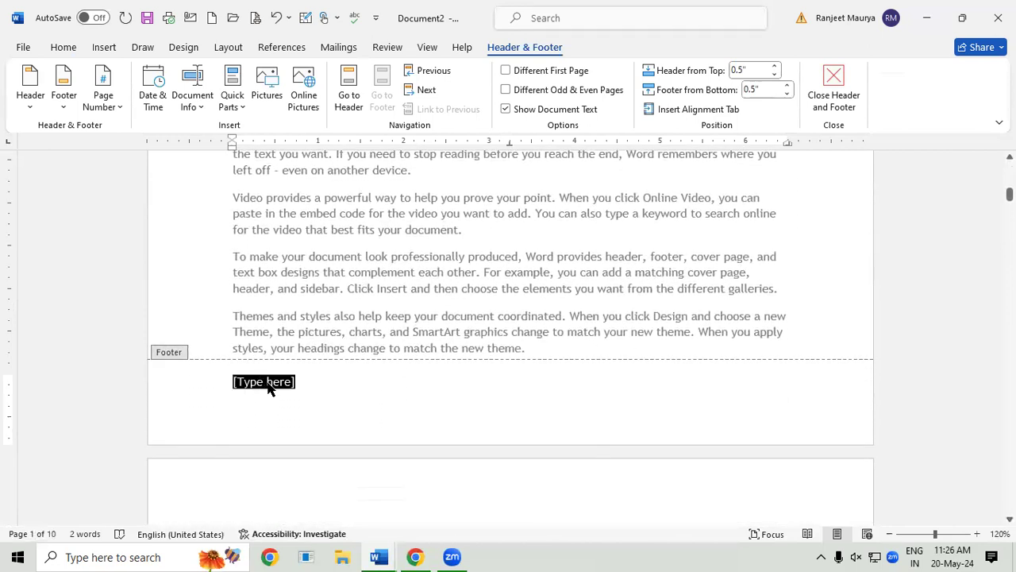
type("PAG")
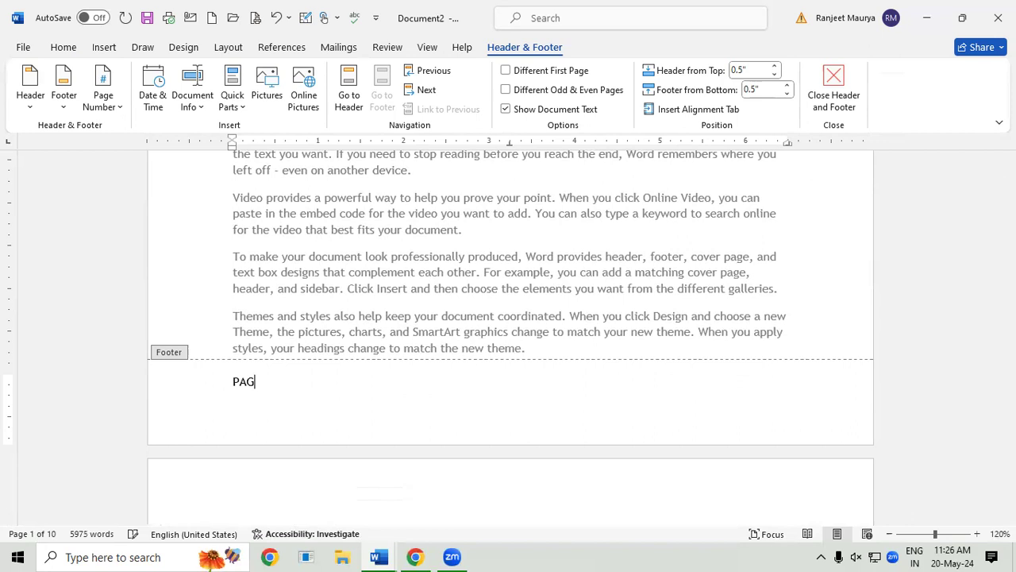
type("E NUMBER 1 COMPUTER")
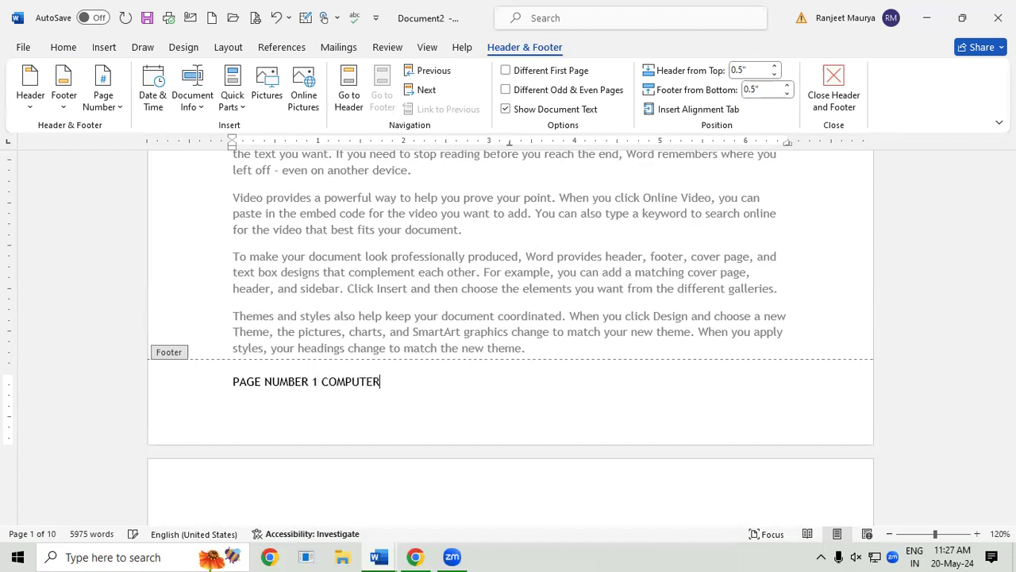
key("shift+Left")
key("shift+Left")
key("shift+Left")
key("shift+Left")
key("shift+Left")
key("shift+Left")
key("shift+Left")
key("shift+Left")
key("shift+Left")
key("shift+Left")
key("shift+Left")
key("shift+Left")
key("shift+Left")
key("shift+Left")
key("shift+Left")
key("shift+Left")
key("shift+Left")
key("shift+Left")
key("shift+Left")
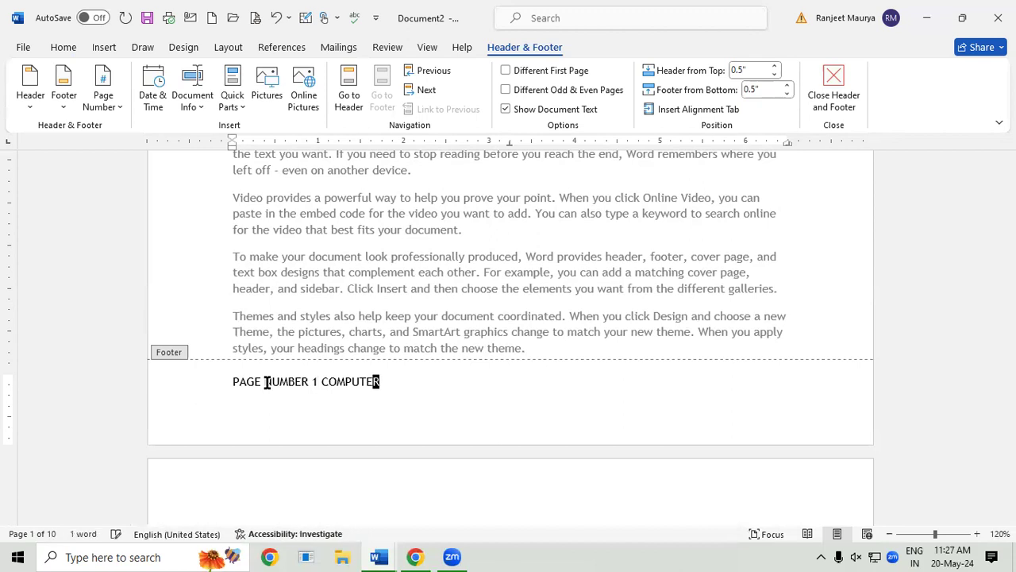
key("shift+Left")
key("shift+Left")
key("shift+Left")
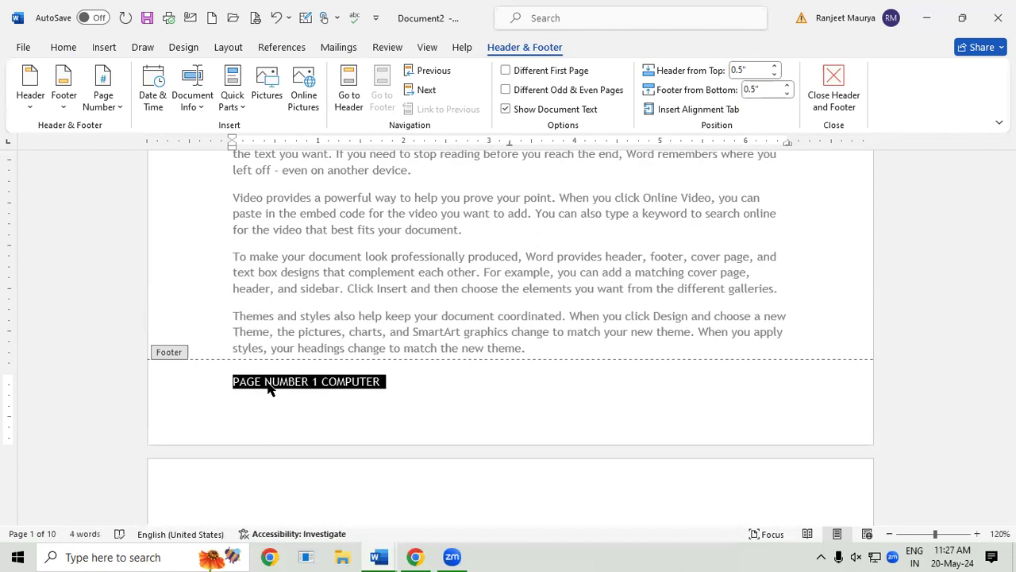
key("ctrl+shift+greater")
key("ctrl+shift+greater")
key("ctrl+shift+greater")
key("ctrl+shift+greater")
key("ctrl+shift+greater")
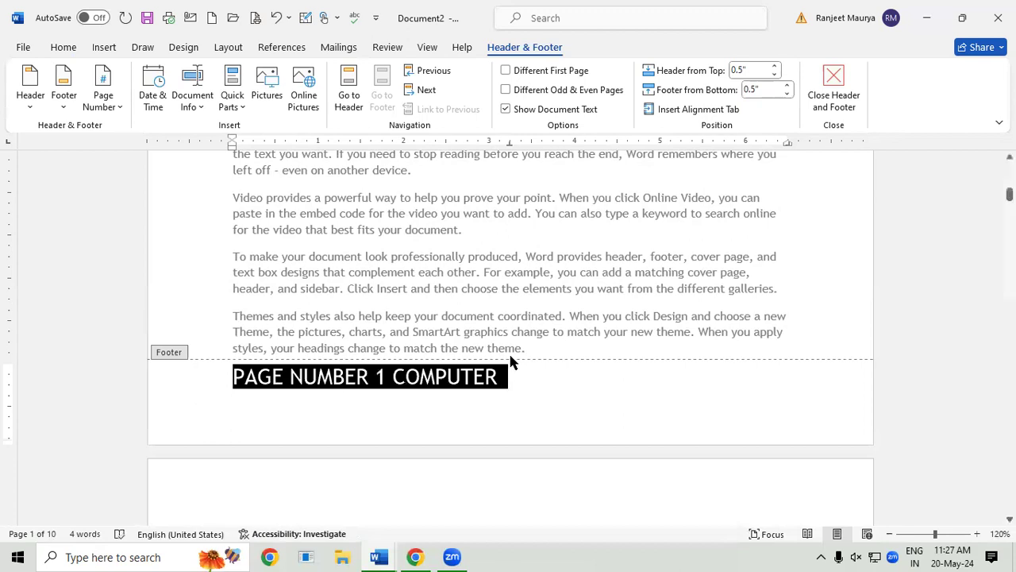
double_click(650, 329)
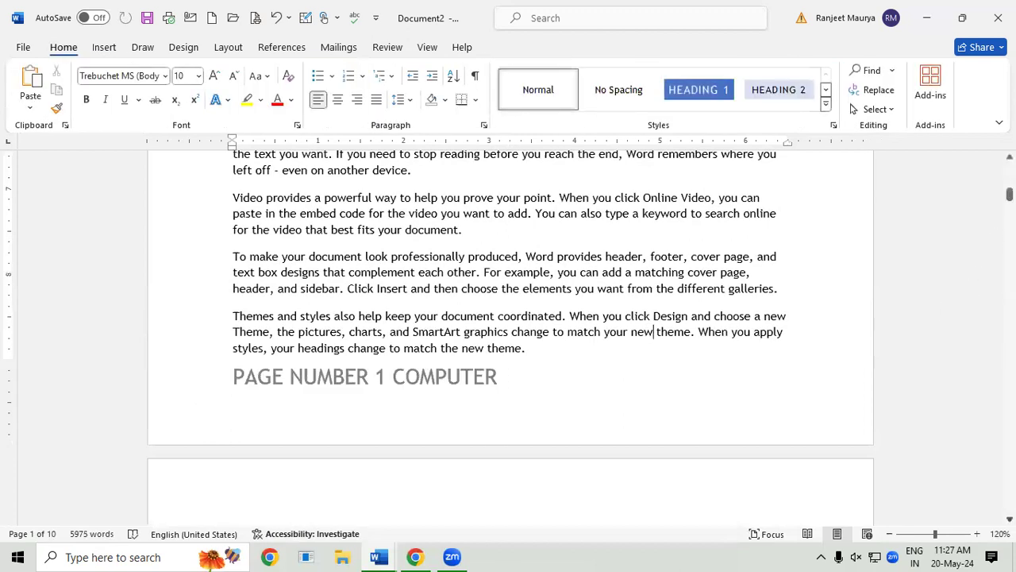
scroll(510, 334, "down", 5)
scroll(511, 334, "down", 14)
scroll(511, 333, "down", 7)
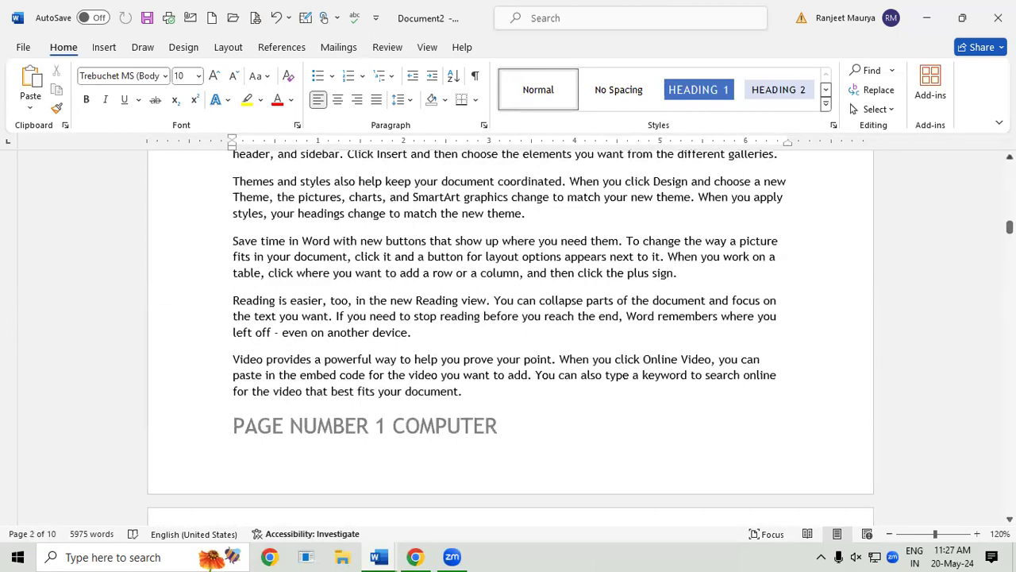
scroll(510, 333, "up", 7)
scroll(511, 334, "up", 7)
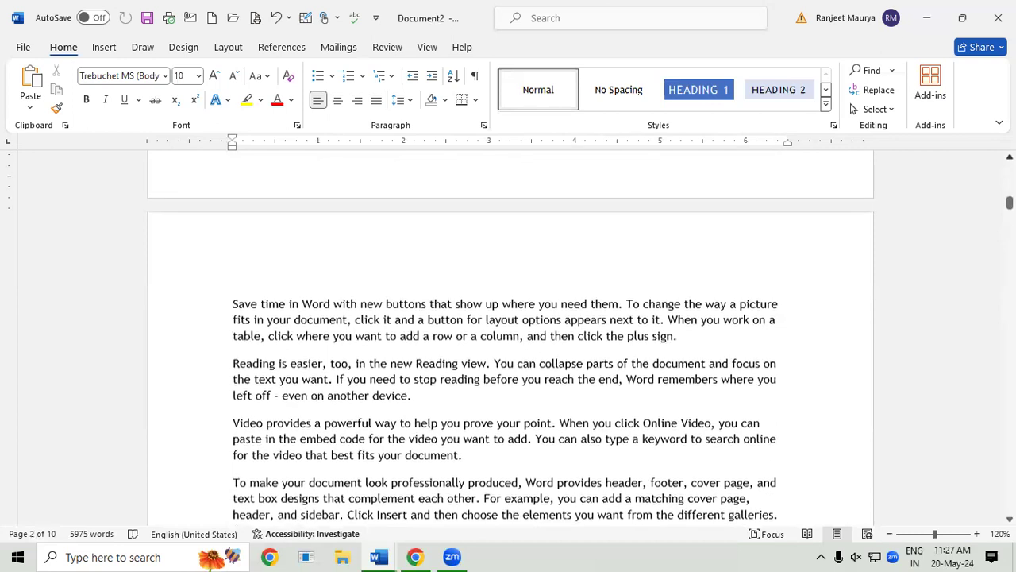
scroll(510, 333, "up", 2)
left_click(563, 194)
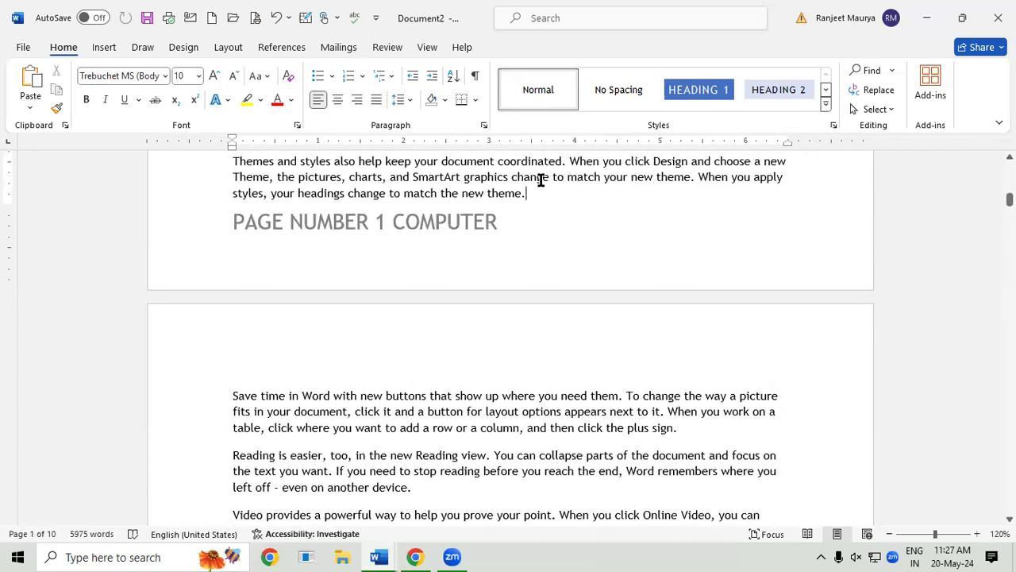
Step: Insert a Next Page section break after 'new theme.' and move down into page 2
left_click(239, 49)
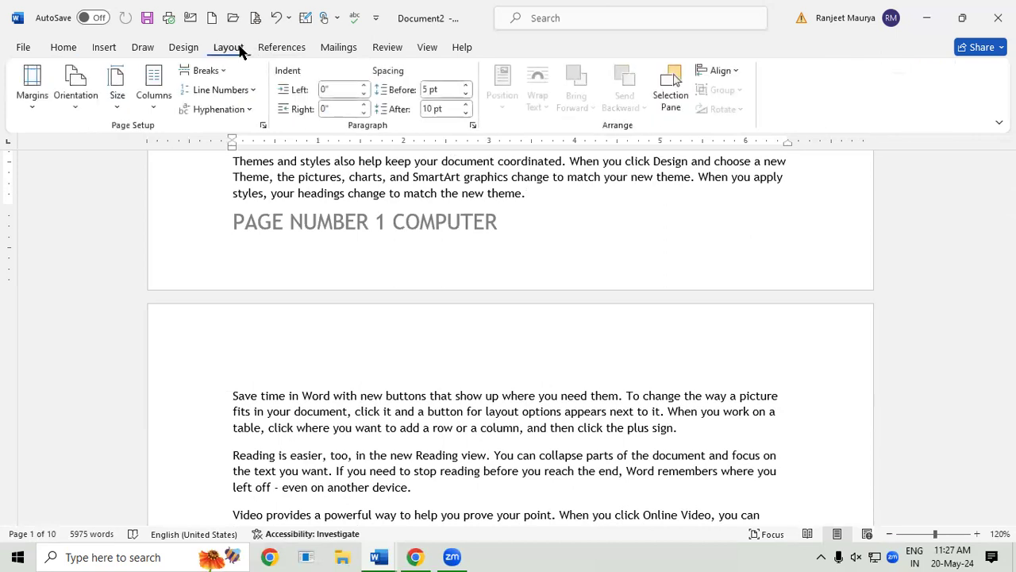
left_click(207, 70)
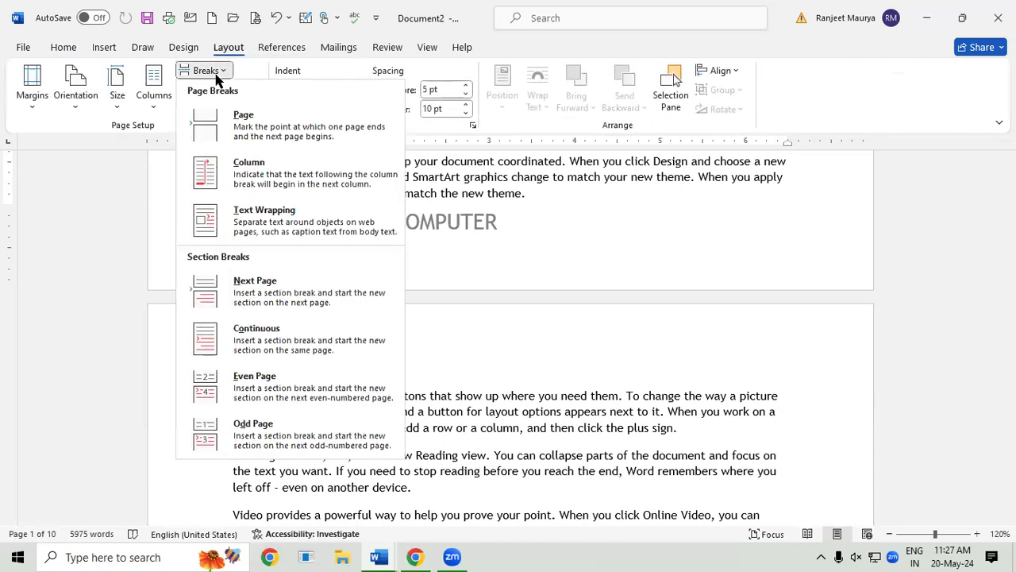
left_click(262, 287)
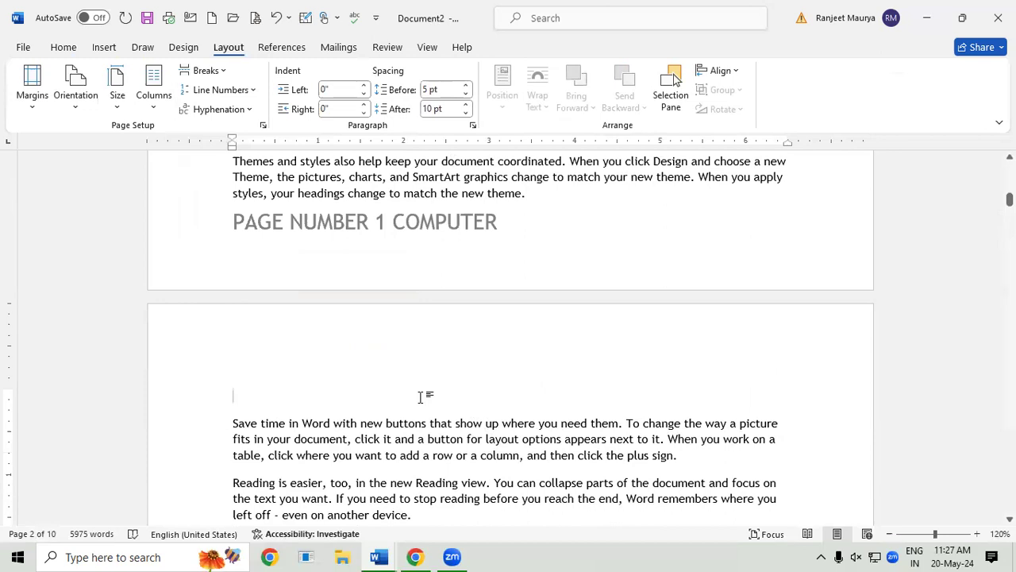
key("Down")
key("Down")
key("Down")
key("Down")
key("Down")
key("Down")
key("Down")
key("Down")
key("Down")
key("Down")
key("Down")
key("Down")
key("Down")
key("Down")
key("Down")
key("Down")
key("Down")
key("Down")
key("Down")
key("Down")
key("Down")
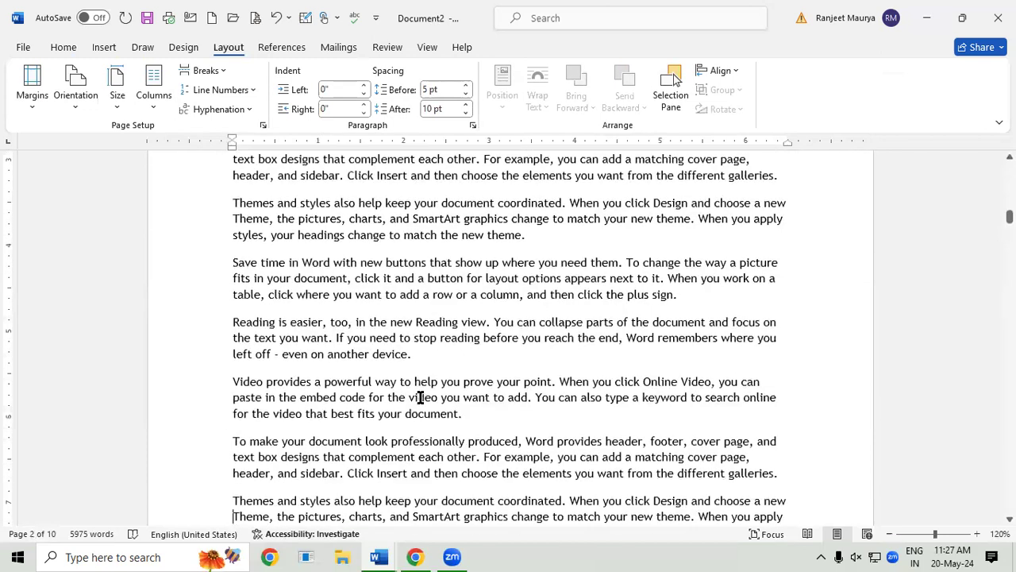
key("Down")
key("Down")
key("Down")
key("Down")
key("Down")
key("Down")
key("Down")
key("Down")
key("Down")
key("Down")
key("Down")
key("Down")
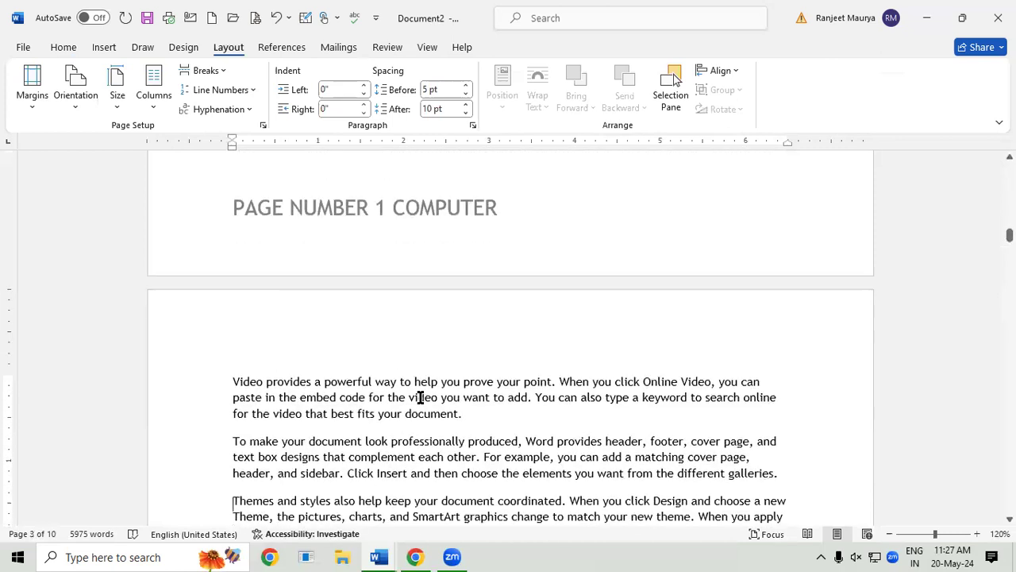
Step: Unlink section 2's footer from the previous one and change it to 'PAGE NUMBER 2 COMPUTER MEMORY'
double_click(389, 193)
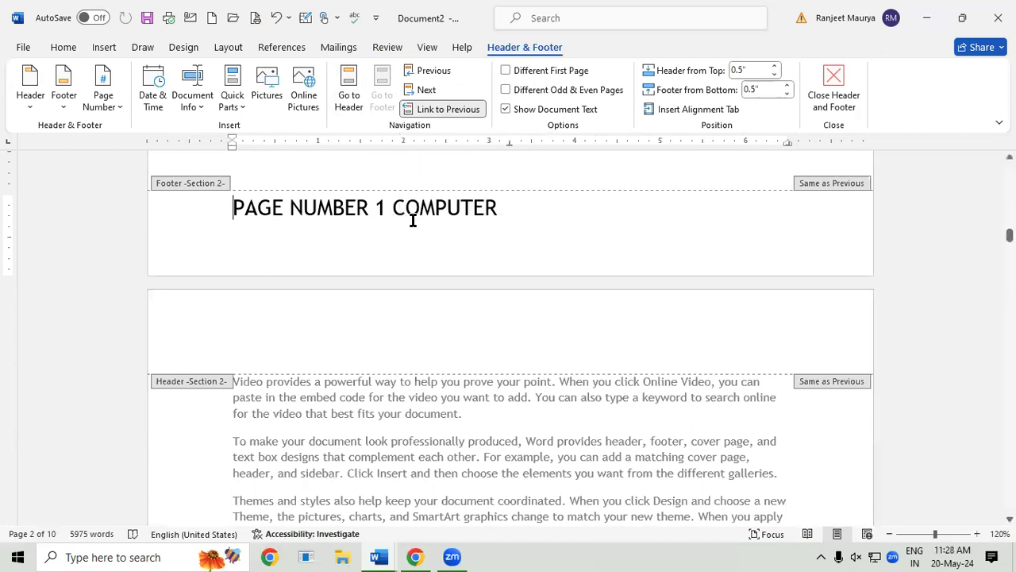
left_click(454, 111)
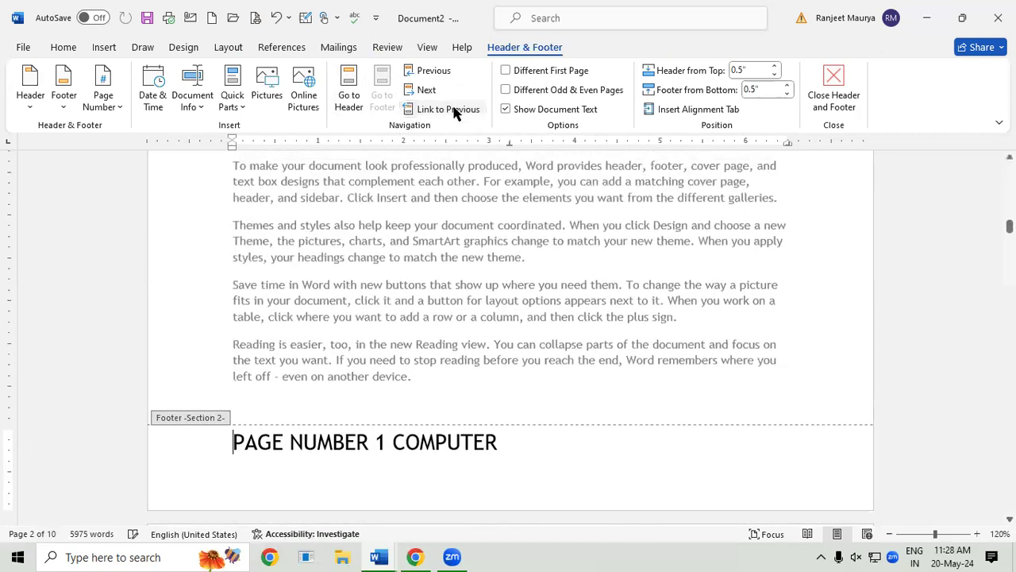
left_click(382, 445)
key("BackSpace")
type("2")
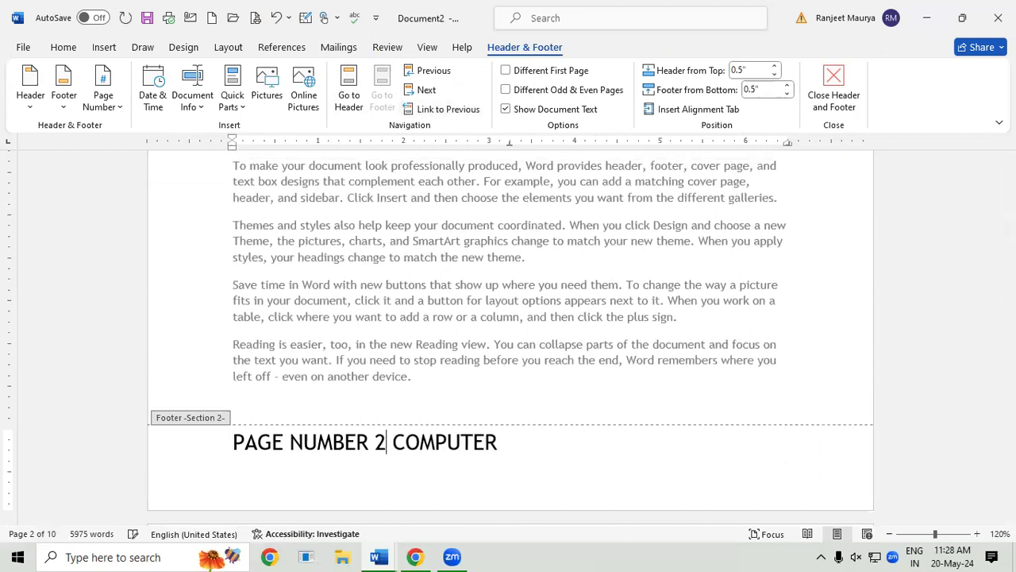
left_click(529, 445)
type("MEMORY")
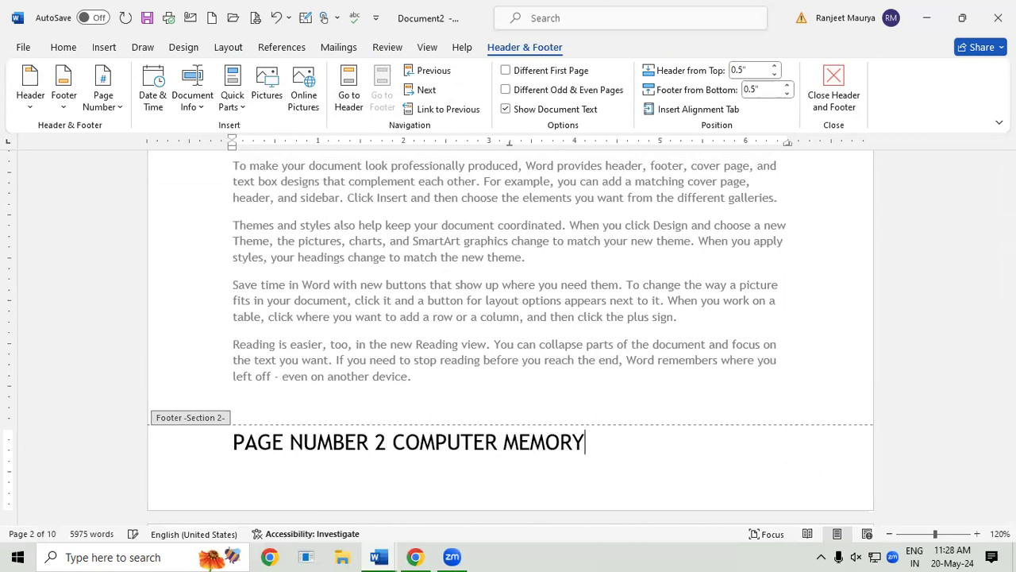
double_click(403, 344)
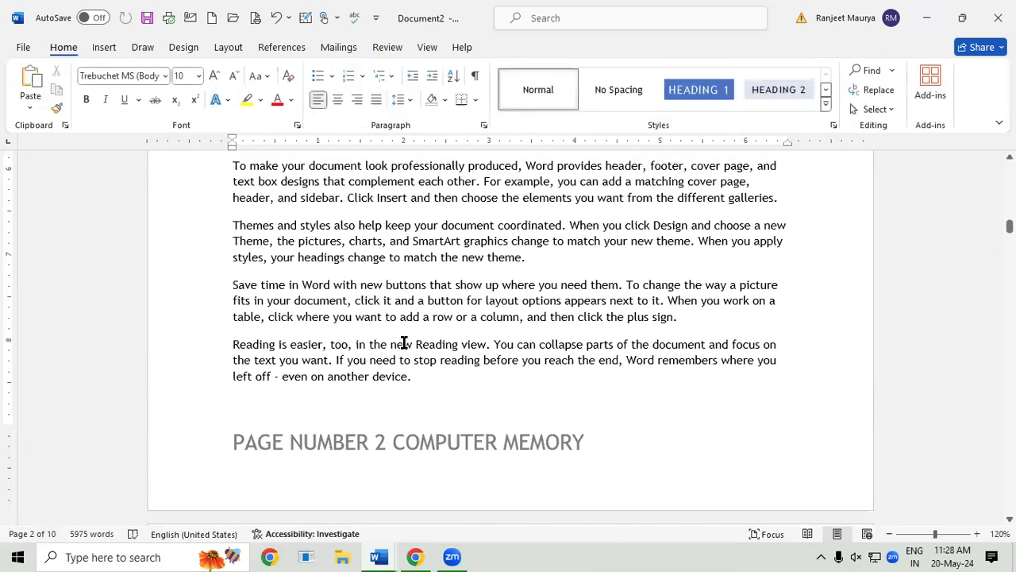
Step: Scroll through the document to compare the page 1 and page 2 footers
scroll(403, 343, "down", 5)
scroll(403, 343, "up", 10)
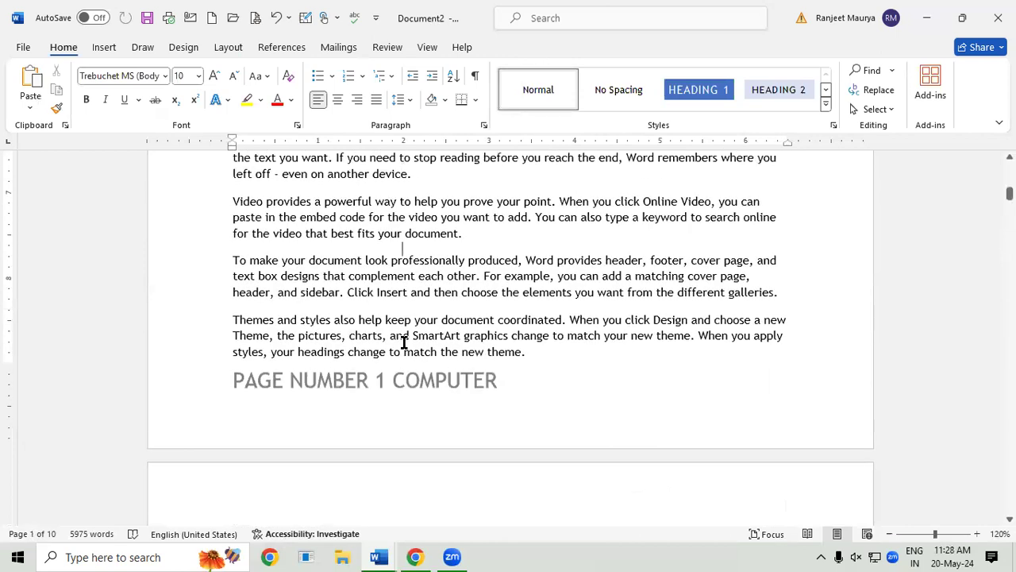
scroll(403, 343, "down", 15)
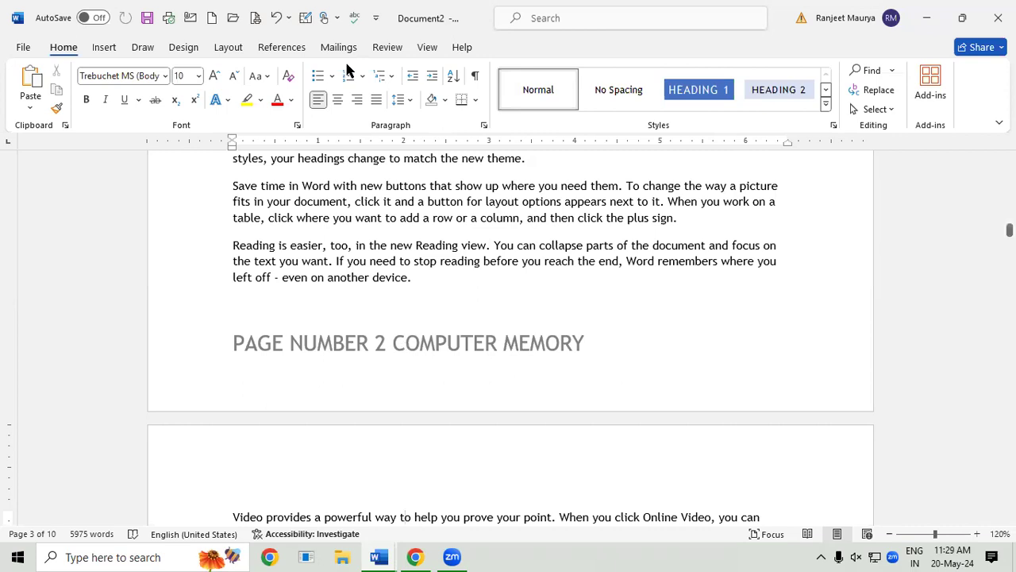
left_click(102, 49)
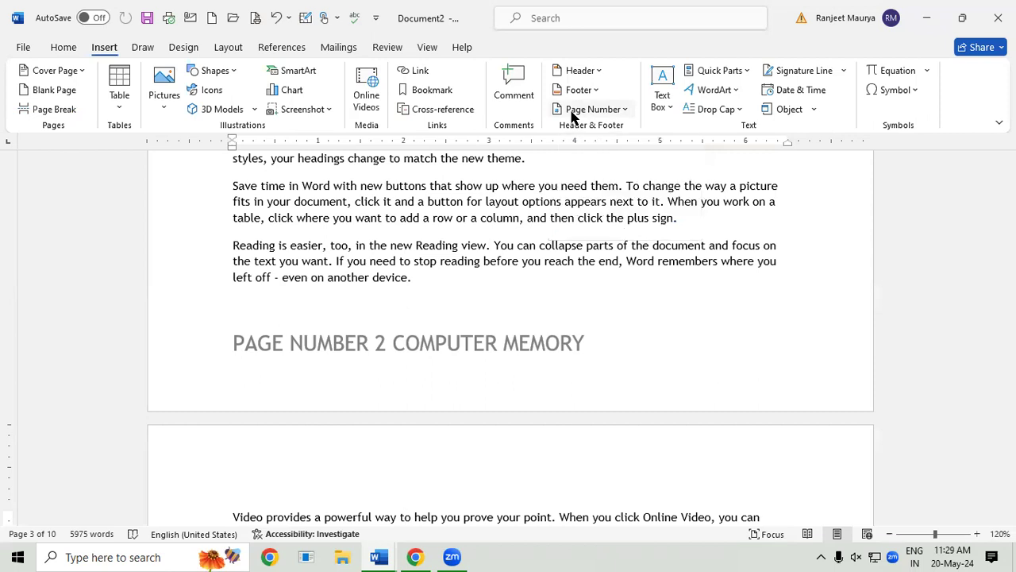
Step: In a new blank document, generate ten pages of sample text with =RAND(125)
key("ctrl+n")
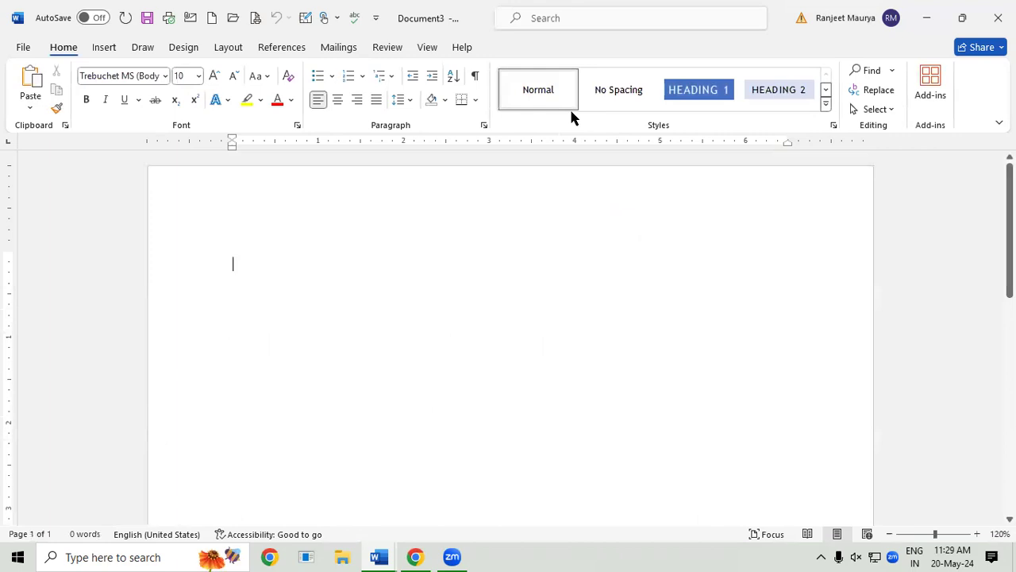
type("=RANF")
key("BackSpace")
type("D(125)")
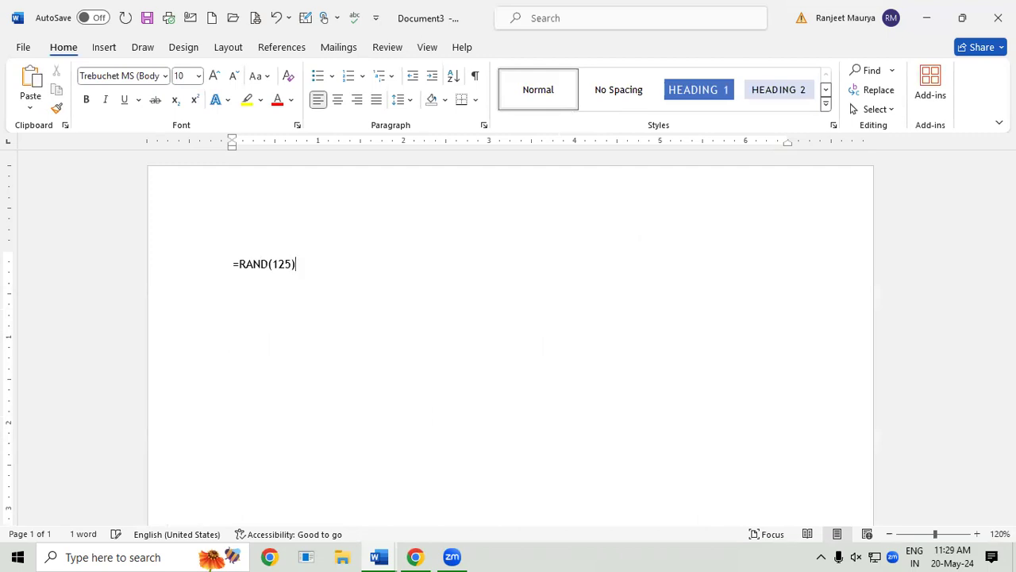
key("Return")
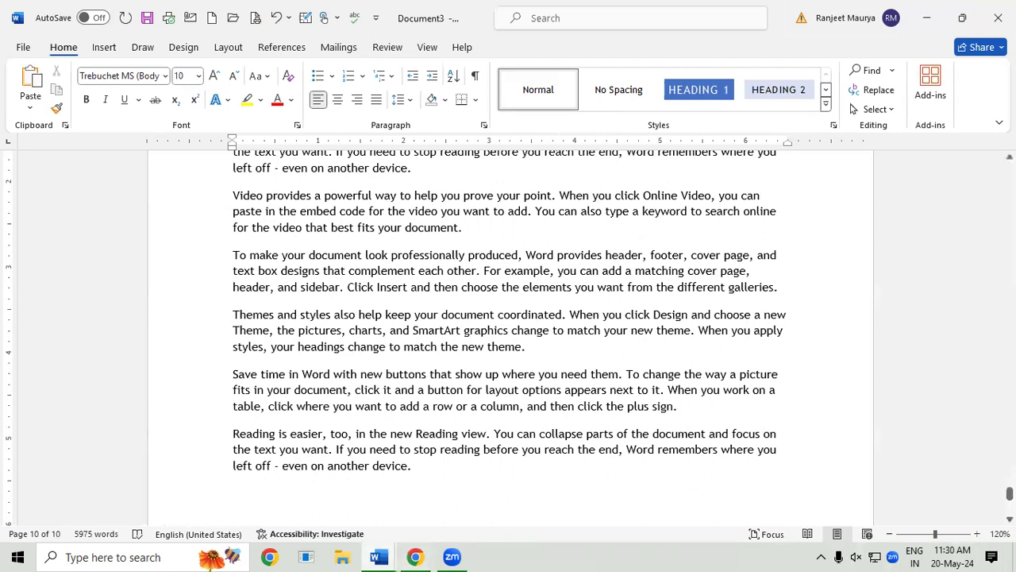
left_click_drag(1009, 493, 1010, 442)
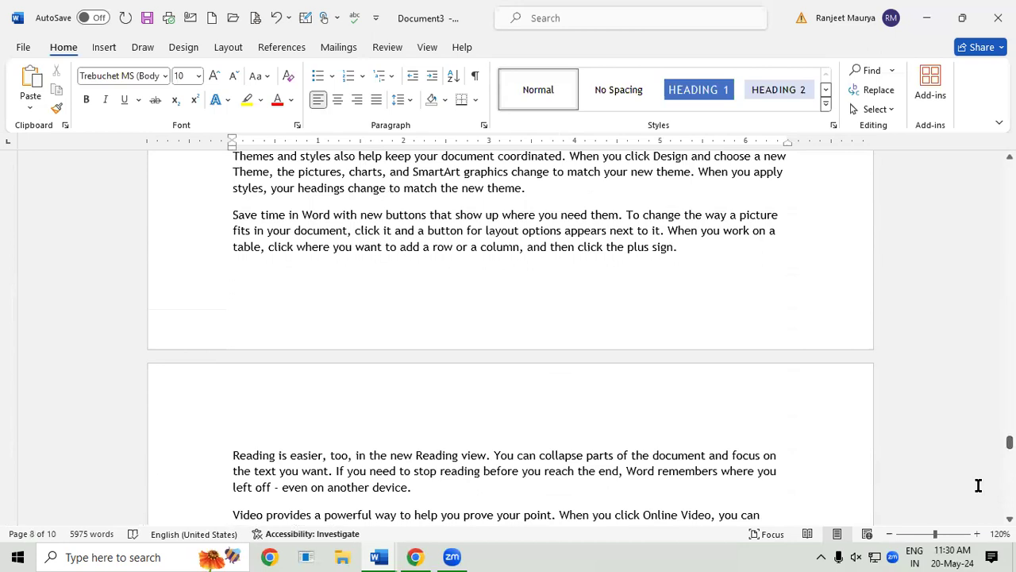
Step: Select all and add Brackets 1 page numbers at the top of every page
key("ctrl+a")
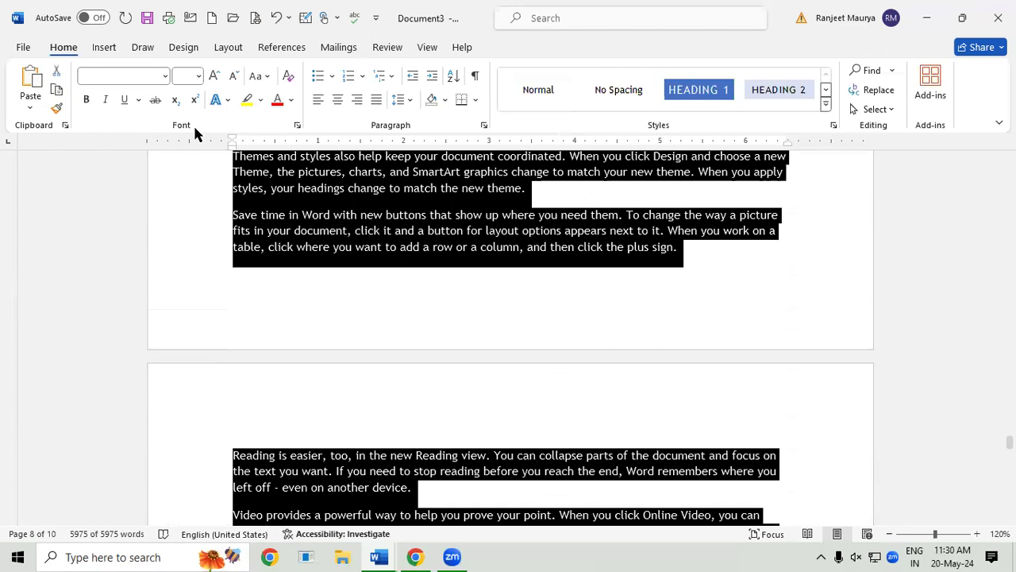
left_click(104, 48)
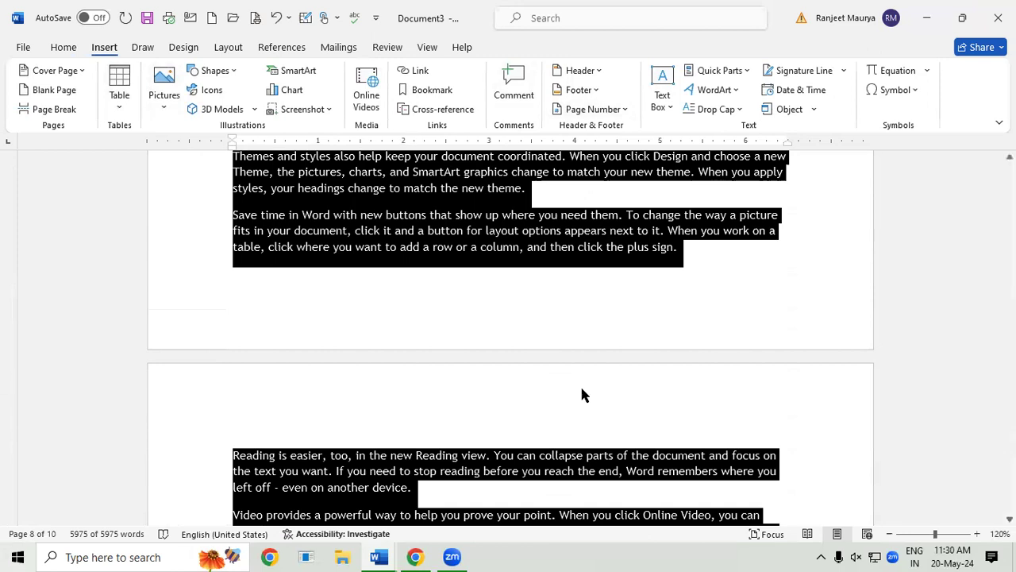
left_click(591, 111)
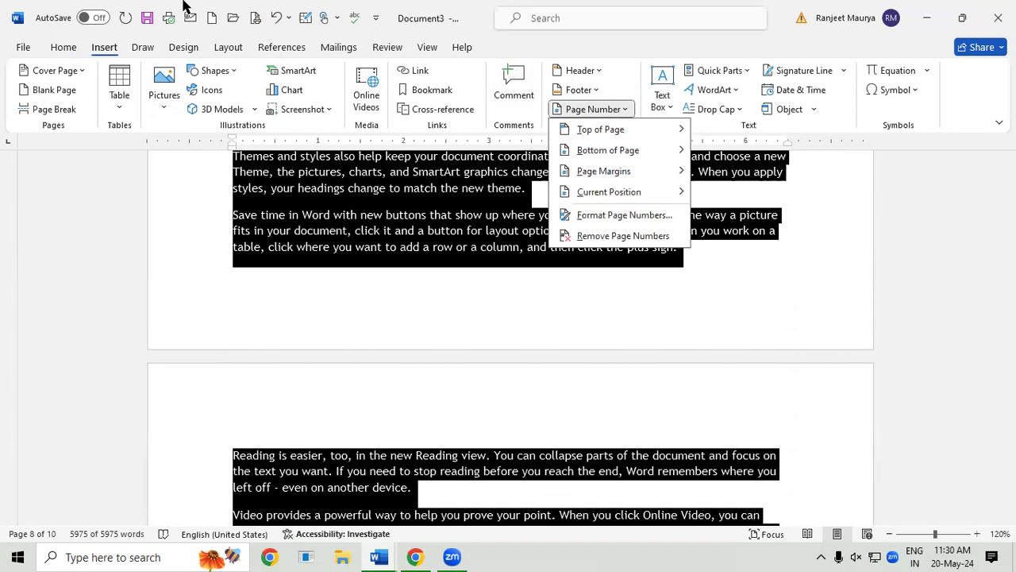
mouse_move(615, 131)
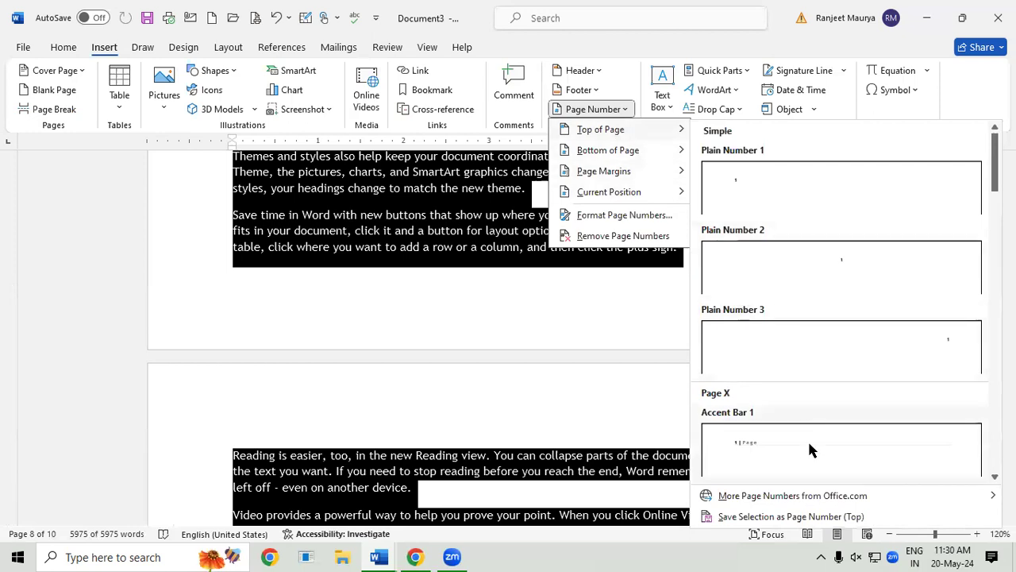
scroll(827, 463, "down", 6)
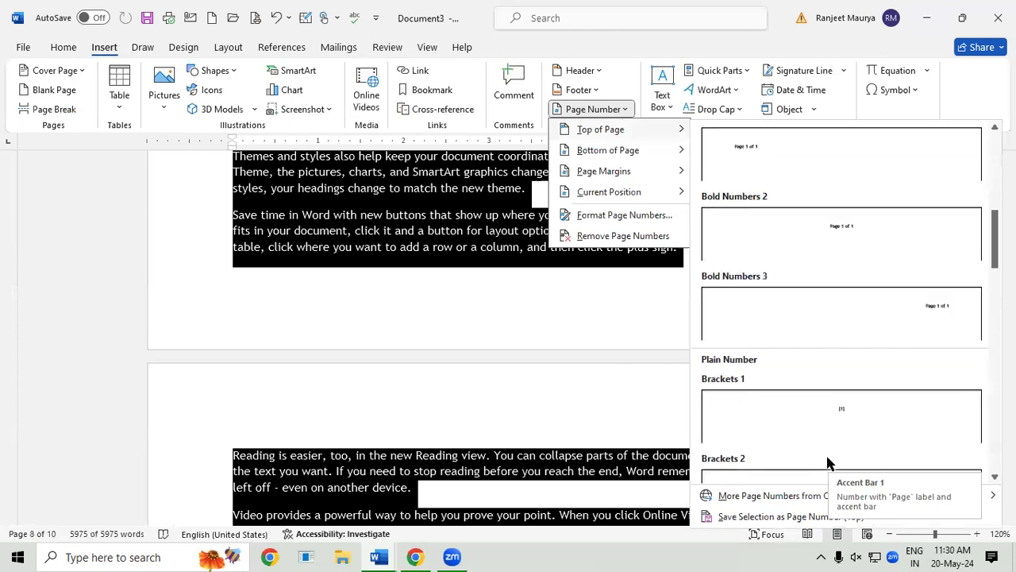
left_click(857, 408)
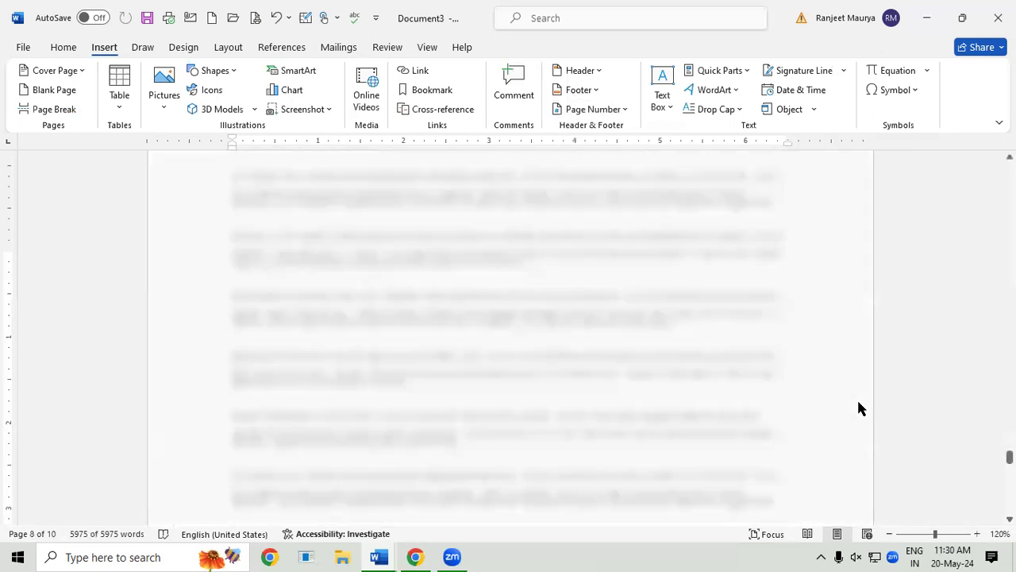
double_click(466, 337)
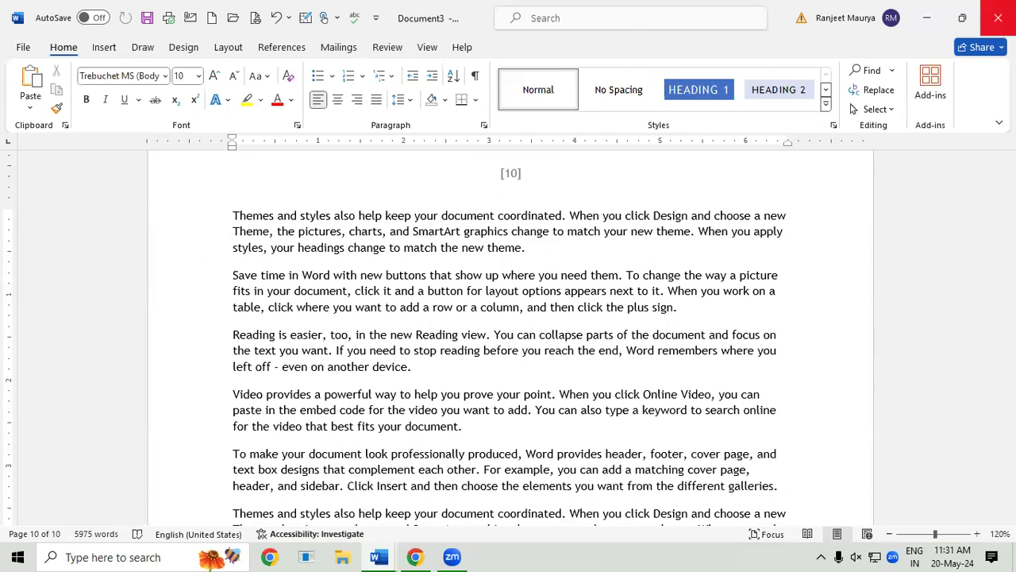
scroll(510, 333, "up", 6)
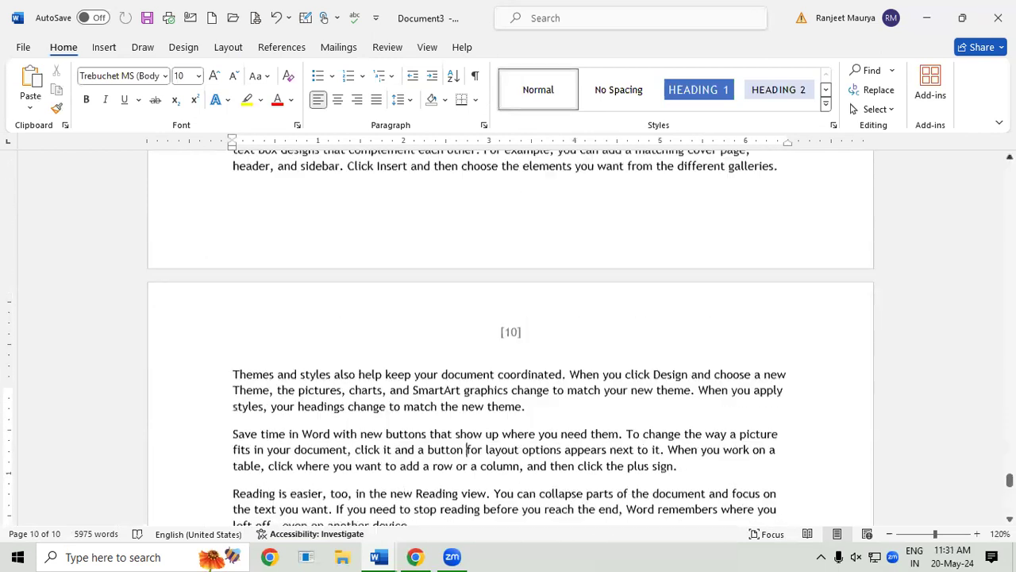
scroll(510, 333, "up", 7)
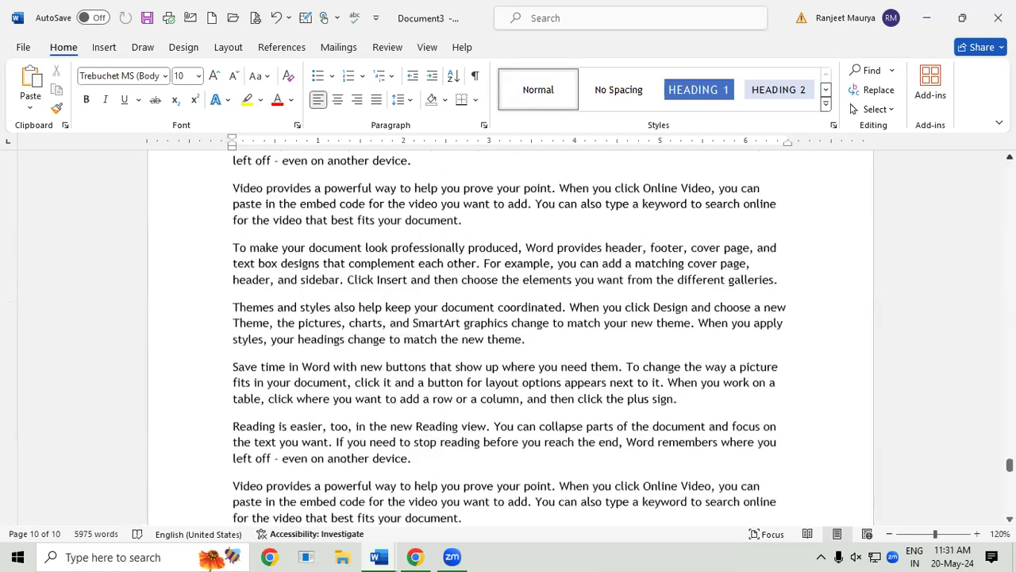
scroll(510, 333, "up", 2)
scroll(511, 333, "up", 2)
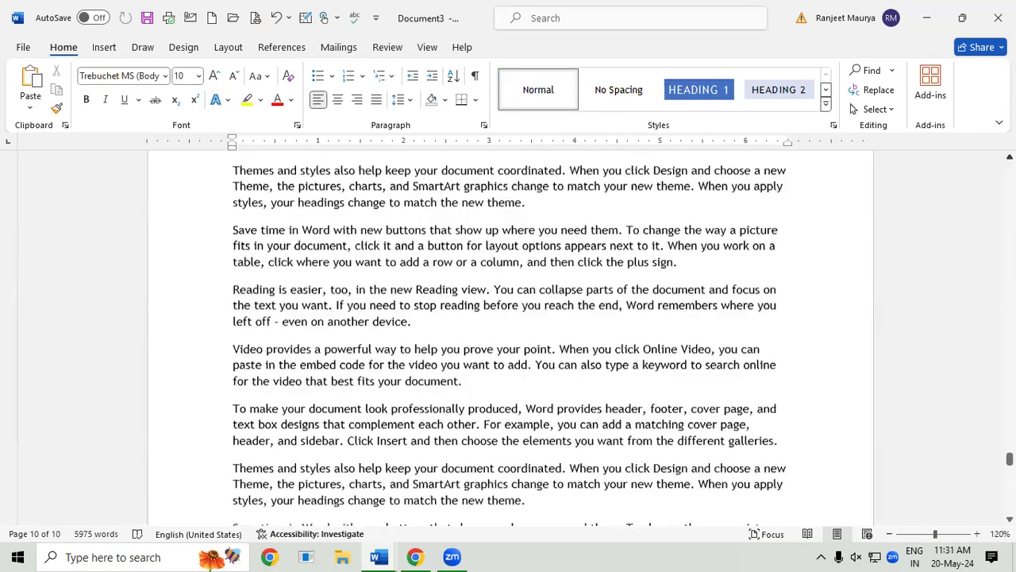
scroll(511, 333, "up", 10)
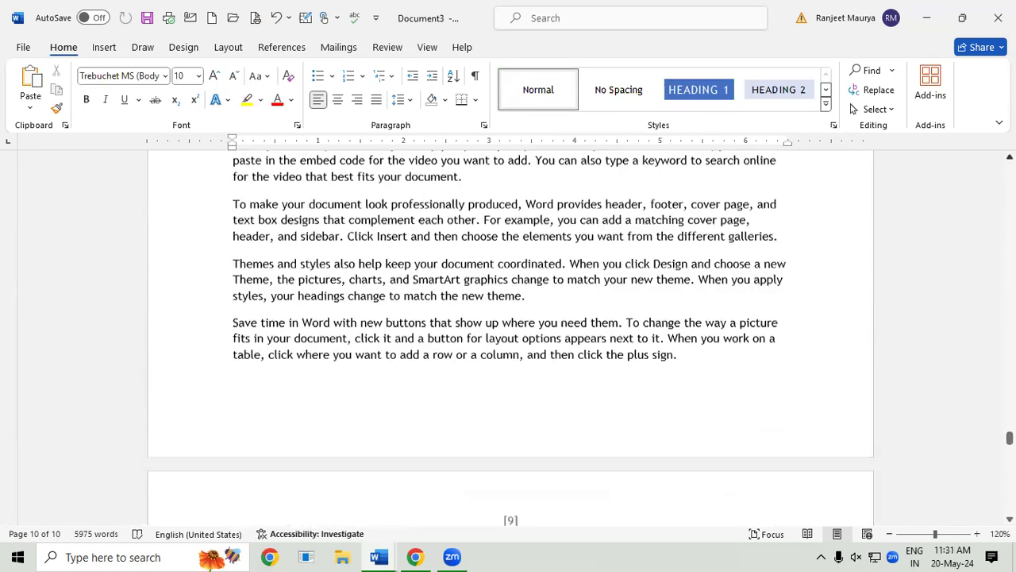
scroll(511, 334, "up", 10)
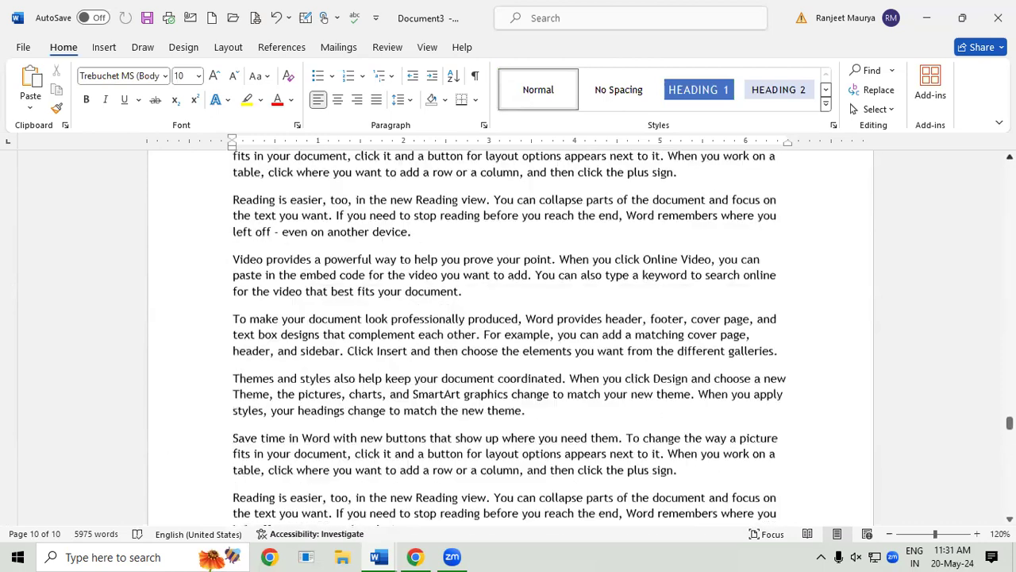
scroll(510, 333, "up", 10)
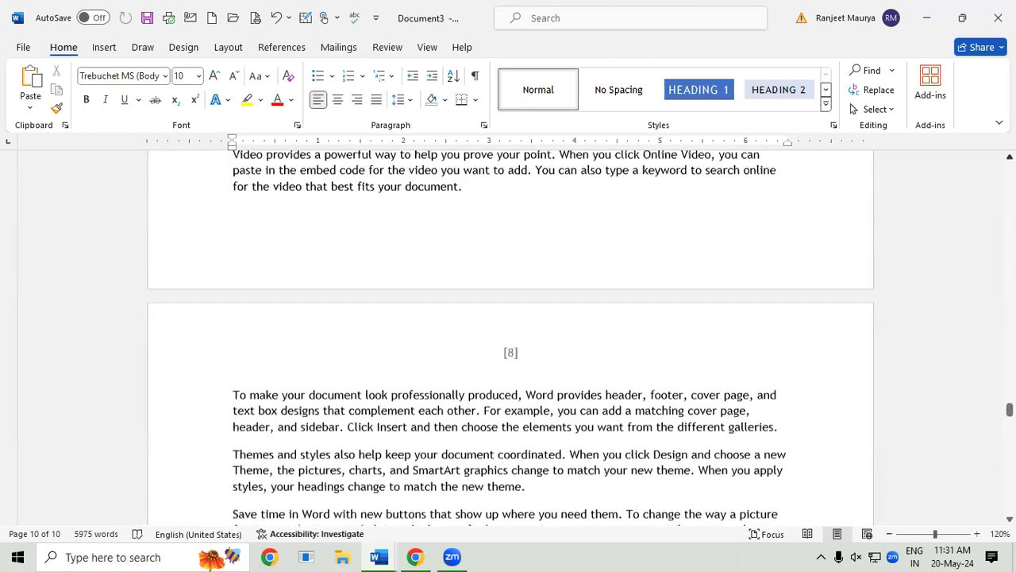
scroll(511, 334, "up", 10)
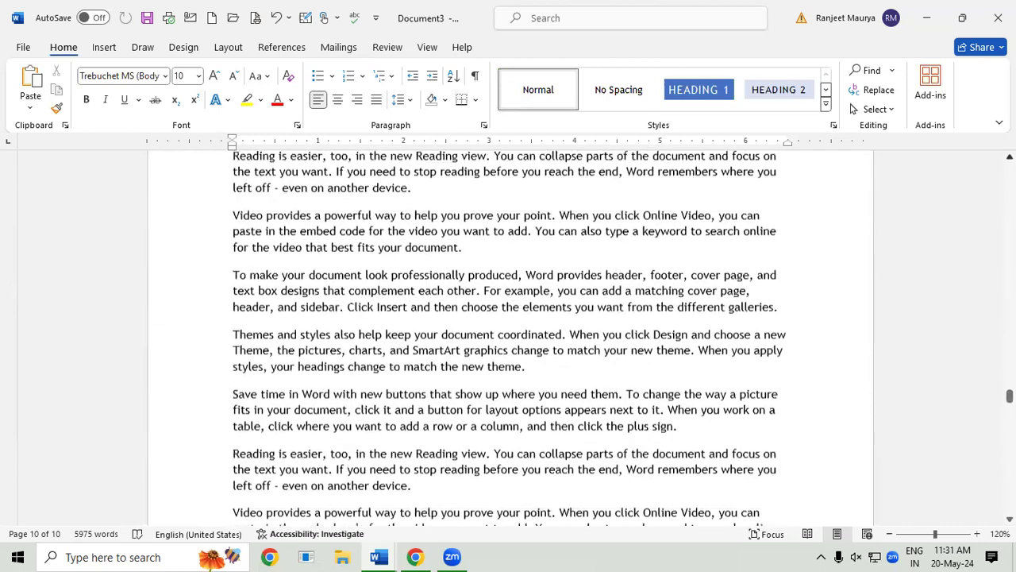
scroll(511, 333, "up", 5)
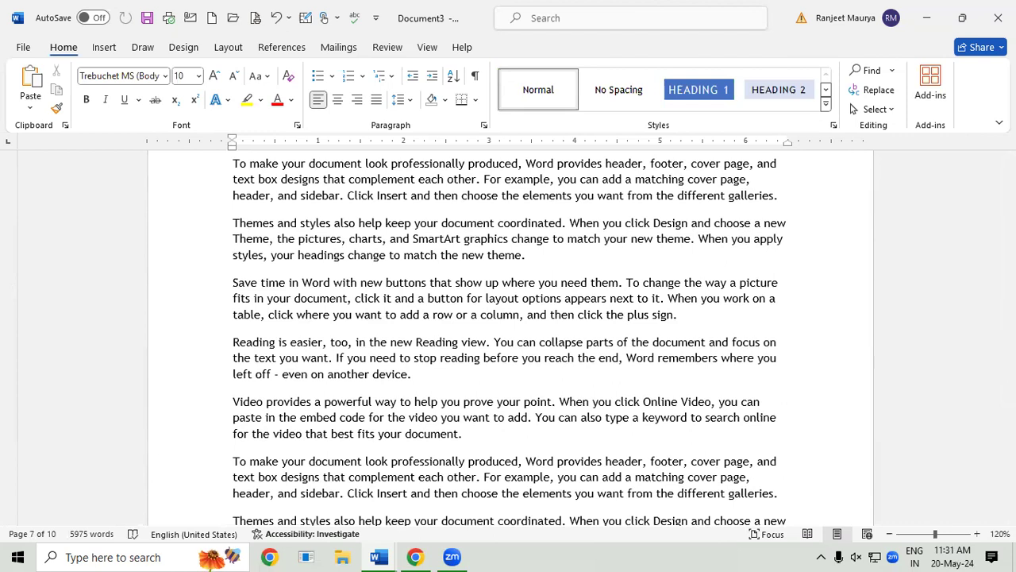
Step: Select all and choose Remove Page Numbers, then scroll through the document
key("ctrl+a")
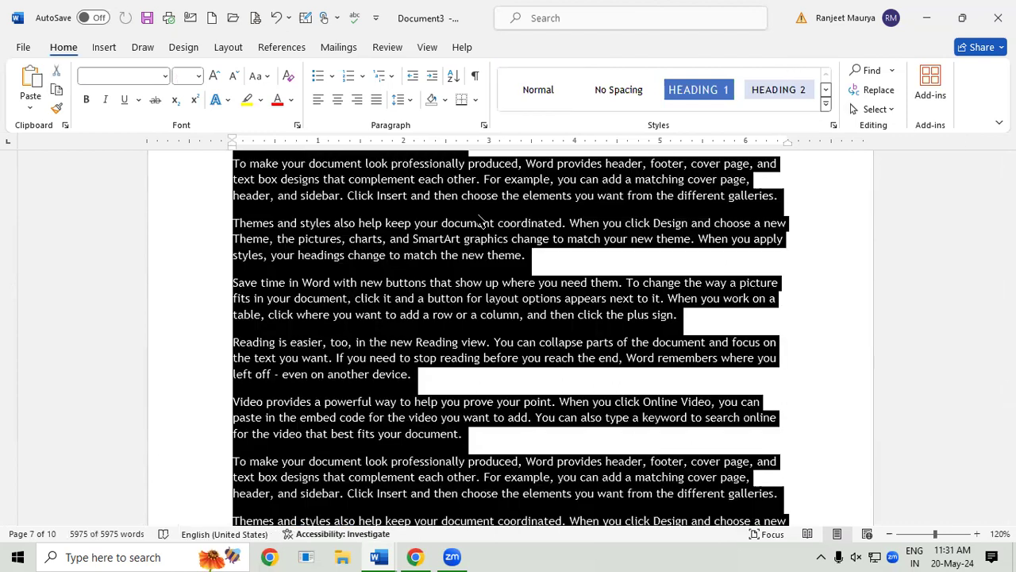
left_click(104, 47)
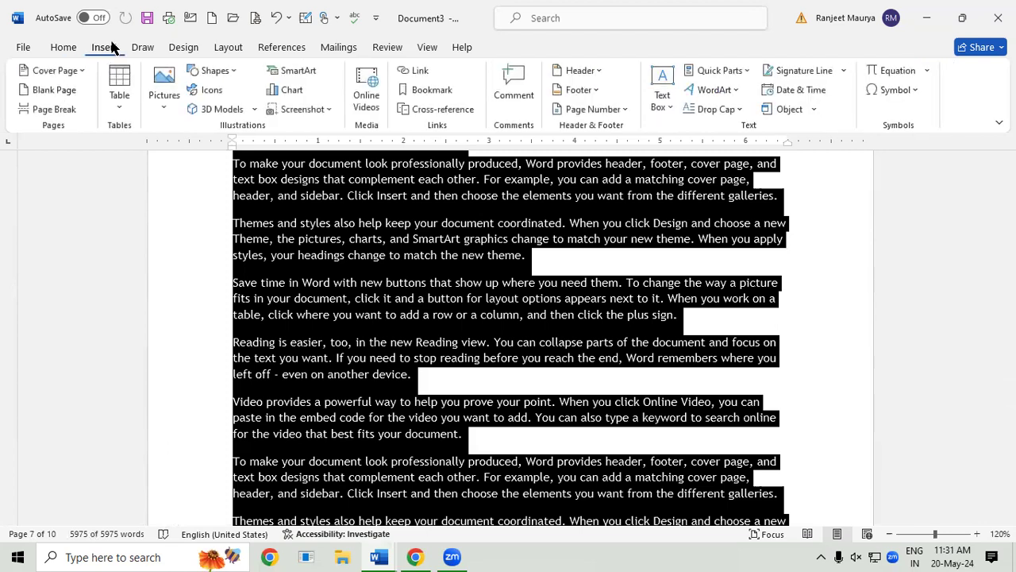
left_click(620, 110)
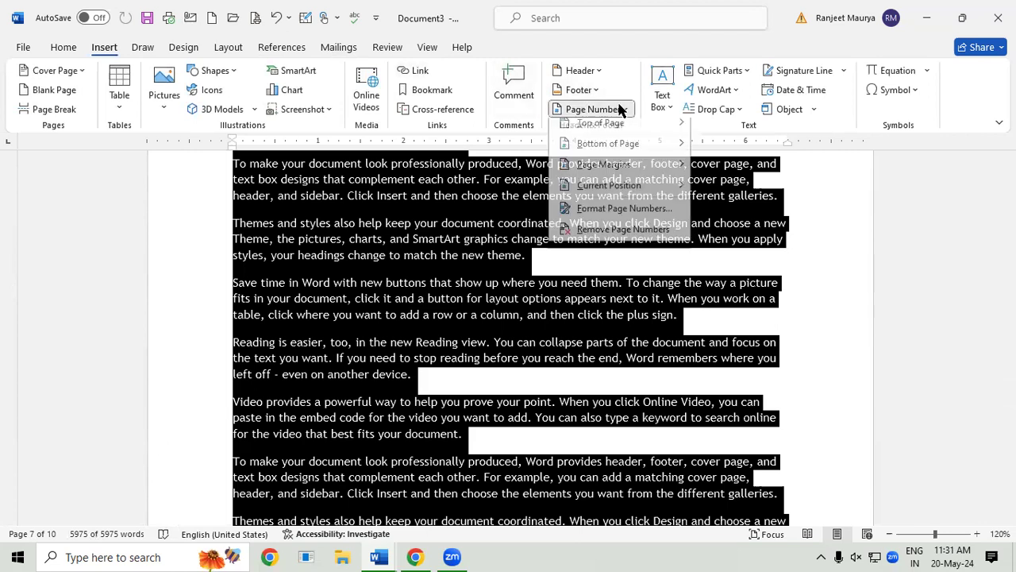
left_click(623, 236)
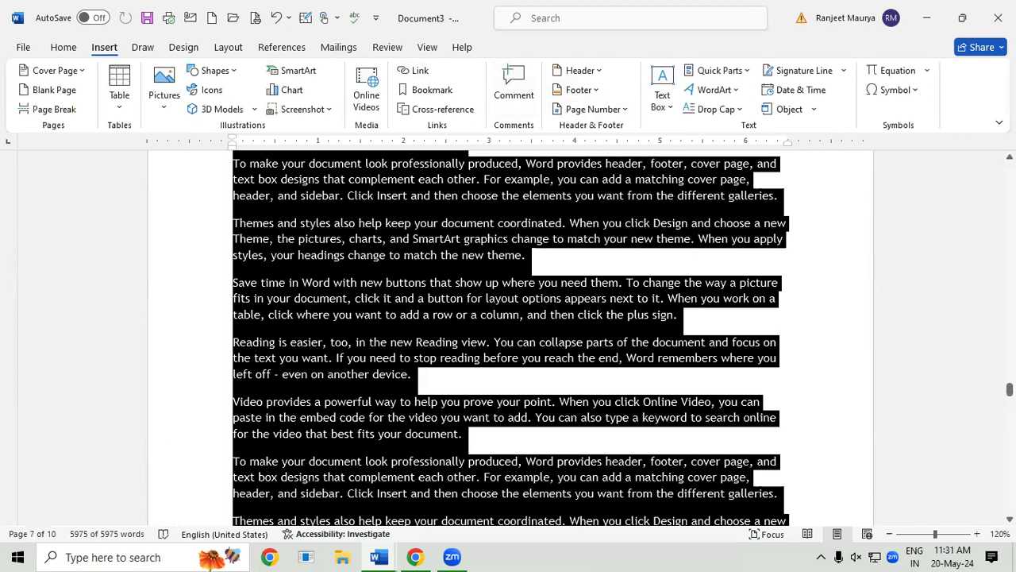
left_click_drag(1010, 389, 1009, 338)
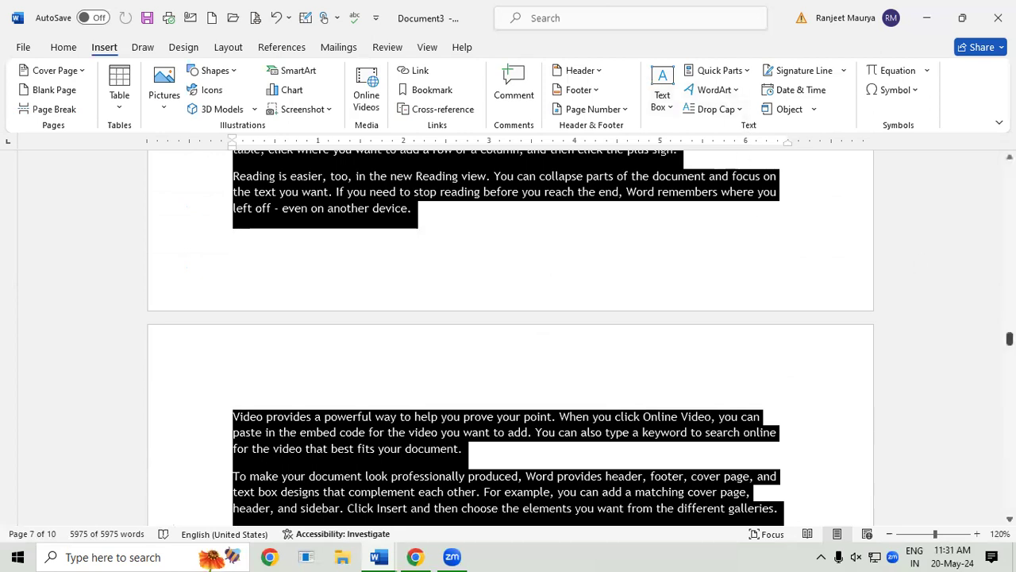
left_click_drag(1010, 339, 1009, 228)
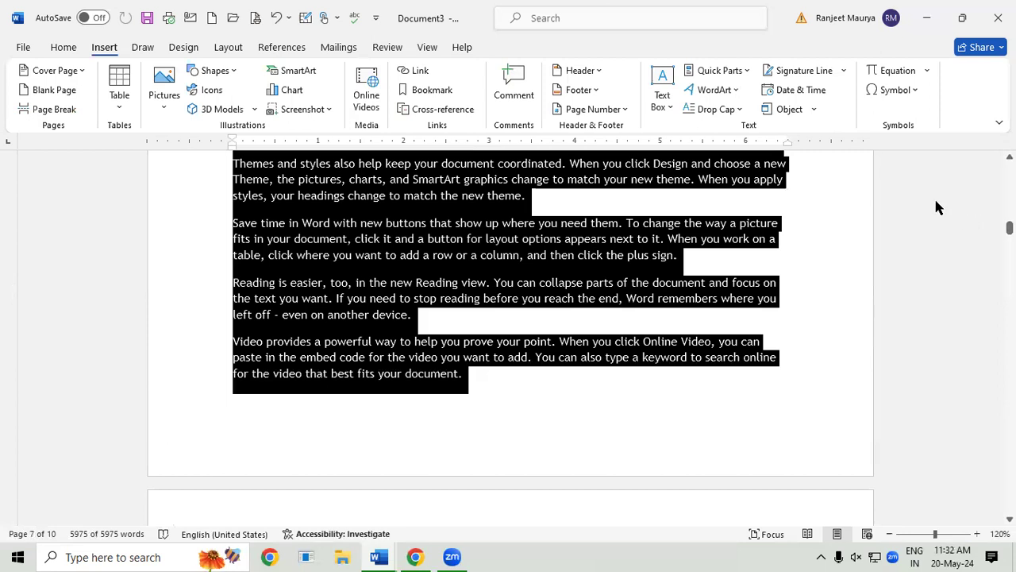
Step: Add blank lines after 'new theme.' and insert a Simple Text Box, deleting its placeholder text
left_click(428, 318)
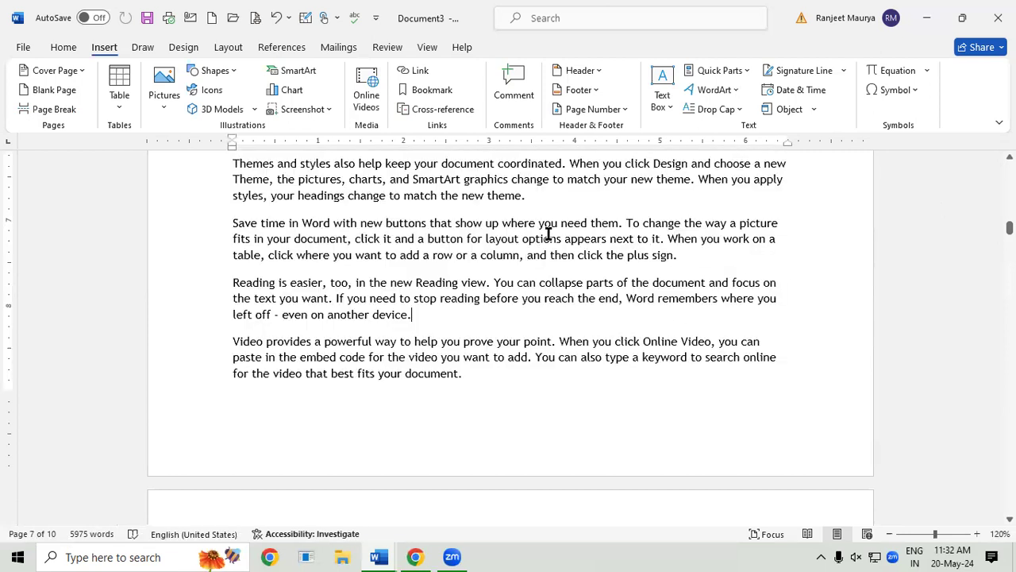
left_click(537, 204)
key("Return")
key("Return")
key("Return")
key("Return")
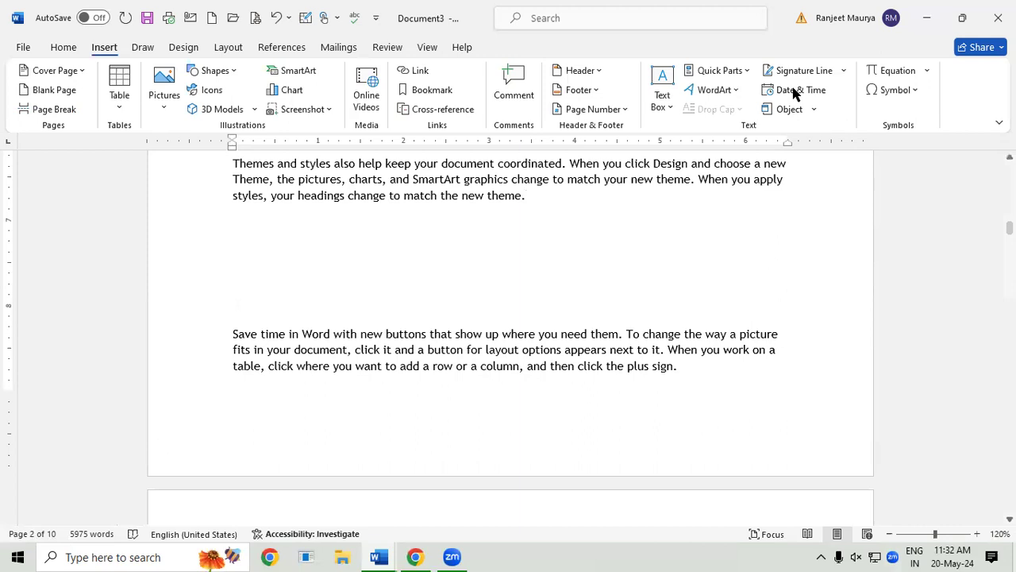
left_click(662, 97)
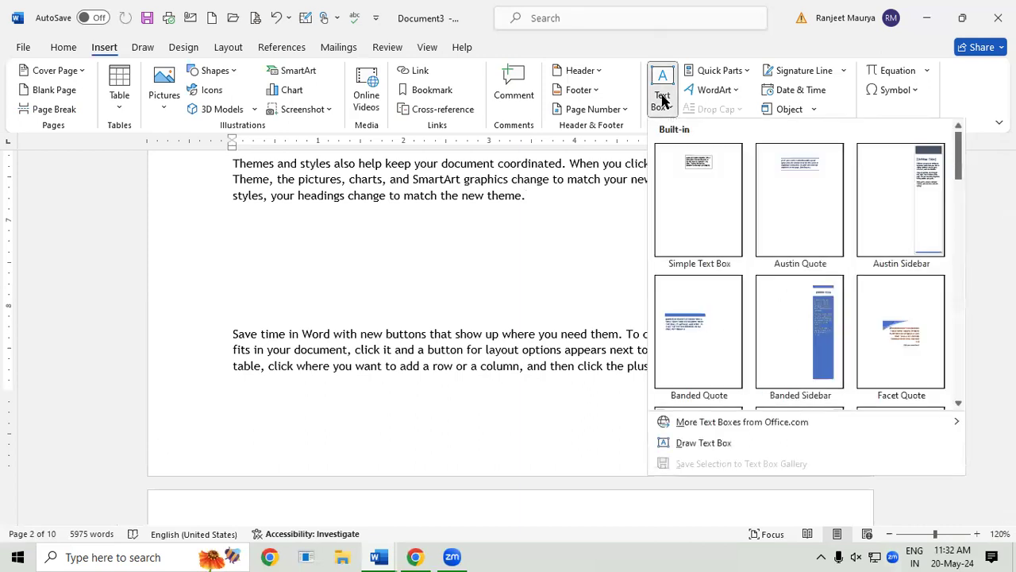
left_click(725, 221)
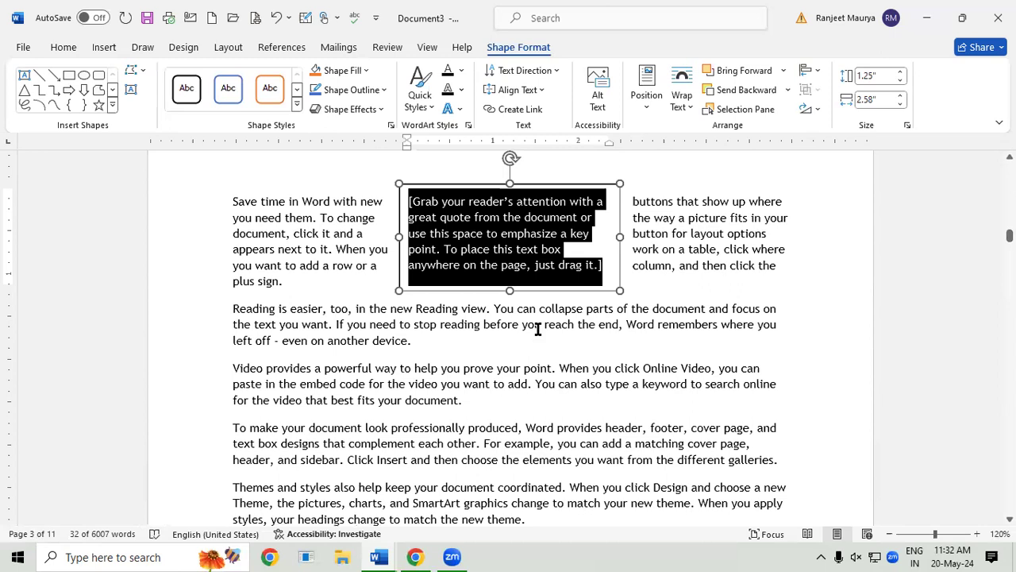
key("Delete")
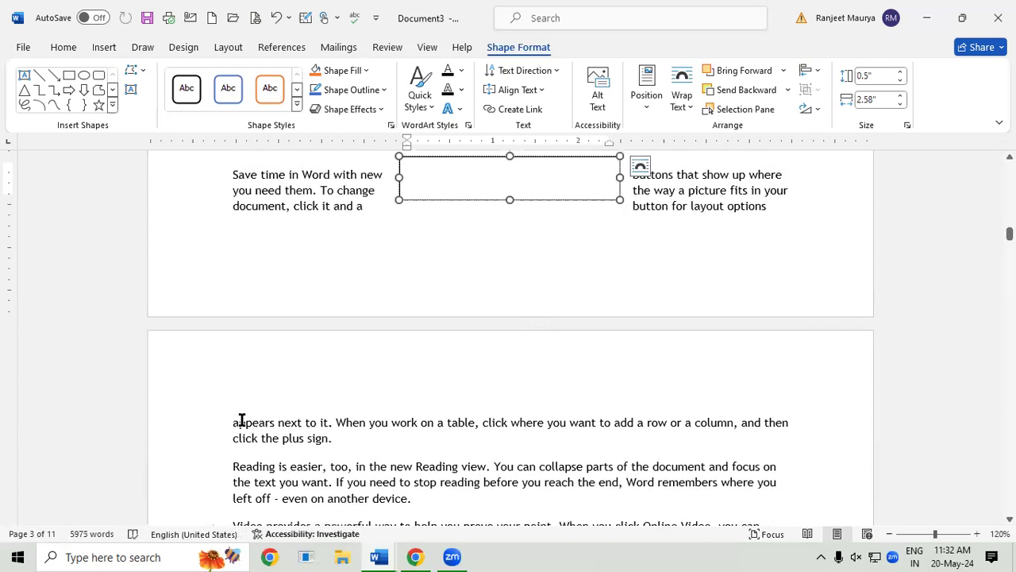
Step: Cut the paragraph ending 'click the plus sign.' and paste it into the text box
left_click_drag(233, 421, 356, 437)
key("ctrl+c")
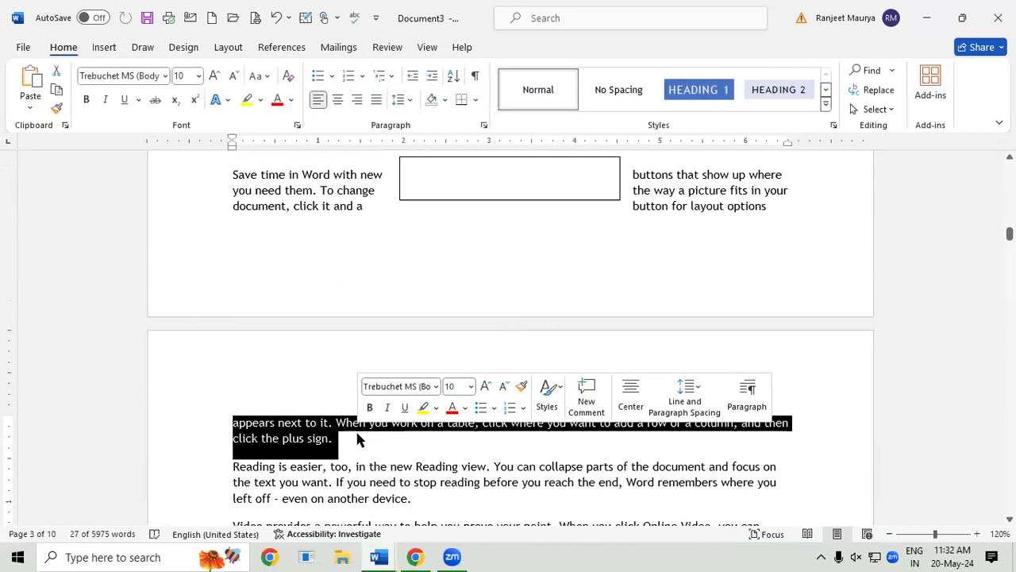
key("Delete")
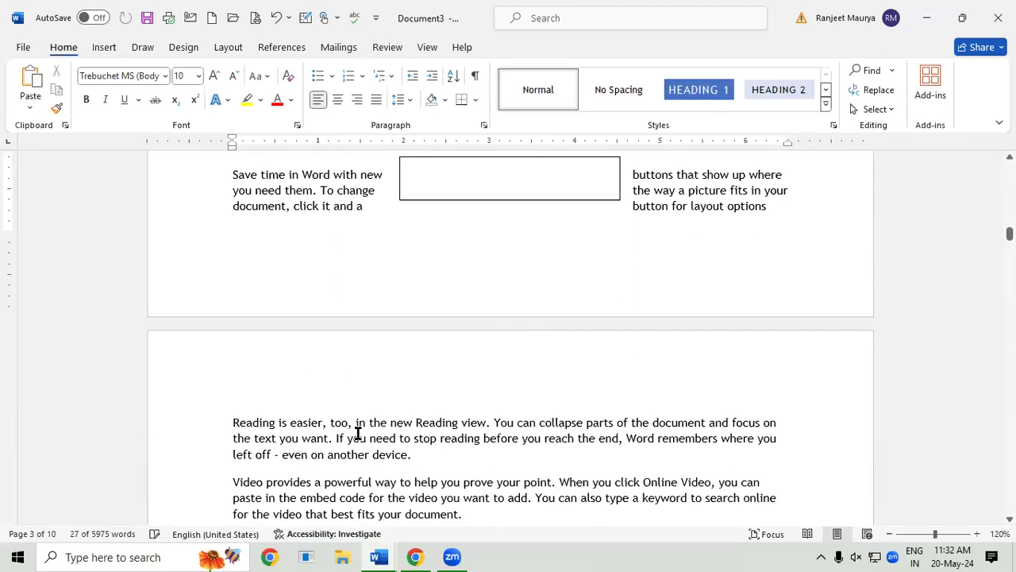
left_click(415, 180)
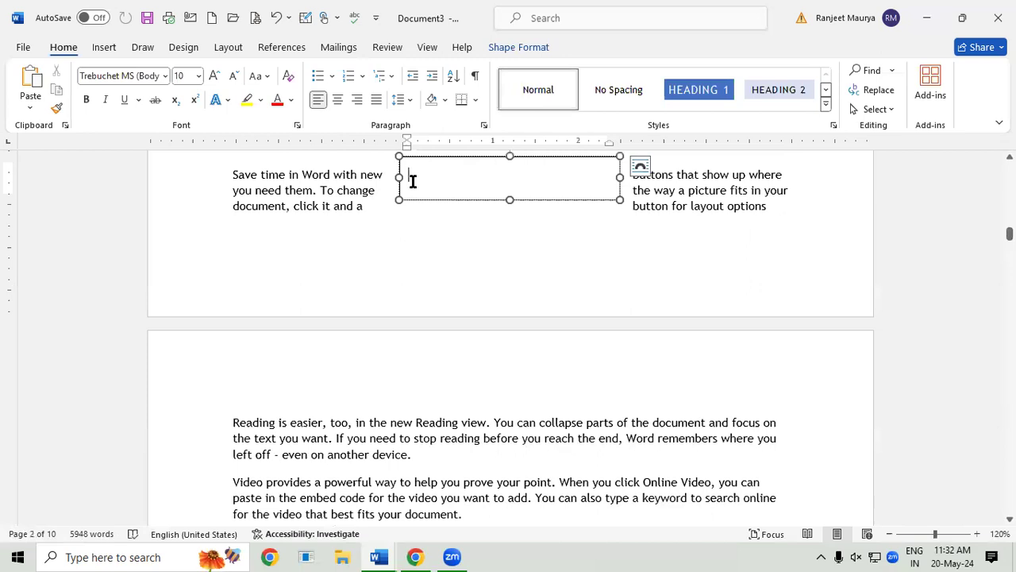
key("ctrl+v")
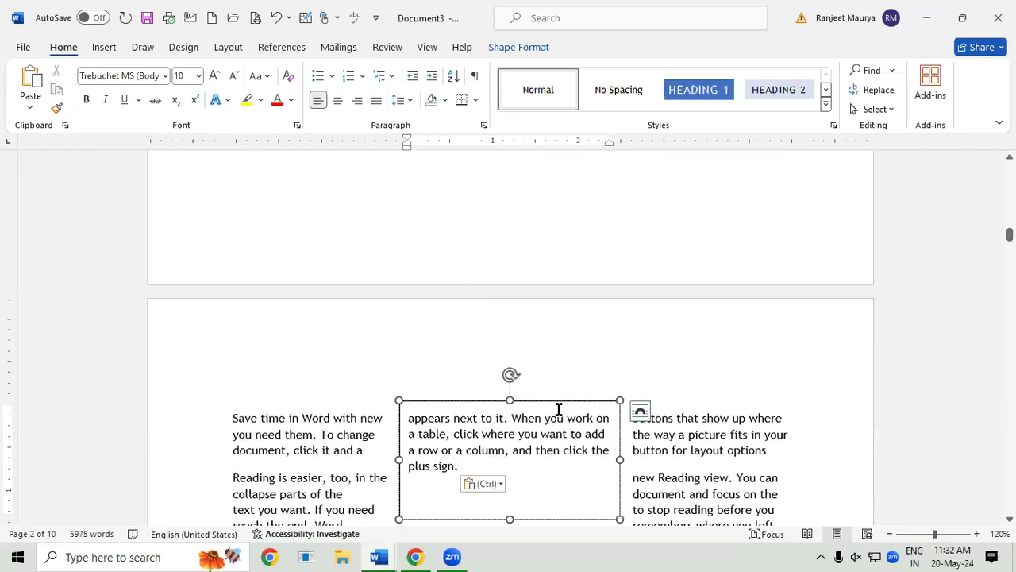
left_click(563, 401)
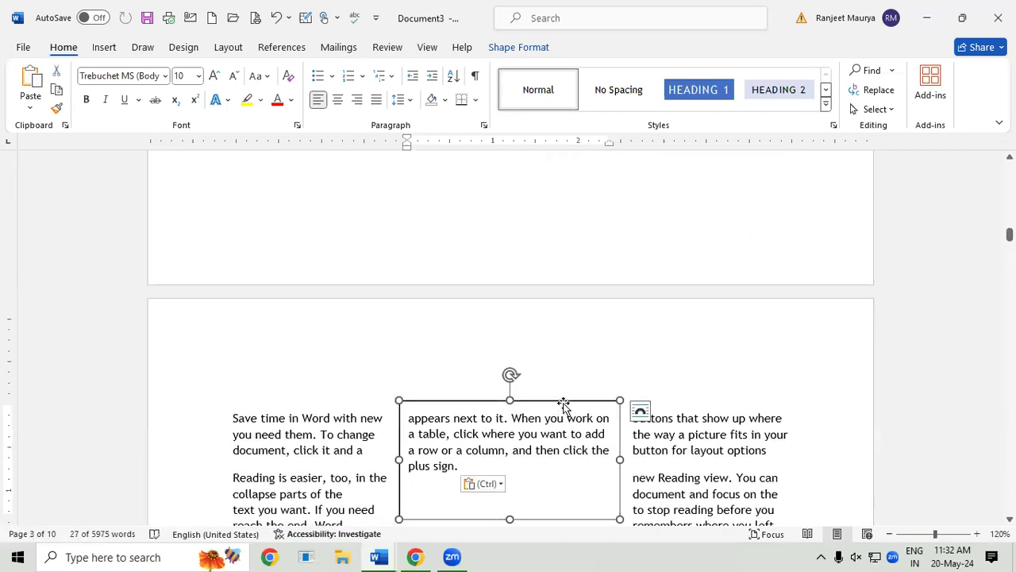
left_click(546, 48)
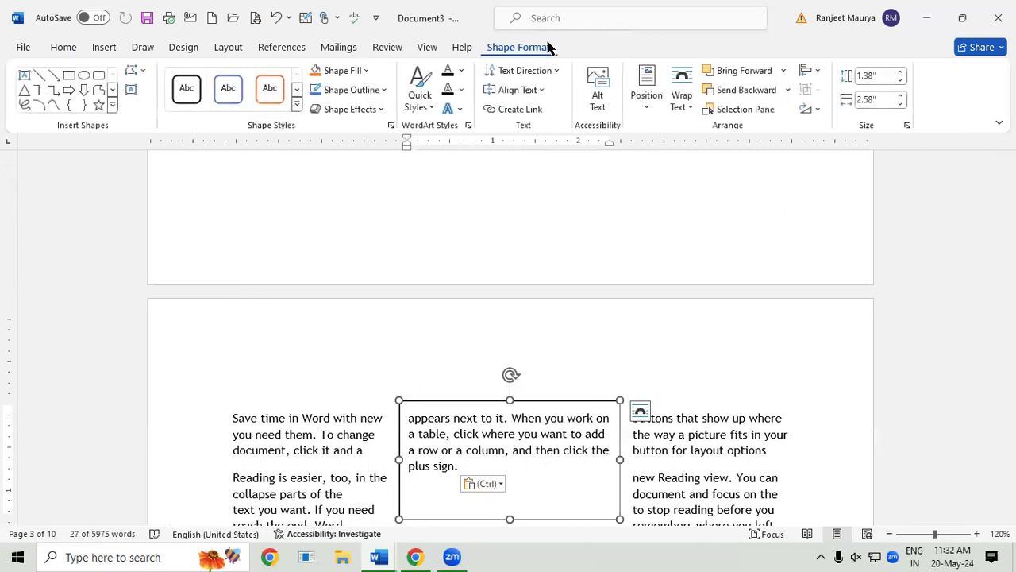
left_click(366, 69)
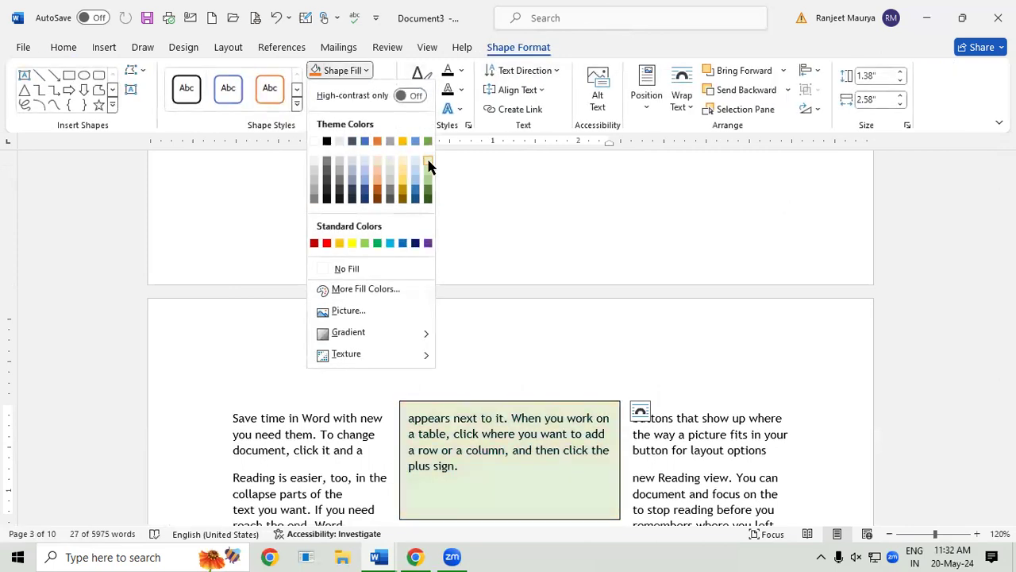
Step: Fill the text box with light green, then deselect it
left_click(427, 178)
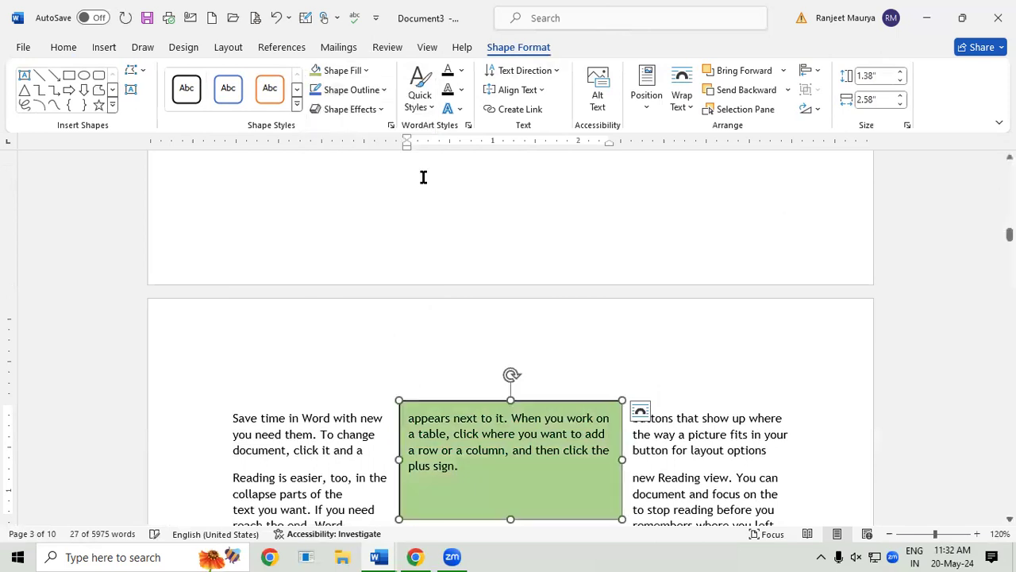
left_click(691, 425)
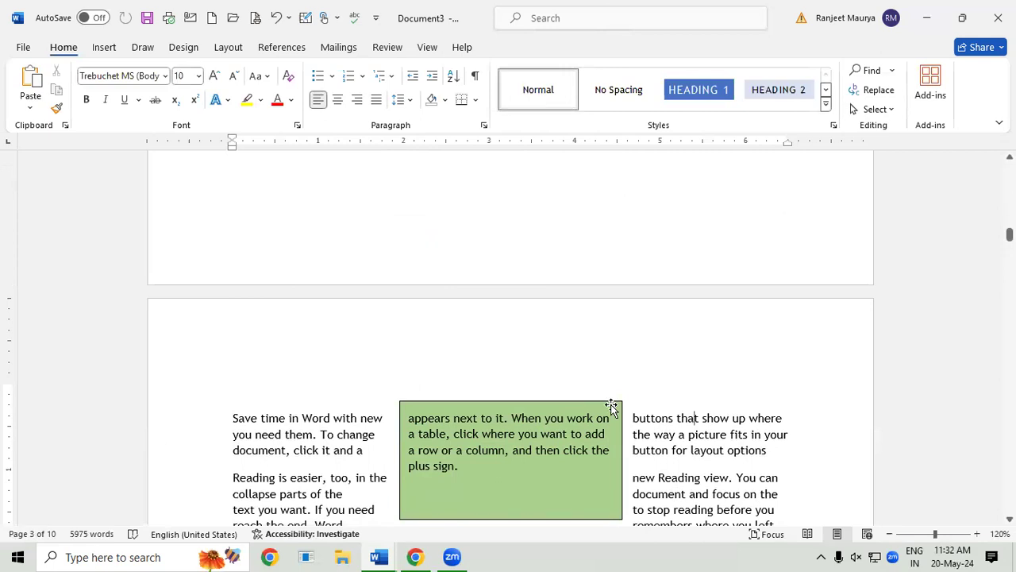
left_click_drag(606, 394, 288, 415)
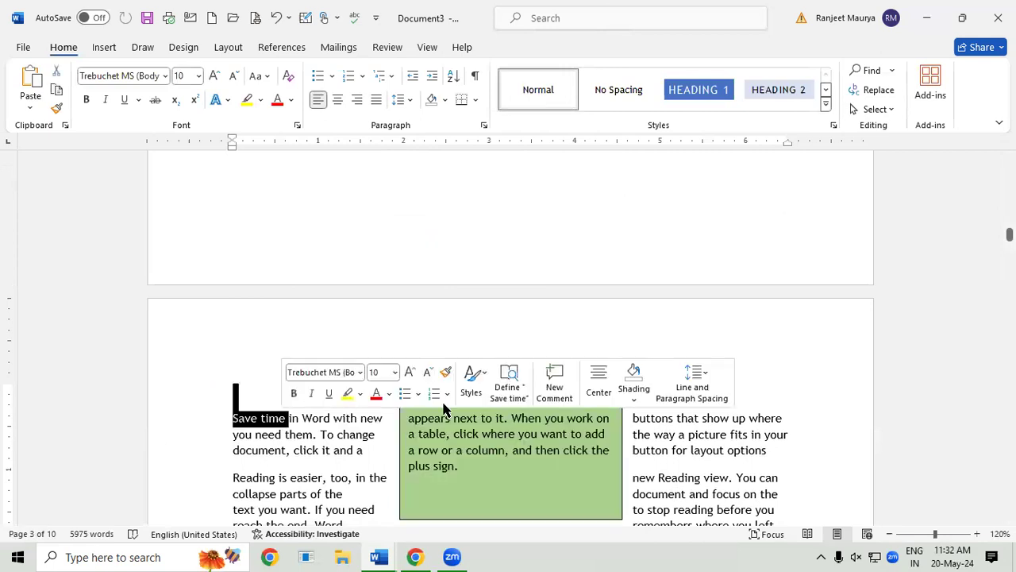
left_click(742, 418)
scroll(745, 418, "up", 3)
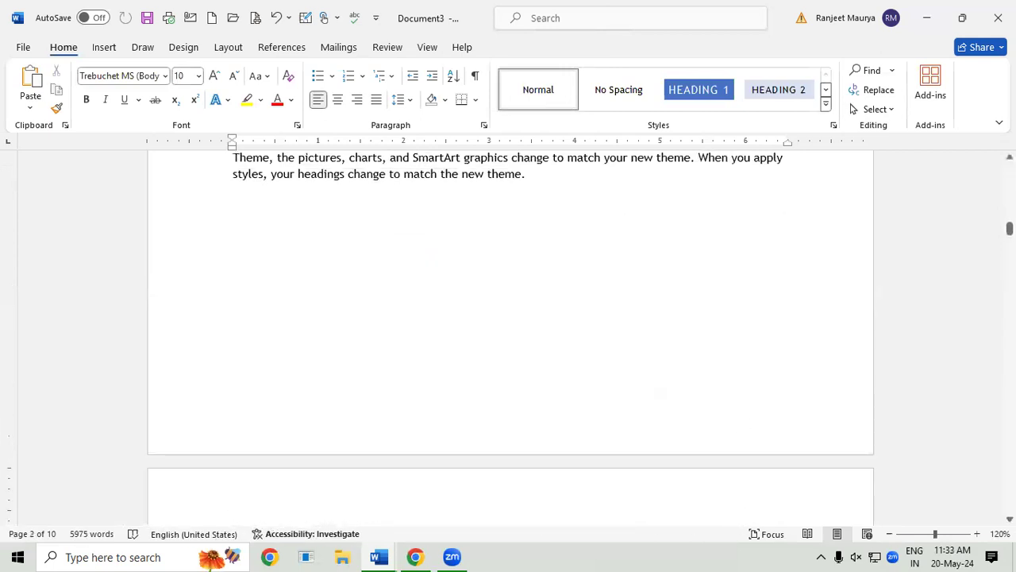
scroll(510, 333, "down", 3)
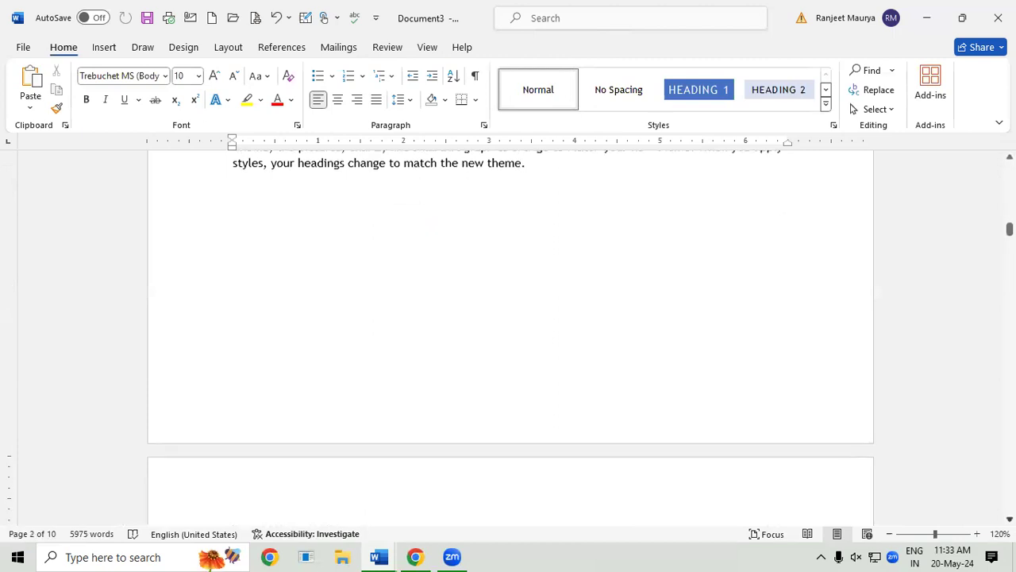
Step: Drag the green text box down toward the Save time paragraph
scroll(479, 426, "down", 1)
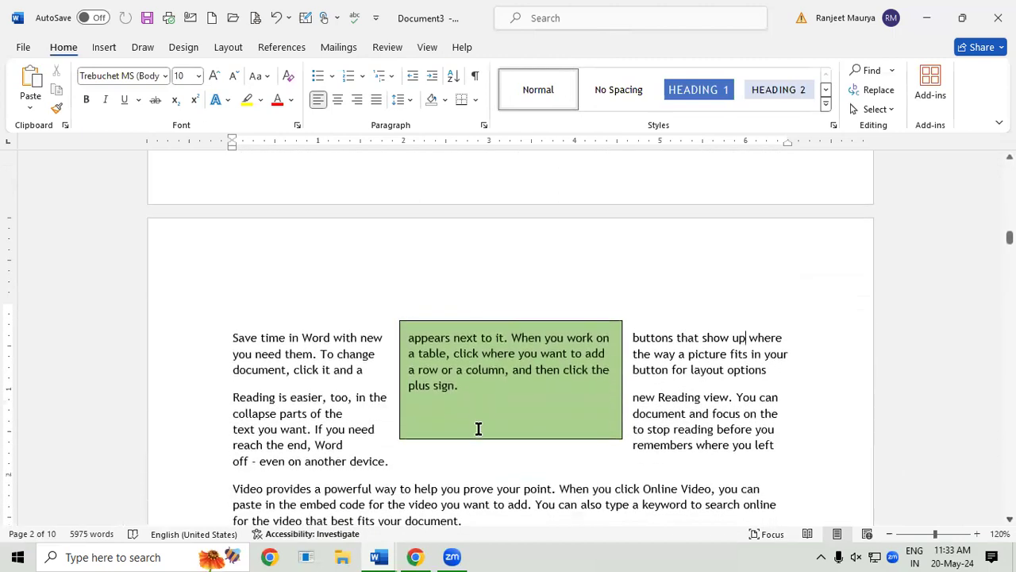
left_click(479, 427)
left_click_drag(585, 320, 709, 413)
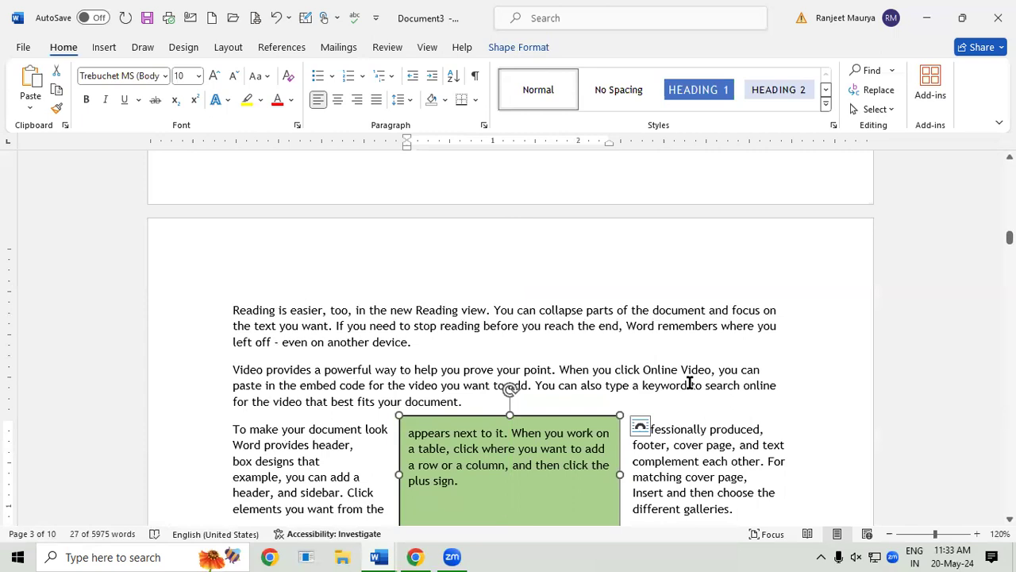
scroll(595, 277, "up", 2)
scroll(595, 277, "down", 1)
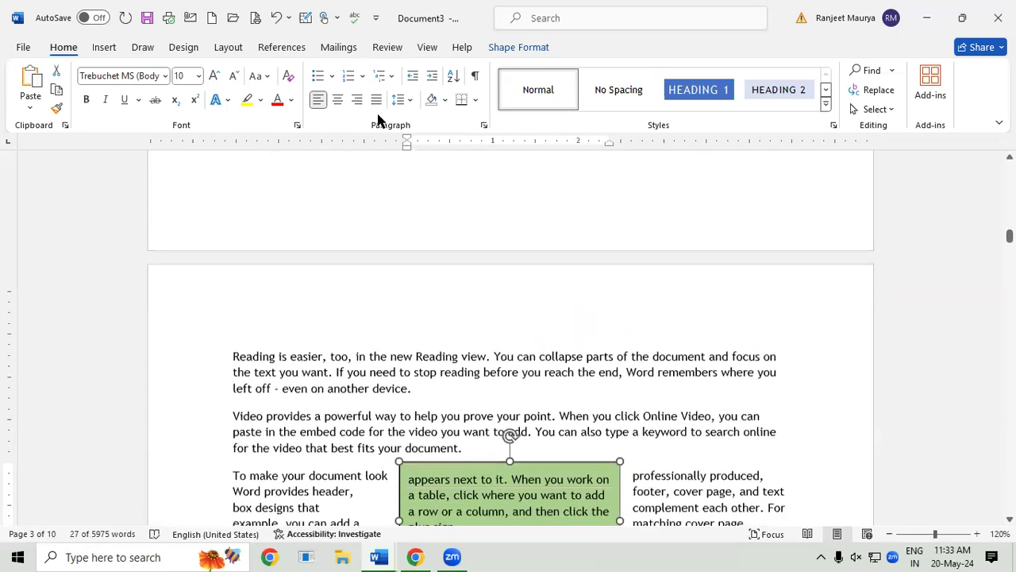
Step: Browse the Text Box gallery on the Insert tab
left_click(112, 46)
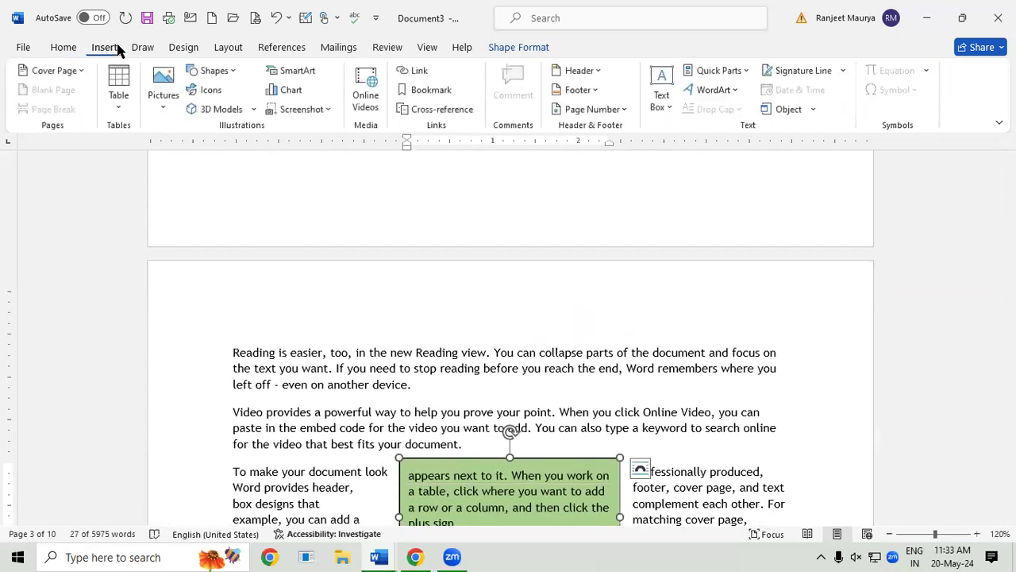
left_click(665, 99)
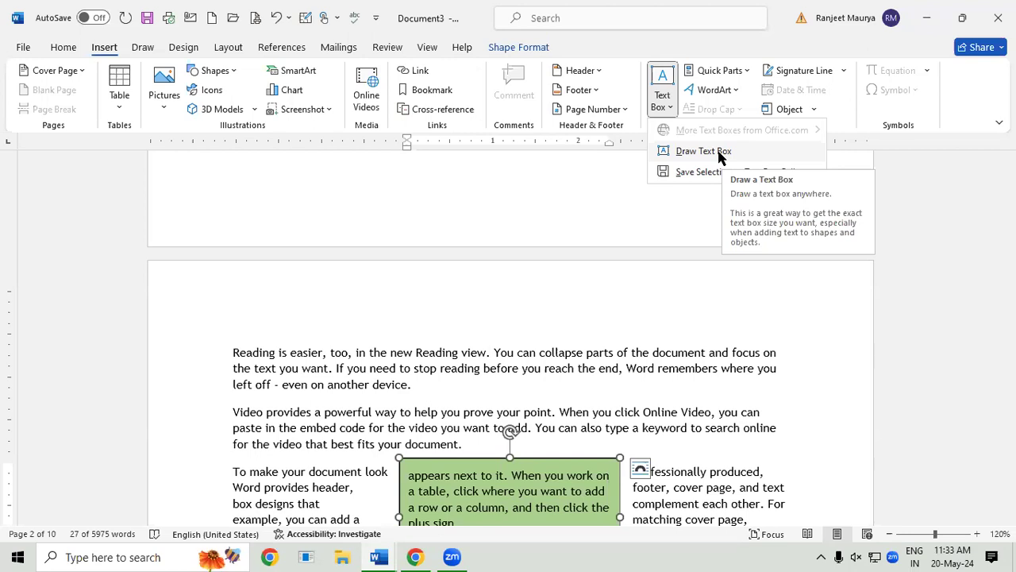
scroll(967, 428, "down", 1)
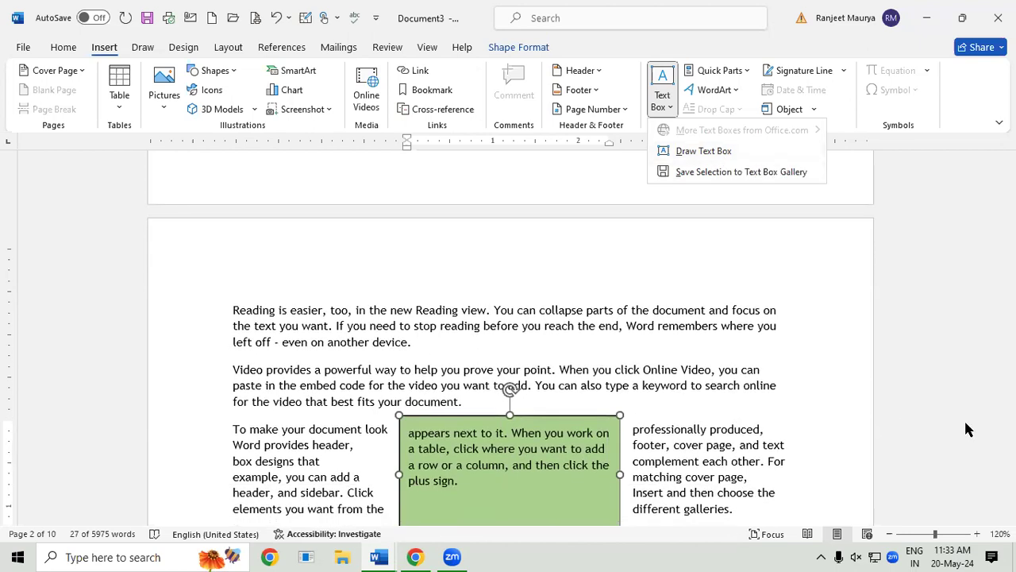
scroll(436, 374, "up", 1)
scroll(501, 356, "down", 1)
Step: Reposition the green text box between the paragraphs and delete the extra copy
left_click(538, 415)
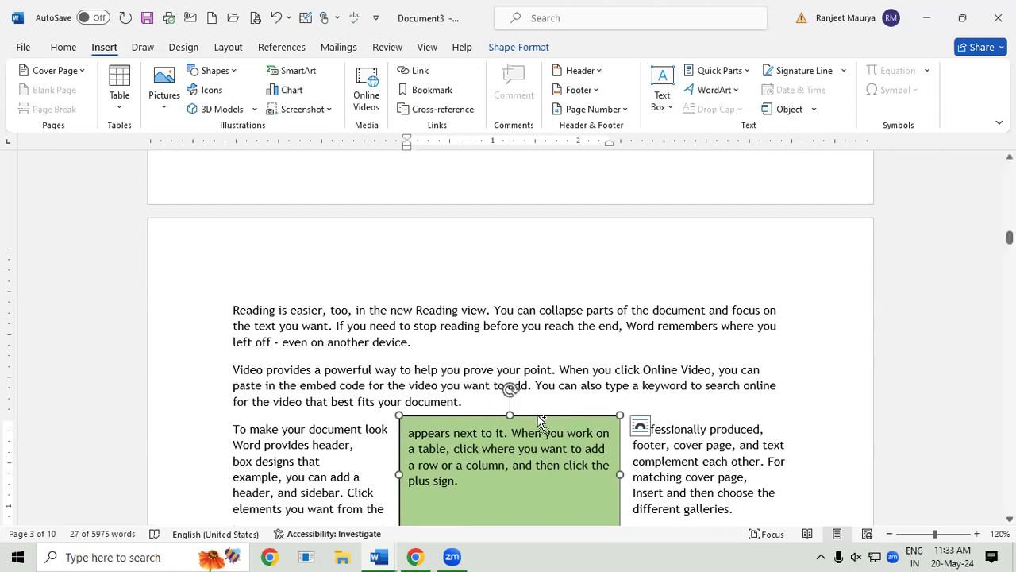
key("ctrl+v")
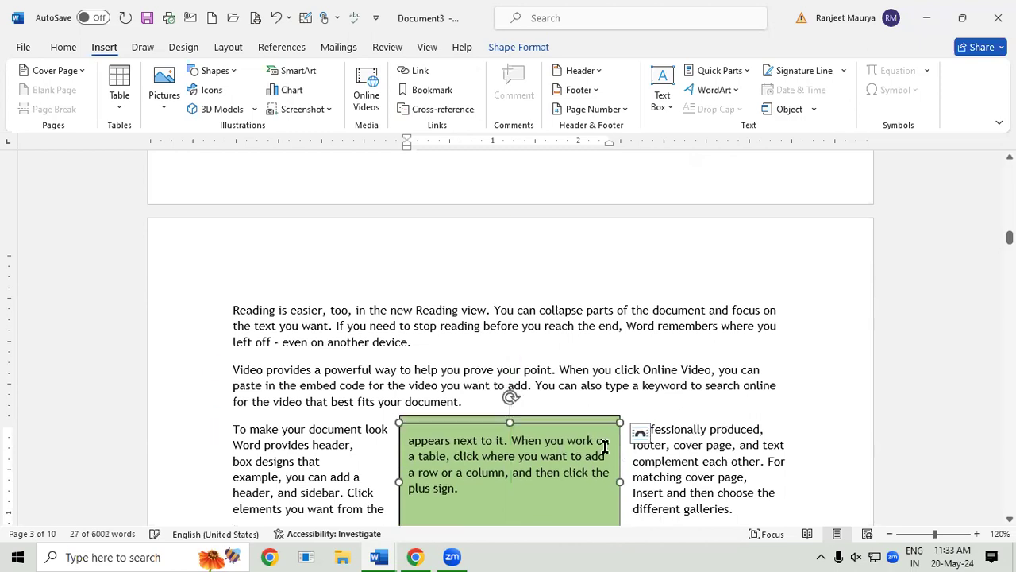
left_click_drag(563, 422, 701, 475)
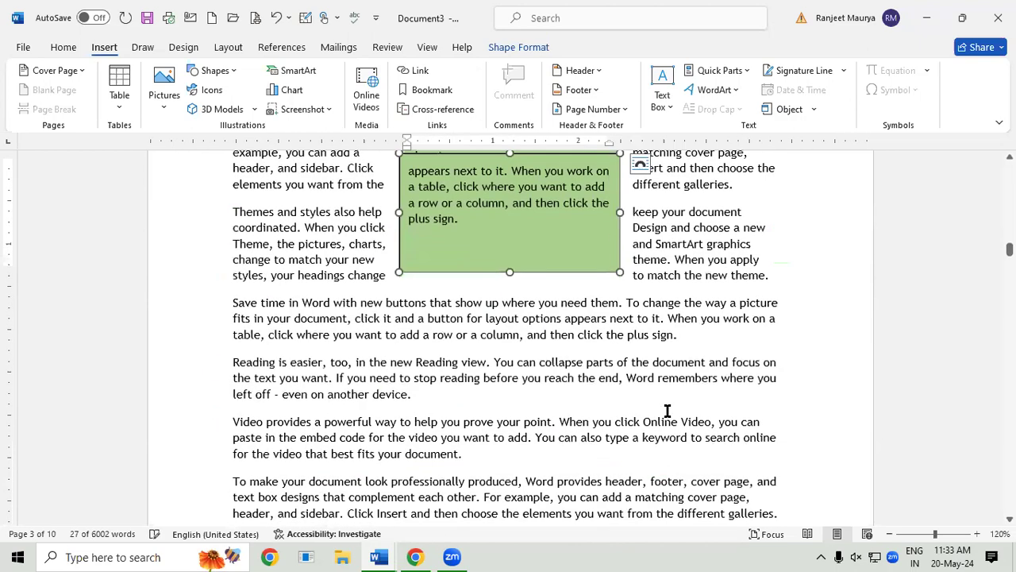
left_click_drag(575, 273, 596, 427)
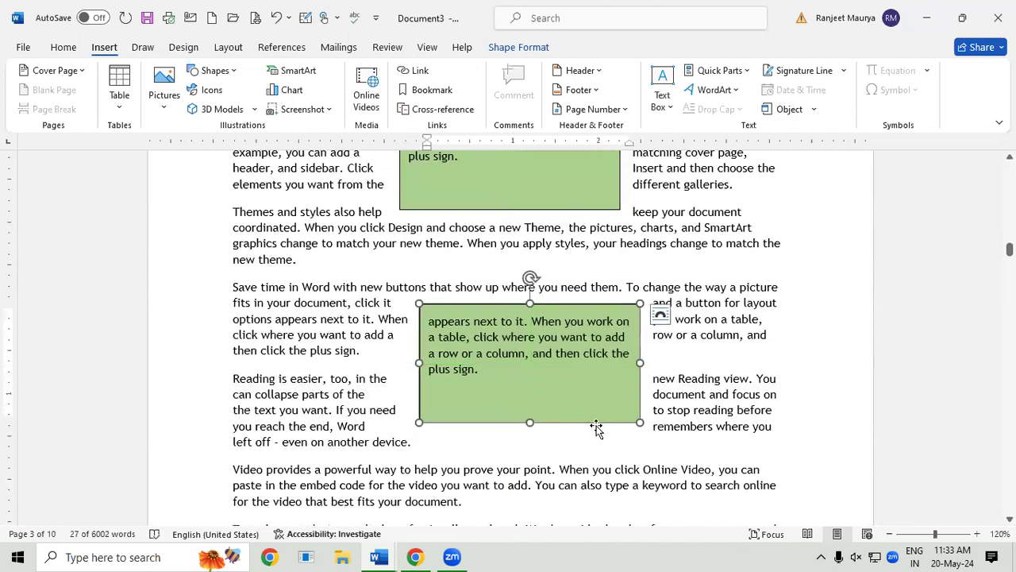
left_click_drag(596, 427, 729, 508)
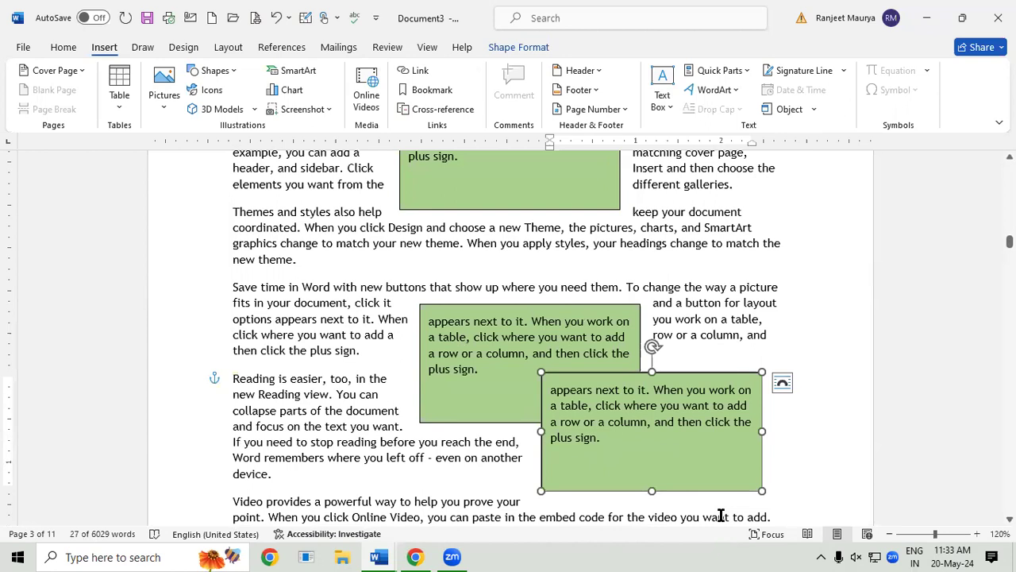
key("Delete")
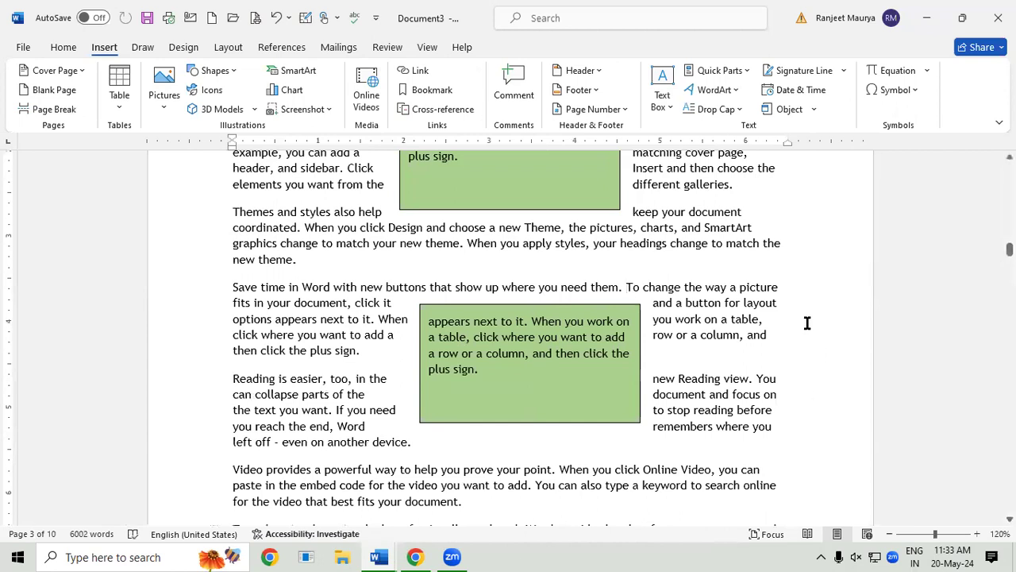
Step: Draw a new empty text box below the green box across the Video paragraph
left_click(660, 101)
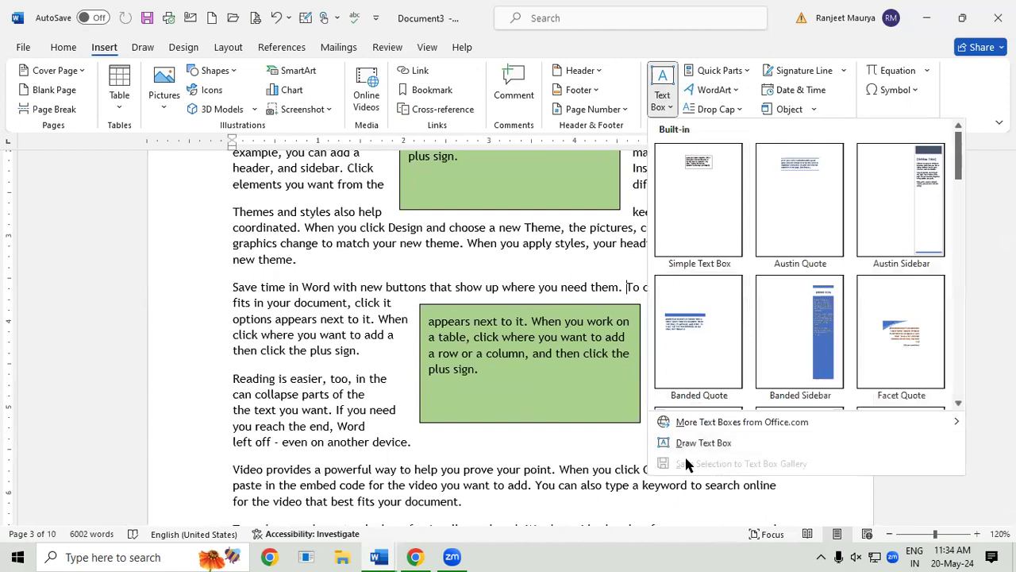
left_click(724, 444)
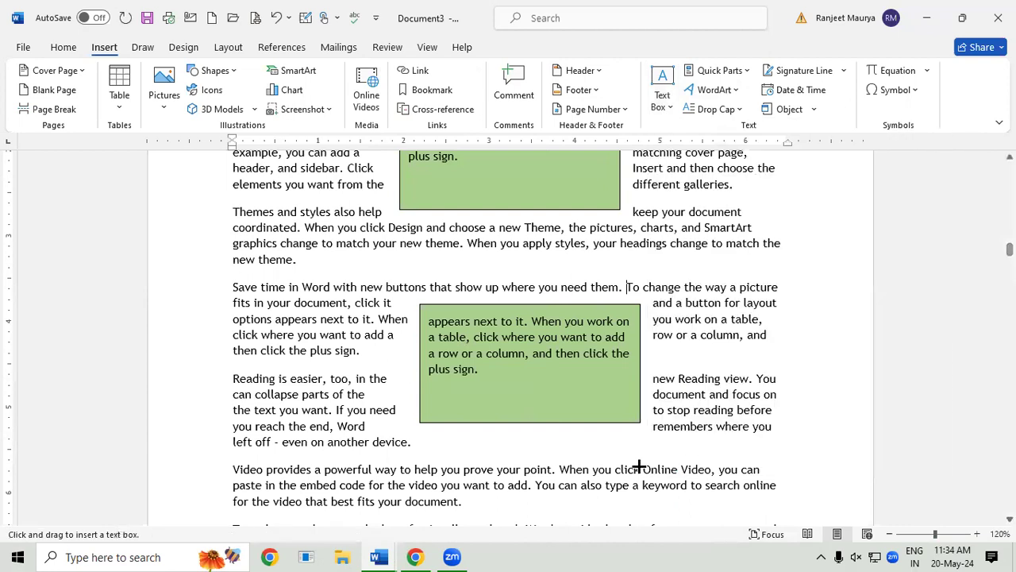
mouse_move(338, 429)
left_mouse_down()
mouse_move(489, 492)
mouse_move(711, 505)
left_mouse_up()
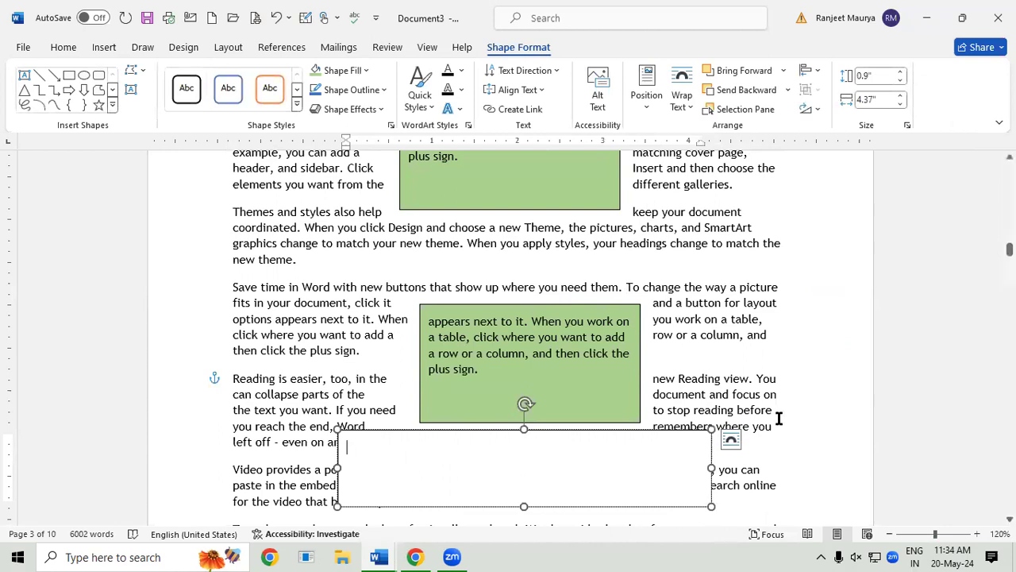
left_click(756, 394)
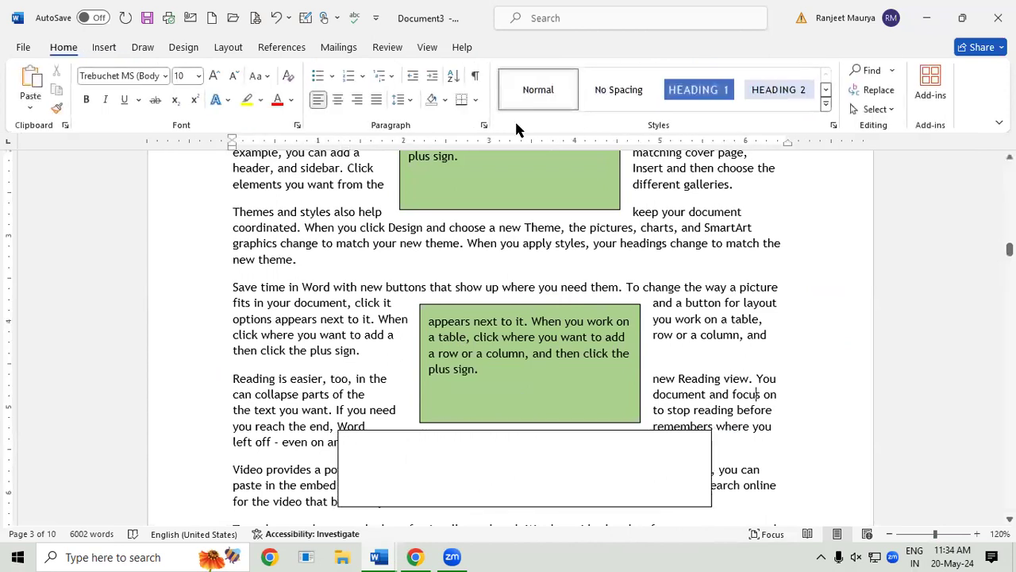
Step: Open the Quick Parts building blocks list and close it unused
left_click(100, 50)
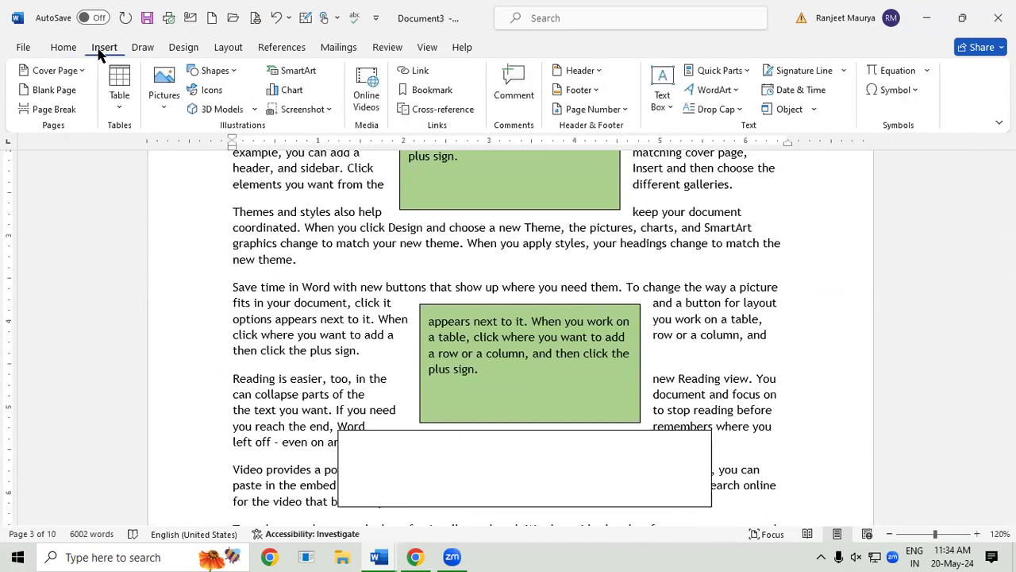
left_click(719, 71)
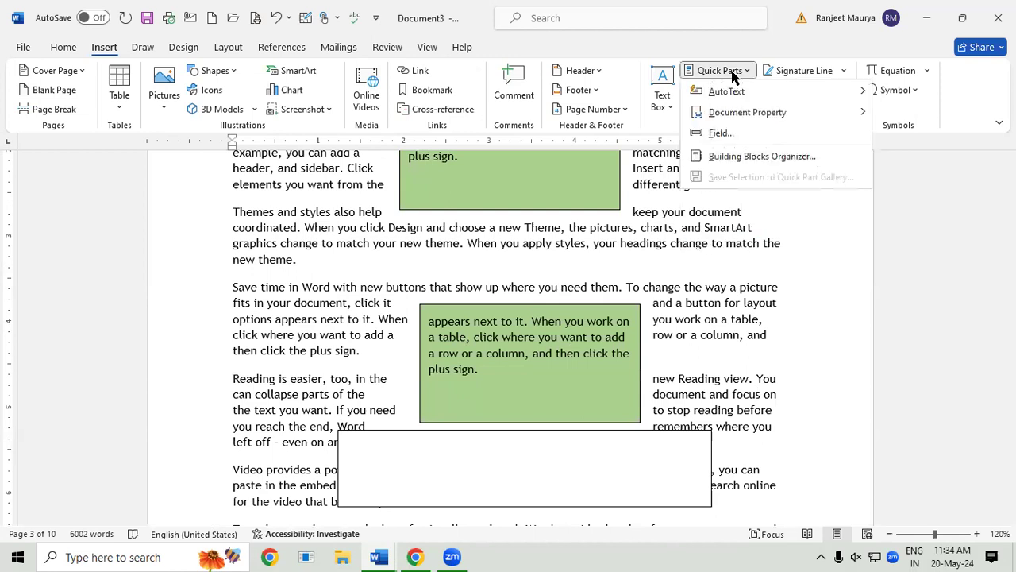
left_click(702, 341)
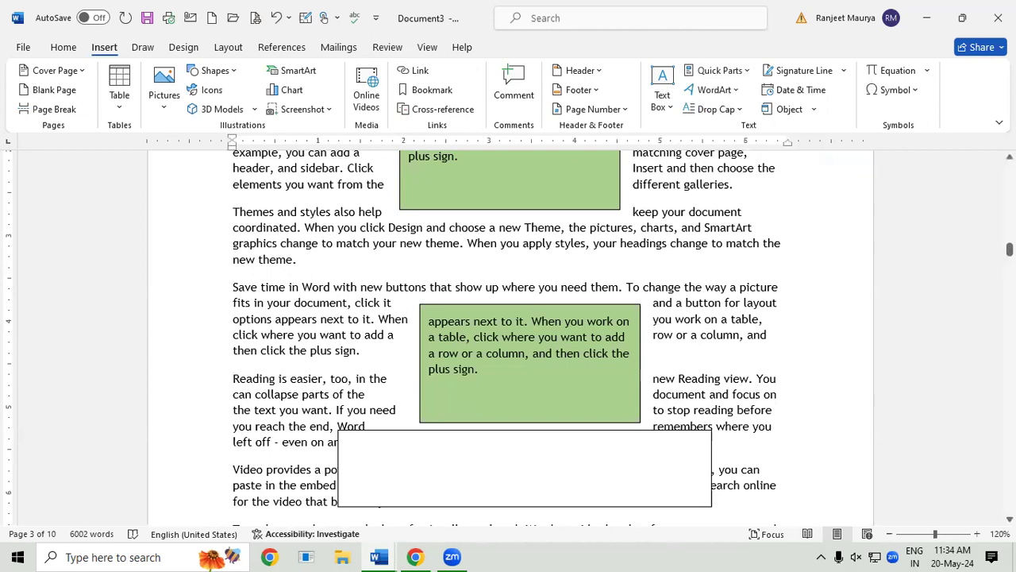
Step: Select the opening 'Video provides' and 'To make your document' paragraphs on page 1
scroll(703, 341, "up", 1)
scroll(703, 342, "up", 2)
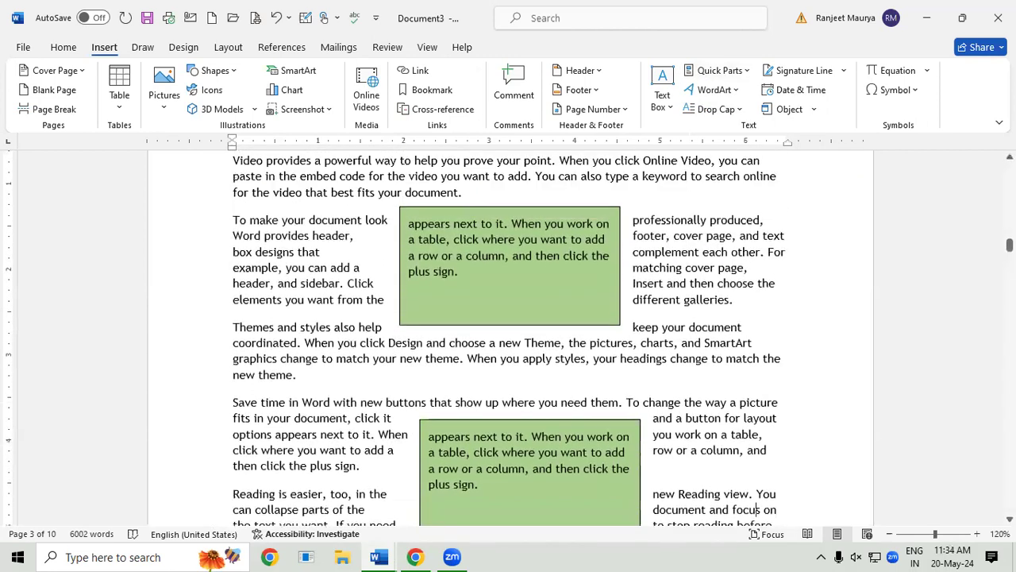
left_click_drag(1010, 245, 1010, 168)
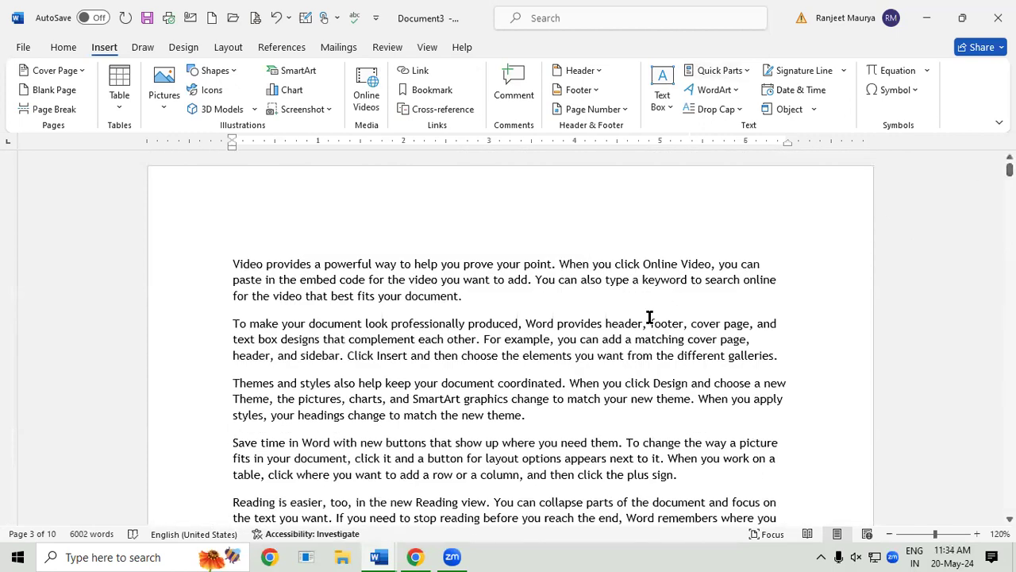
left_click_drag(231, 264, 806, 352)
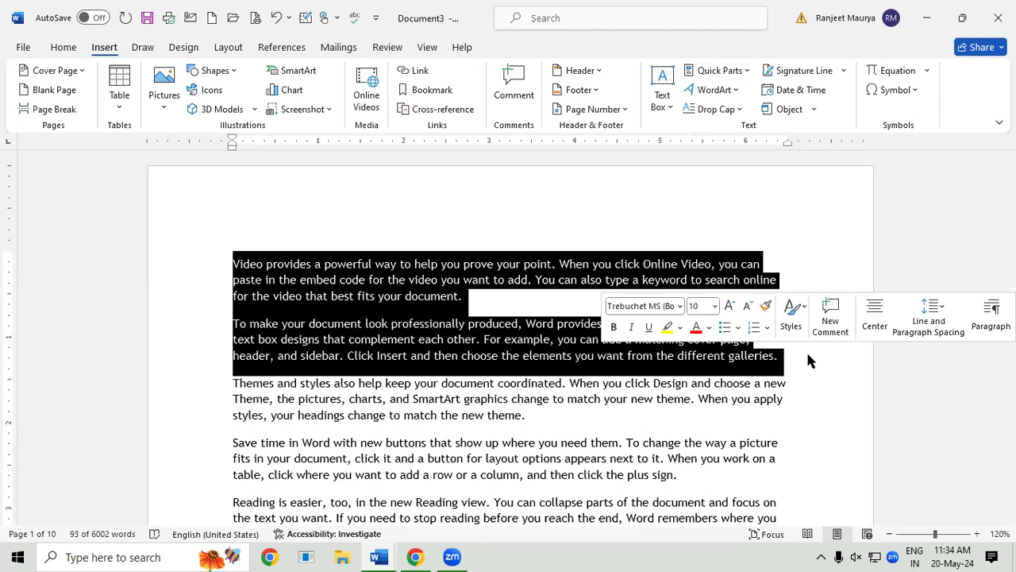
Step: Open the Save Selection to AutoText Gallery dialog, then close it without saving
left_click(704, 73)
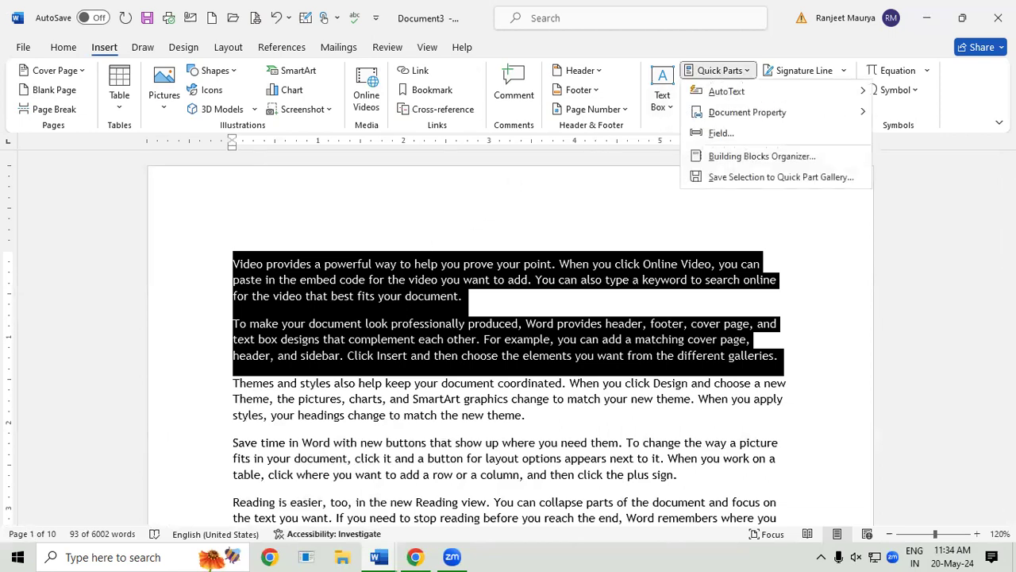
mouse_move(795, 86)
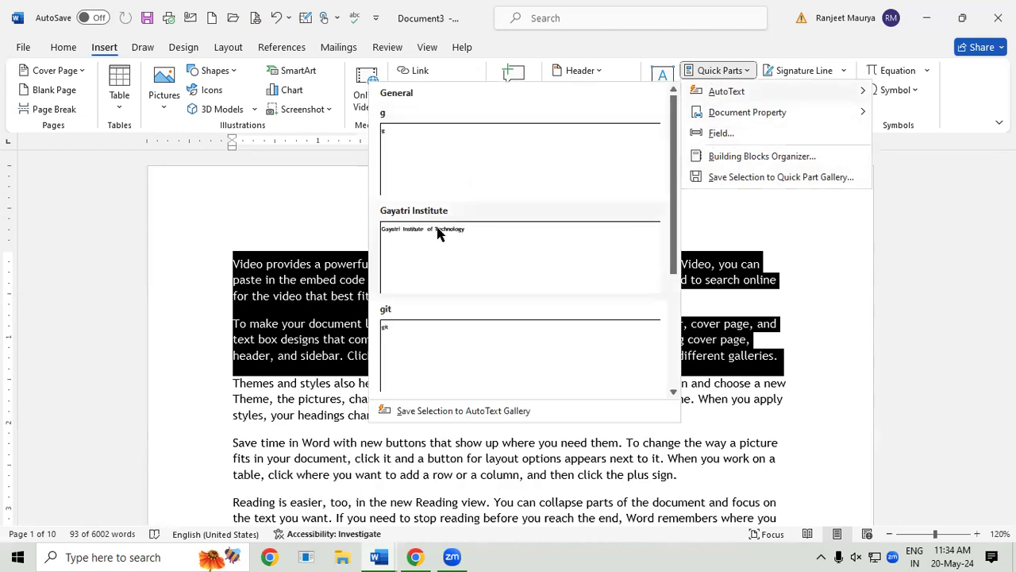
left_click(460, 411)
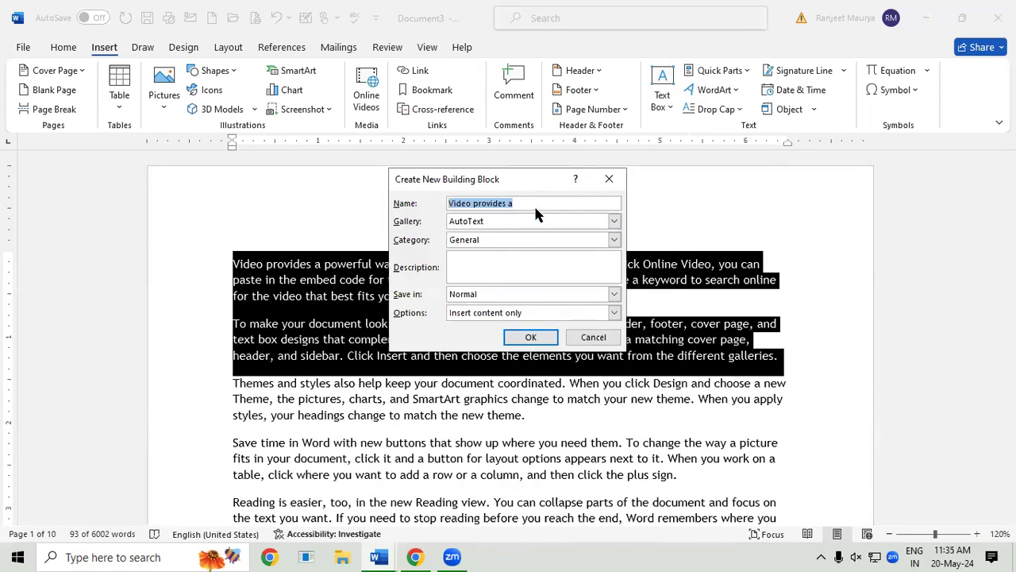
left_click(609, 178)
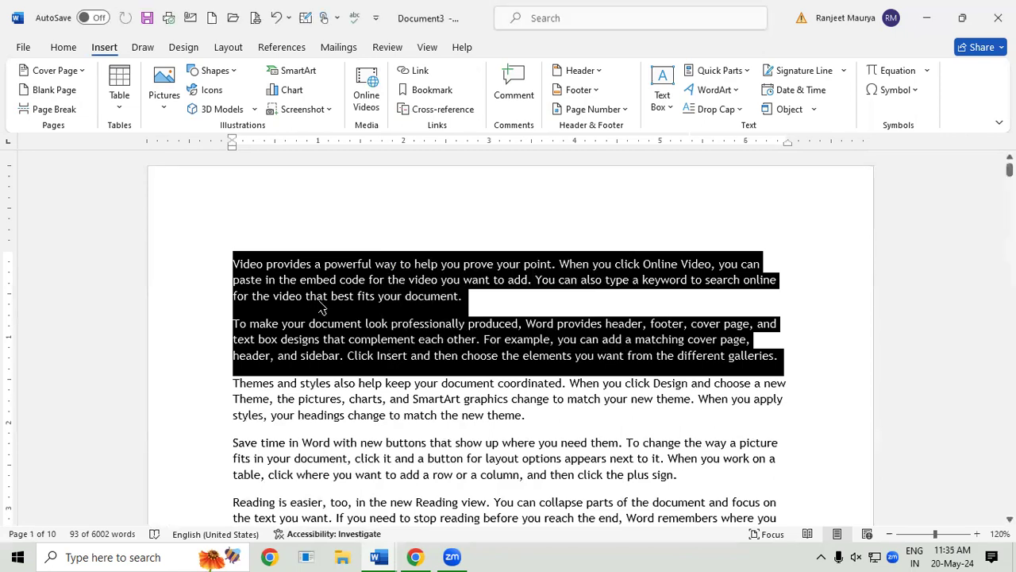
Step: Make the selected paragraphs bold, red, underlined and 12 pt
left_click(67, 48)
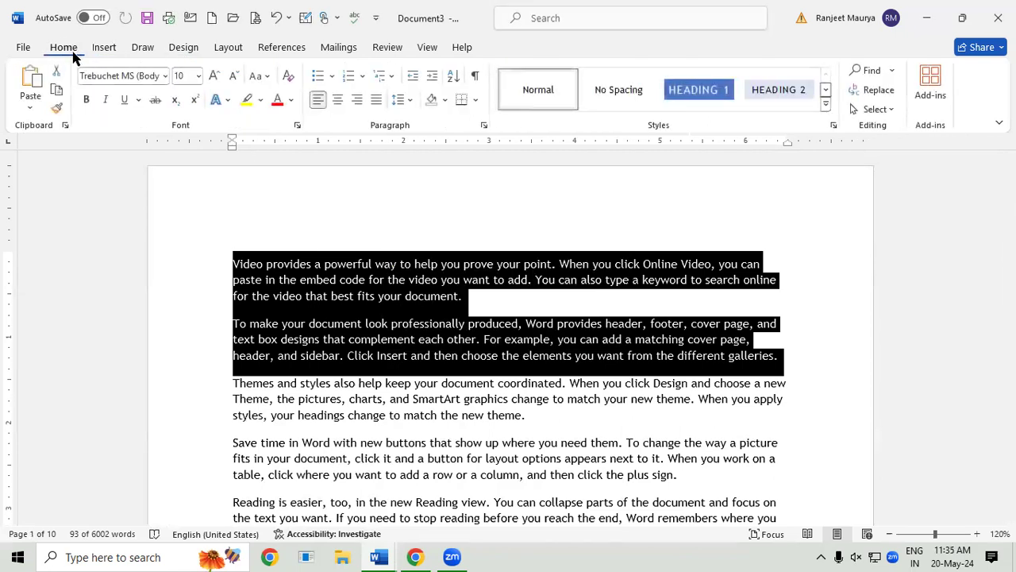
left_click(86, 99)
left_click(277, 100)
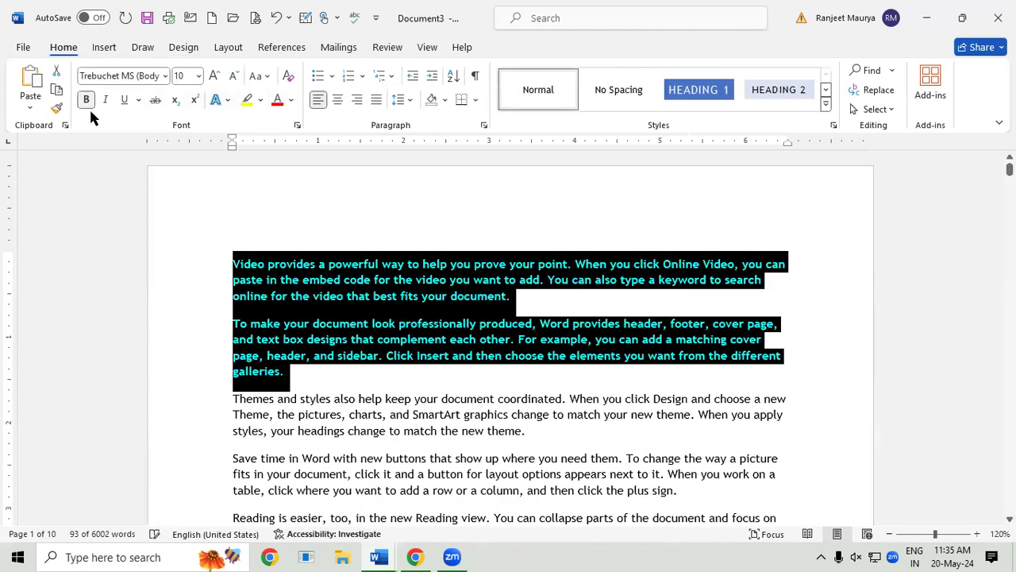
left_click(127, 101)
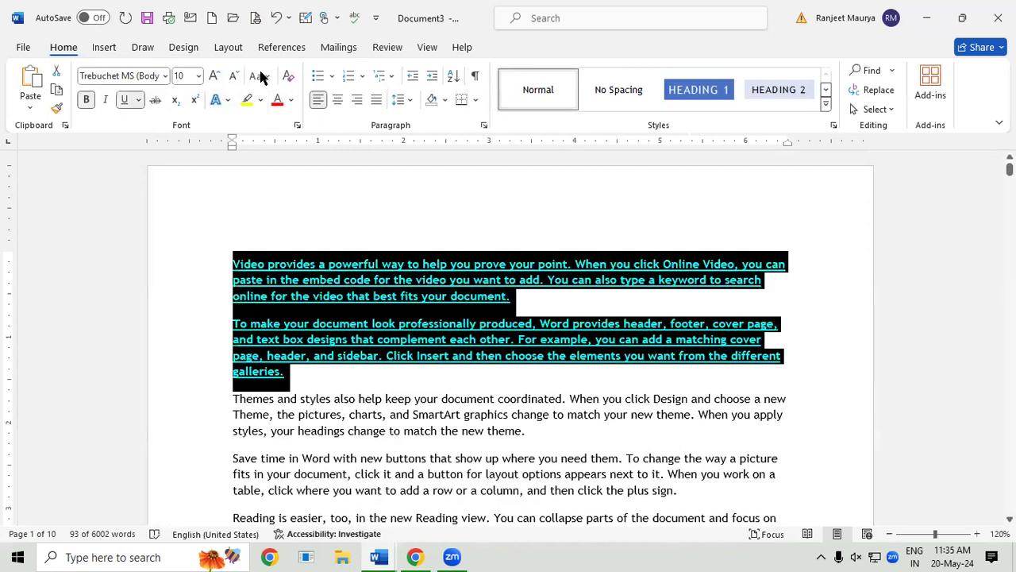
left_click(212, 77)
left_click(213, 77)
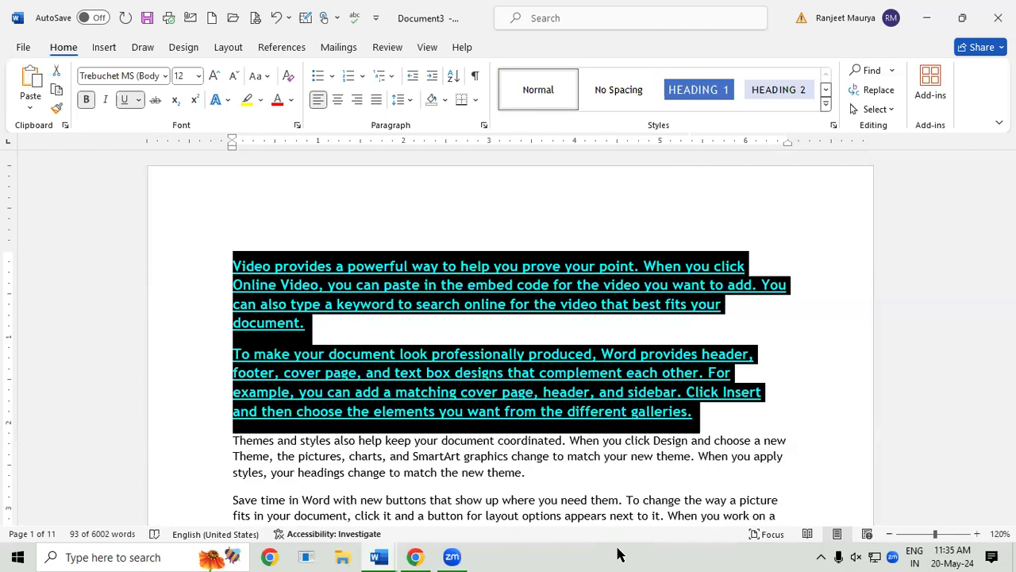
Step: Save the formatted paragraphs to the AutoText gallery as 'Video provides a'
left_click(104, 47)
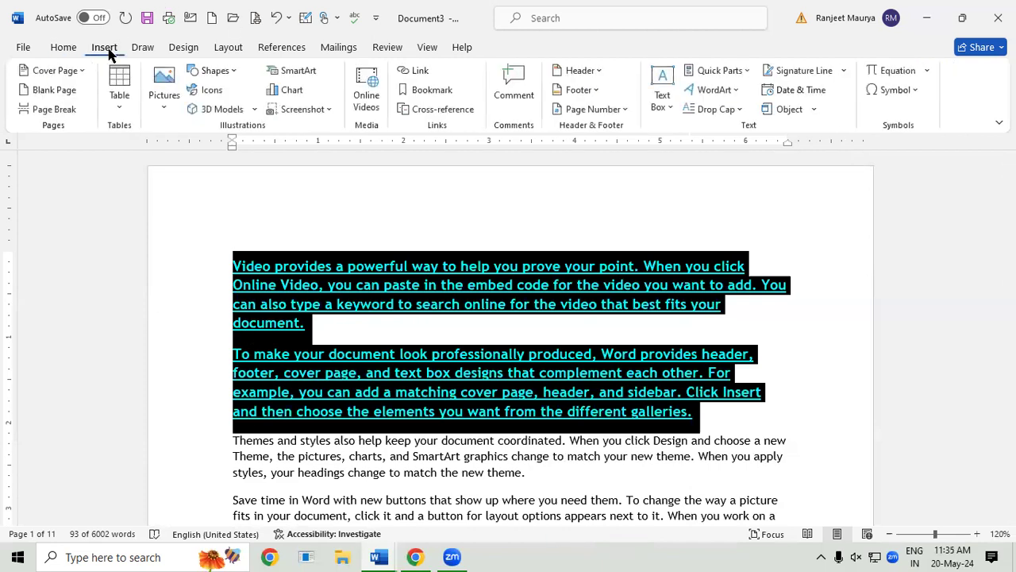
left_click(718, 72)
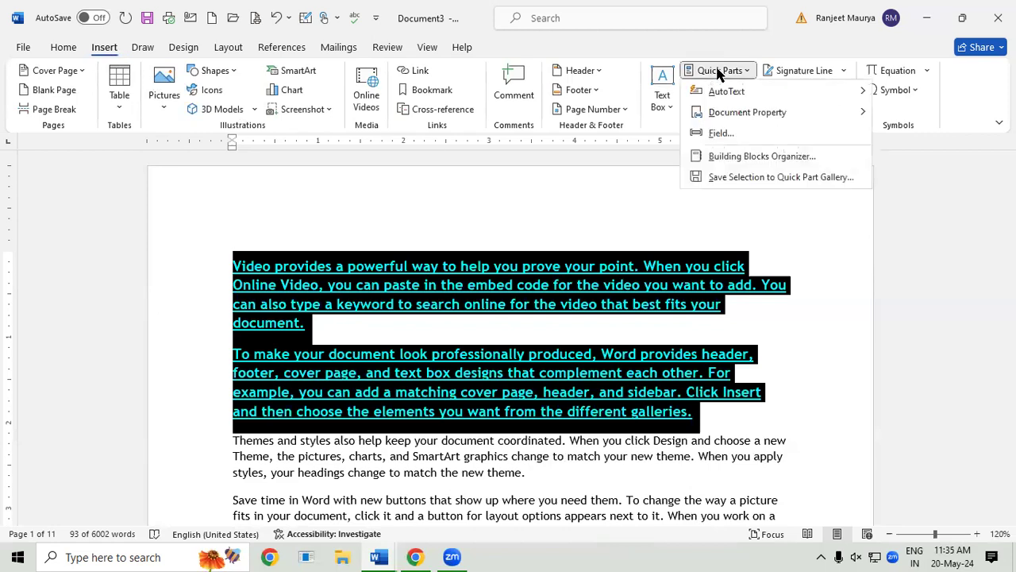
mouse_move(752, 99)
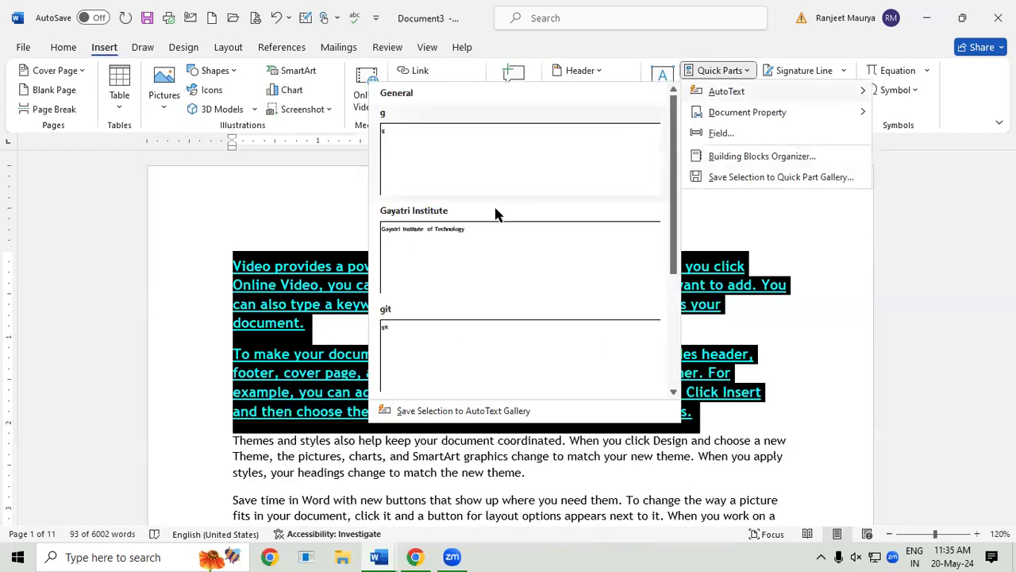
left_click(448, 413)
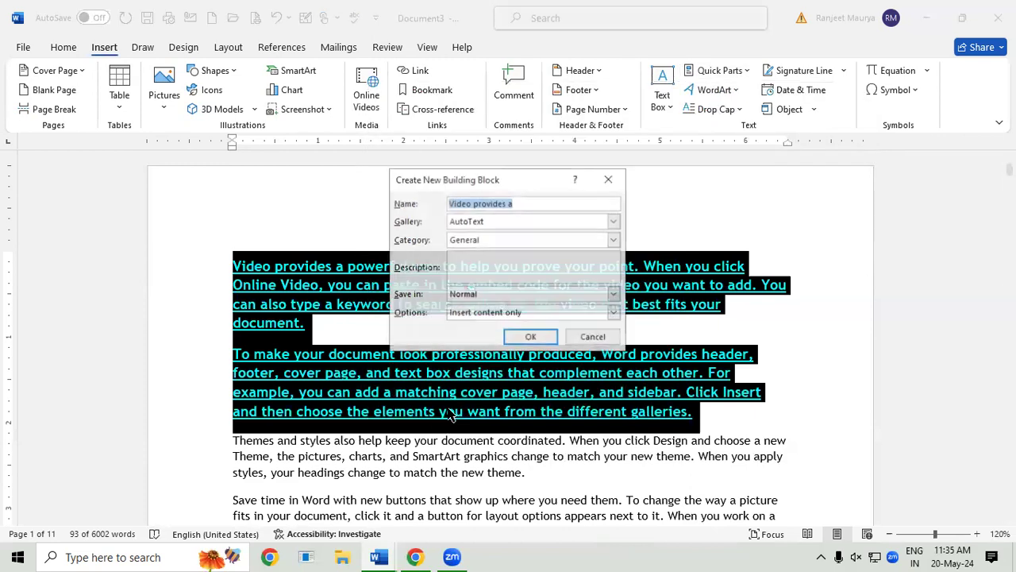
left_click(531, 338)
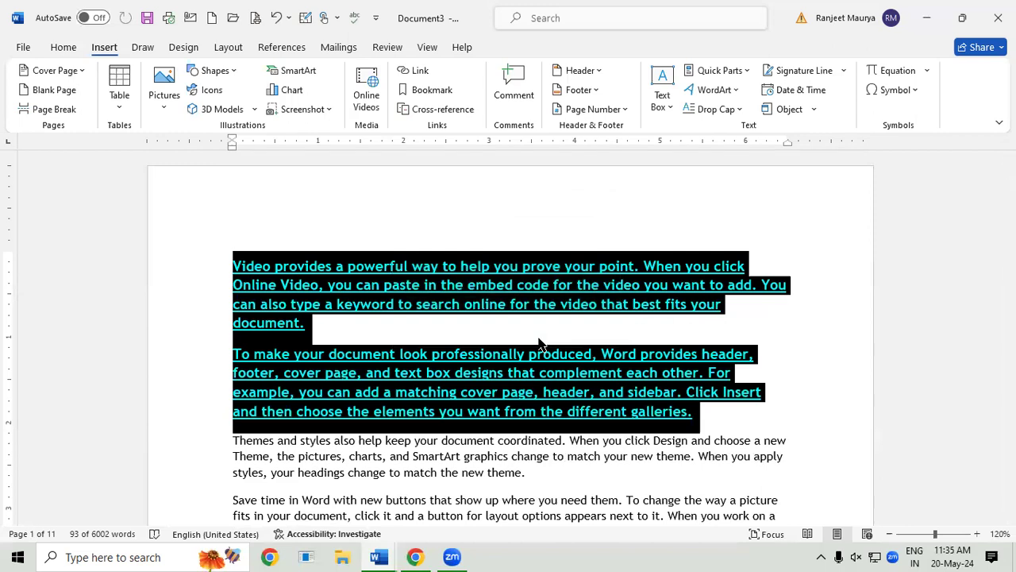
Step: In a new blank document, insert the 'Video provides a' AutoText entry
key("ctrl+n")
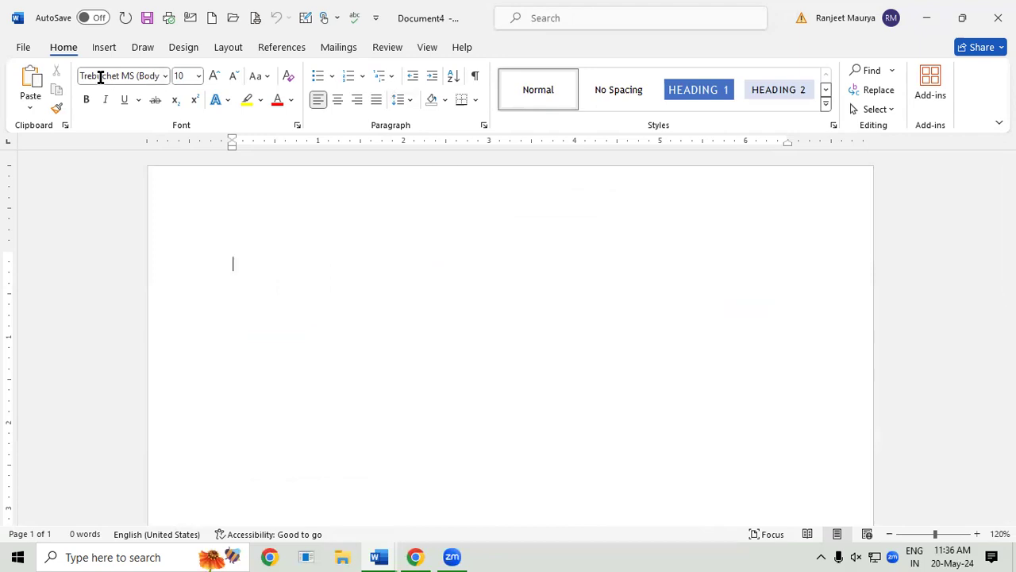
left_click(109, 49)
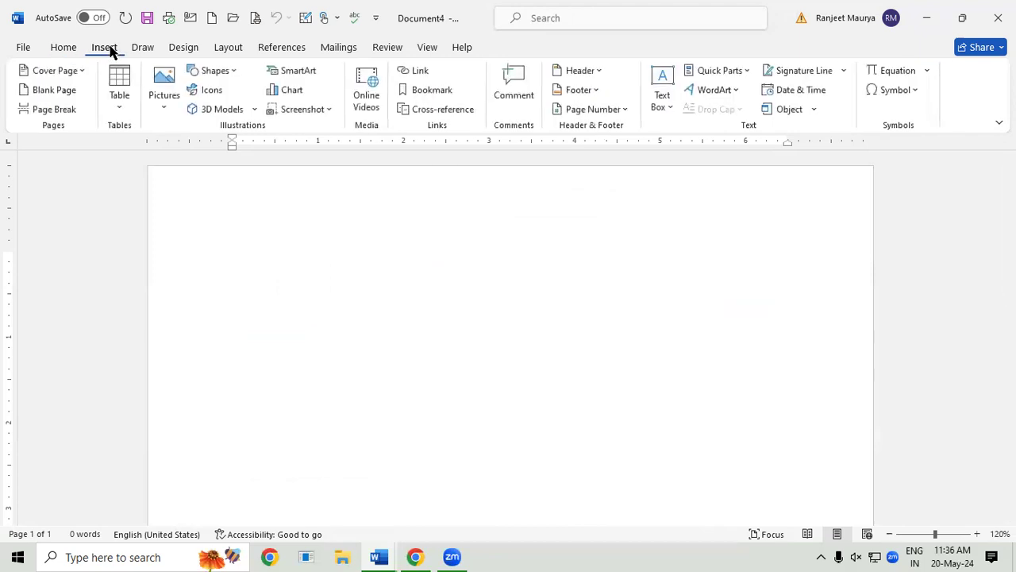
left_click(740, 72)
mouse_move(739, 92)
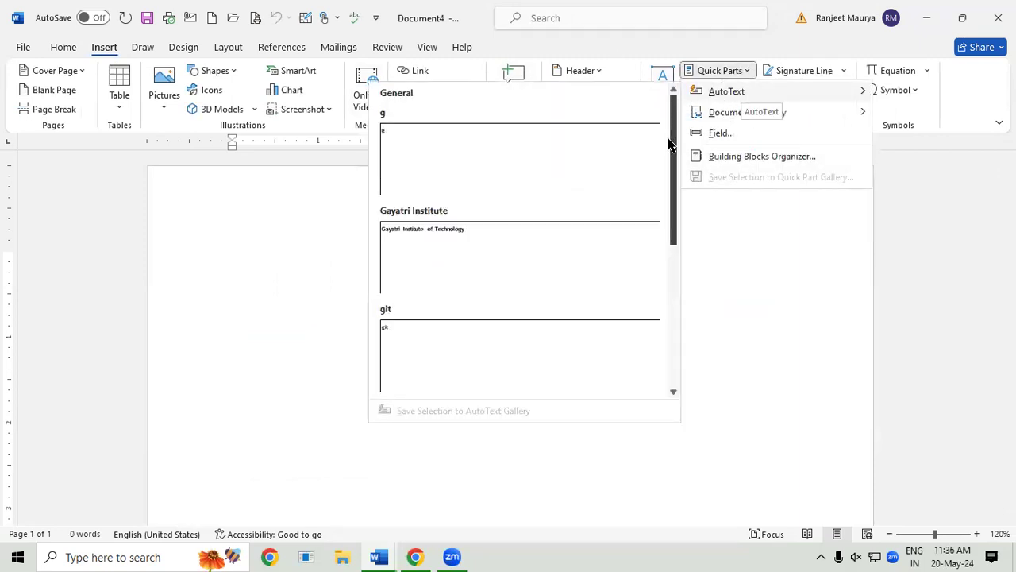
left_click_drag(676, 164, 679, 347)
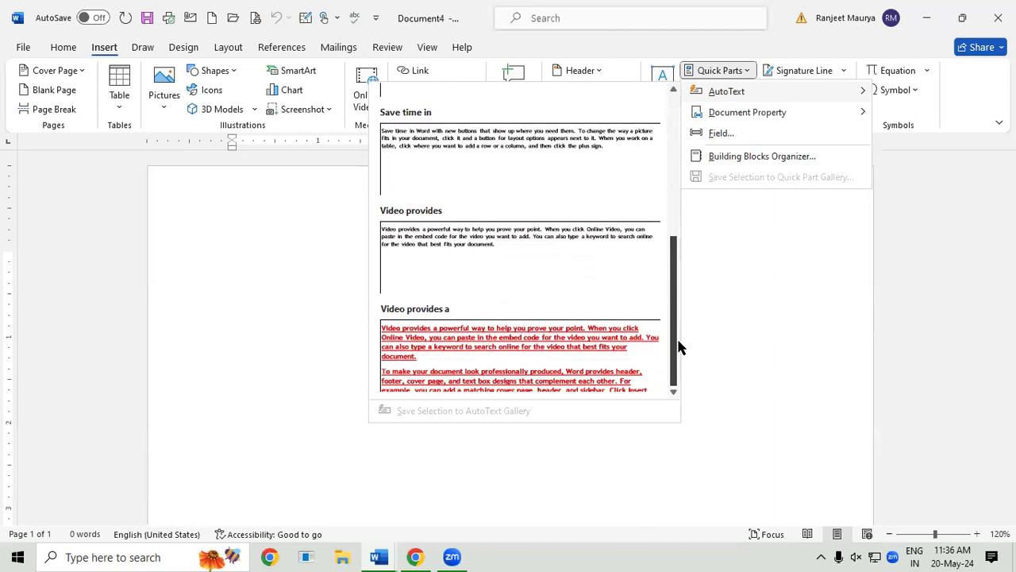
left_click(509, 381)
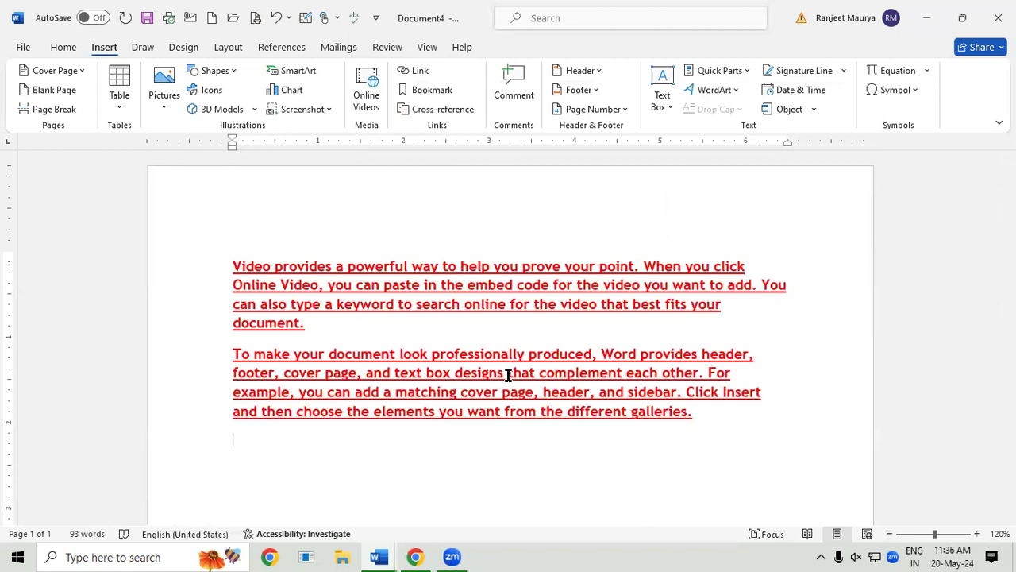
Step: Replace the page content with sample paragraphs generated by =RAND()
key("ctrl+a")
key("Delete")
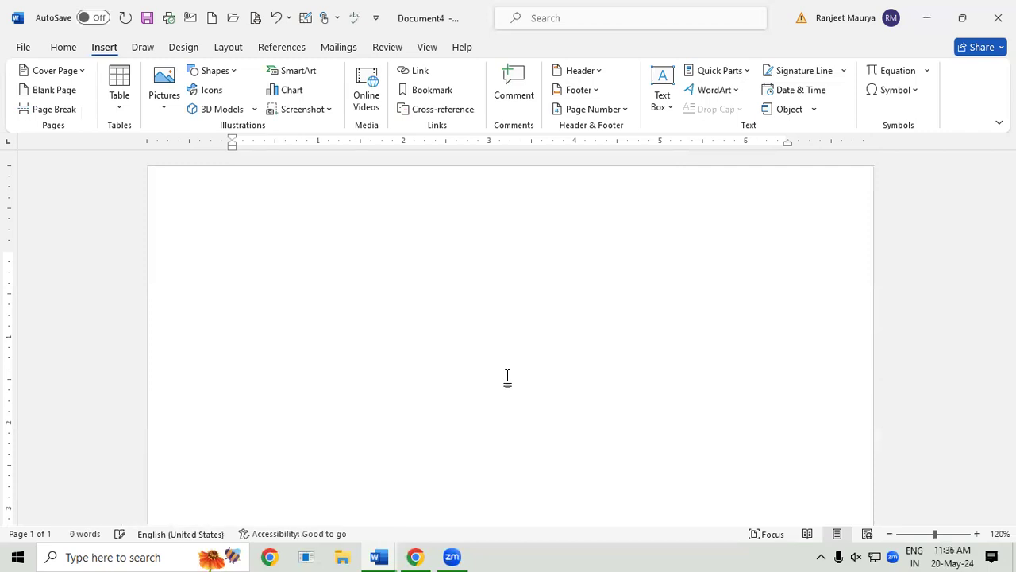
type("=RA")
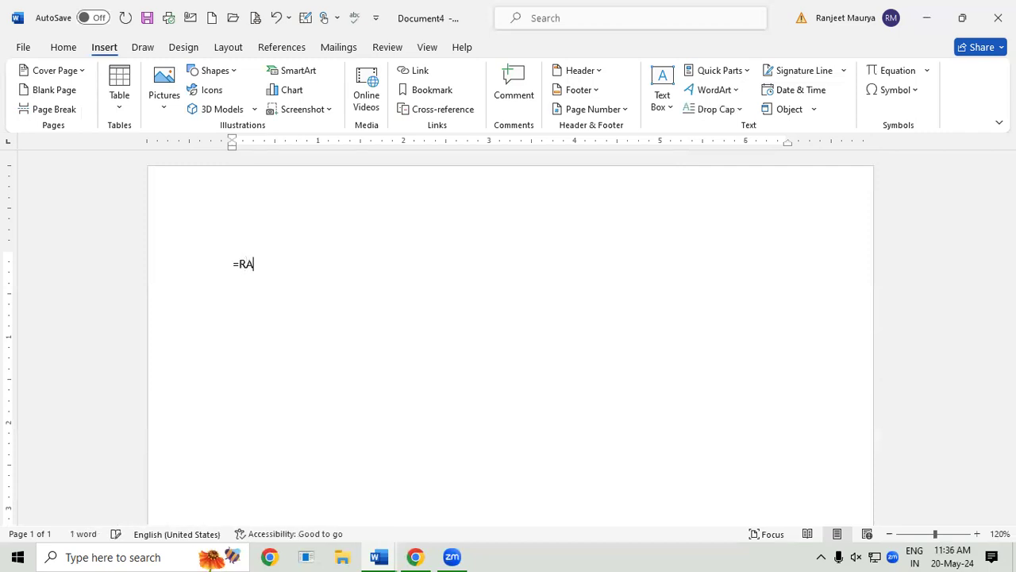
type("ND()")
key("Return")
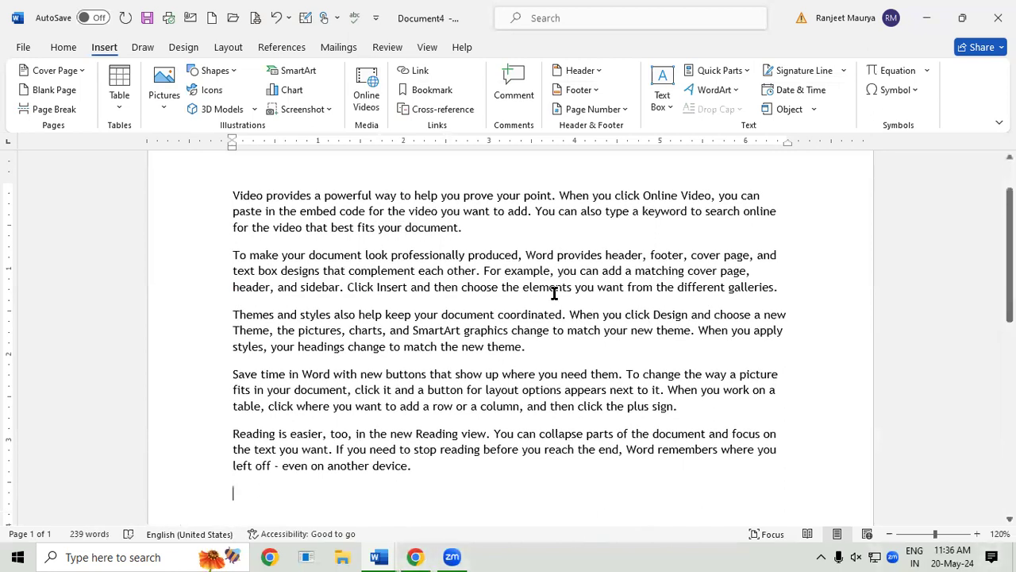
Step: Make the 'Themes and styles' paragraph 14 pt, underlined, bold and blue
left_click_drag(229, 316, 603, 364)
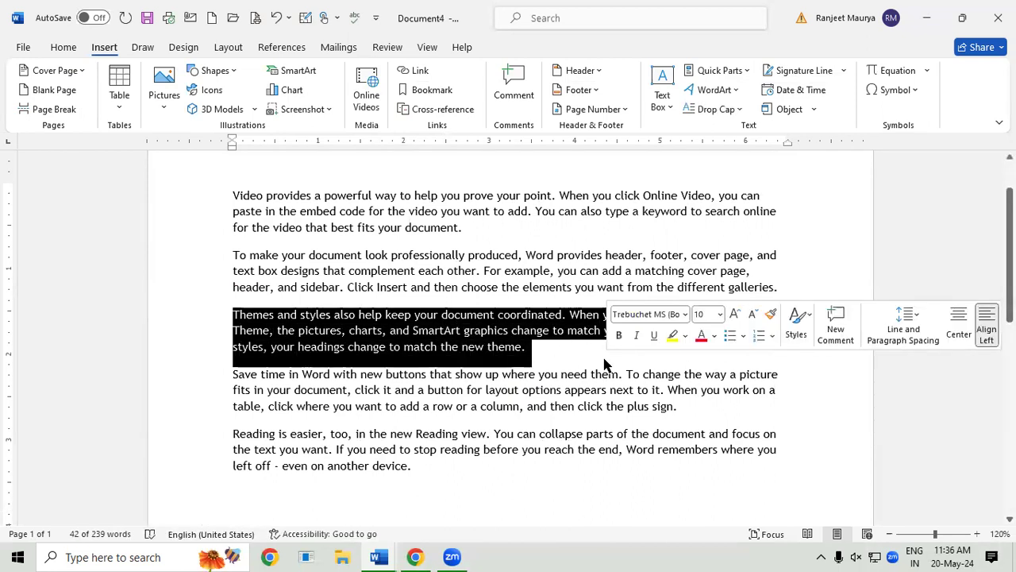
key("ctrl+shift+period")
key("ctrl+shift+period")
key("ctrl+shift+period")
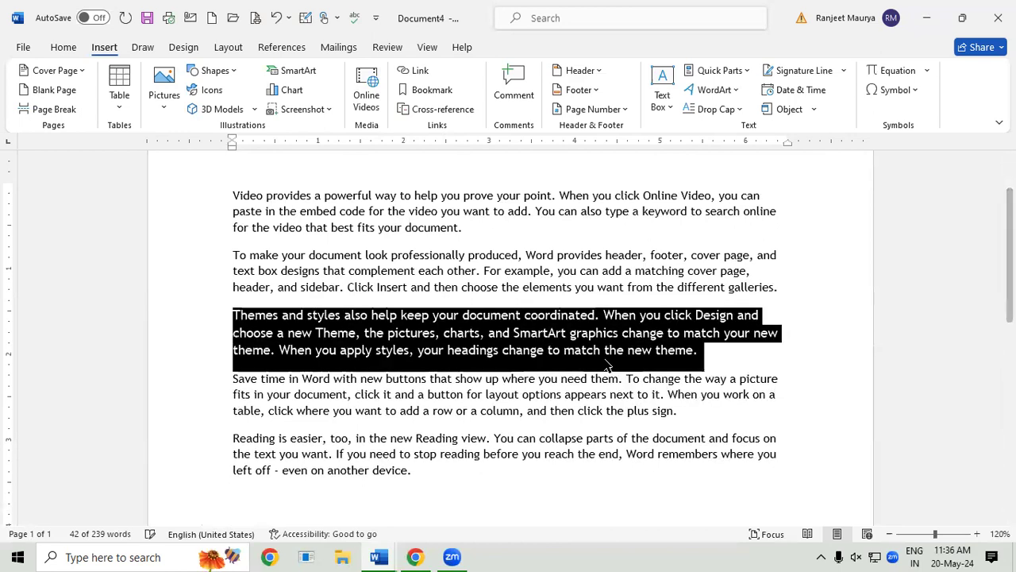
key("ctrl+u")
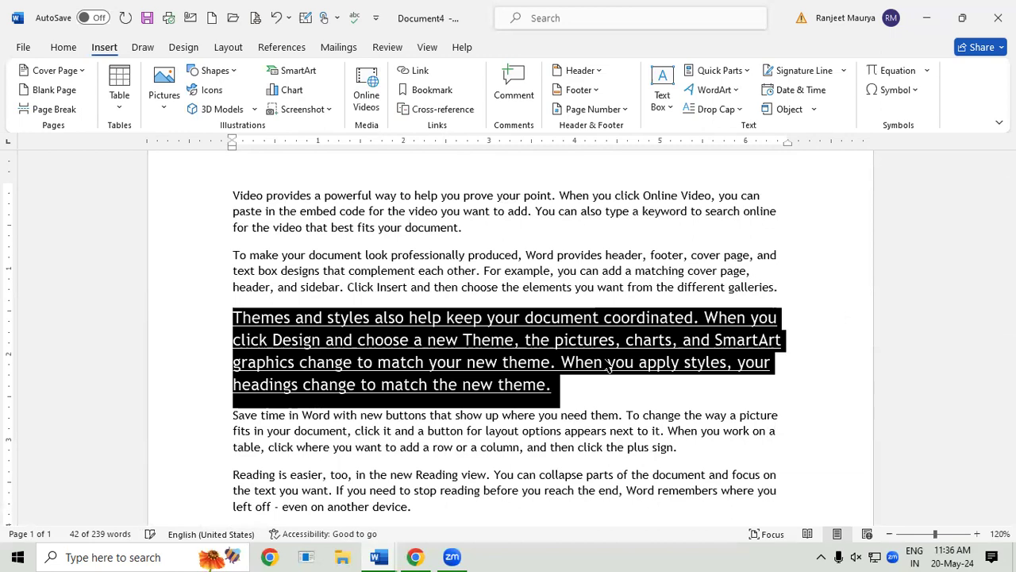
key("ctrl+b")
left_click(63, 48)
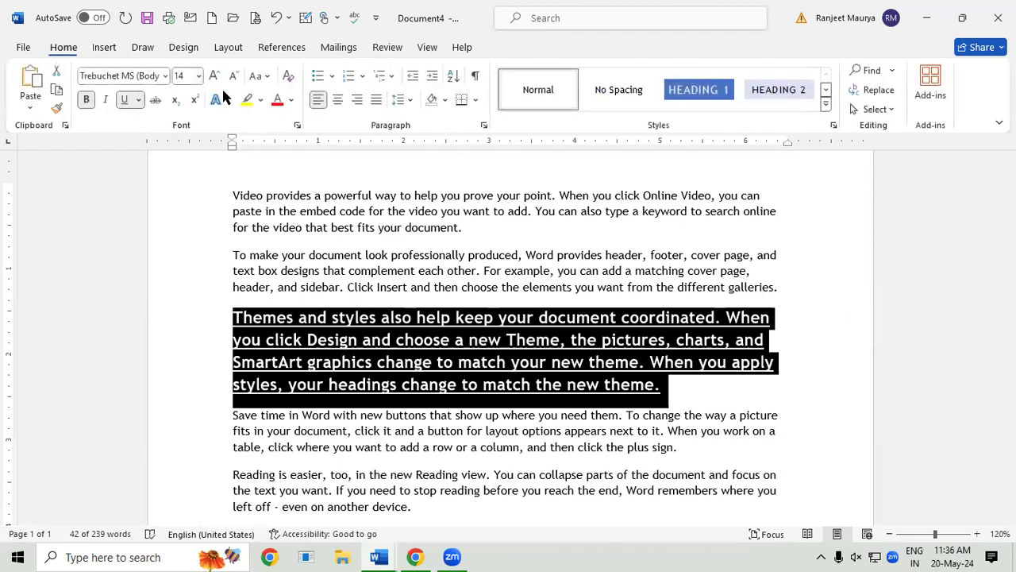
left_click(291, 99)
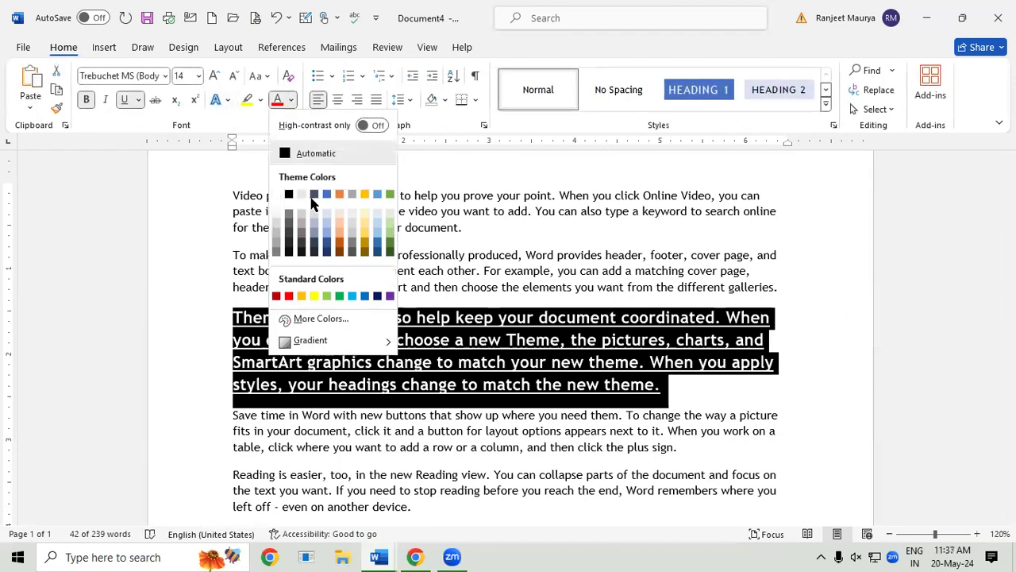
left_click(364, 296)
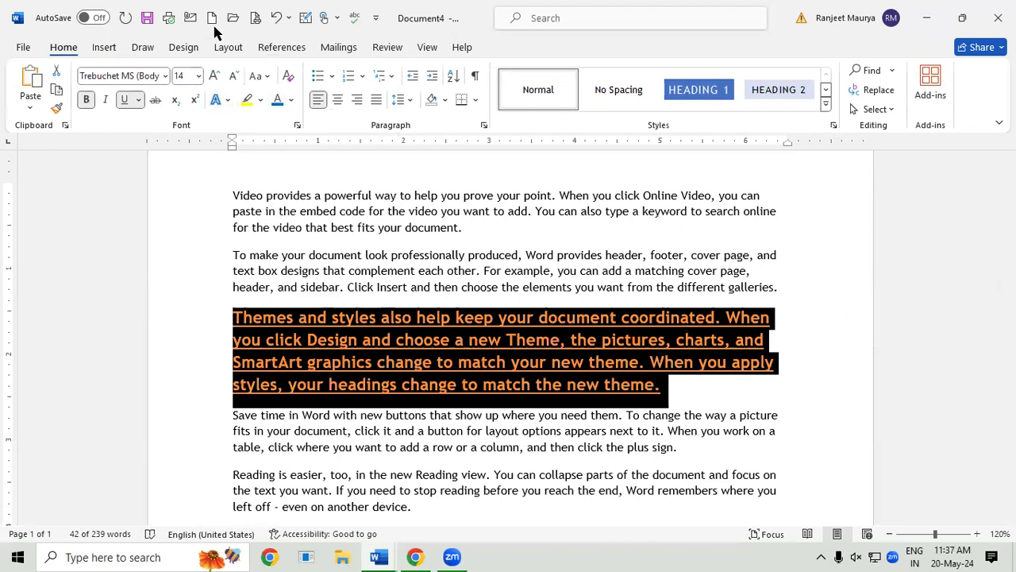
left_click(104, 48)
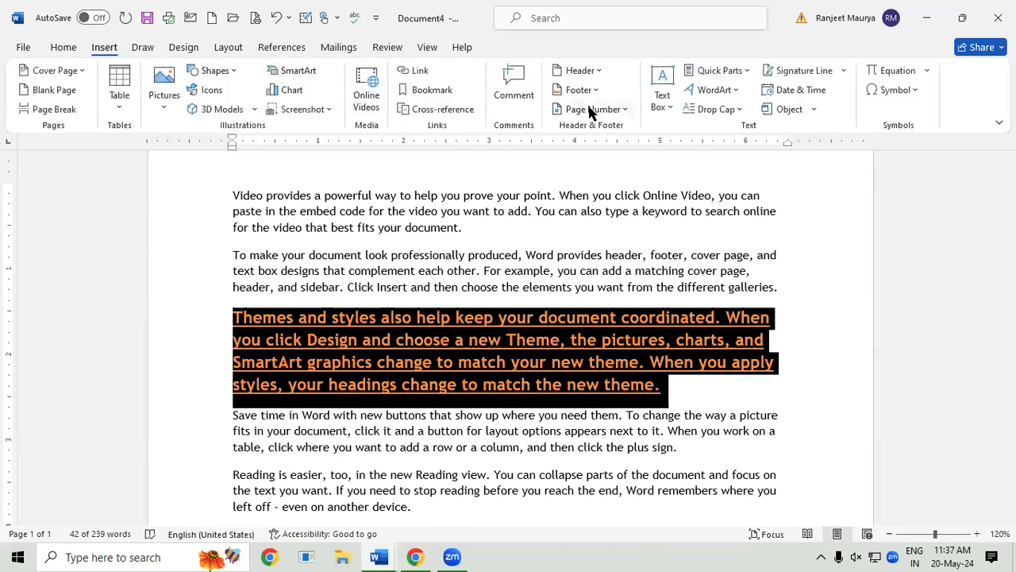
Step: Store the formatted 'Themes and styles' paragraph as AutoText entry 'GGGGG' in the General category
left_click(711, 71)
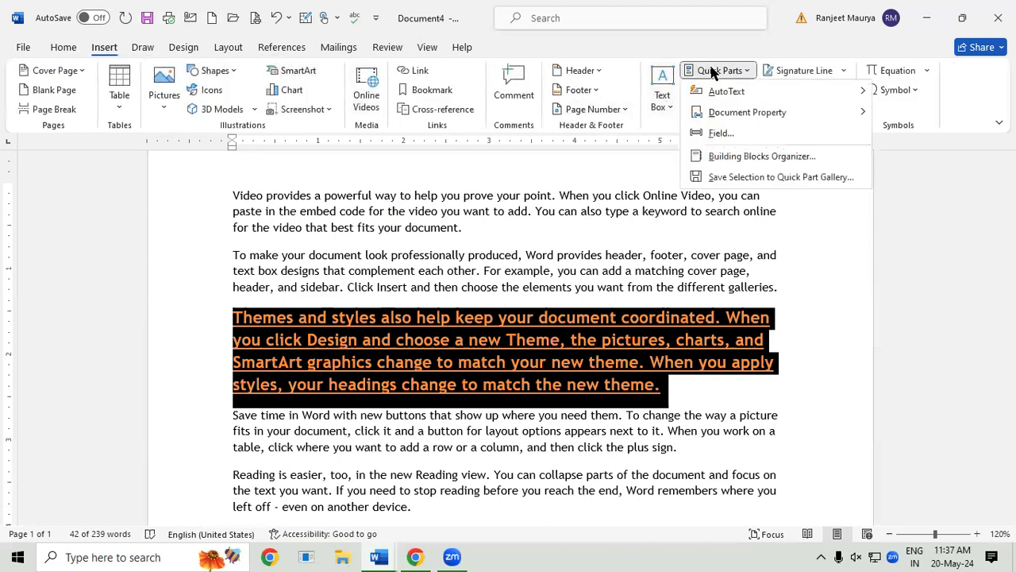
mouse_move(726, 98)
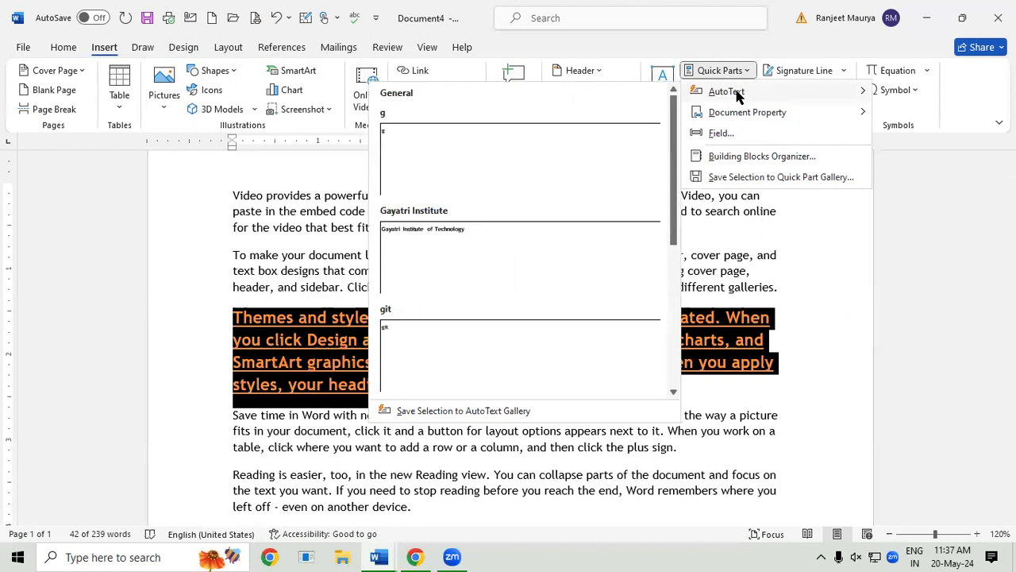
left_click(487, 410)
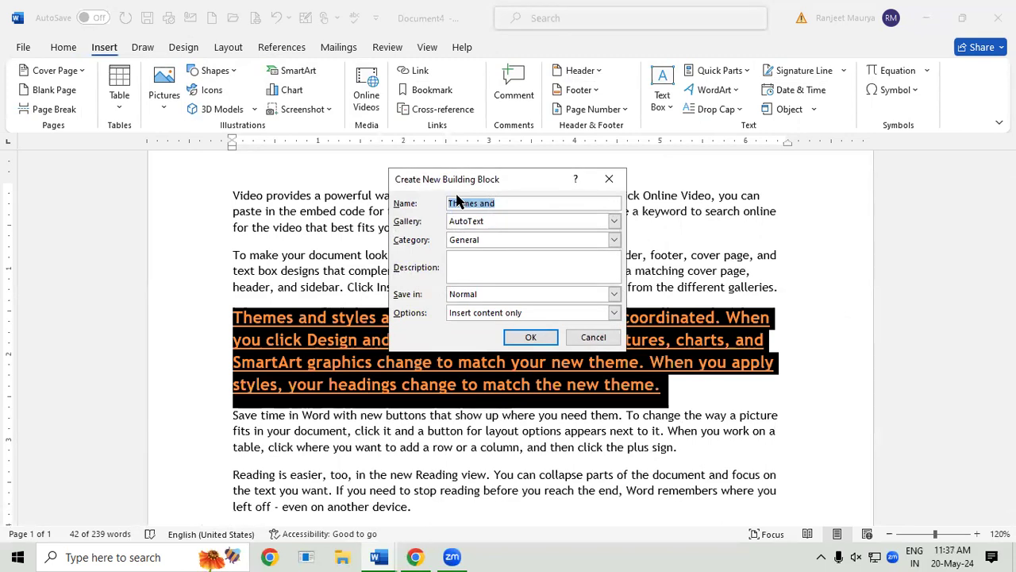
type("GGGGG")
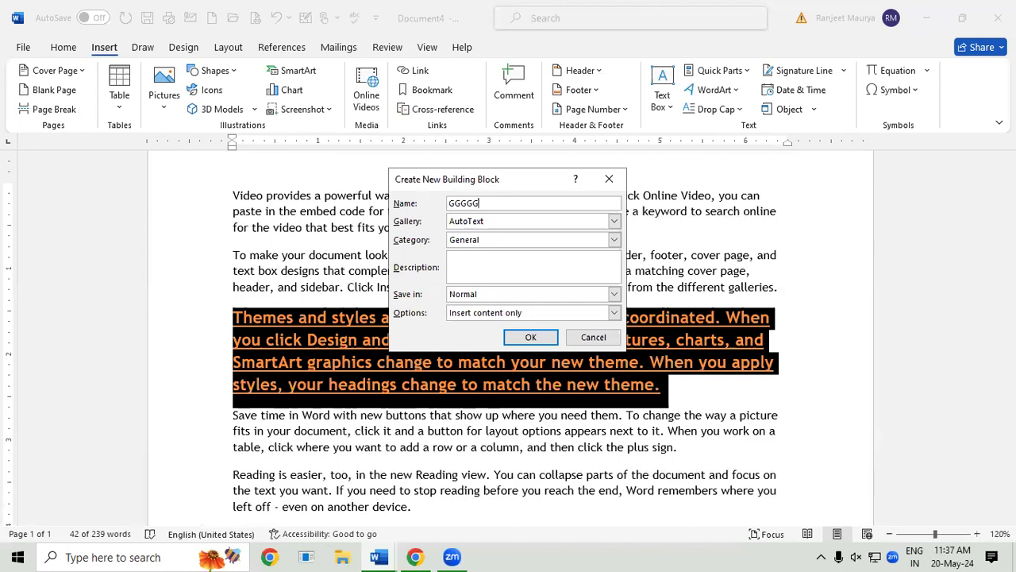
left_click(532, 336)
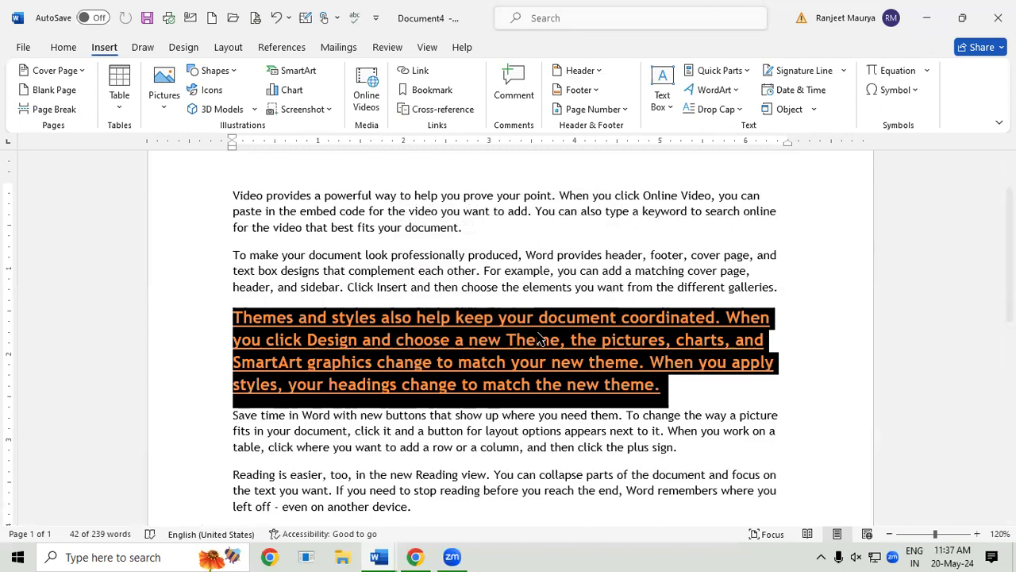
Step: In a new blank document, insert the 'GGGGG' AutoText entry
key("ctrl+n")
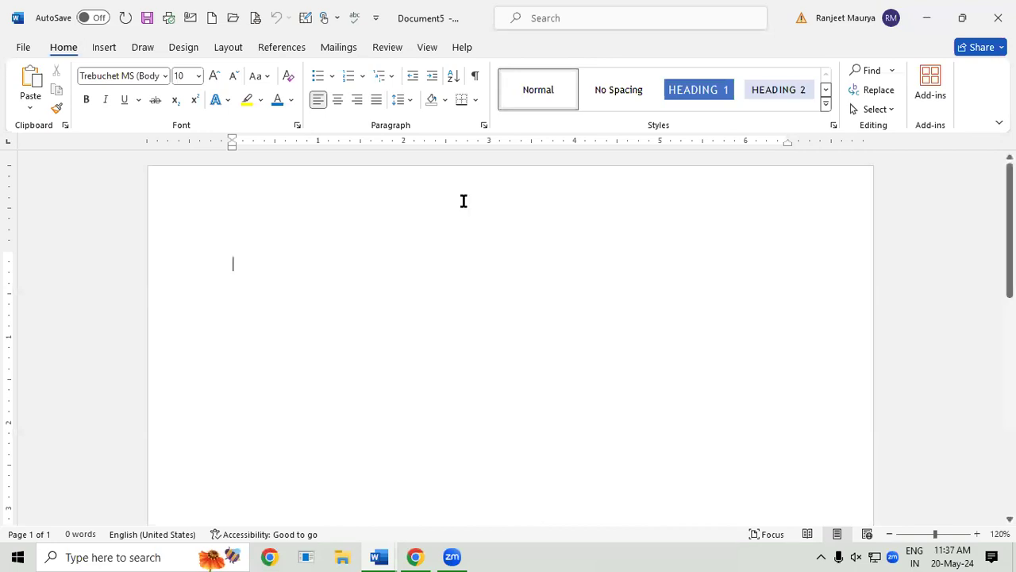
left_click(104, 47)
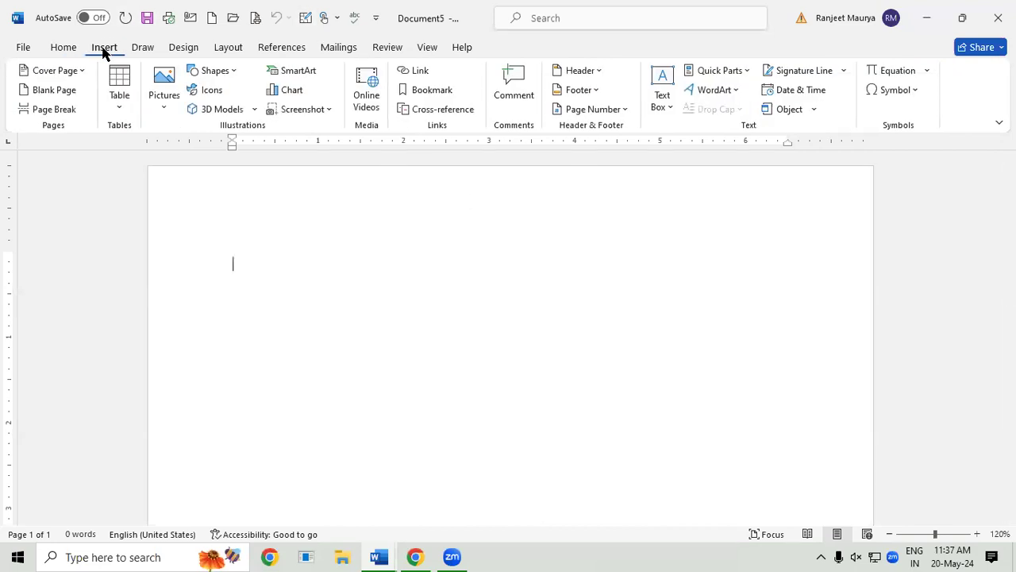
left_click(731, 71)
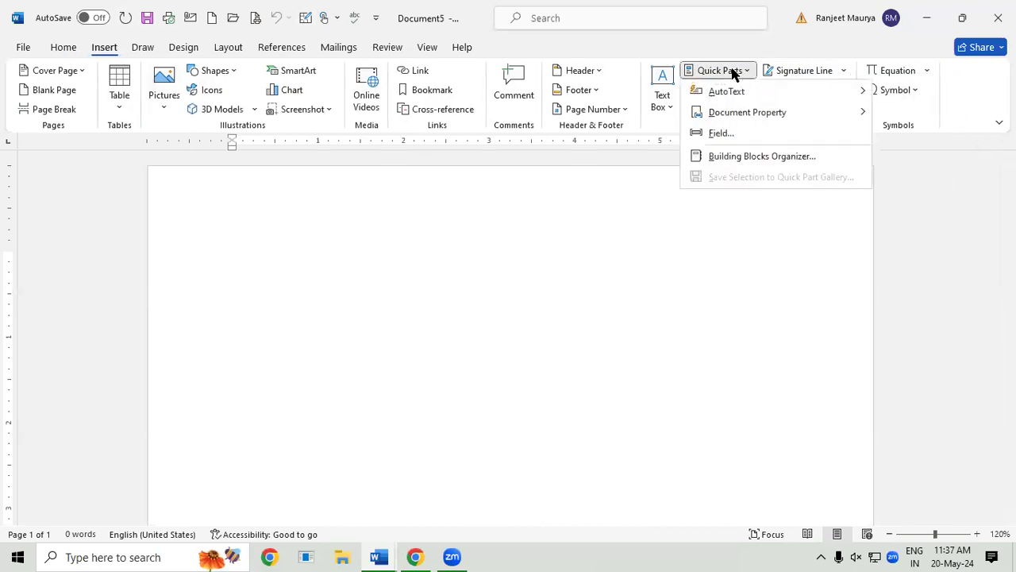
mouse_move(751, 97)
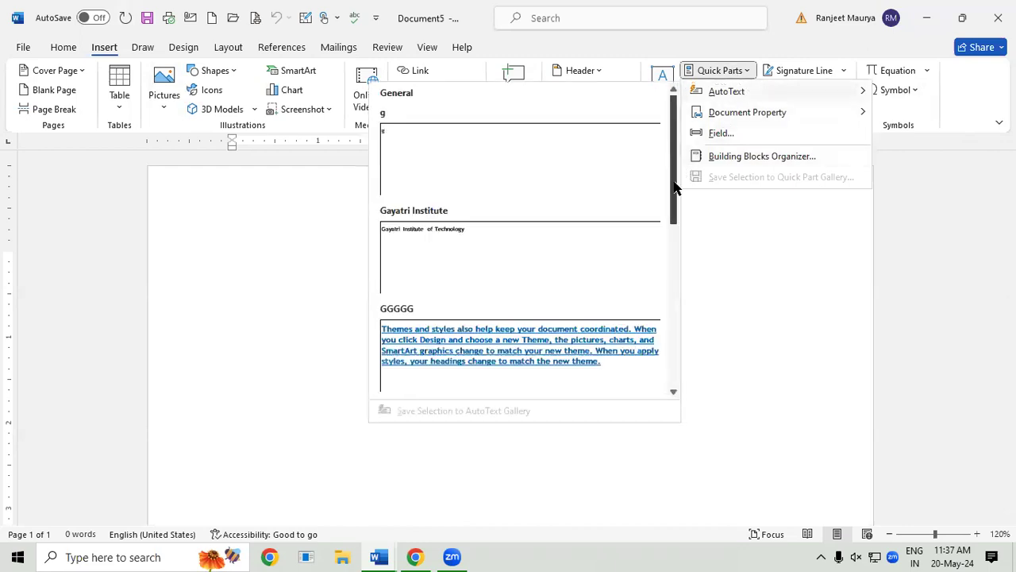
left_click_drag(674, 186, 671, 247)
scroll(641, 213, "down", 1)
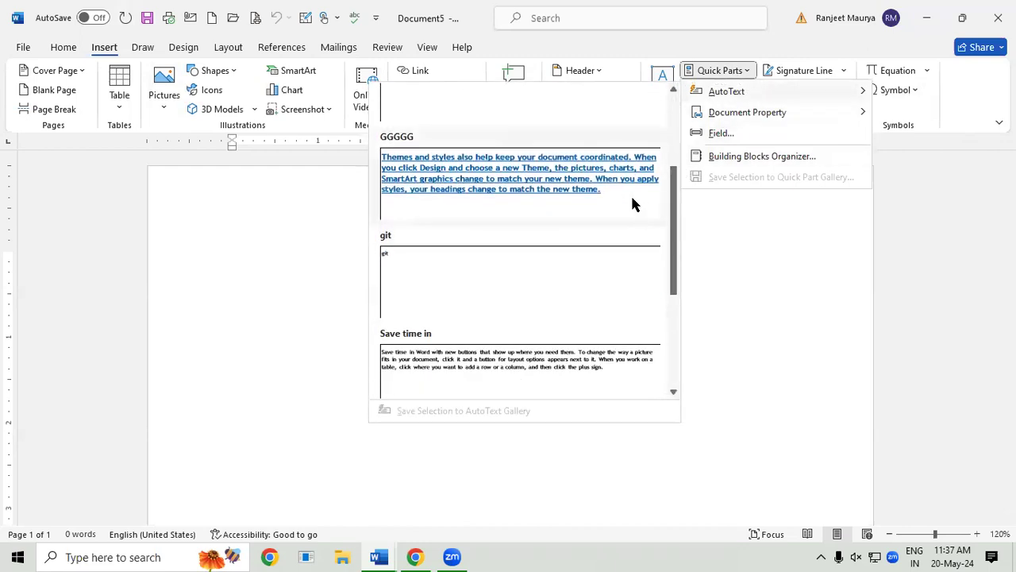
left_click(632, 199)
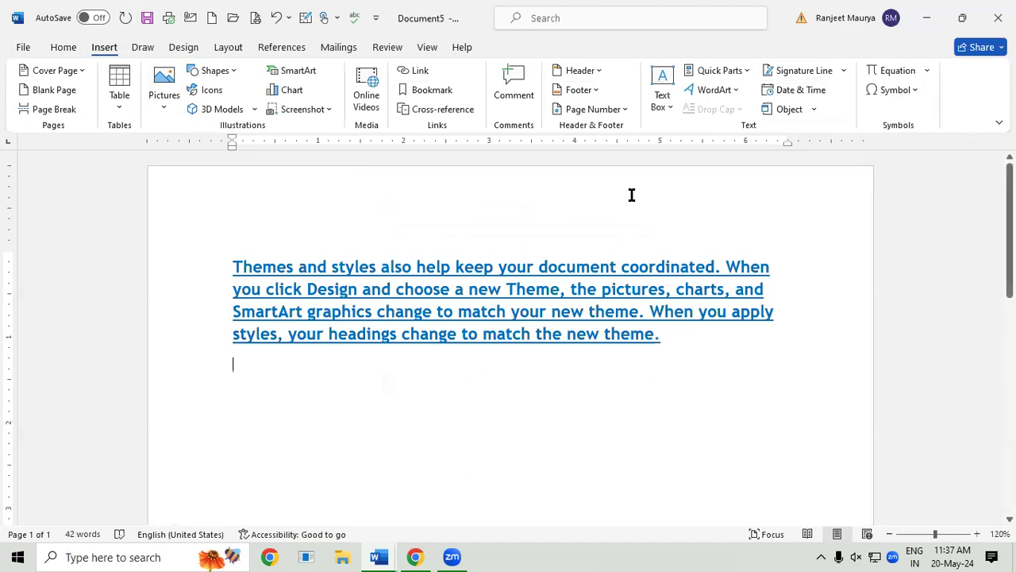
Step: Clear the page and insert the 'GGGGG' AutoText entry again
key("ctrl+a")
key("BackSpace")
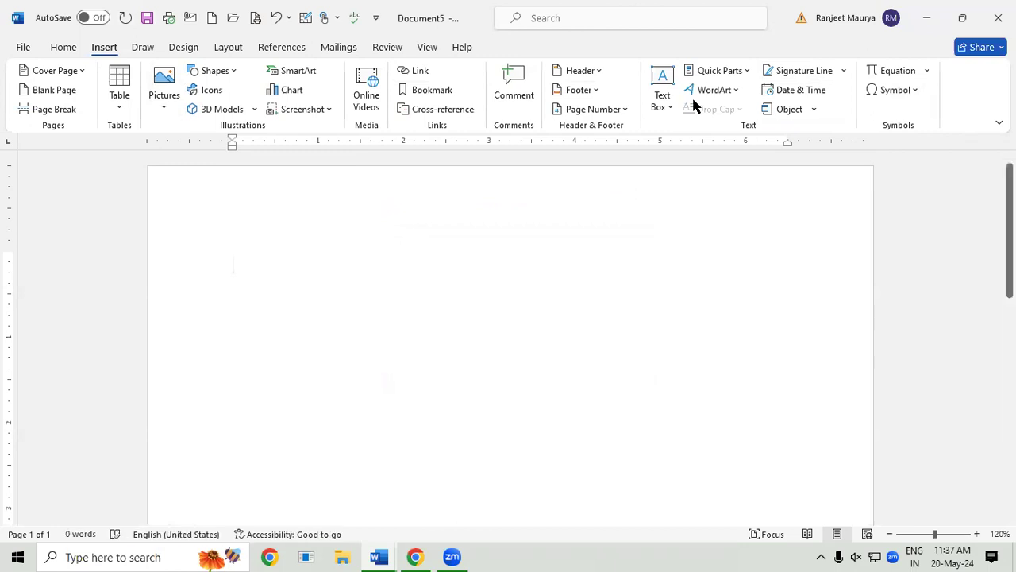
left_click(741, 71)
mouse_move(751, 95)
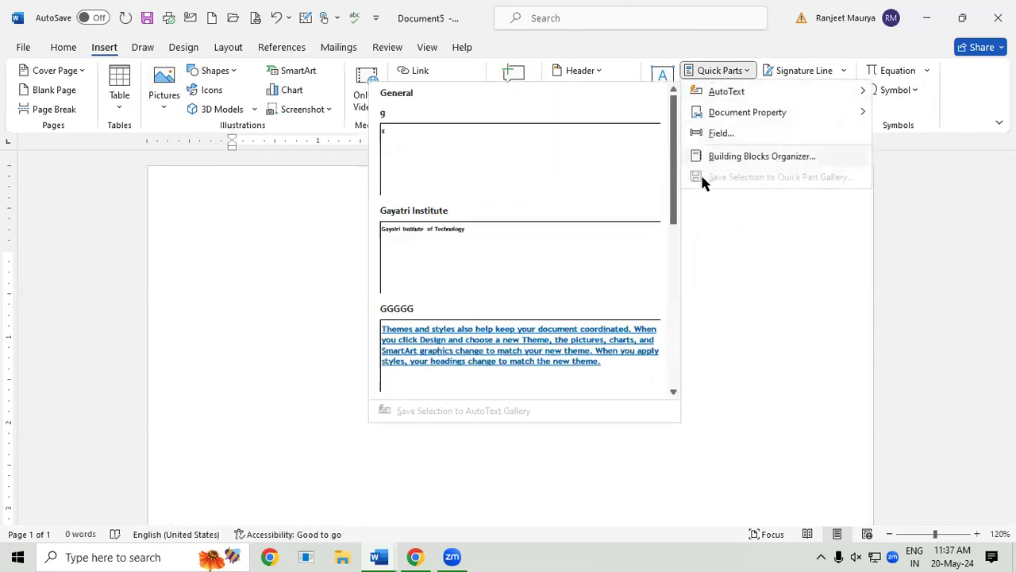
left_click_drag(675, 208, 674, 264)
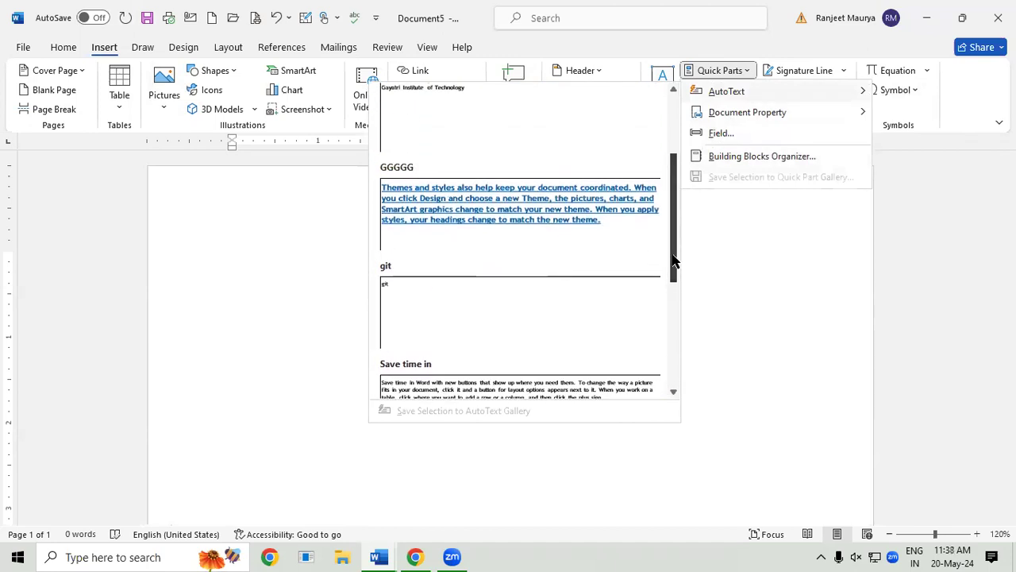
left_click(608, 218)
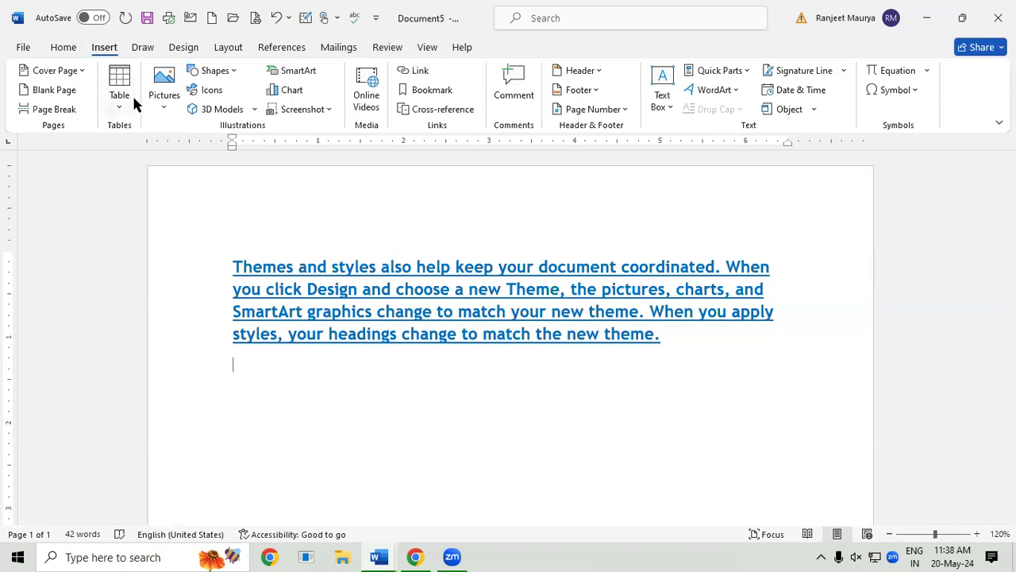
Step: Insert the Soccer_ball.svg picture from this device below the paragraph
left_click(175, 106)
left_click(194, 153)
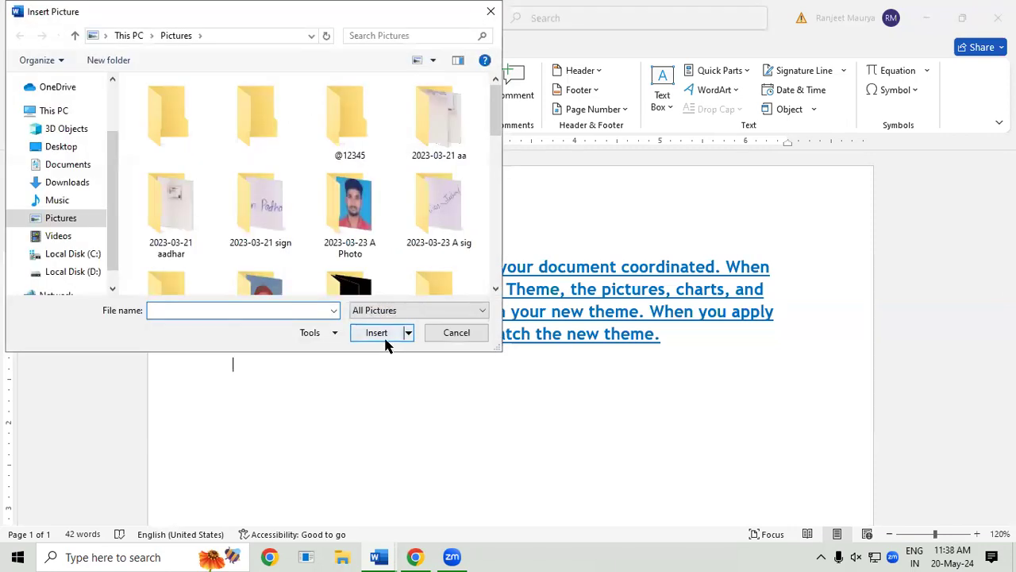
left_click_drag(496, 121, 513, 271)
left_click(287, 268)
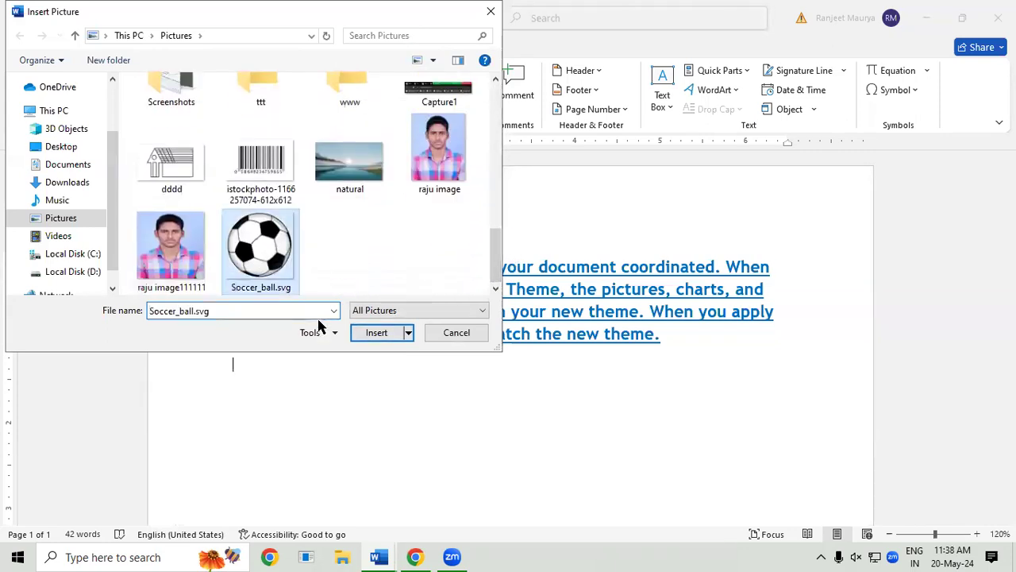
left_click(384, 334)
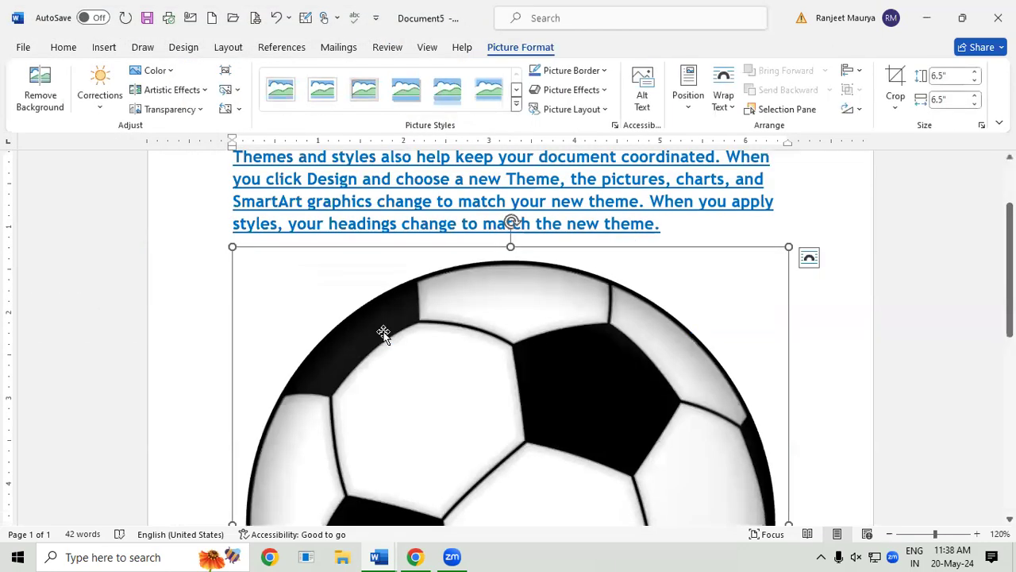
scroll(383, 334, "up", 1)
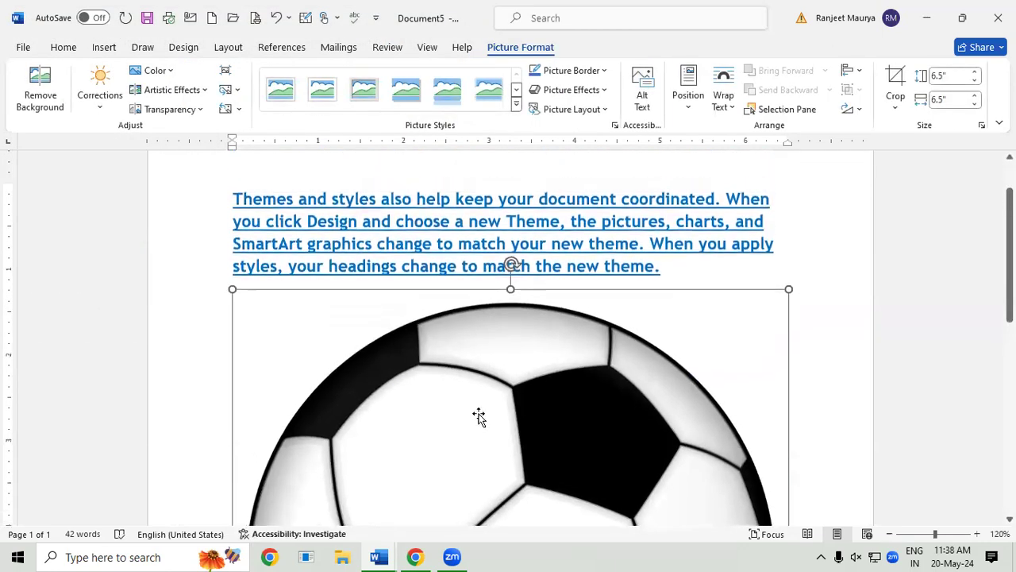
scroll(511, 338, "down", 8)
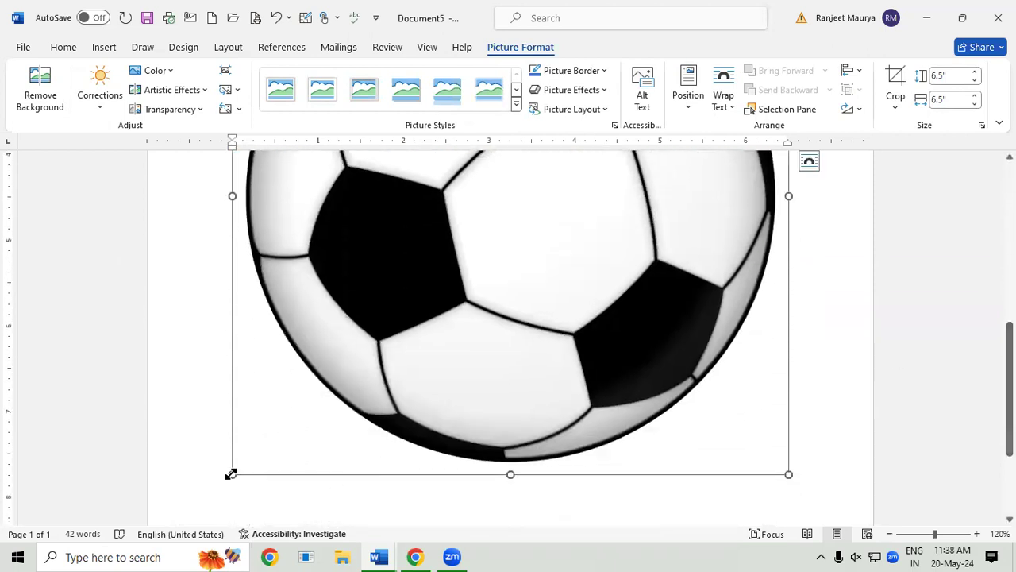
Step: Resize the soccer-ball picture to 2.6" high by 2.5" wide
left_click_drag(232, 474, 446, 201)
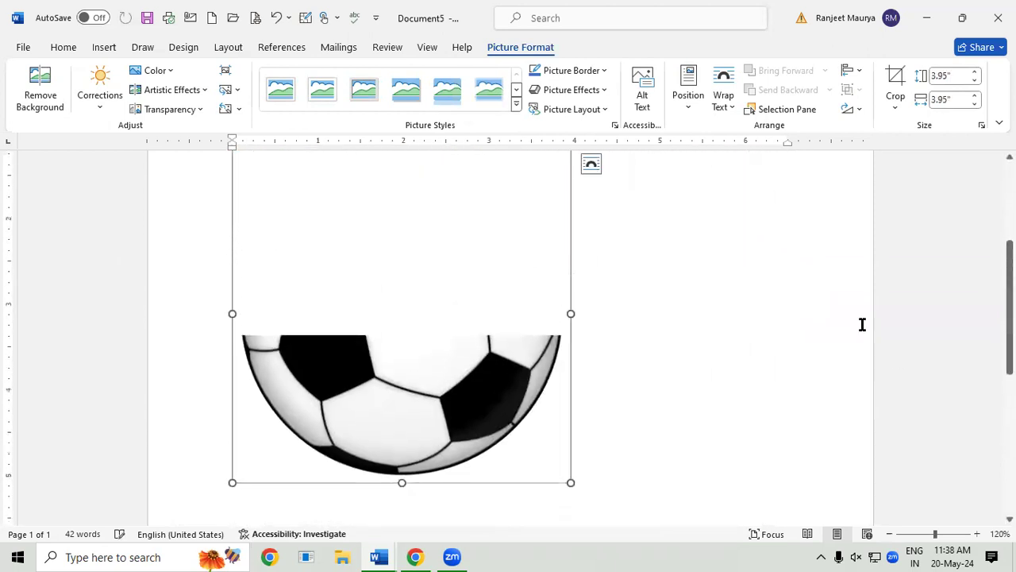
left_click_drag(402, 492, 405, 376)
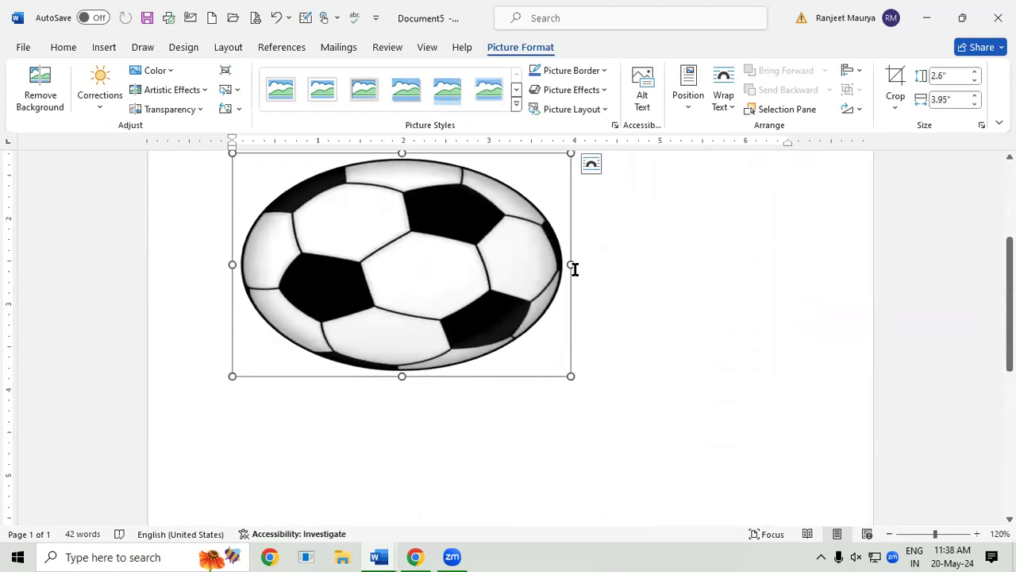
left_click_drag(572, 264, 444, 260)
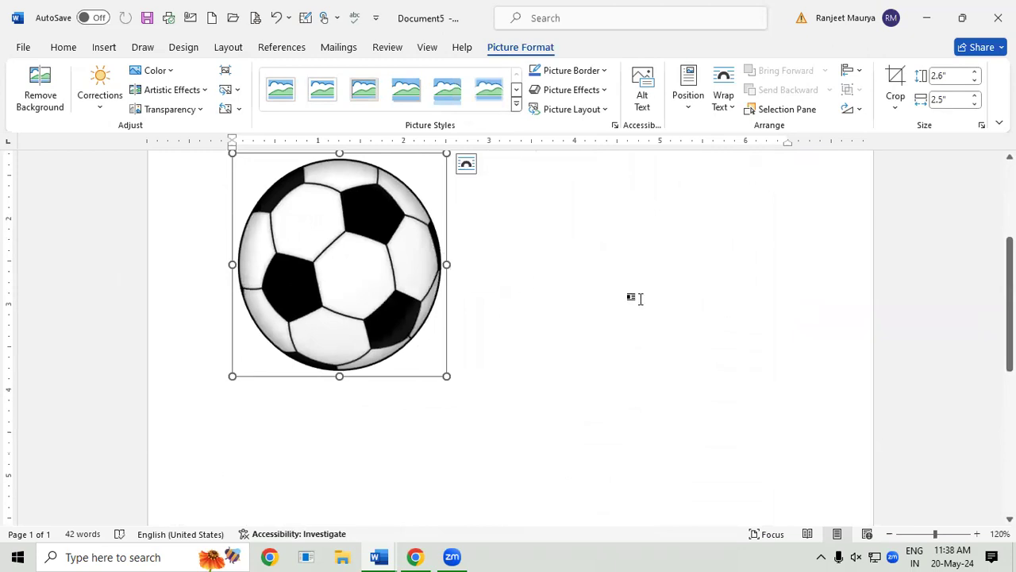
left_click(638, 297)
Step: Select the resized soccer-ball picture
left_click(89, 48)
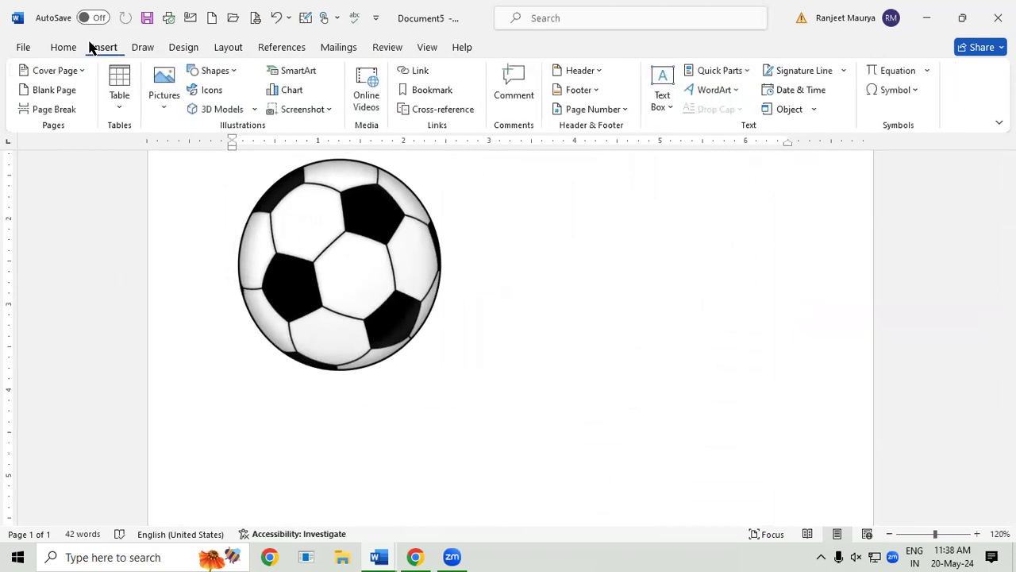
left_click(734, 70)
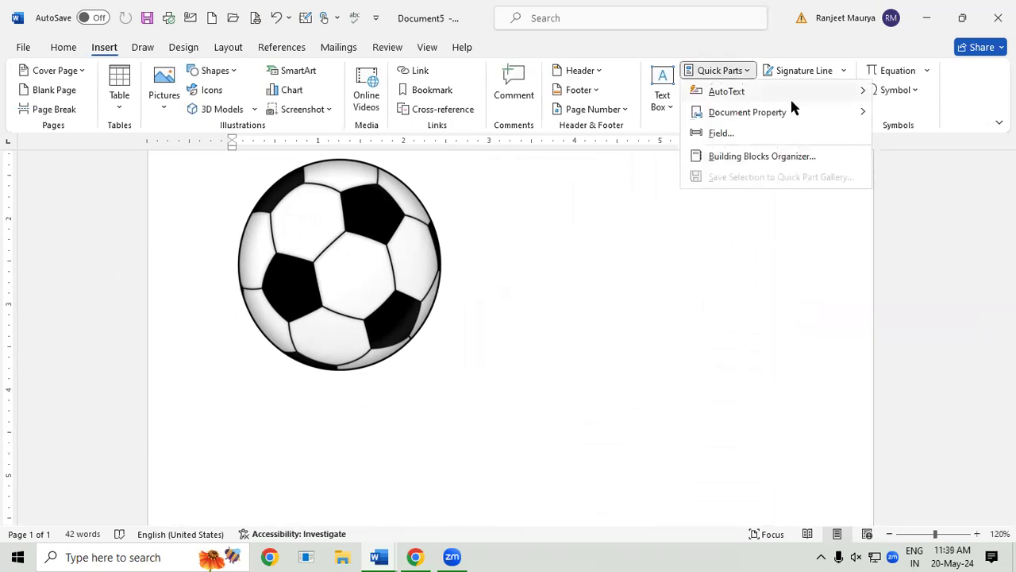
mouse_move(786, 92)
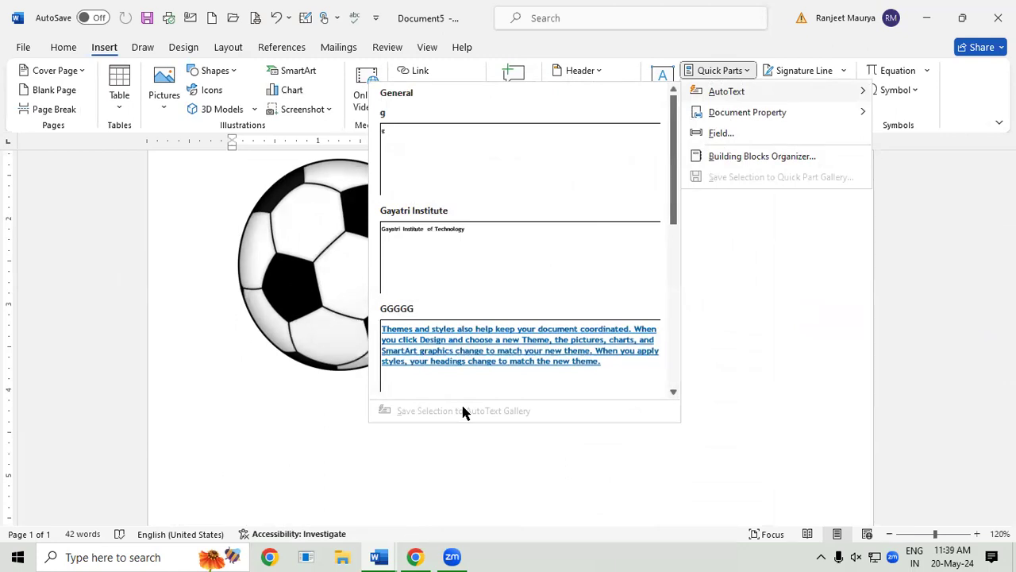
left_click(296, 232)
left_click(296, 229)
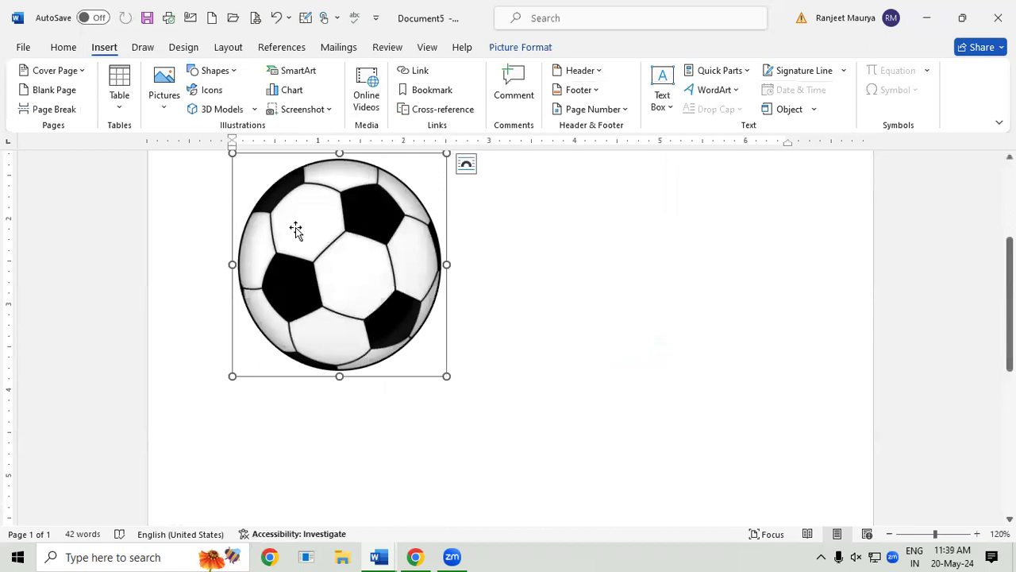
Step: Save the picture as AutoText entry 'FOOTBALL' and start a new blank document
left_click(746, 71)
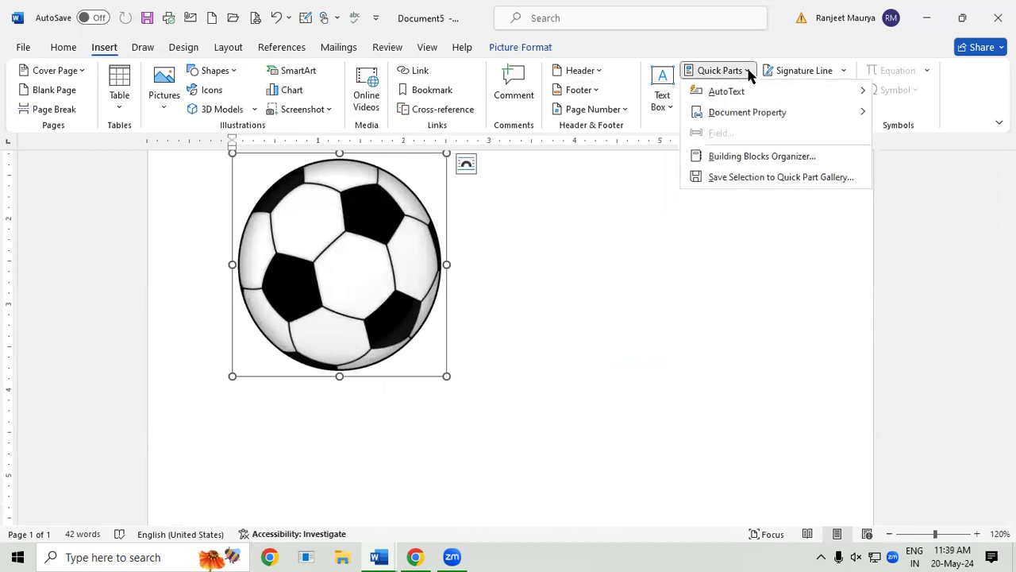
mouse_move(746, 96)
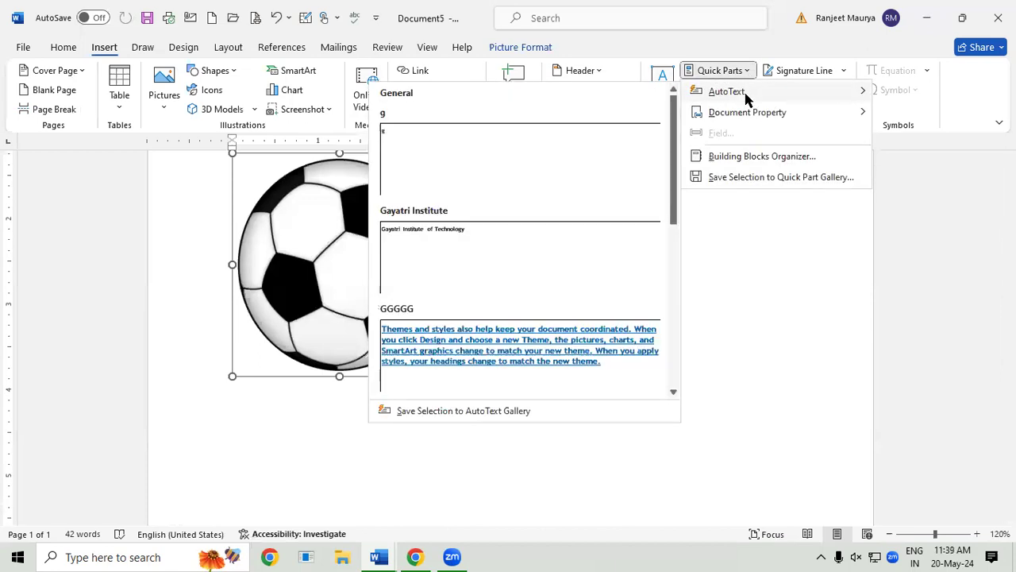
left_click(474, 412)
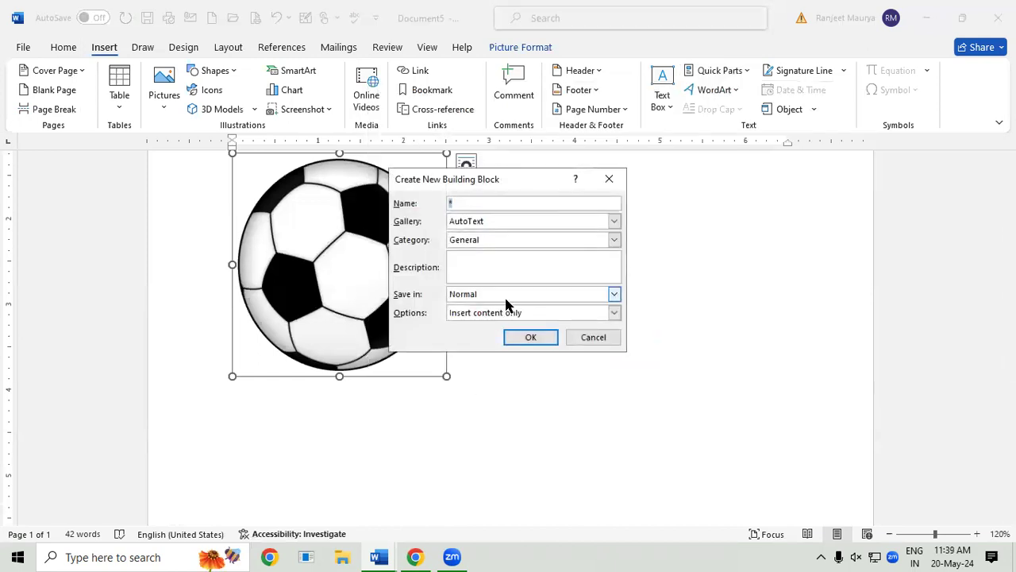
type("FOOTBAA")
key("BackSpace")
type("LL")
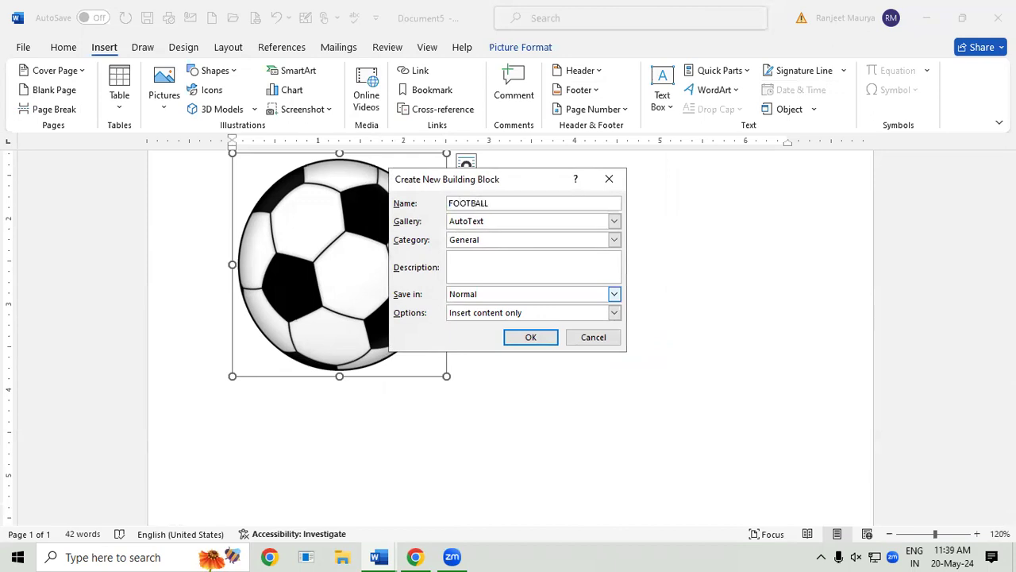
left_click(547, 342)
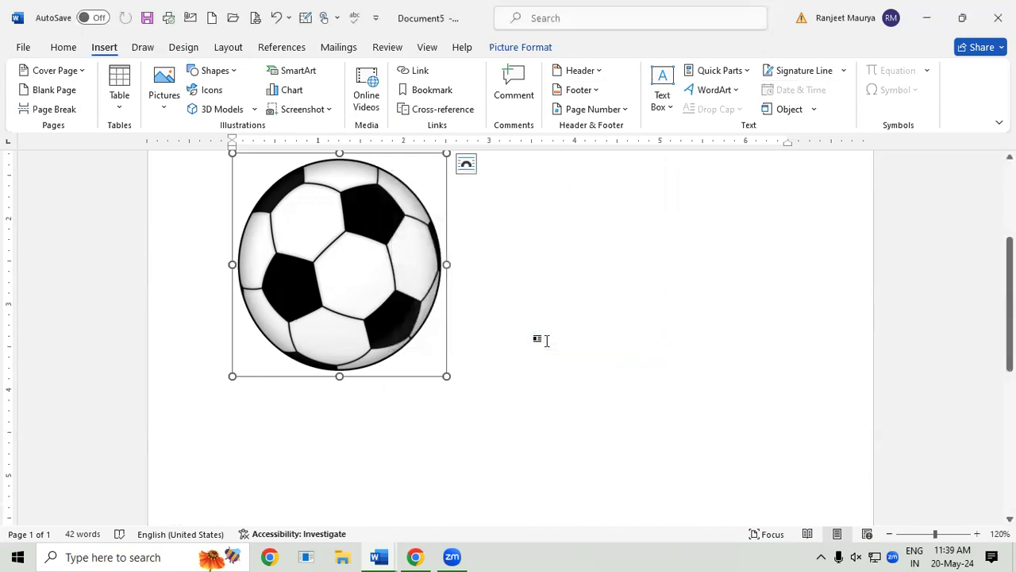
key("ctrl+n")
Step: Generate sample paragraphs with =RAND() and add an empty line after the first paragraph
type("=RAN")
type("D()")
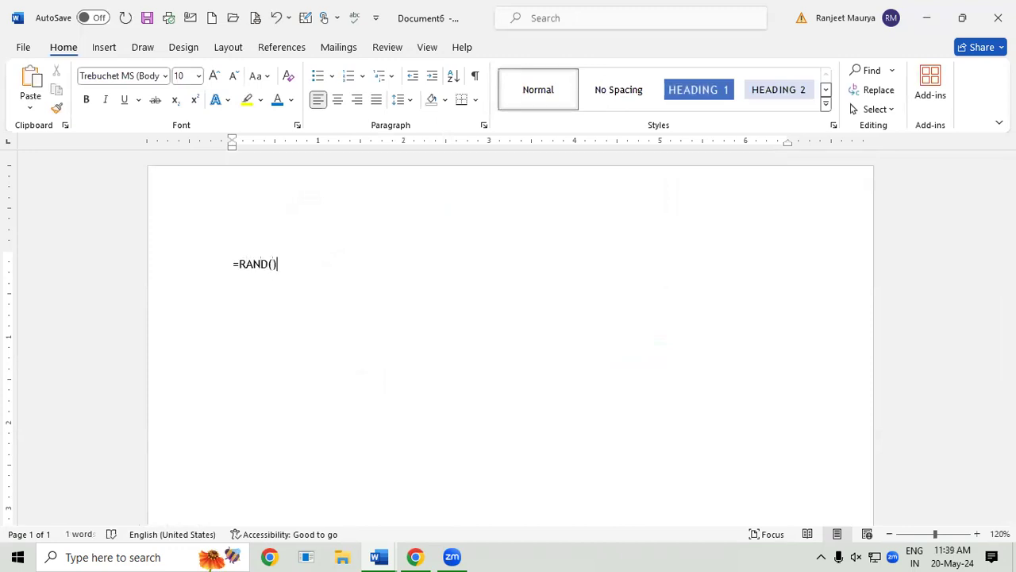
key("Return")
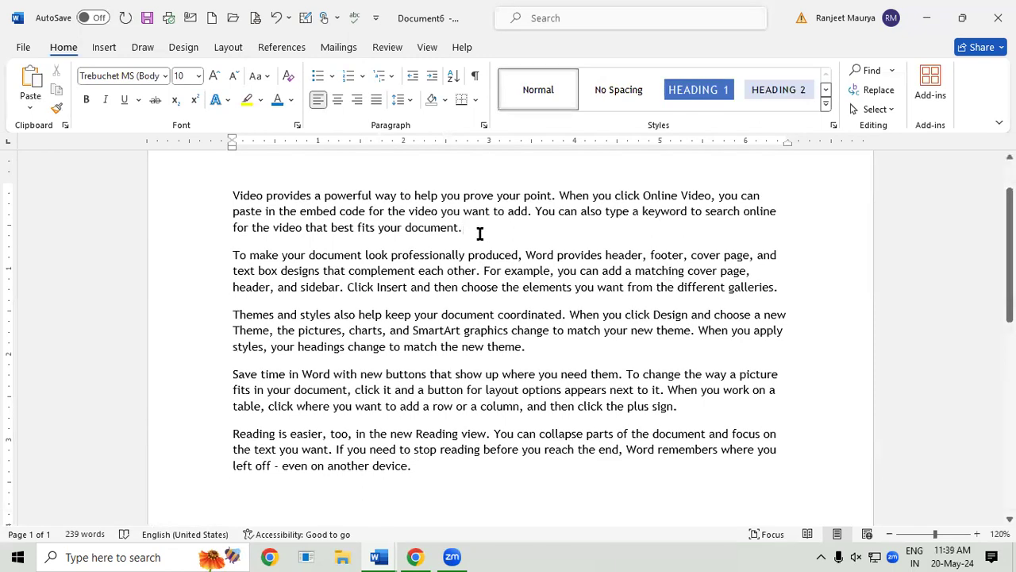
key("Return")
key("Return")
key("Return")
key("Return")
key("Return")
key("Return")
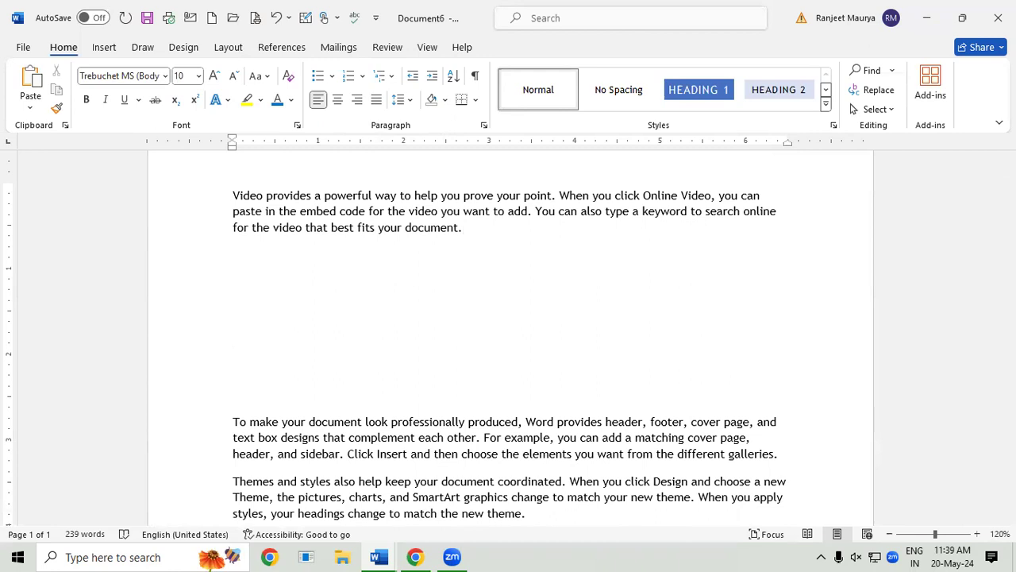
left_click(287, 261)
Step: Insert the 'FOOTBALL' AutoText picture on that empty line
left_click(109, 49)
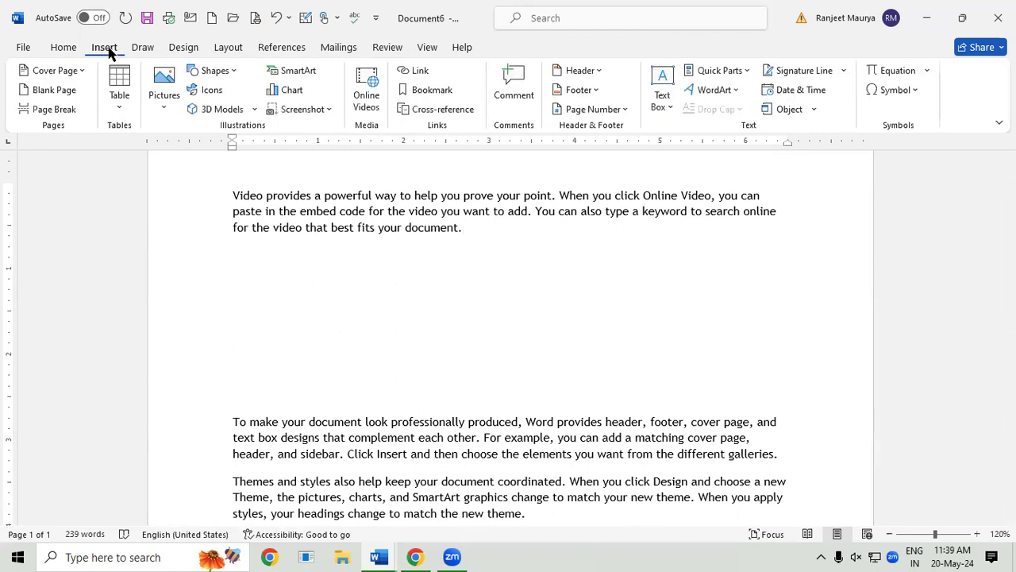
left_click(722, 73)
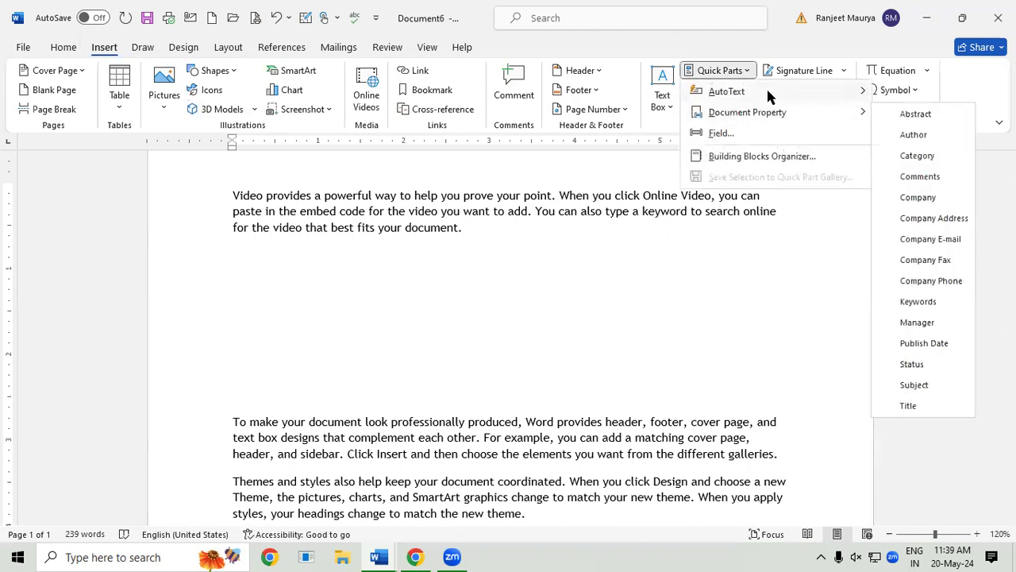
mouse_move(766, 88)
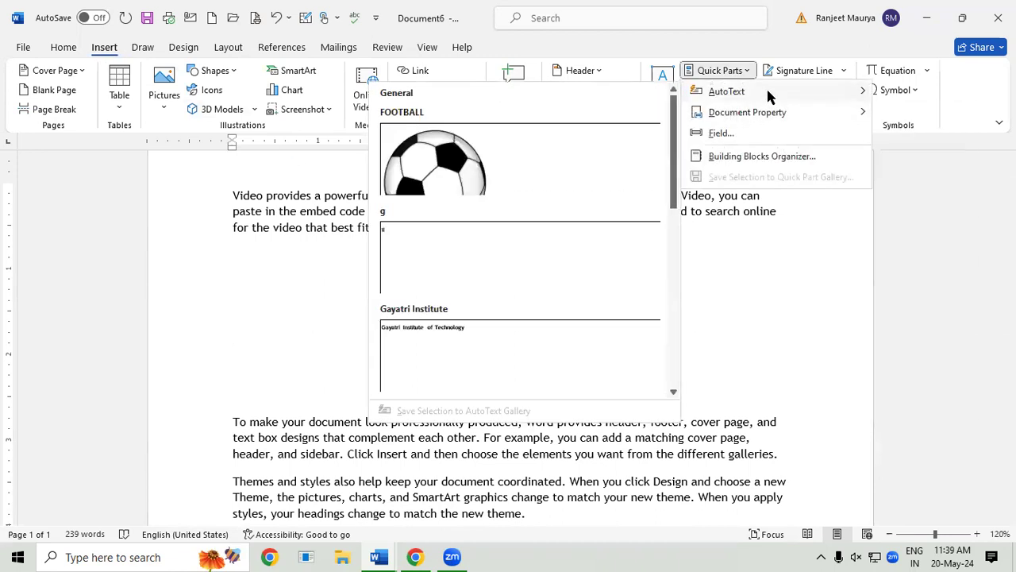
left_click(545, 173)
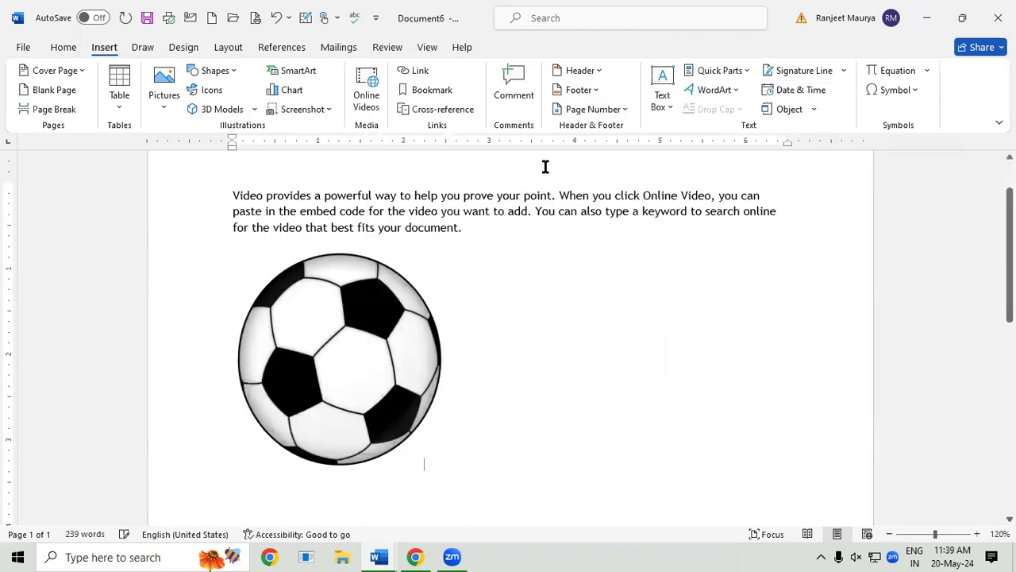
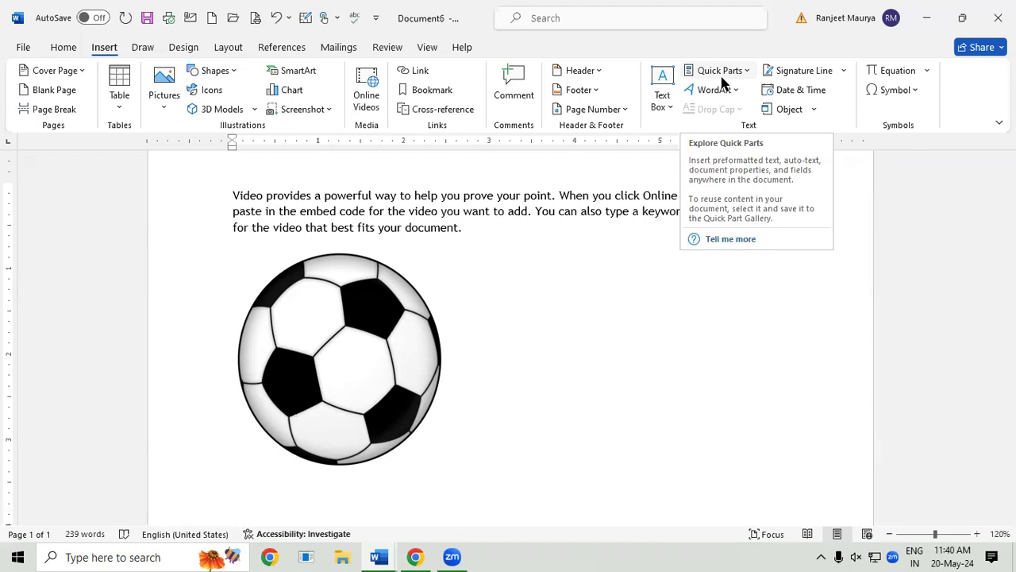
Step: Delete the FOOTBALL entry in the Building Blocks Organizer, confirm it, and close the organizer
left_click(729, 72)
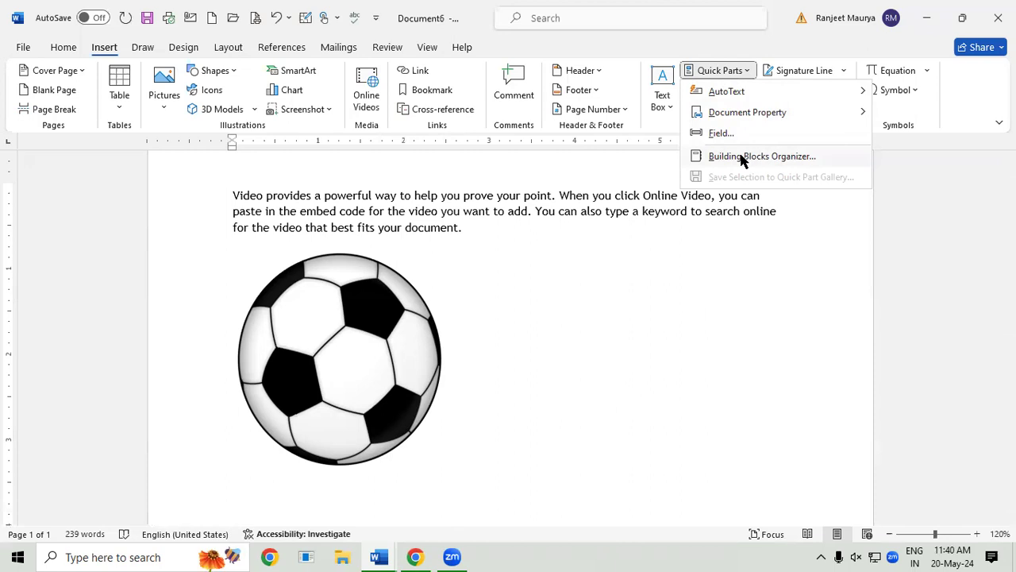
left_click(755, 157)
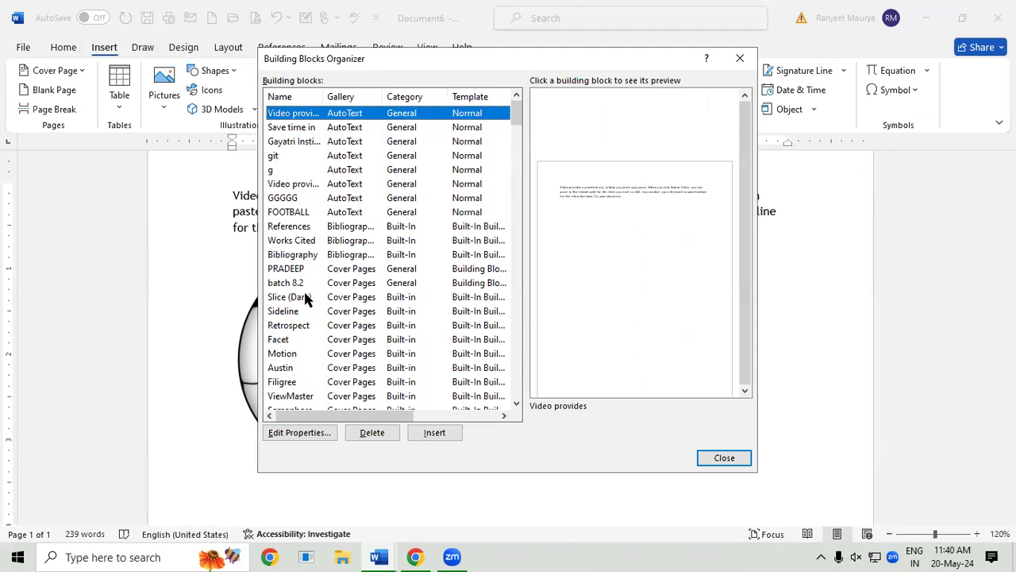
left_click(293, 212)
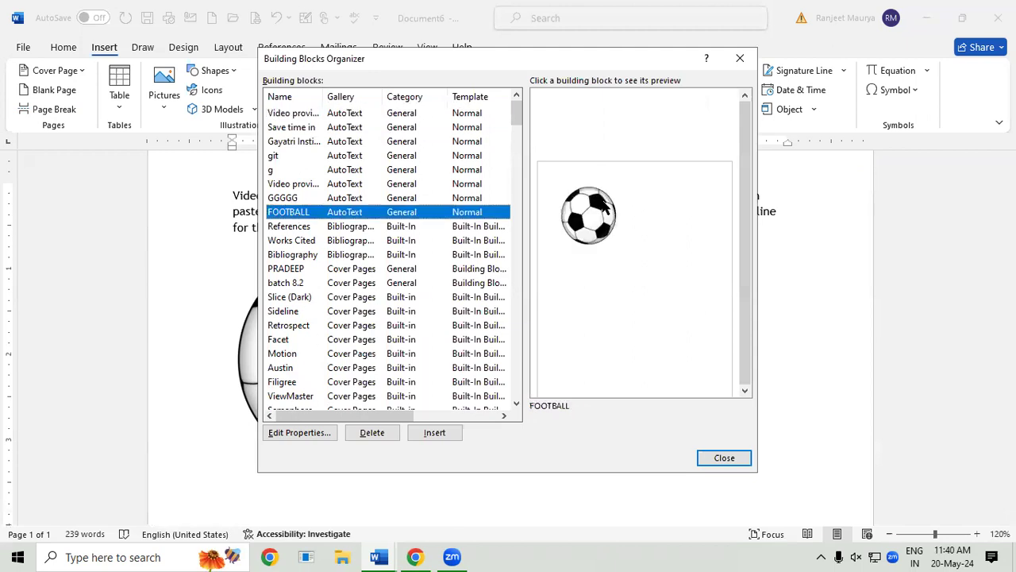
left_click(372, 433)
left_click(483, 320)
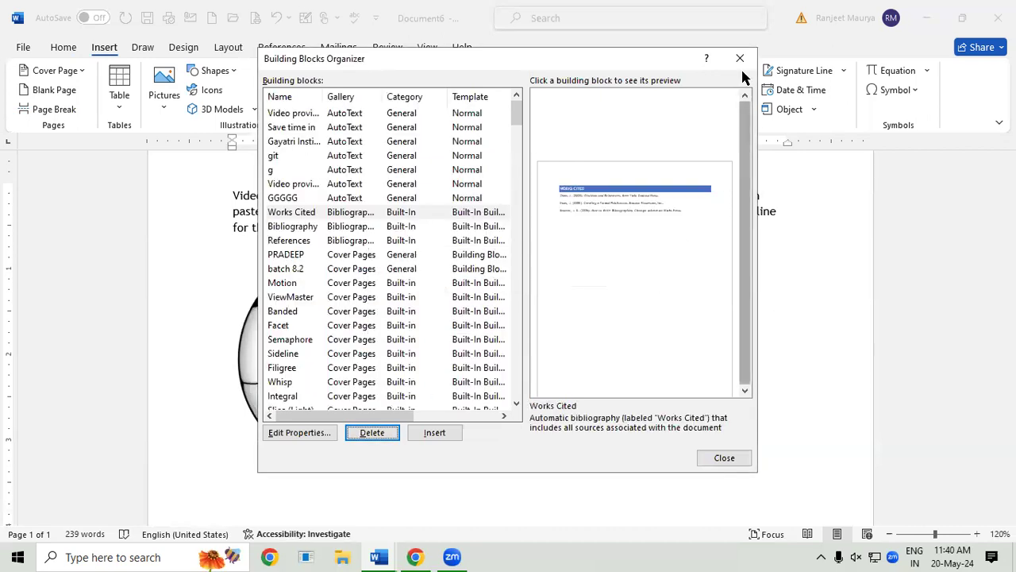
left_click(722, 458)
left_click(732, 73)
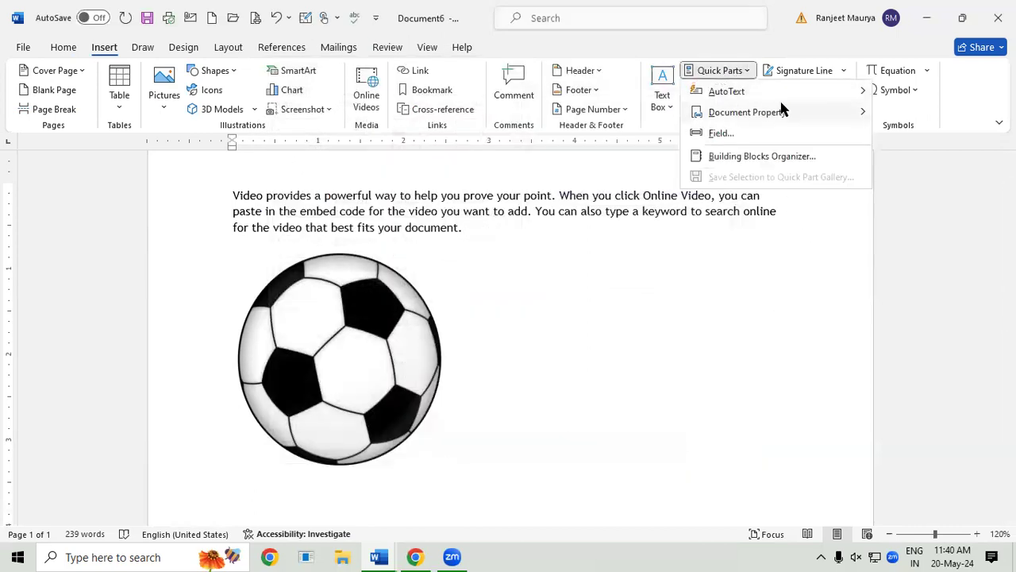
Step: Dismiss the Quick Parts menu and create a new blank document with Ctrl+N
mouse_move(789, 98)
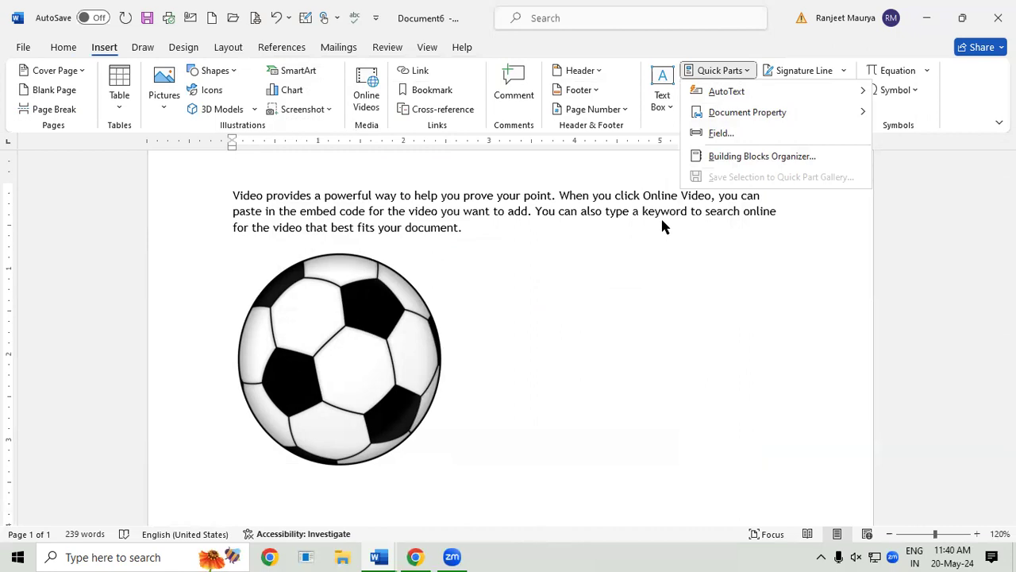
mouse_move(752, 114)
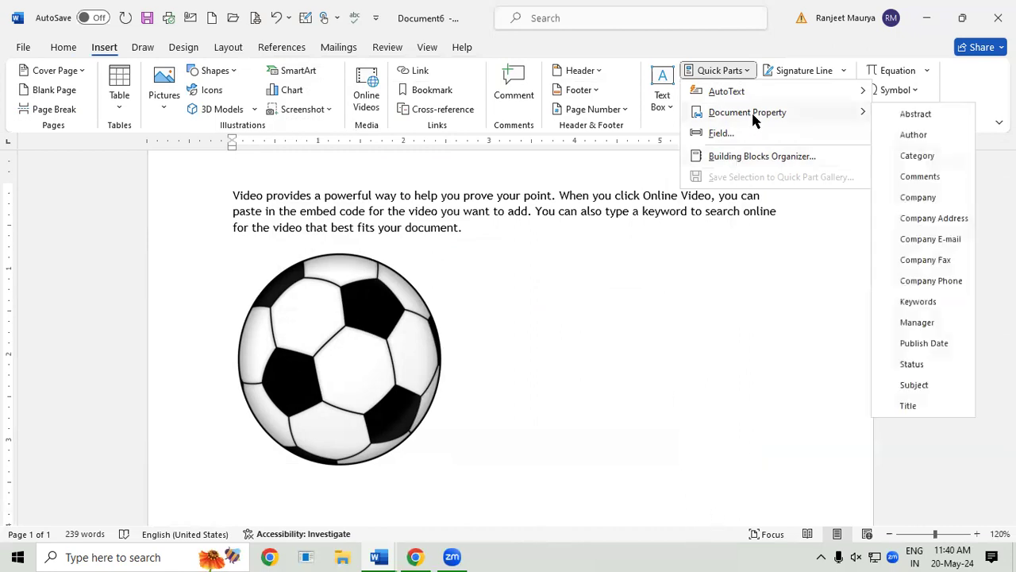
left_click(616, 285)
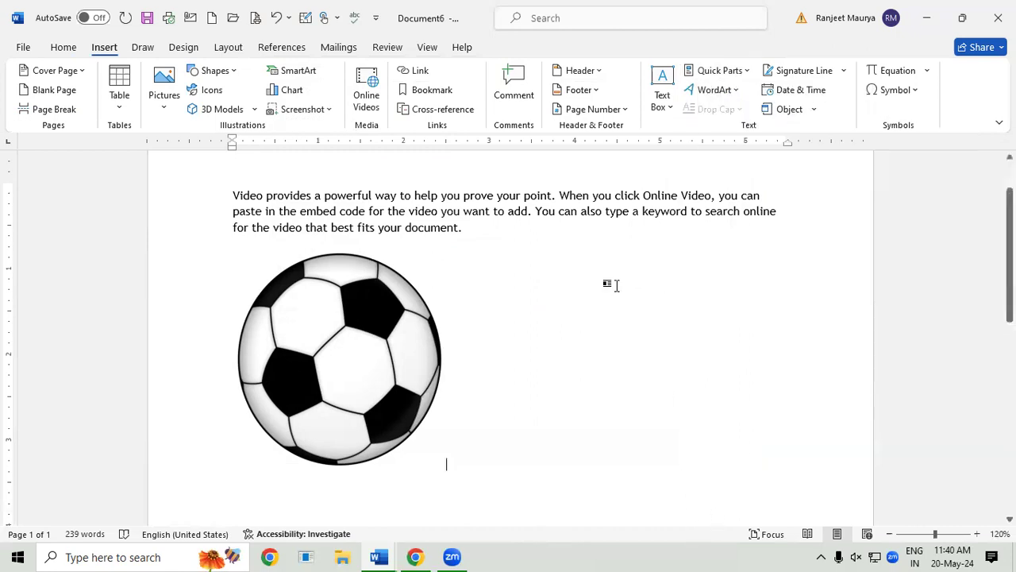
key("ctrl+n")
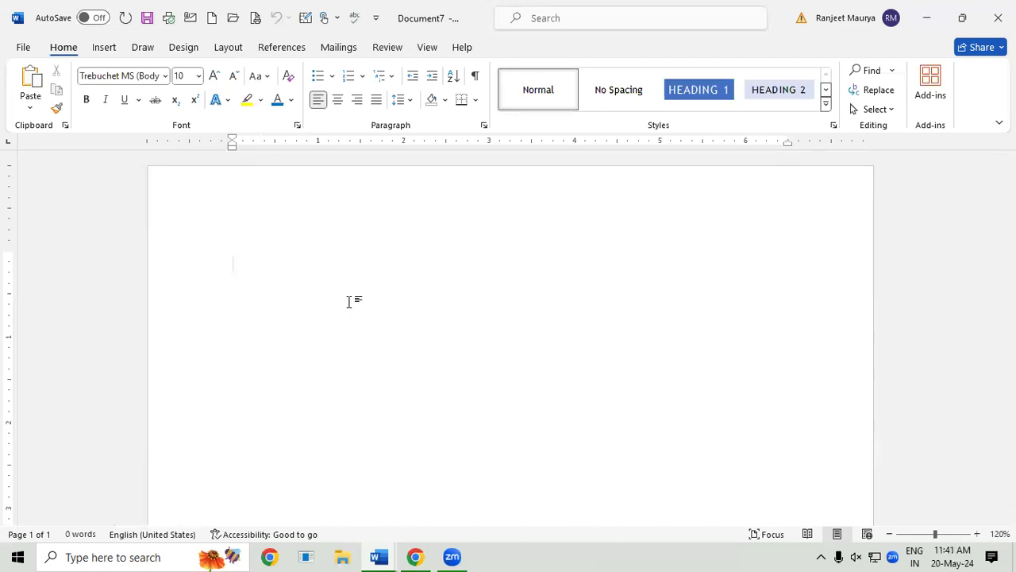
Step: Insert first-style WordArt reading 'Gayatri Institute of Technology' using AutoComplete from GAYATRI
left_click(104, 50)
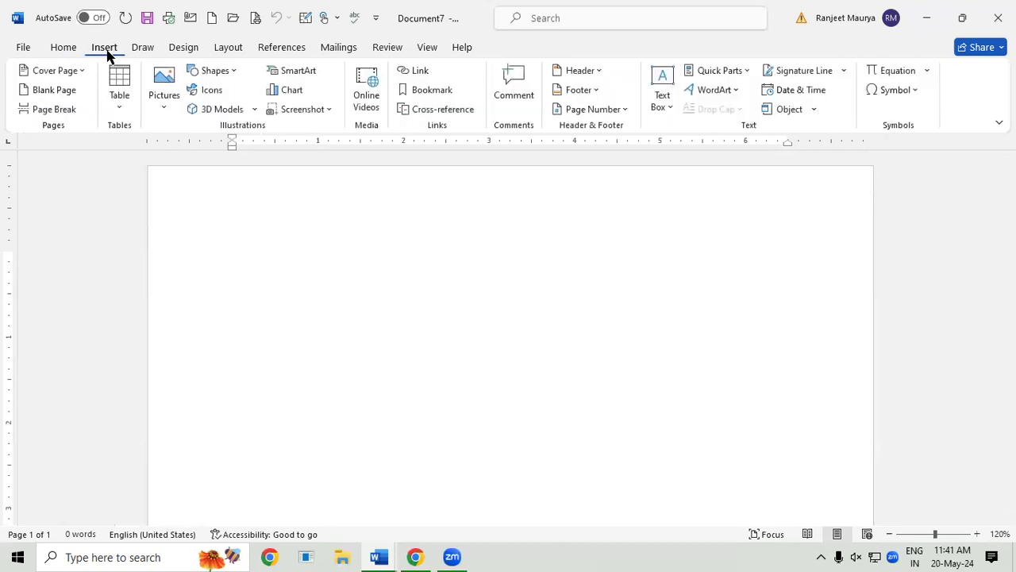
left_click(712, 95)
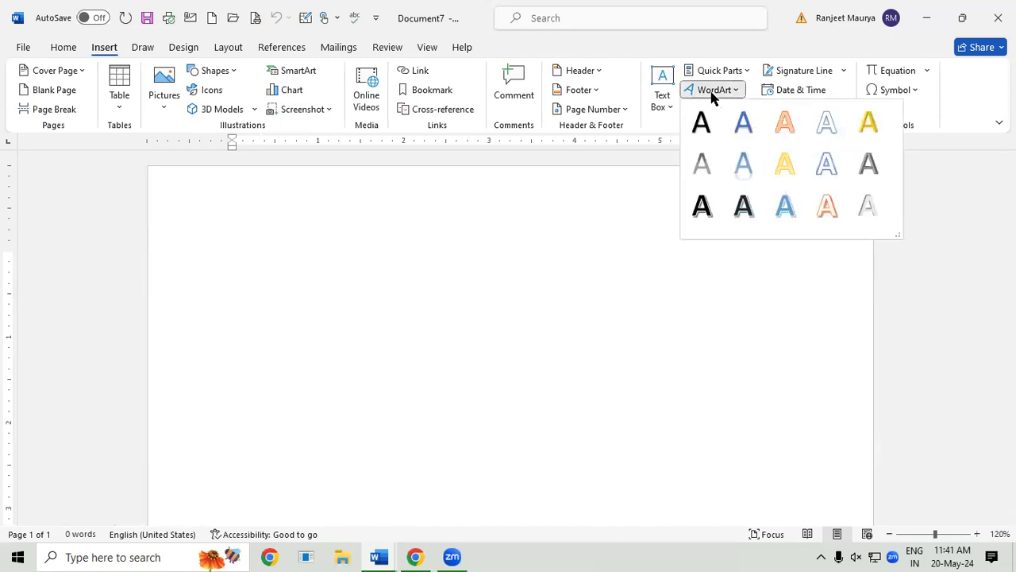
left_click(702, 205)
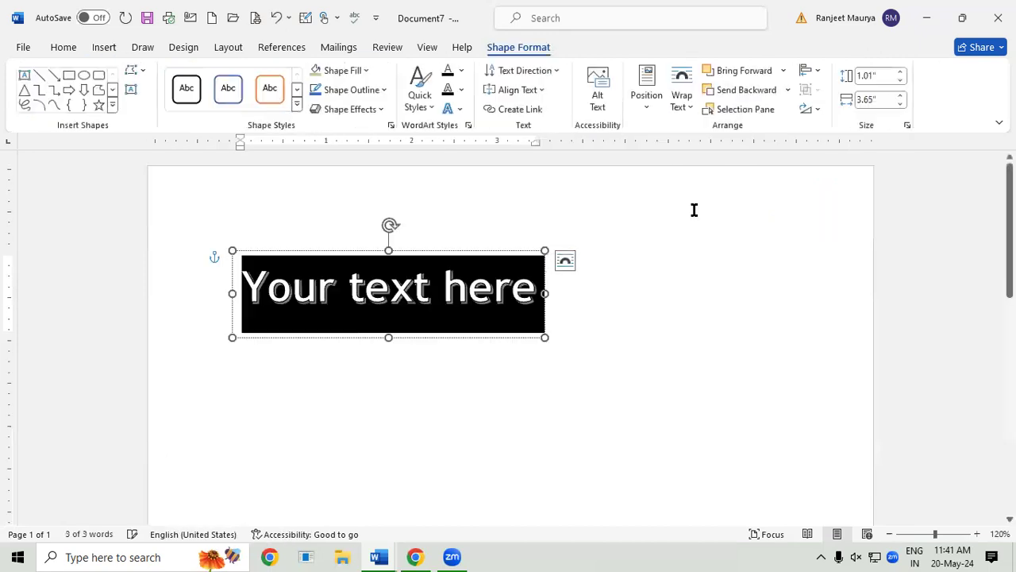
type("GAY")
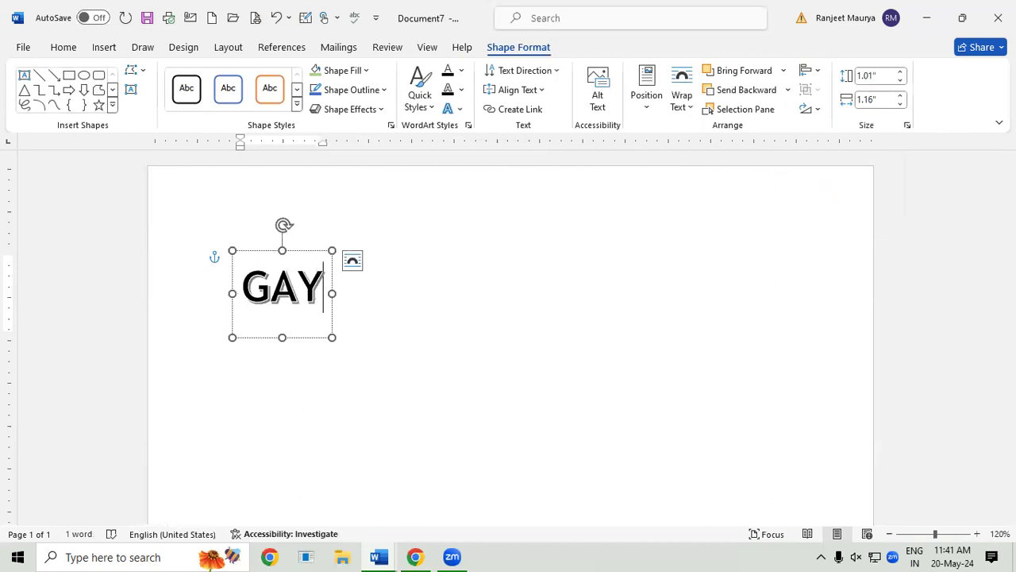
type("ATRI")
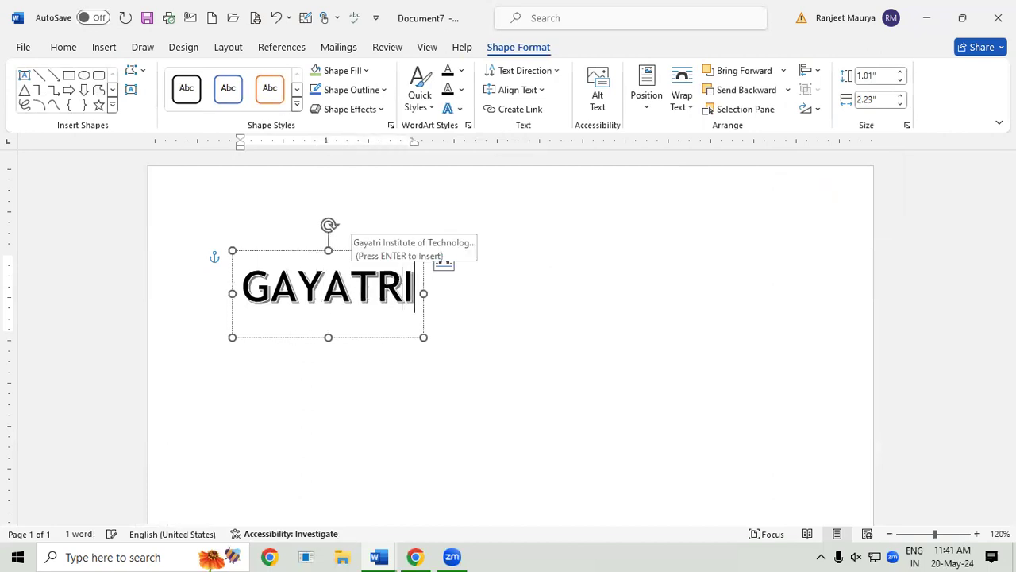
key("Return")
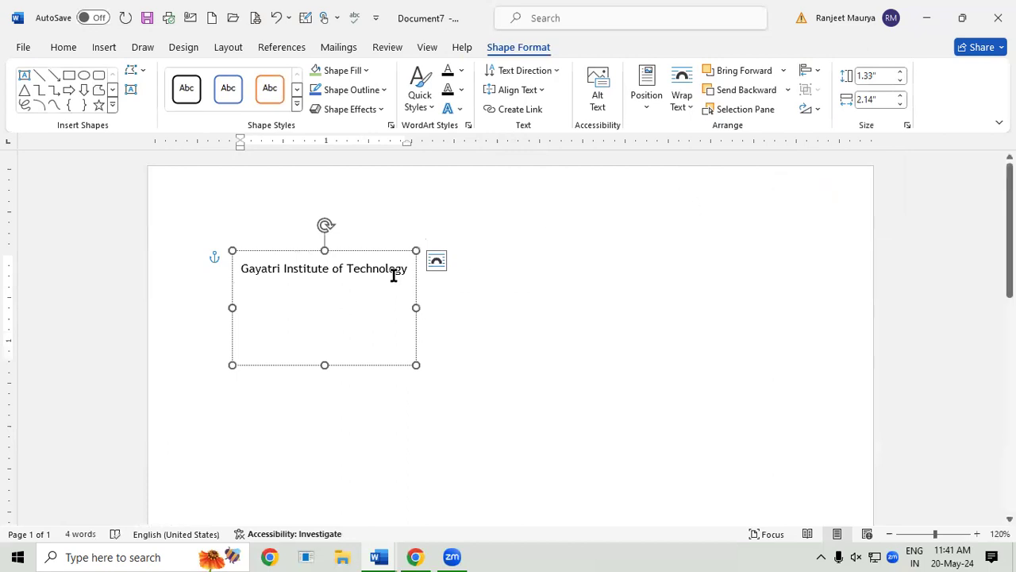
Step: Enlarge the institute name by two font sizes and resize the WordArt box to 0.55" by 5.25"
left_click_drag(404, 273, 229, 271)
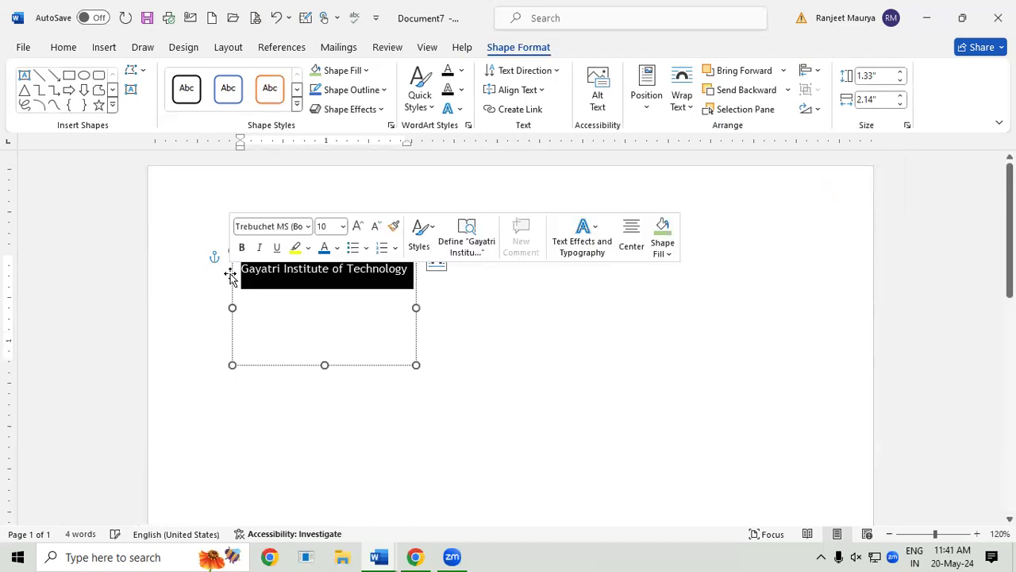
key("ctrl+shift+period")
key("ctrl+shift+period")
key("ctrl+shift+period")
key("ctrl+shift+period")
key("ctrl+shift+period")
key("ctrl+shift+period")
key("ctrl+shift+period")
key("ctrl+shift+period")
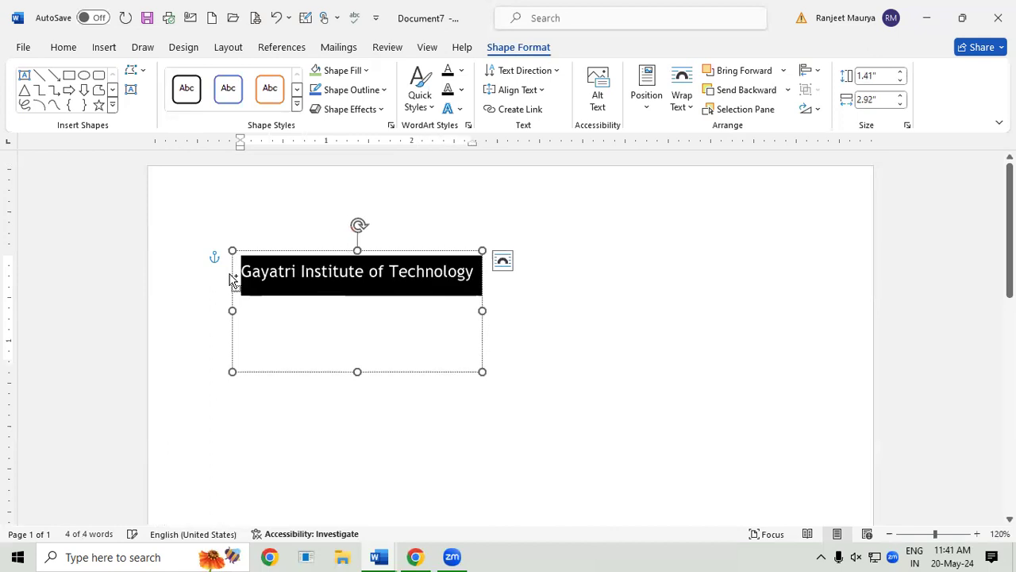
key("ctrl+shift+period")
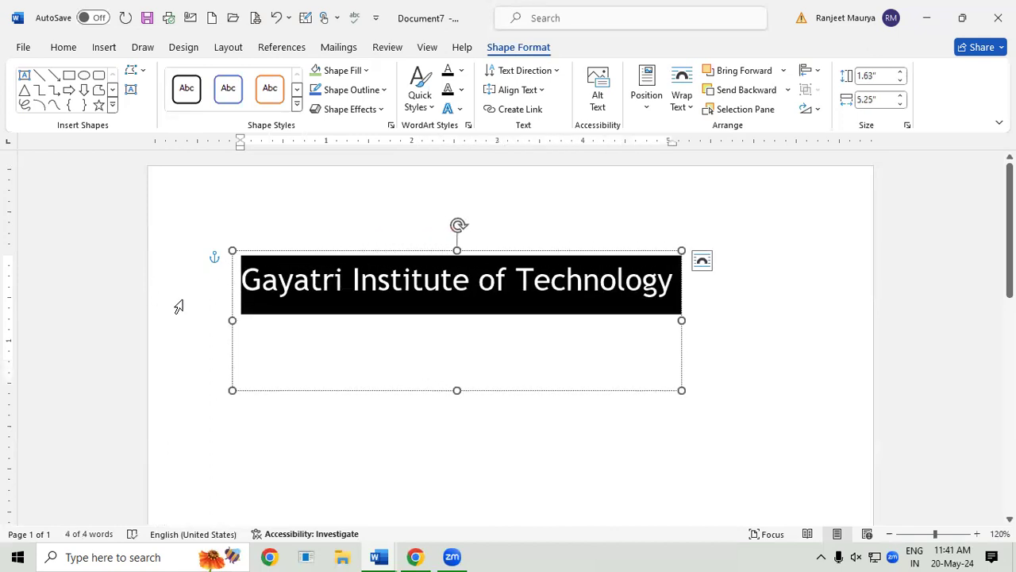
left_click_drag(458, 388, 505, 231)
left_click(516, 294)
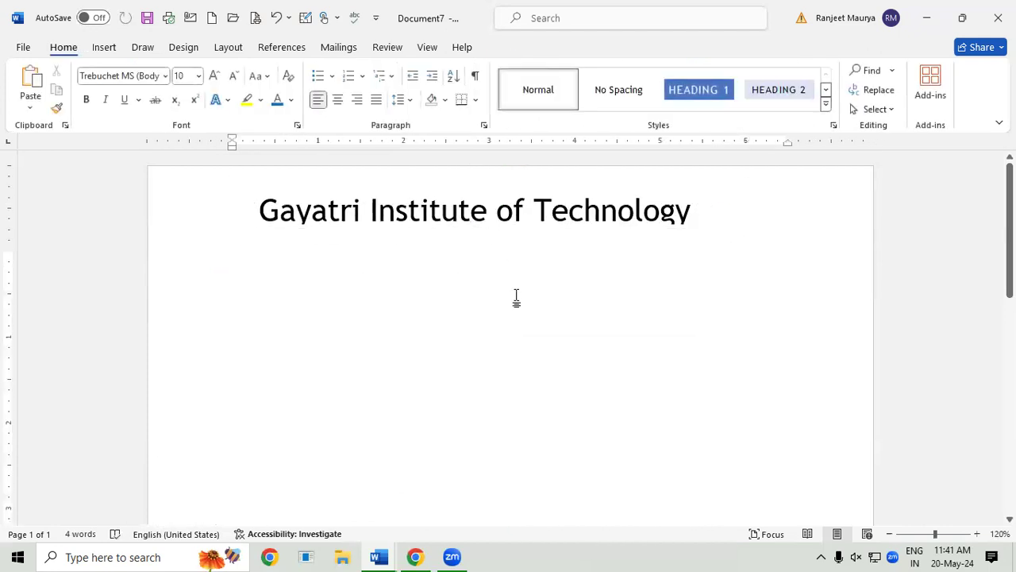
left_click(568, 209)
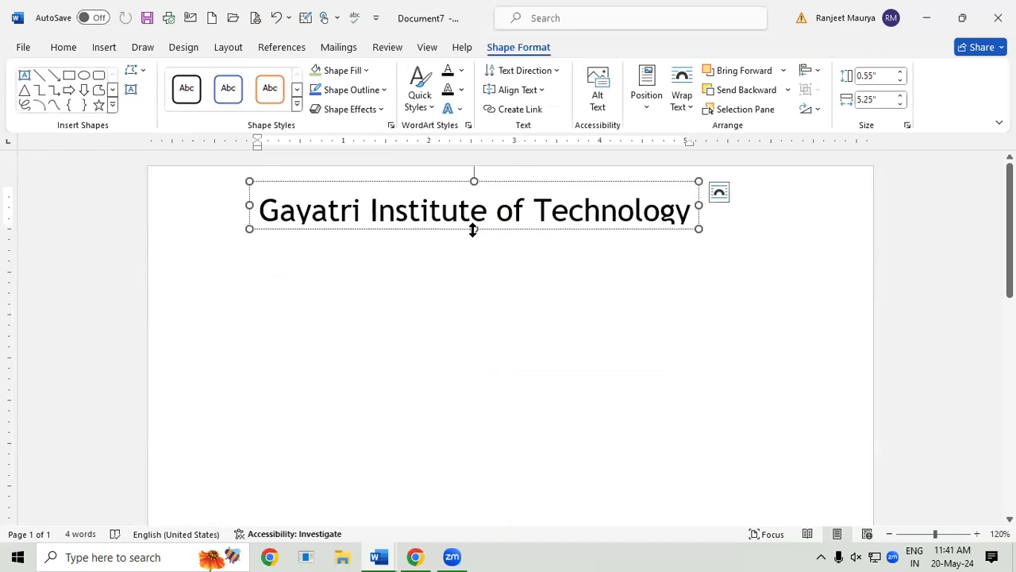
left_click_drag(472, 231, 472, 241)
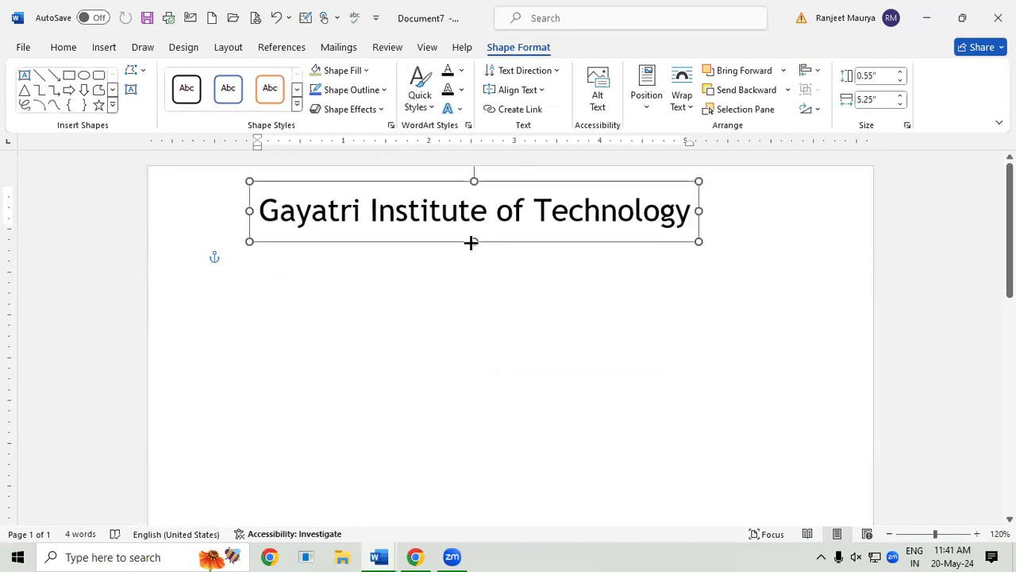
left_click(340, 314)
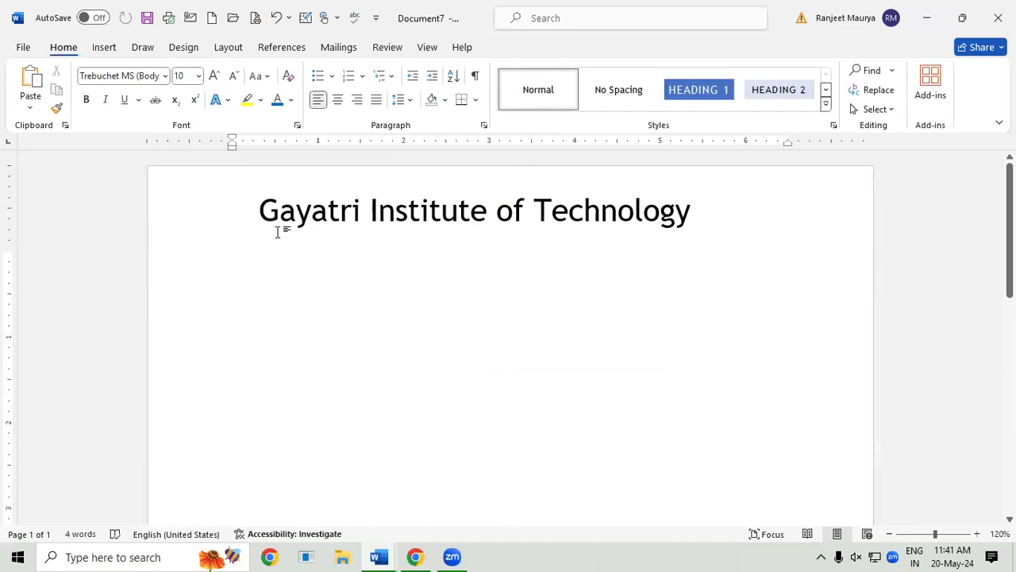
left_click(103, 47)
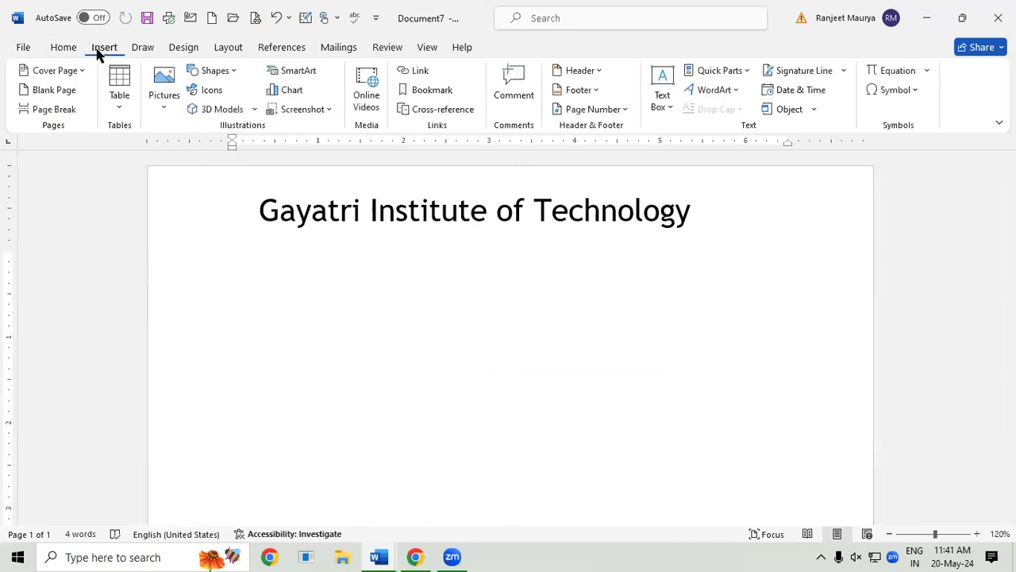
Step: Insert a Company document property field and add an empty line below it
left_click(737, 70)
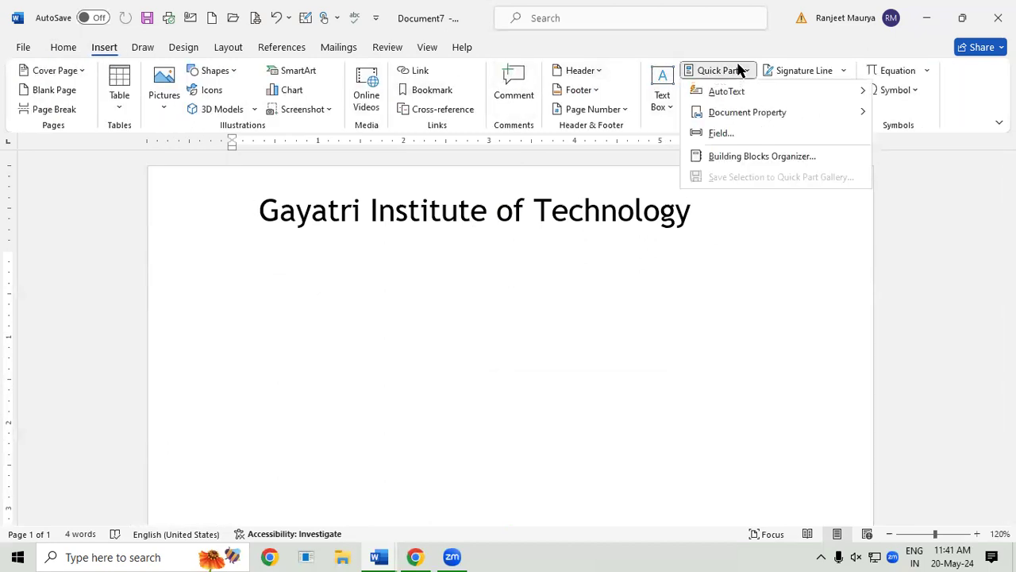
mouse_move(760, 116)
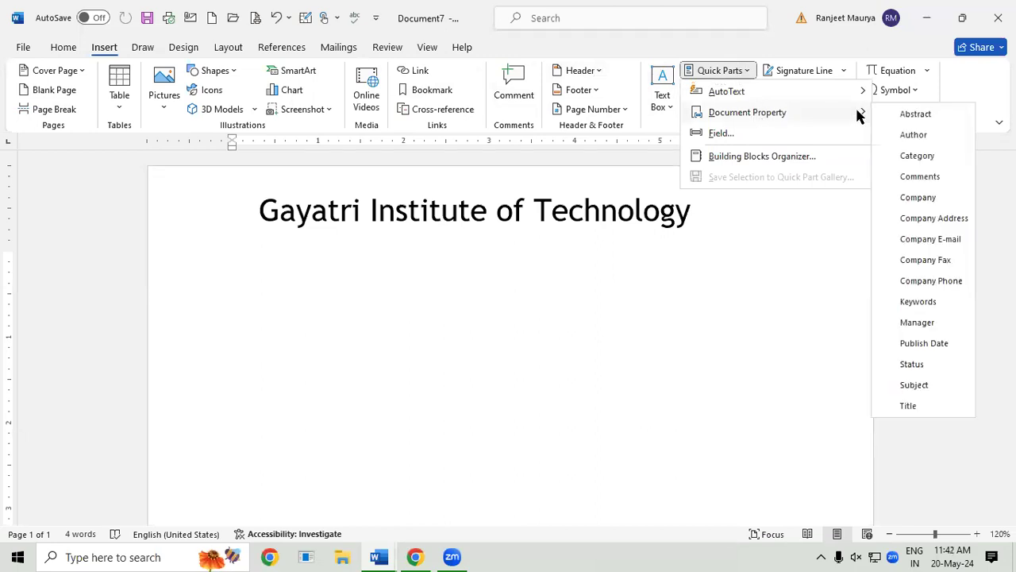
left_click(922, 197)
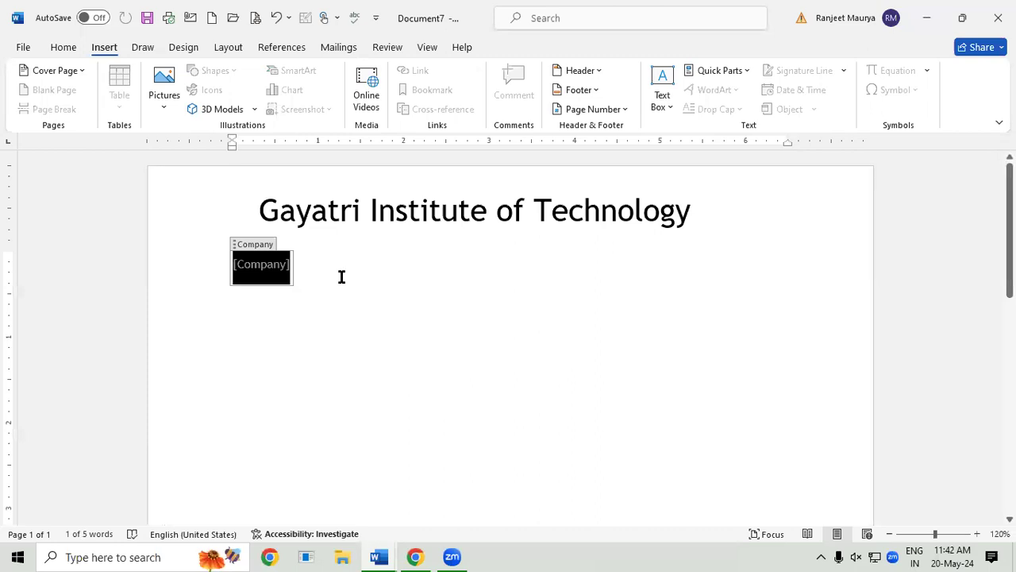
key("ctrl+a")
left_click(297, 279)
key("ctrl+a")
left_click(294, 266)
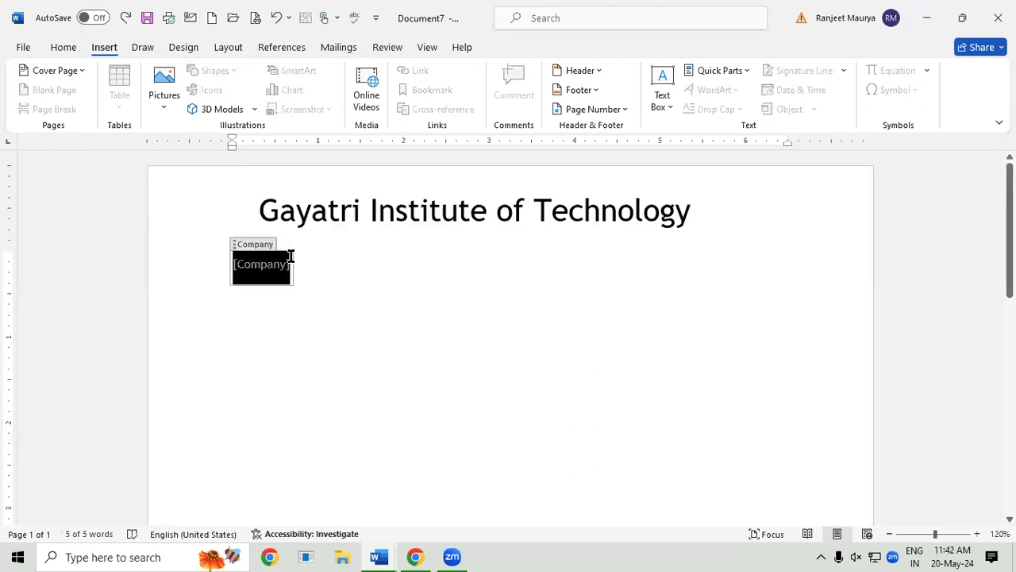
double_click(319, 296)
left_click(378, 457)
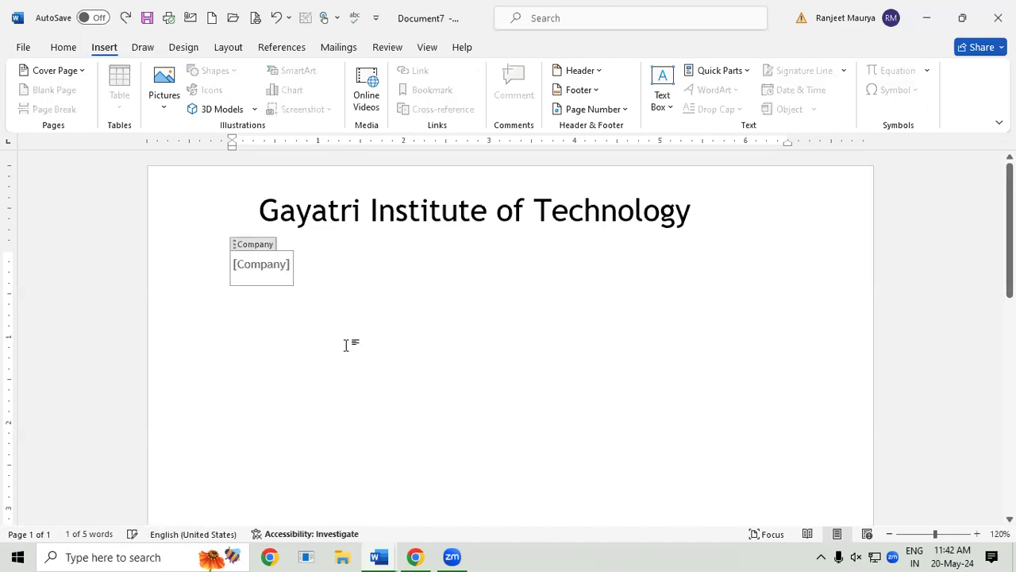
left_click(321, 263)
key("Return")
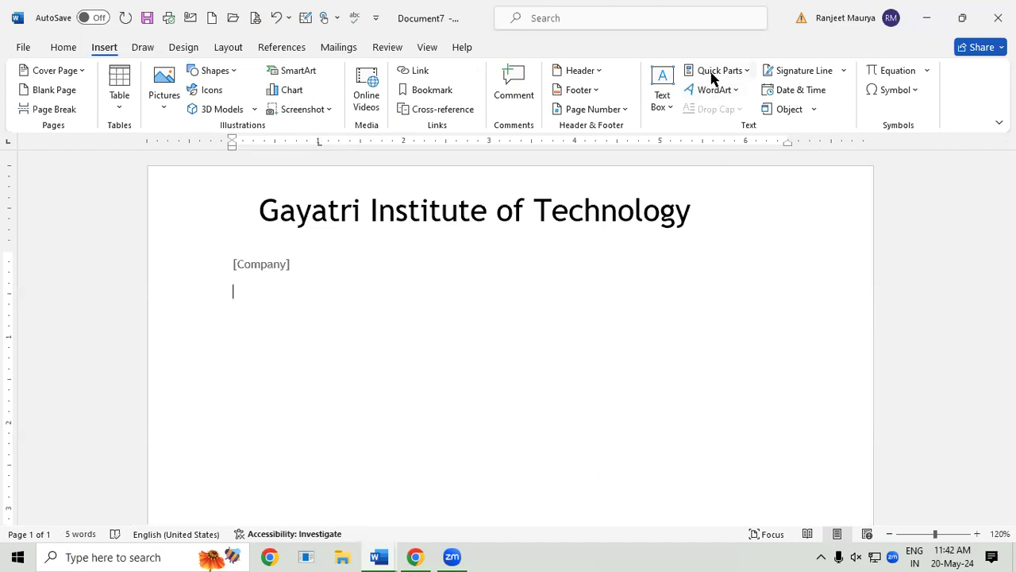
Step: Add Company Address and Company E-mail property fields on separate lines below Company
left_click(712, 73)
mouse_move(785, 119)
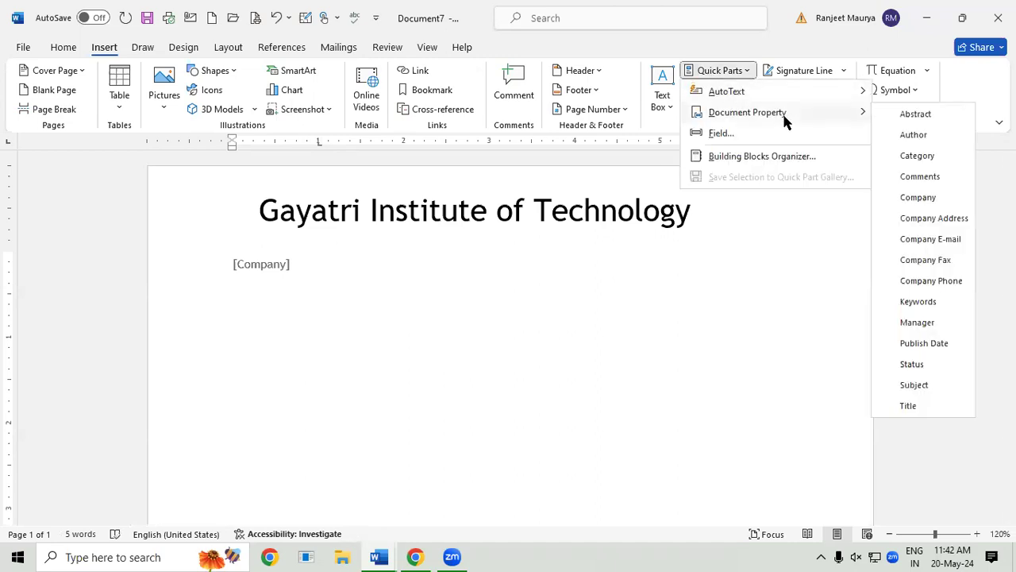
left_click(939, 226)
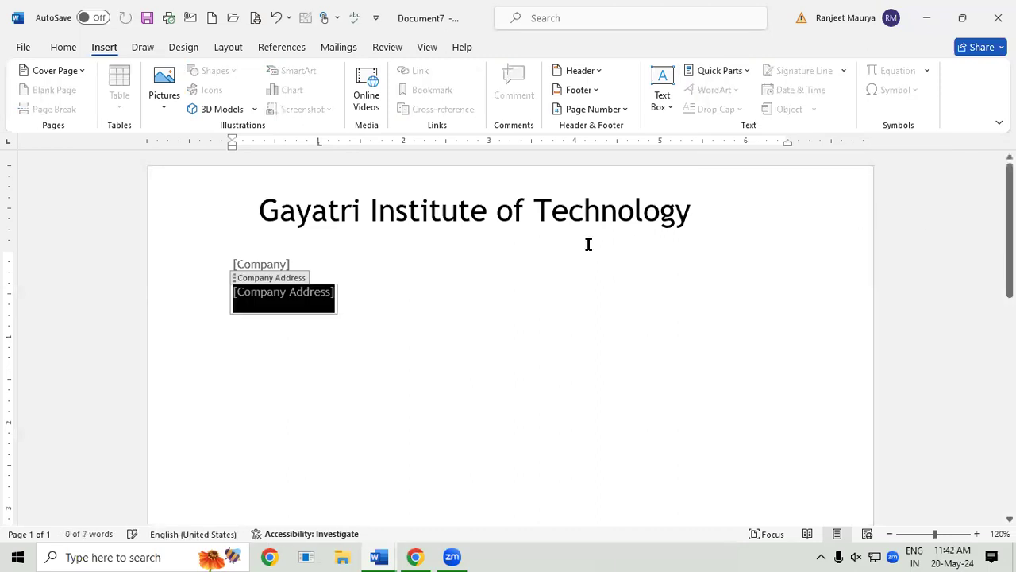
left_click(400, 293)
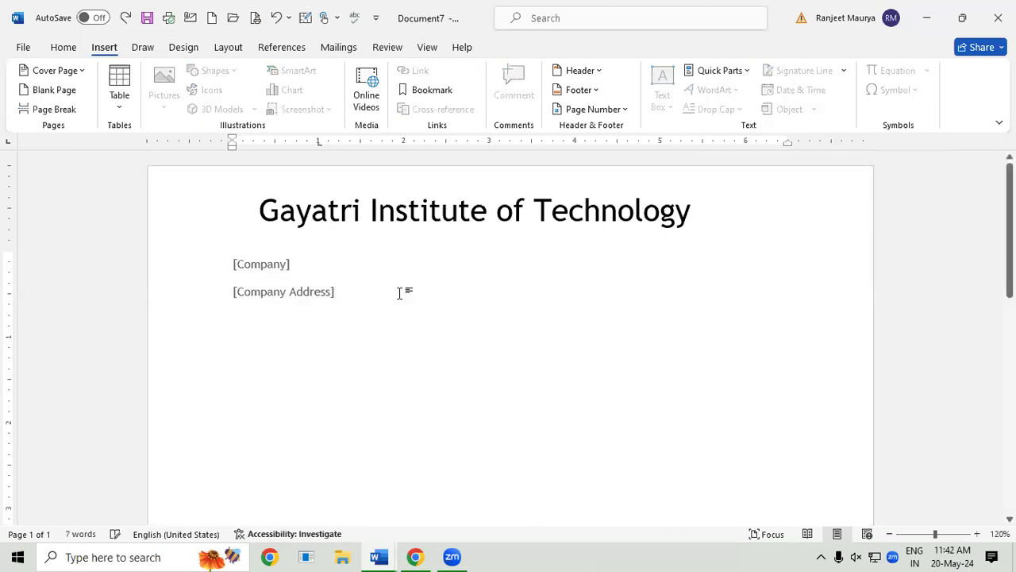
key("Return")
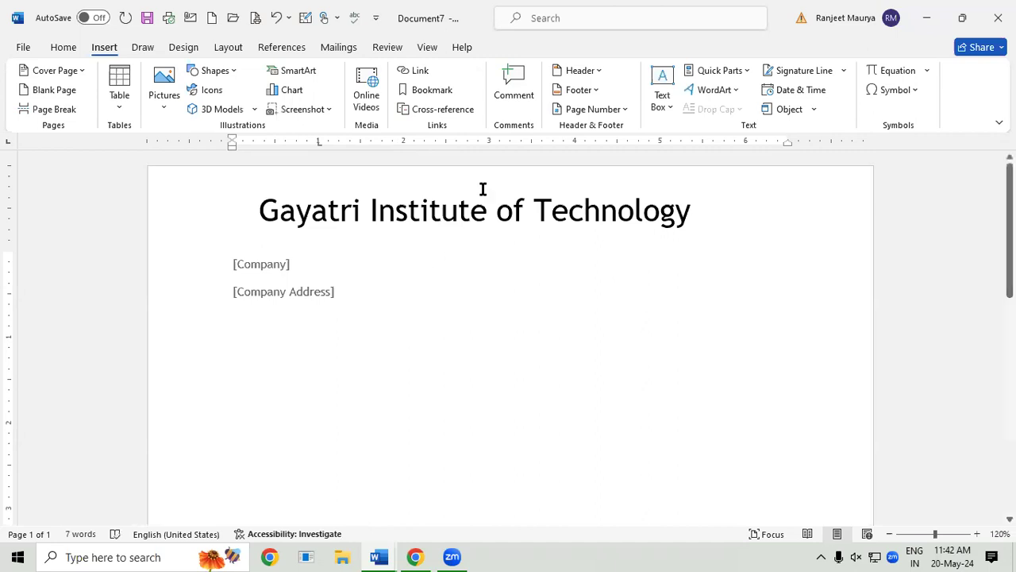
left_click(719, 73)
mouse_move(749, 115)
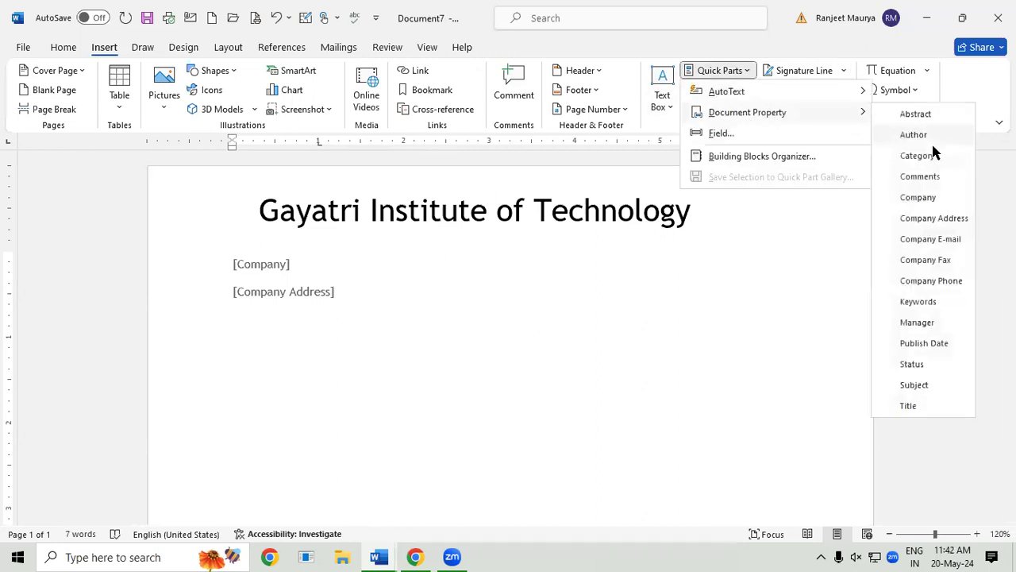
left_click(959, 245)
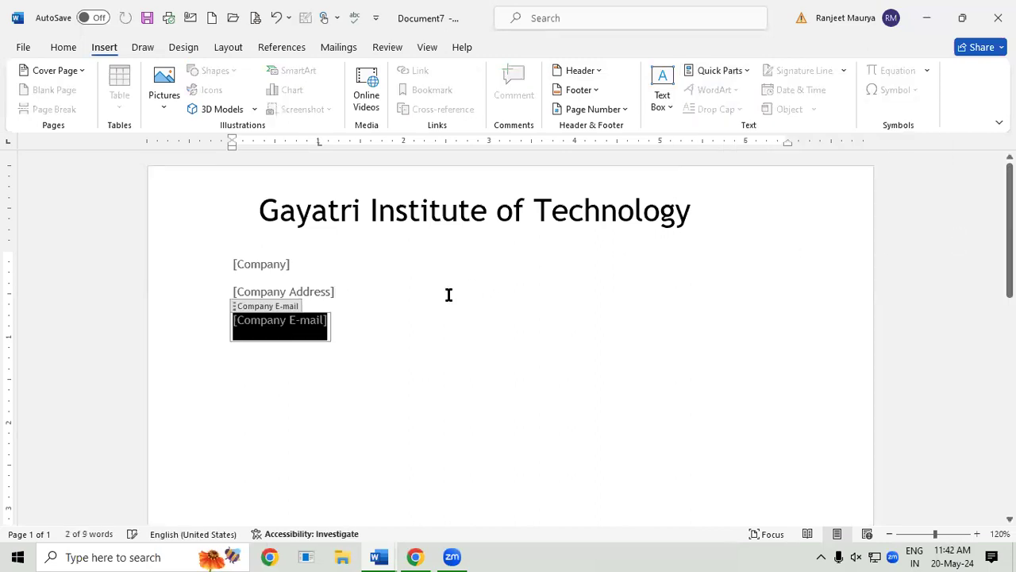
double_click(382, 327)
double_click(382, 328)
left_click(382, 327)
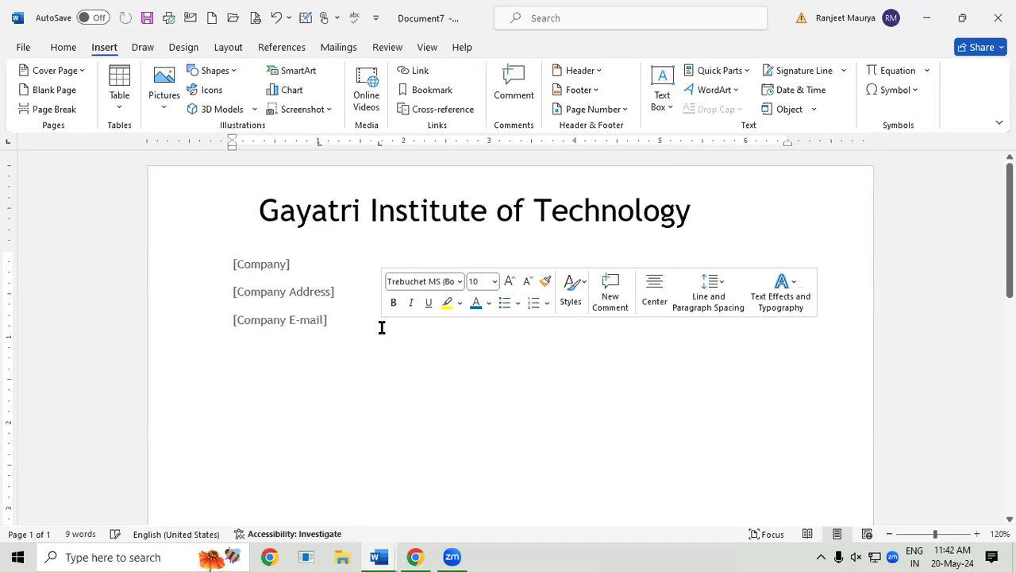
key("Return")
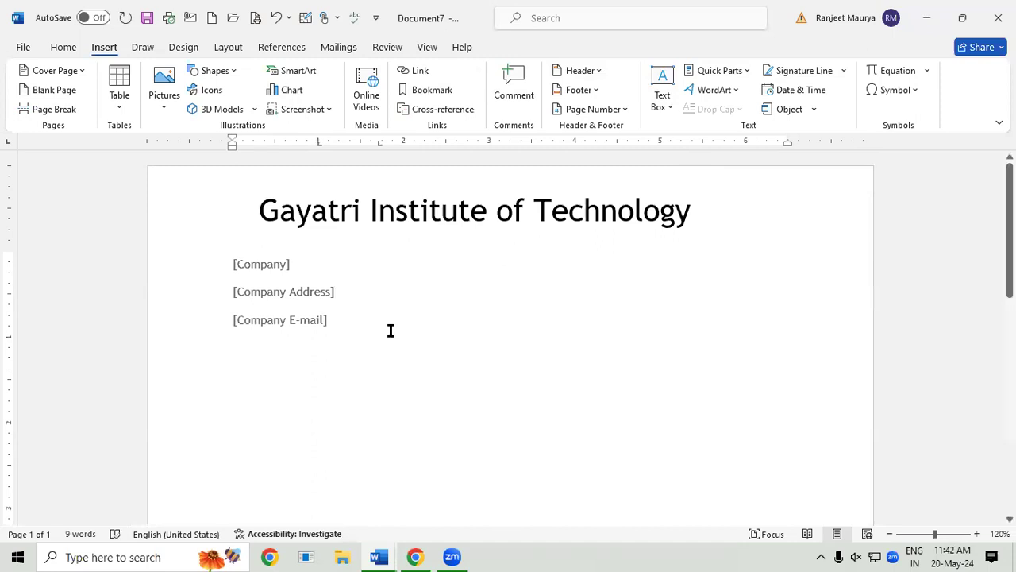
Step: Add a Company Phone property field and type GIT into the Company field
left_click(727, 73)
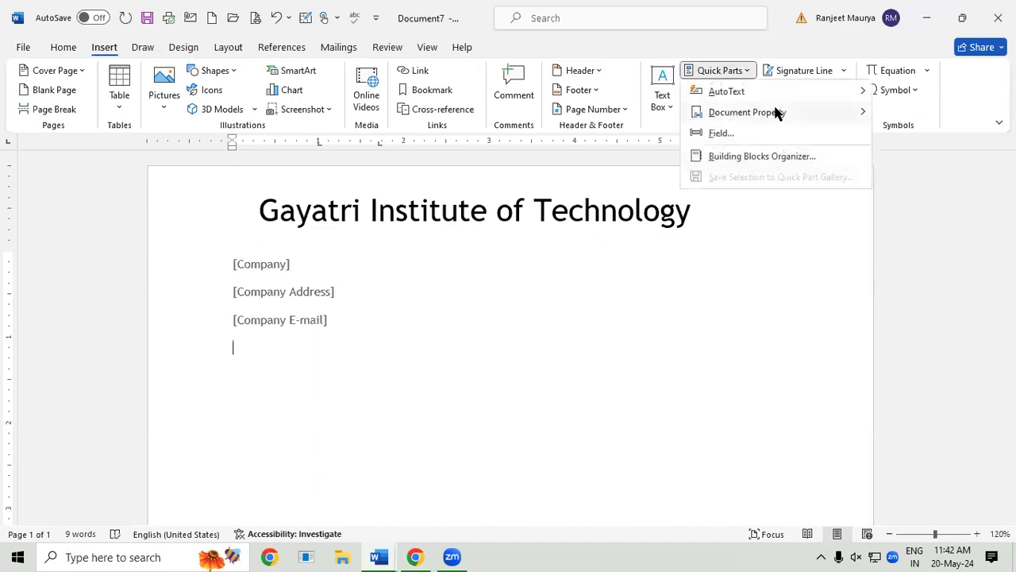
mouse_move(777, 112)
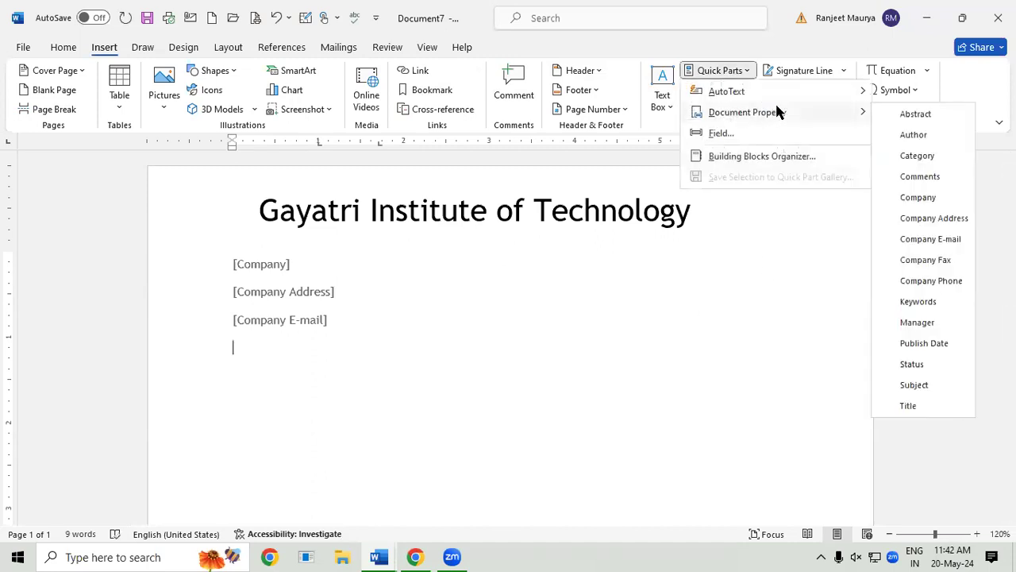
left_click(944, 281)
left_click(386, 360)
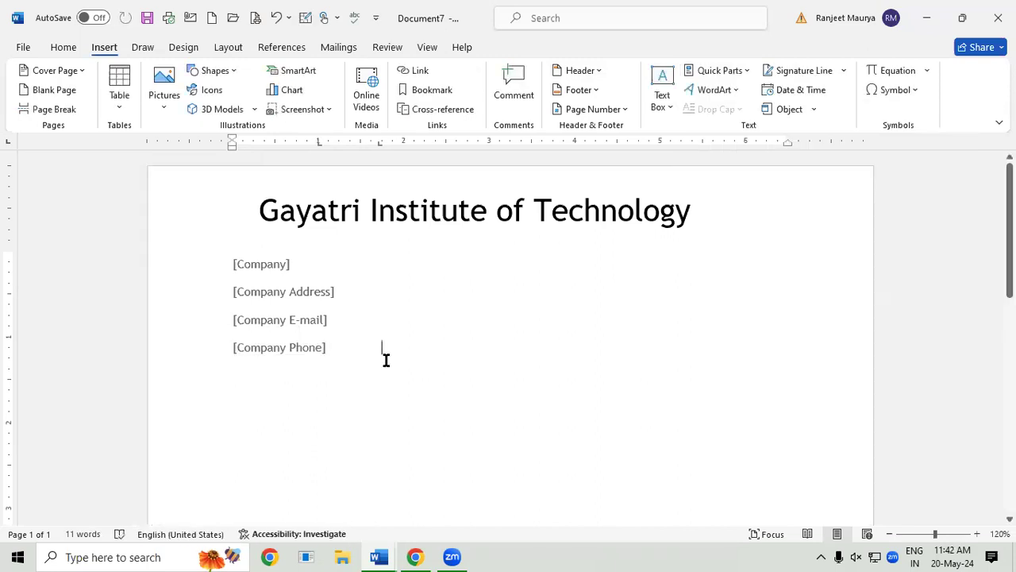
left_click(266, 271)
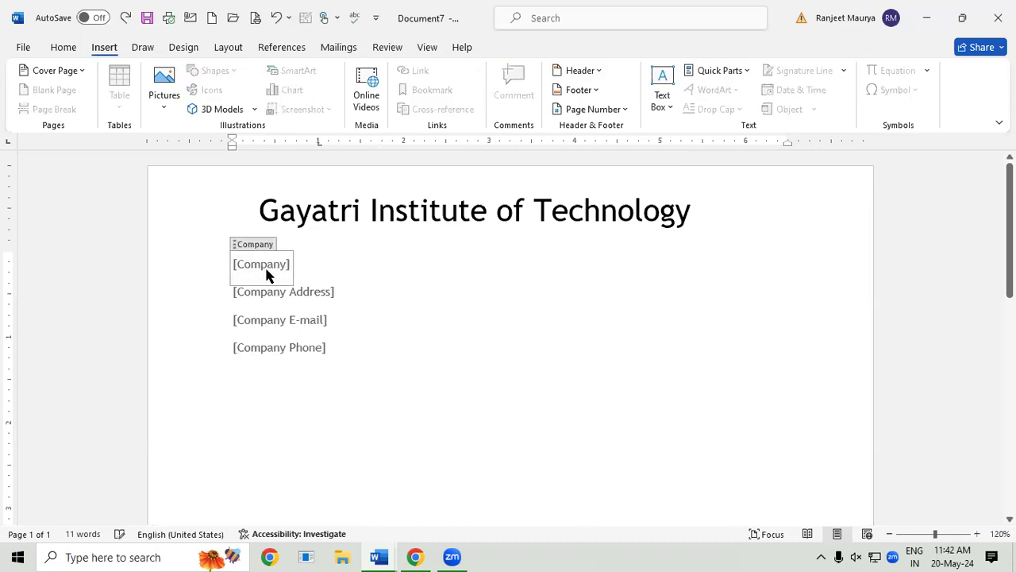
type("GIT")
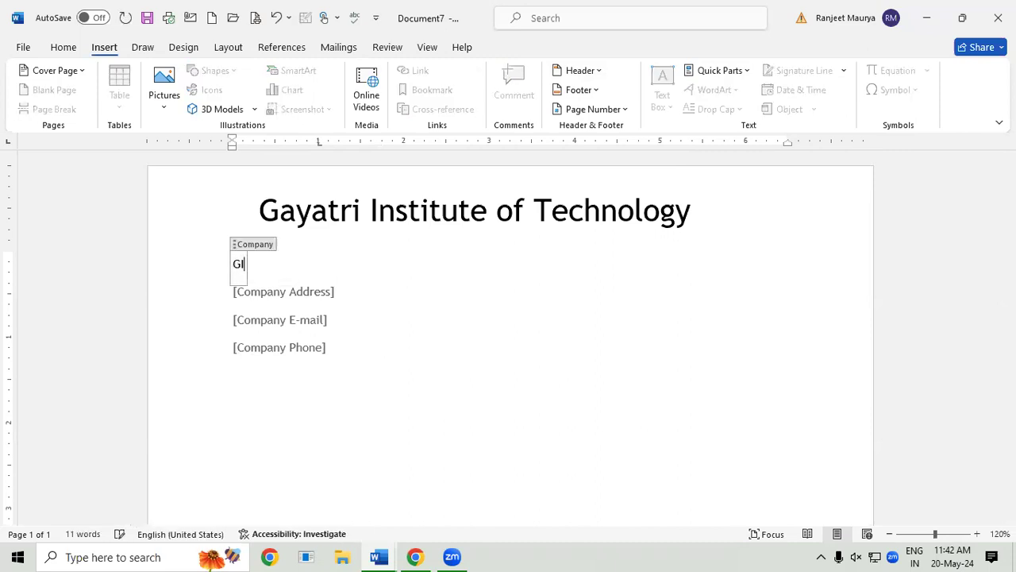
Step: Enlarge GIT, then enter the institute's town in the Company Address field and enlarge it
key("shift+Left")
key("shift+Left")
key("shift+Left")
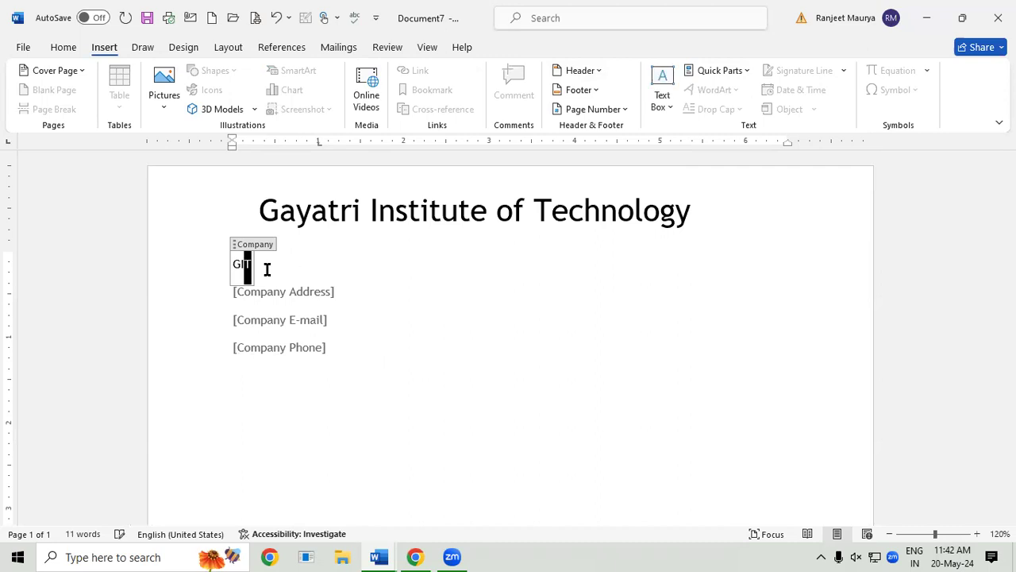
key("ctrl+bracketright")
key("ctrl+bracketright")
key("ctrl+bracketright")
key("ctrl+bracketright")
key("ctrl+bracketright")
key("ctrl+bracketright")
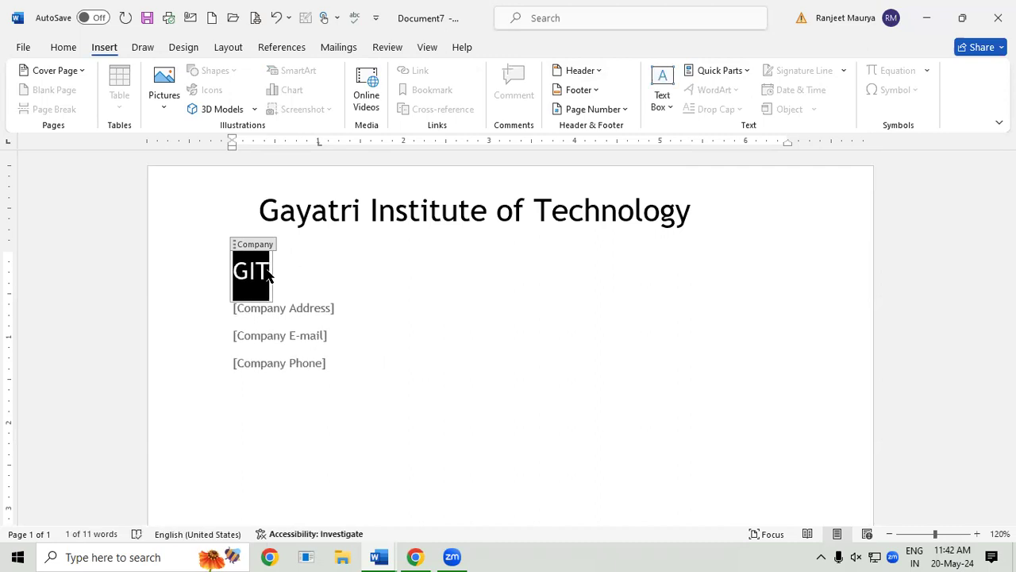
left_click(279, 309)
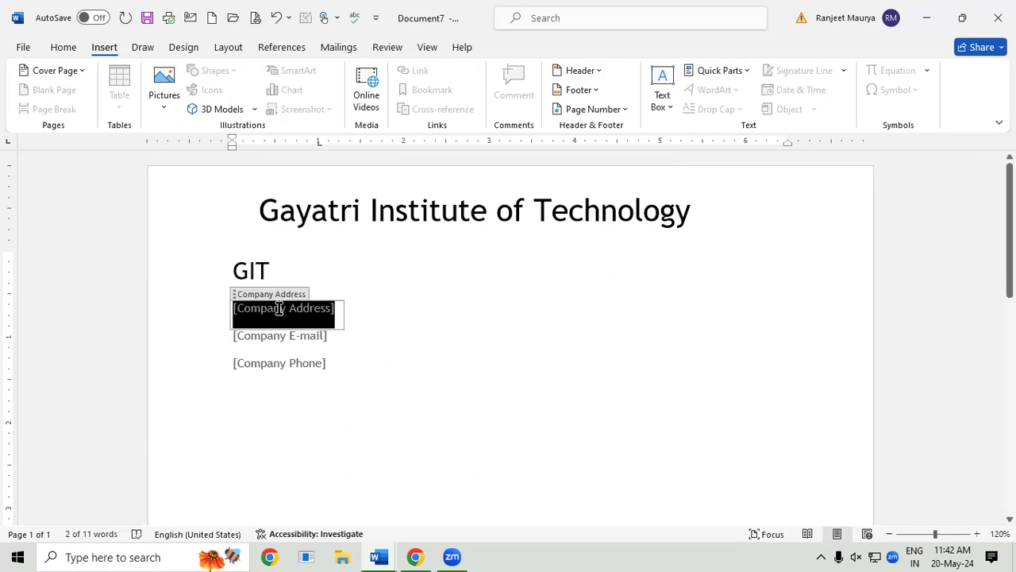
type("PADRAUNA KUS")
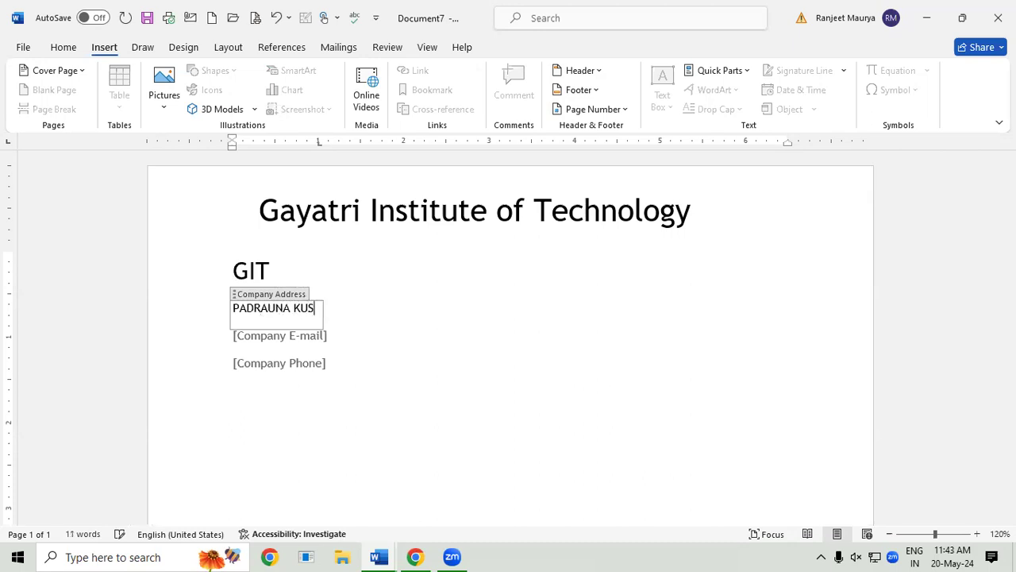
type("HINAGAR")
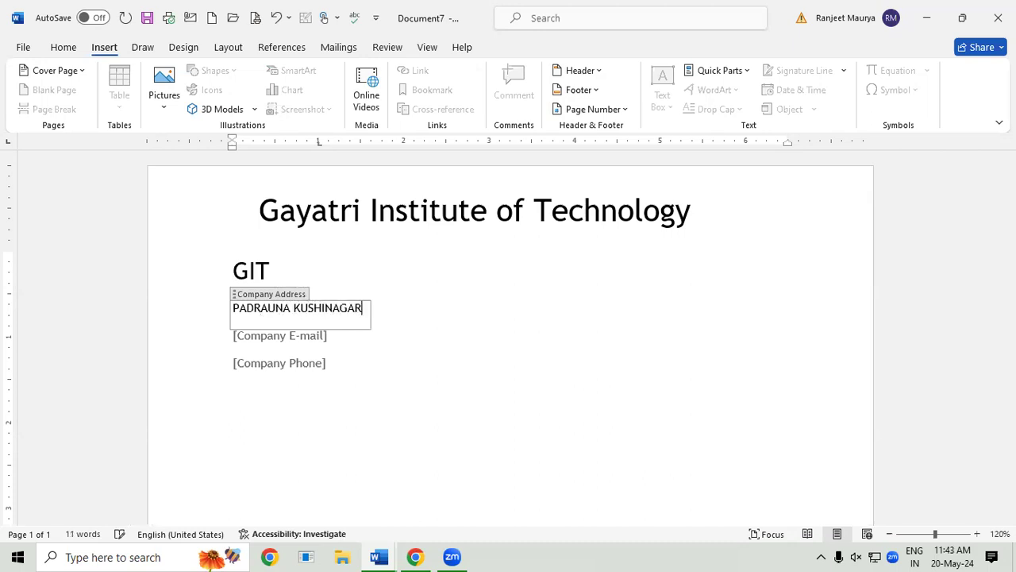
key("shift+Left")
key("shift+Left")
key("shift+Left")
key("shift+Left")
key("shift+Left")
key("shift+Left")
key("shift+Left")
key("shift+Left")
key("shift+Left")
key("shift+Left")
key("shift+Left")
key("shift+Left")
key("shift+Left")
key("shift+Left")
key("shift+Left")
key("shift+Left")
key("shift+Left")
key("shift+Left")
key("shift+Left")
key("shift+Left")
key("shift+Left")
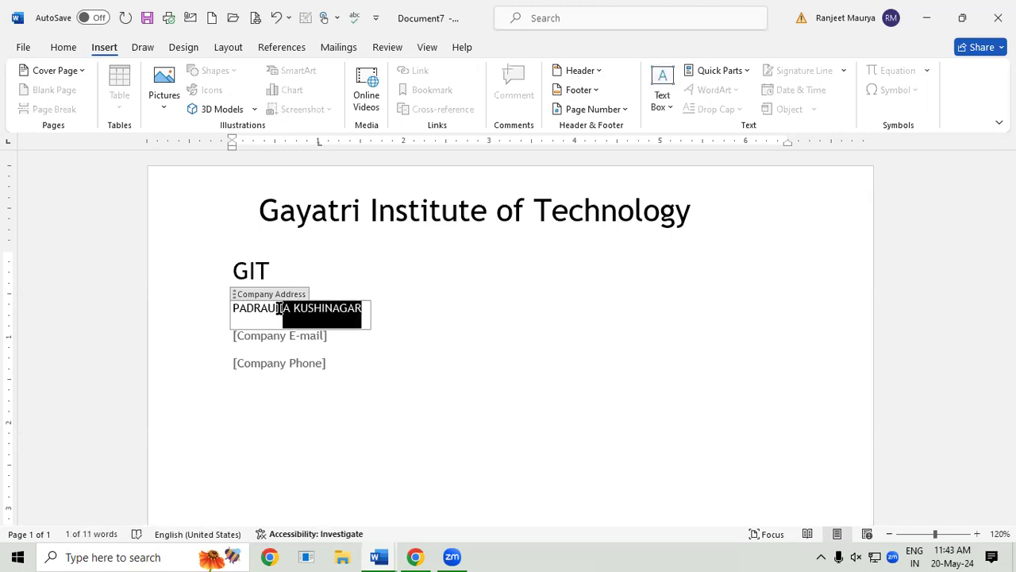
key("ctrl+bracketright")
key("ctrl+bracketright")
key("ctrl+bracketright")
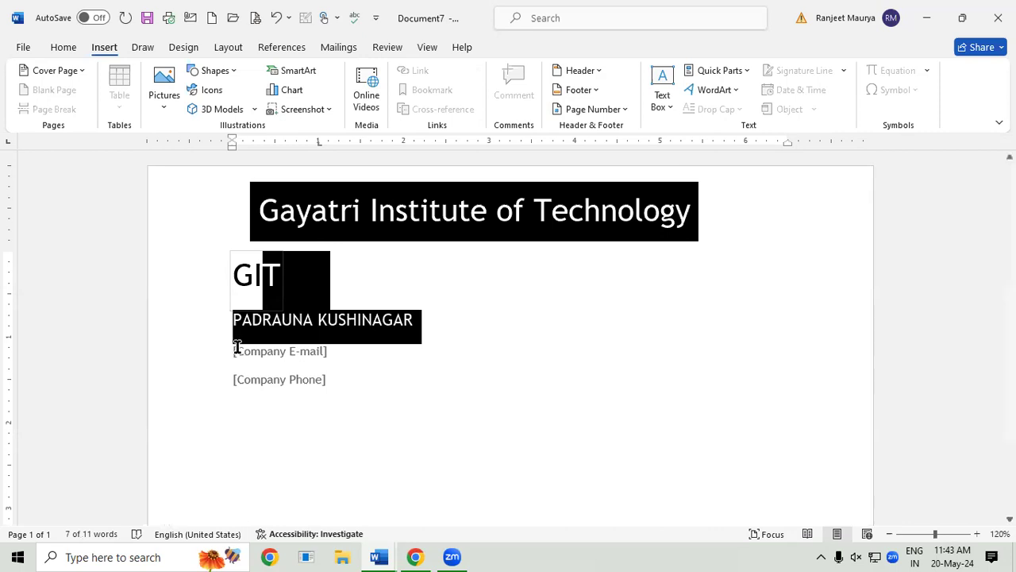
Step: Enter the institute's e-mail address in the Company E-mail field, making its first letter lowercase
left_click(260, 362)
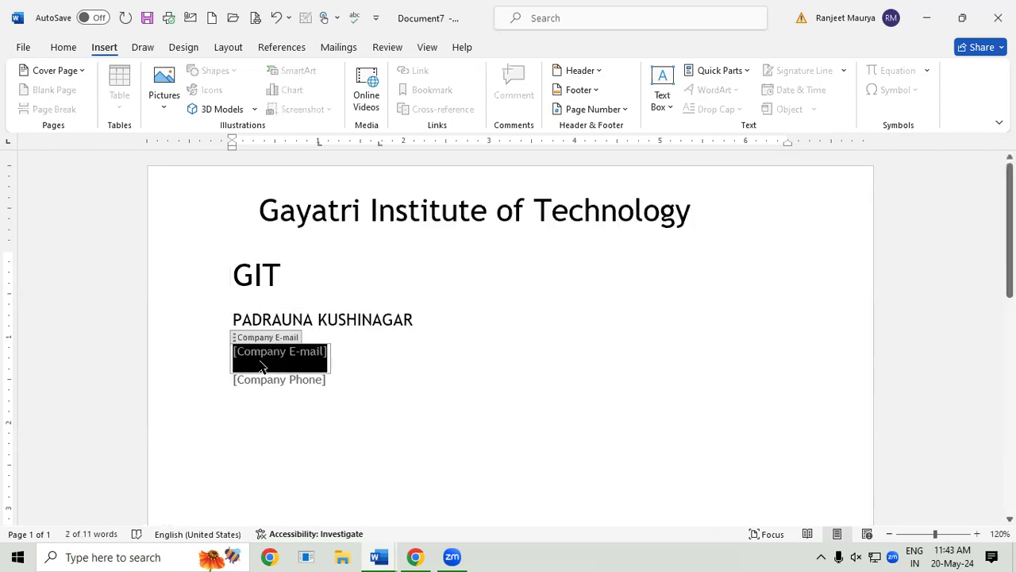
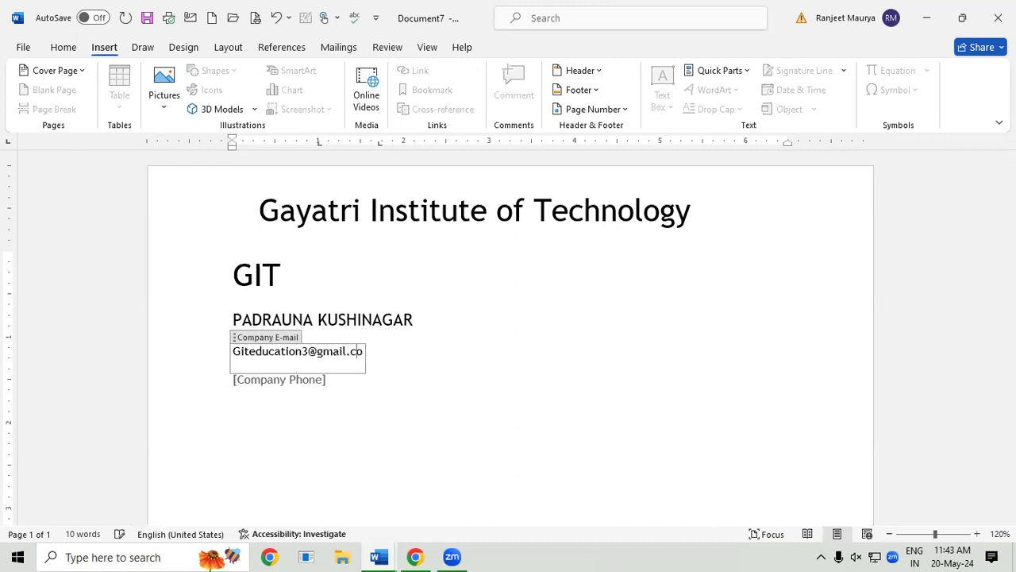
left_click(239, 351)
key("BackSpace")
type("g")
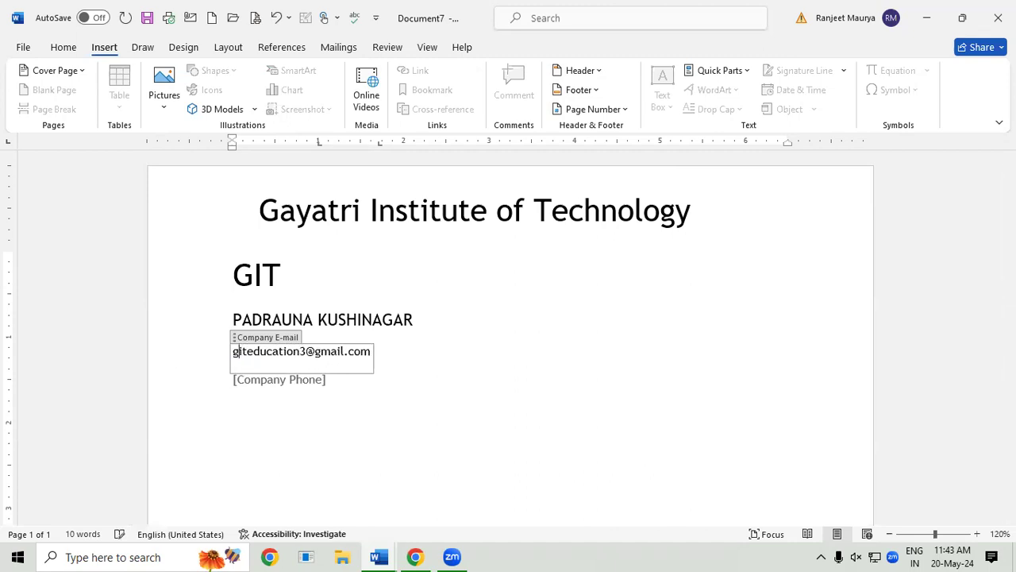
Step: Enter the institute's phone number in the Company Phone field, correcting an extra digit
left_click(287, 391)
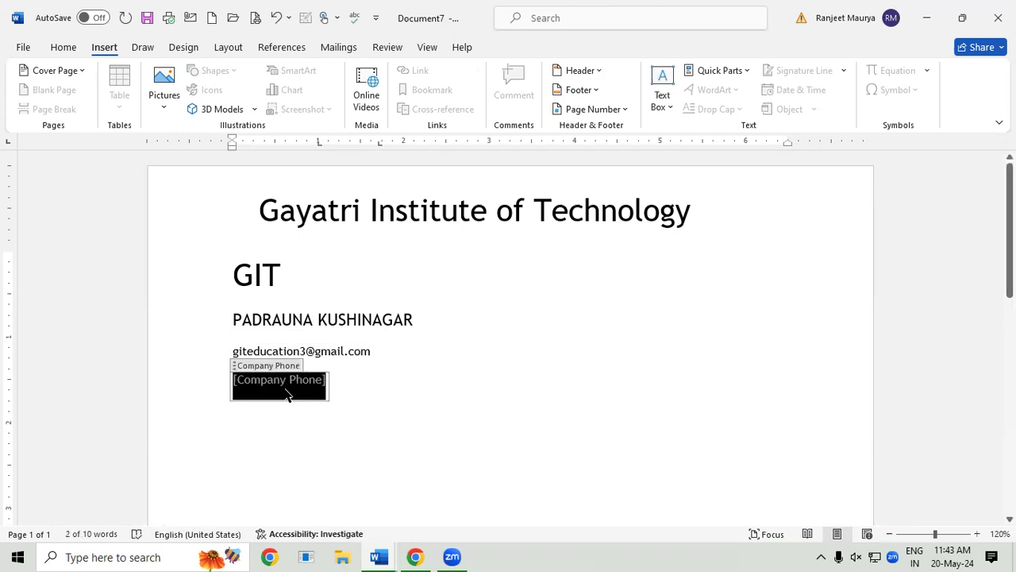
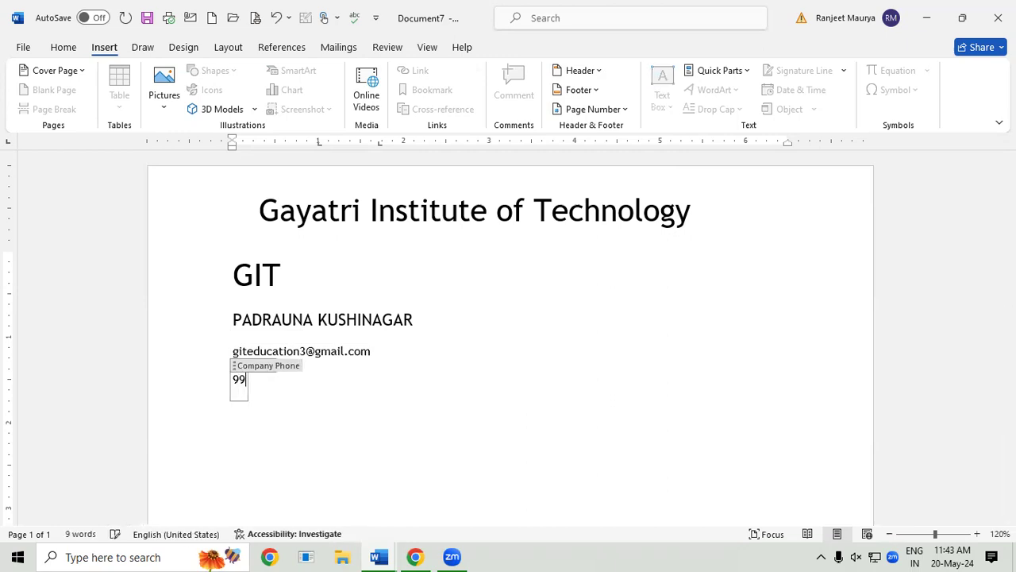
left_click(393, 409)
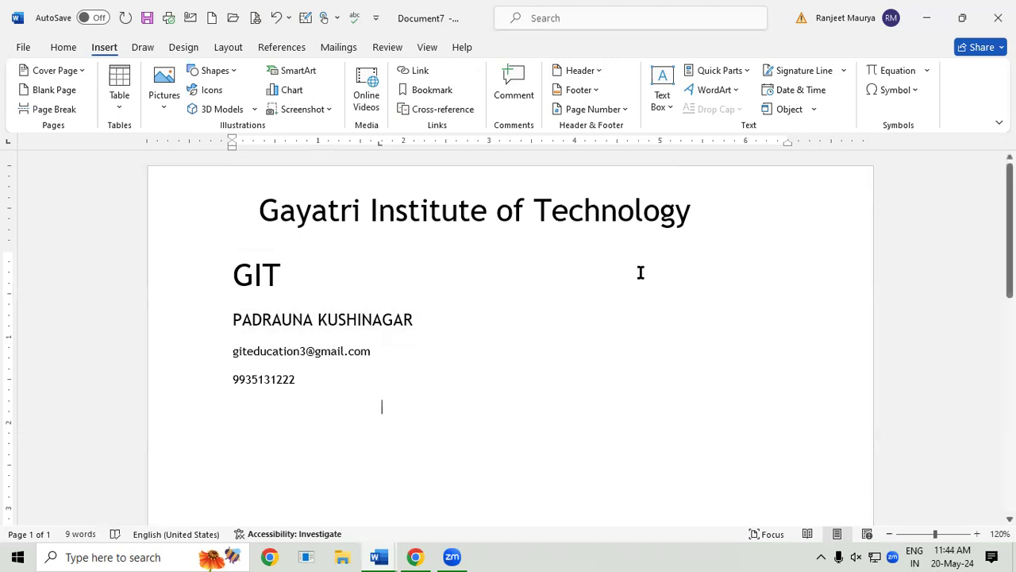
Step: Paste a copy of the 'Gayatri Institute of Technology' title box below the contact lines
left_click(617, 208)
left_click(634, 242)
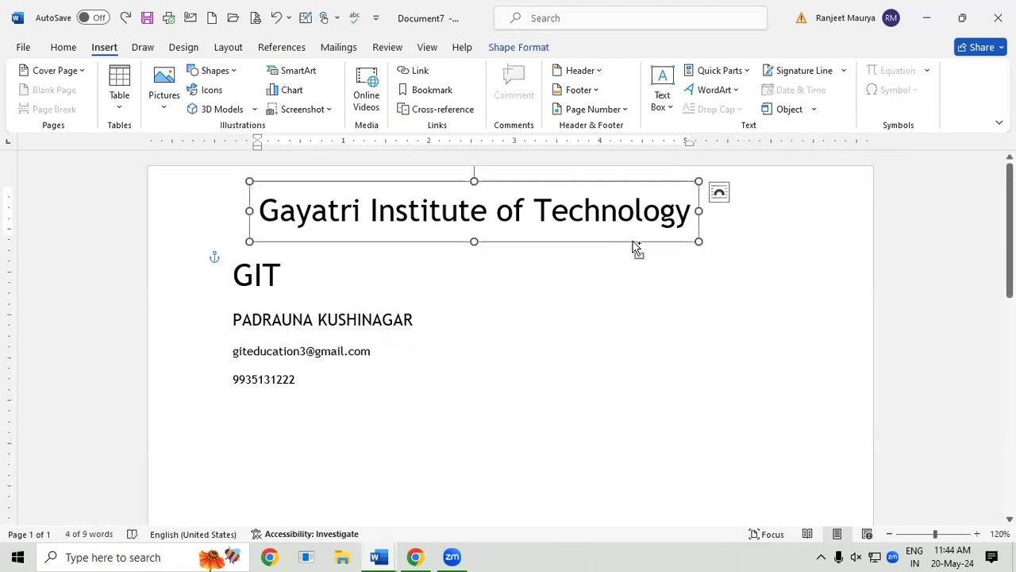
left_click(558, 442)
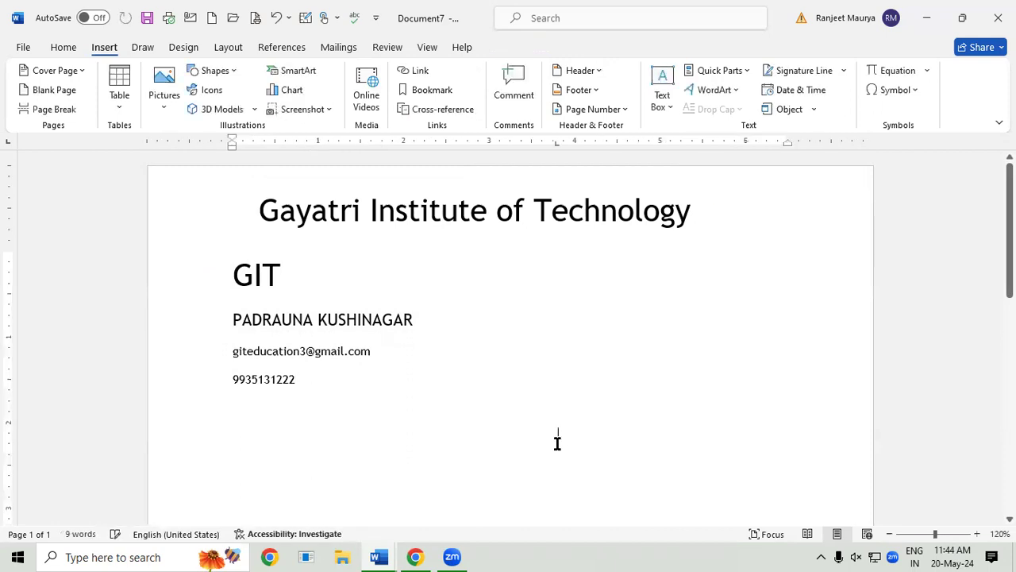
double_click(281, 438)
key("ctrl+v")
left_click(765, 443)
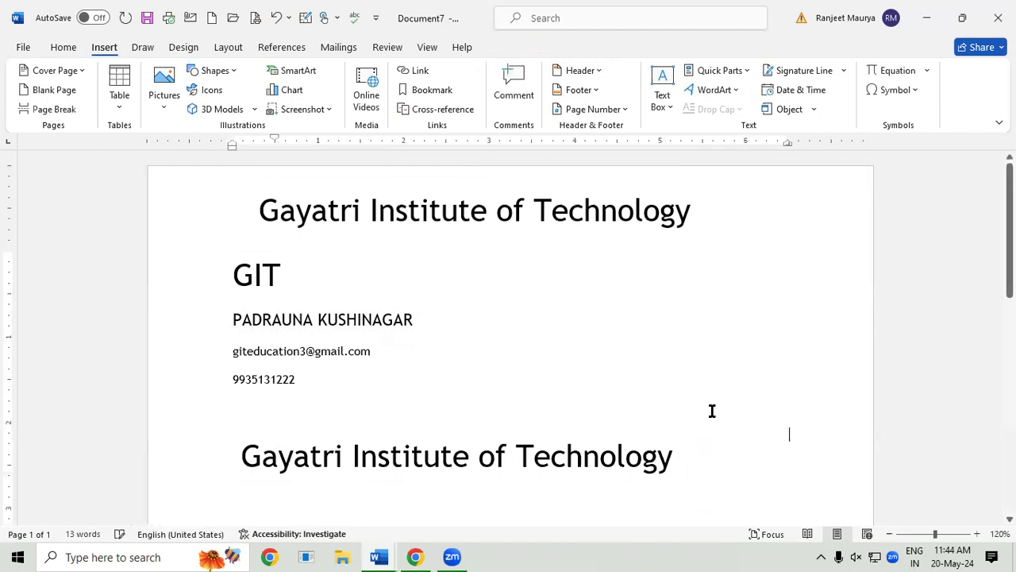
scroll(835, 315, "down", 3)
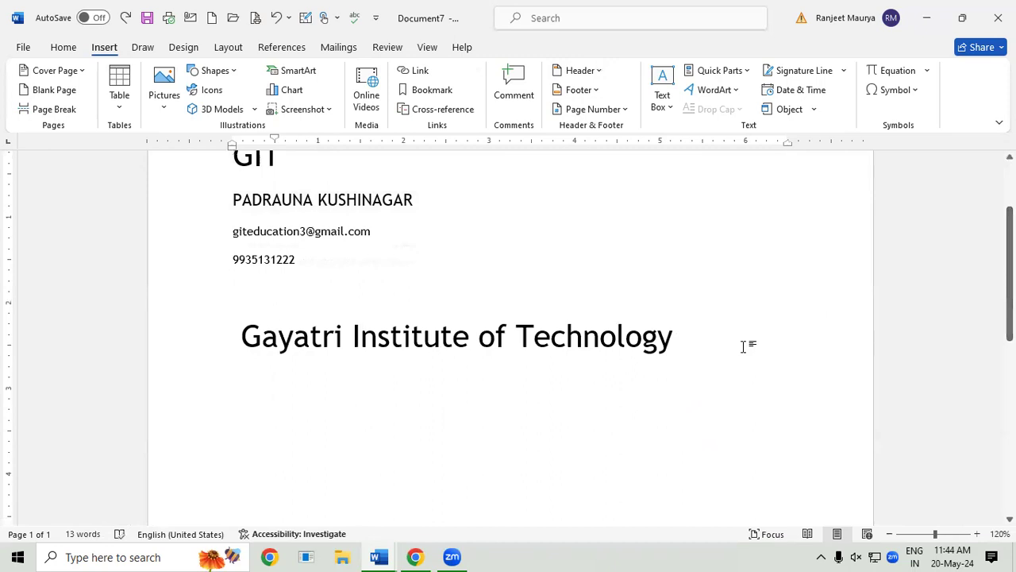
left_click(245, 403)
Step: Insert Company and Company Address property fields on separate lines under the copied title
left_click(706, 70)
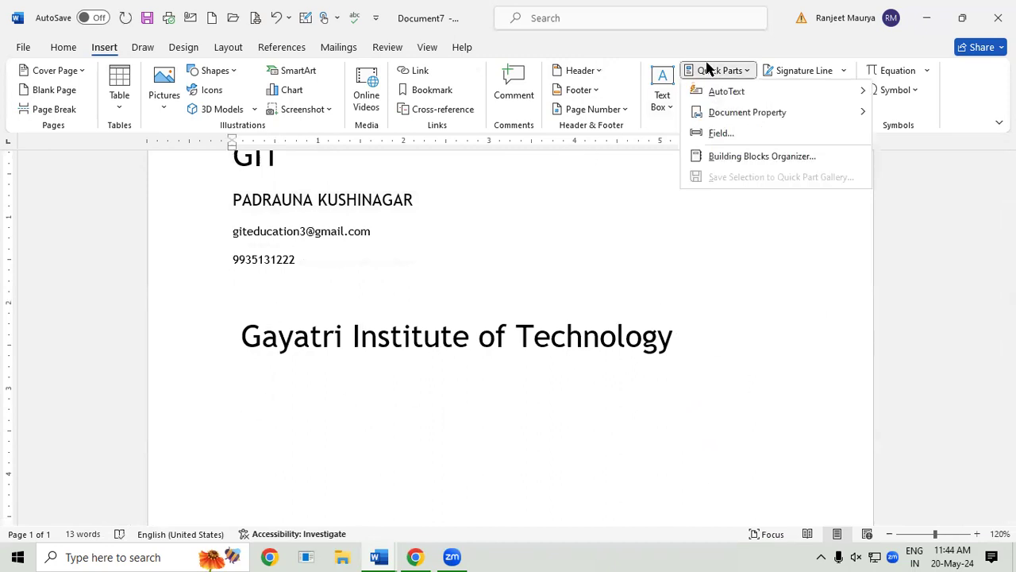
mouse_move(767, 117)
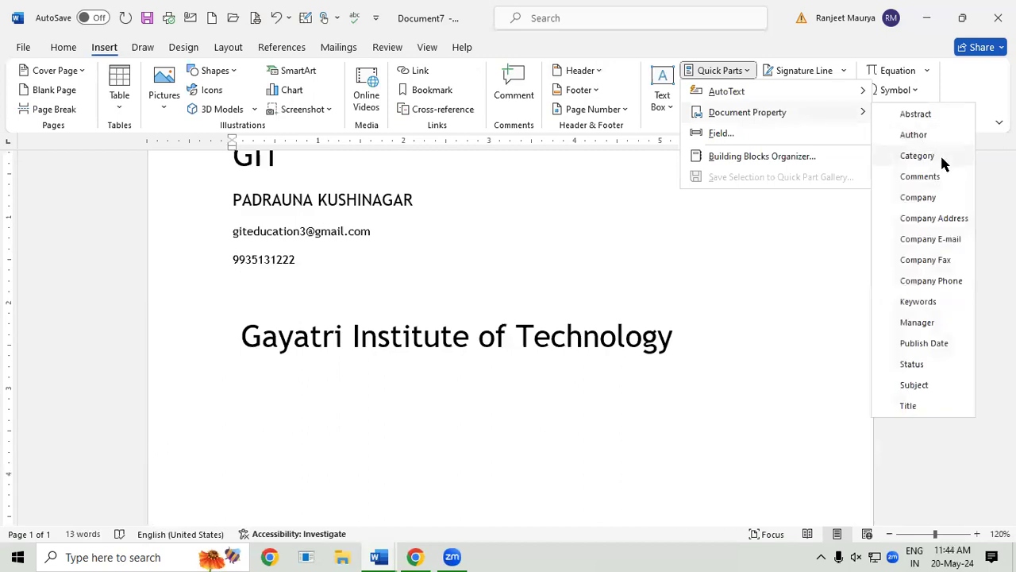
left_click(918, 196)
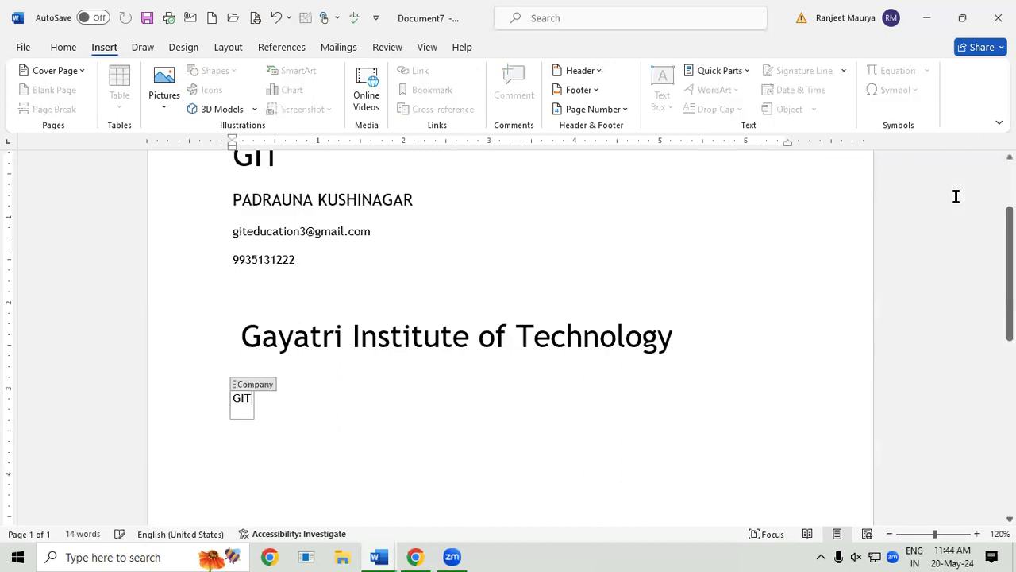
left_click(328, 409)
key("Return")
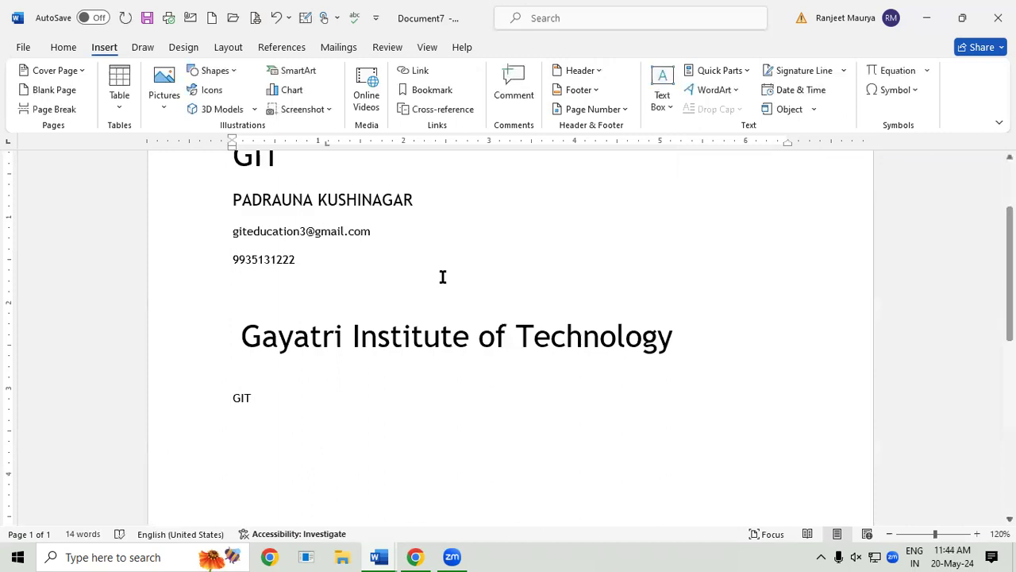
left_click(719, 70)
mouse_move(803, 109)
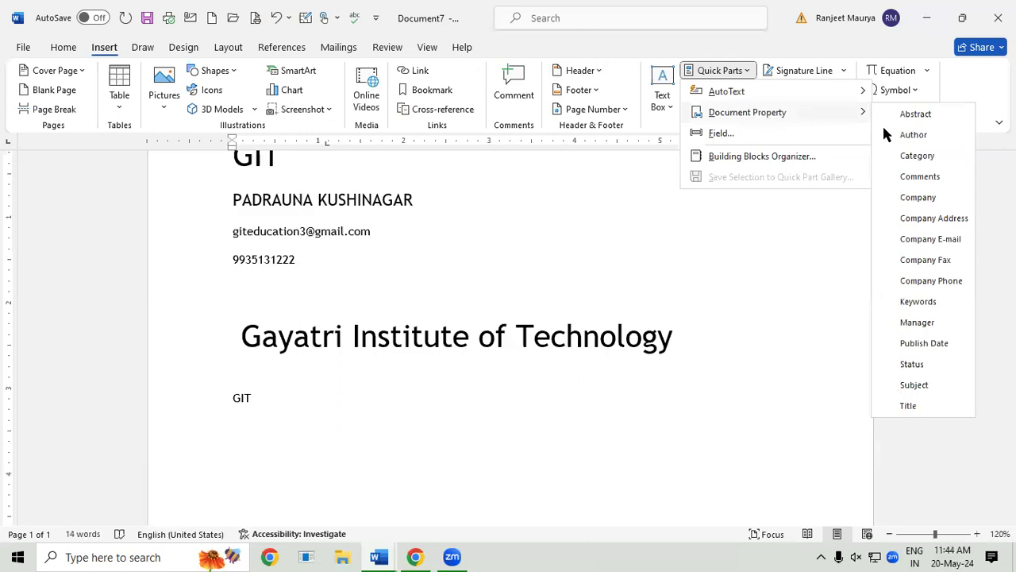
left_click(942, 221)
left_click(403, 443)
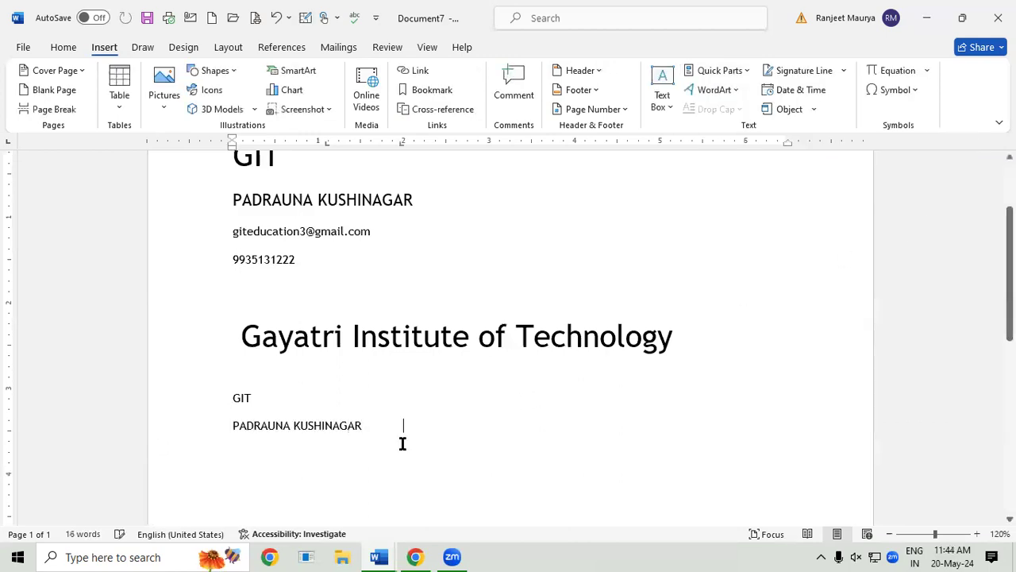
key("Return")
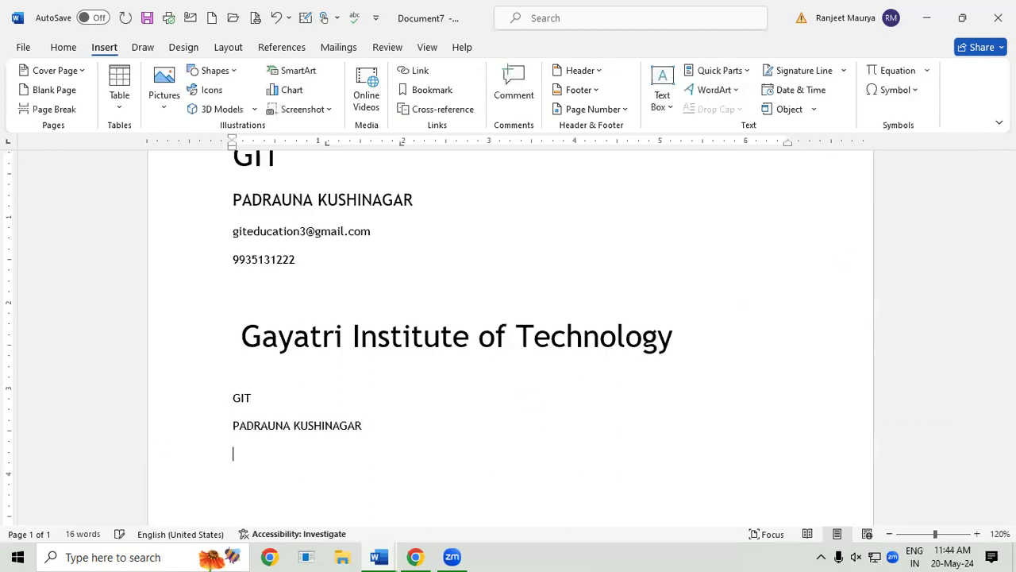
Step: Insert Company E-mail and Company Phone property fields on the following lines
left_click(734, 71)
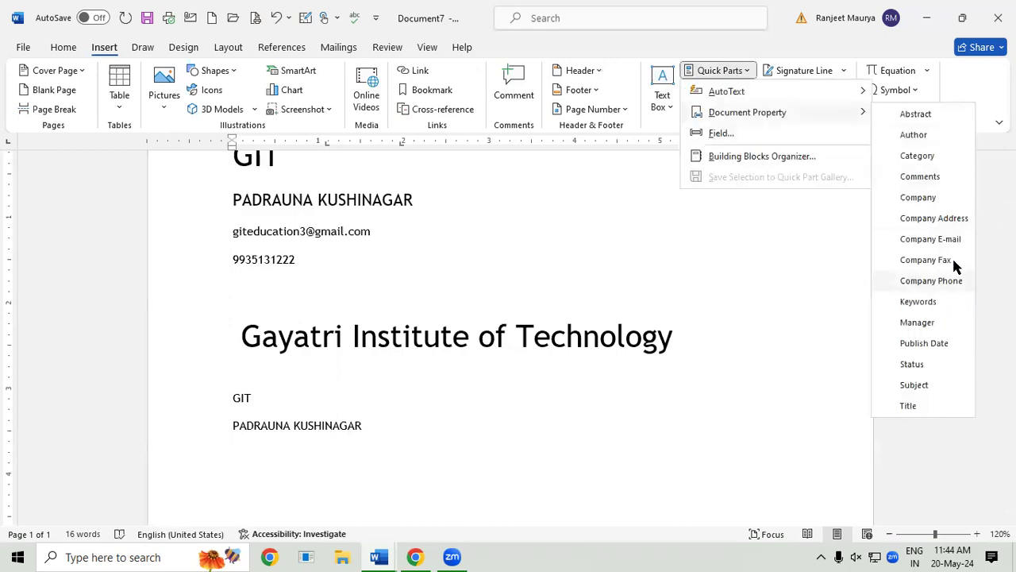
left_click(957, 238)
left_click(484, 454)
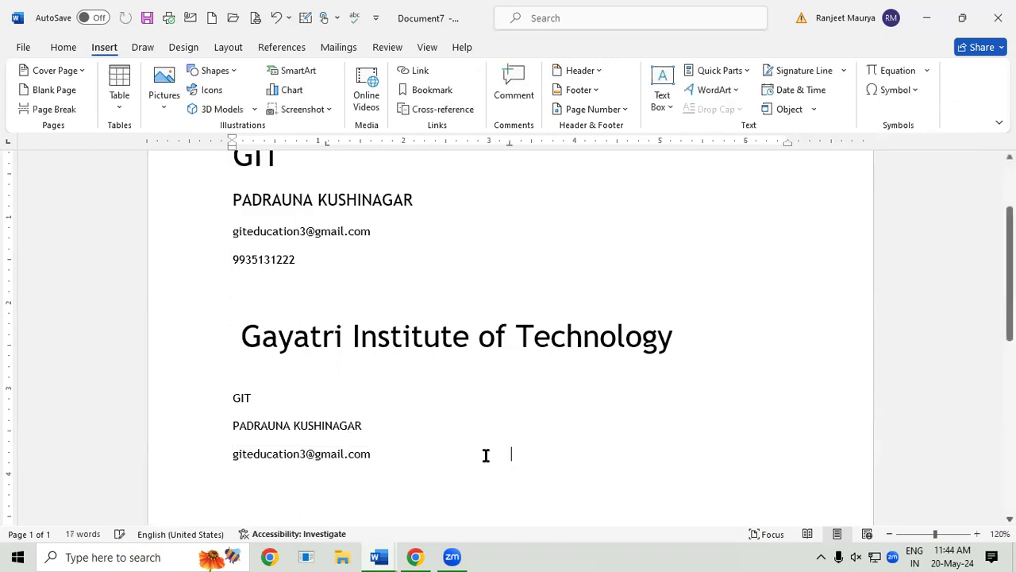
key("Return")
left_click(743, 70)
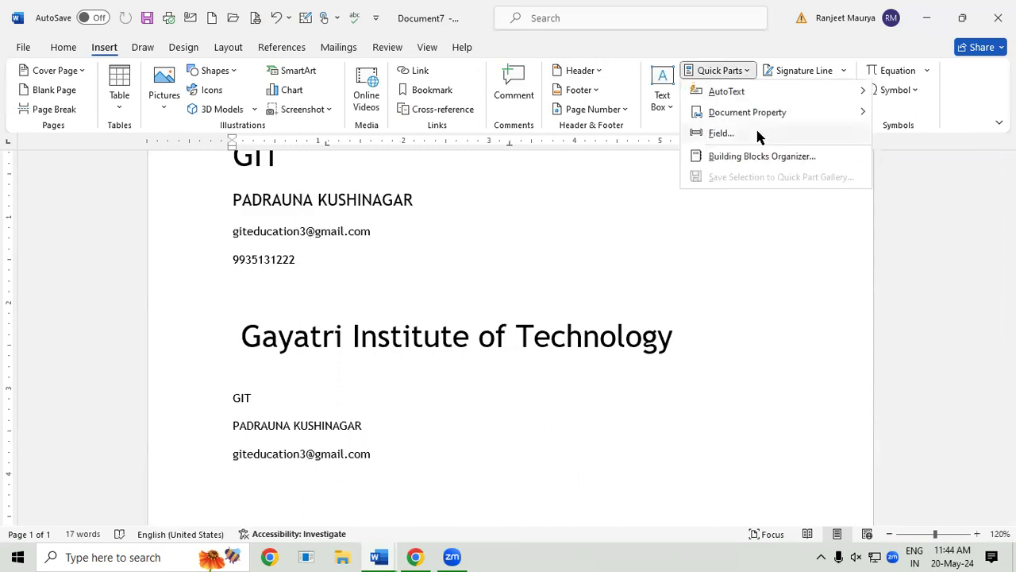
mouse_move(775, 111)
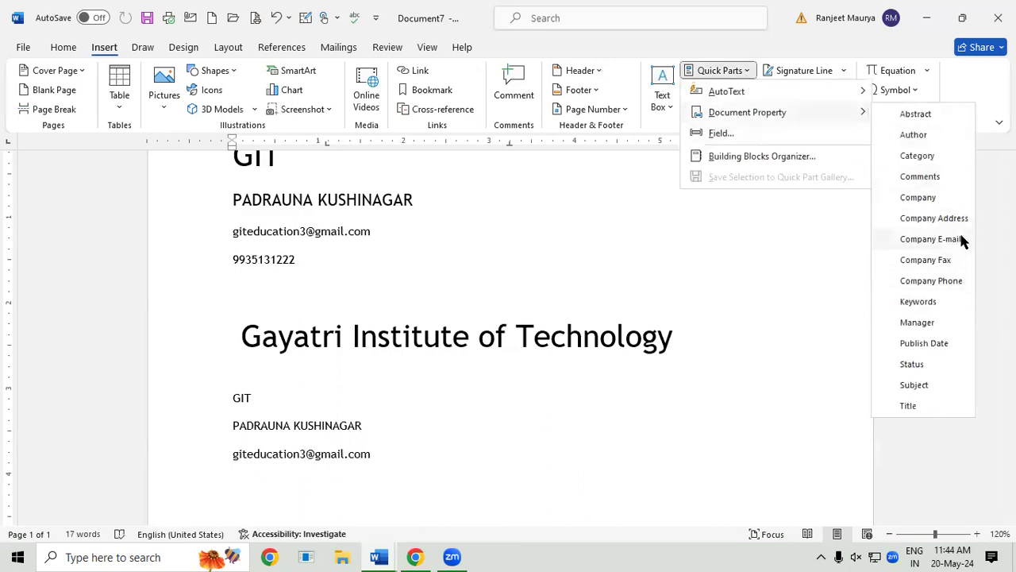
left_click(932, 281)
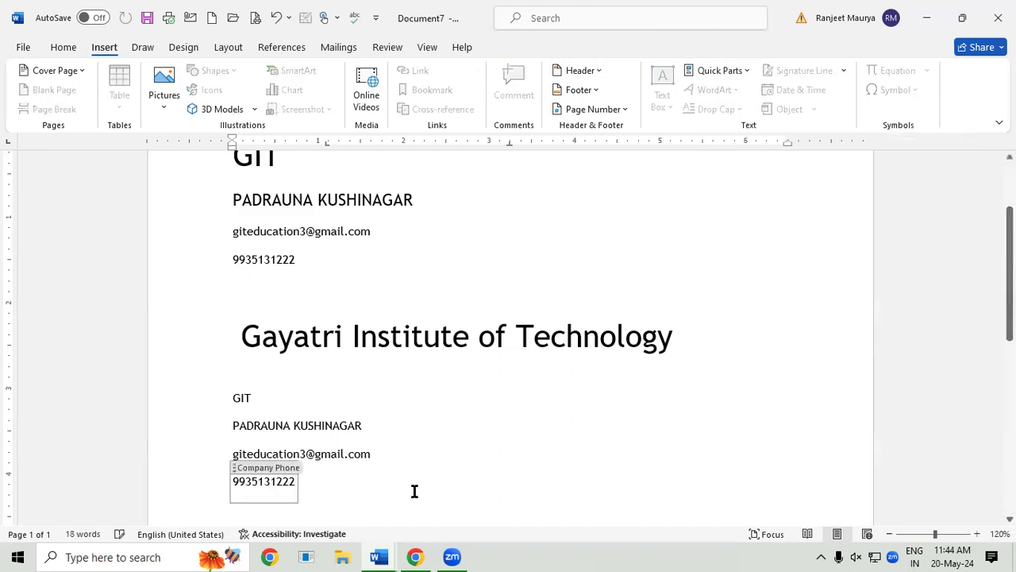
scroll(415, 491, "down", 1)
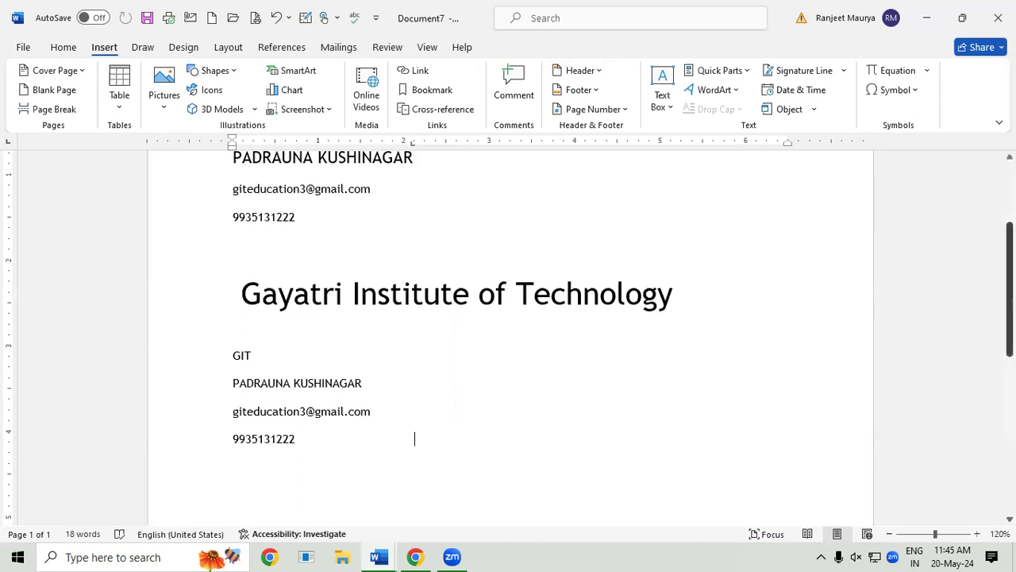
scroll(508, 333, "up", 3)
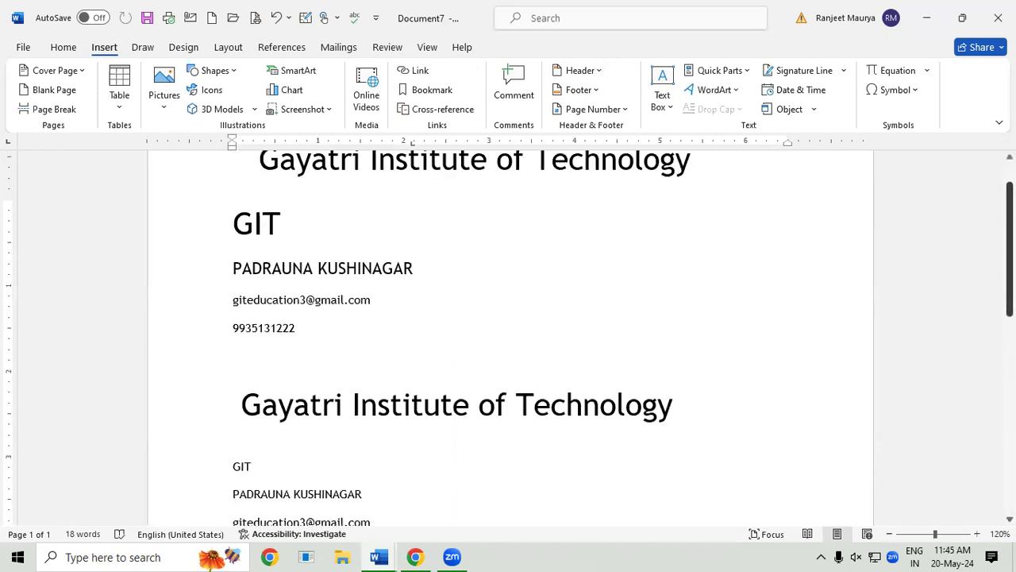
left_click_drag(248, 159, 422, 353)
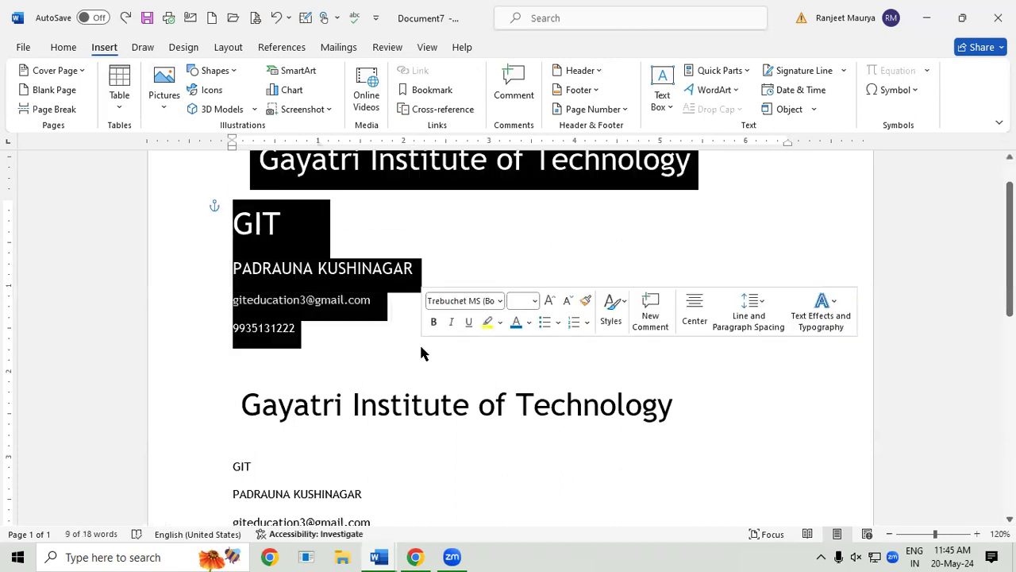
left_click(360, 478)
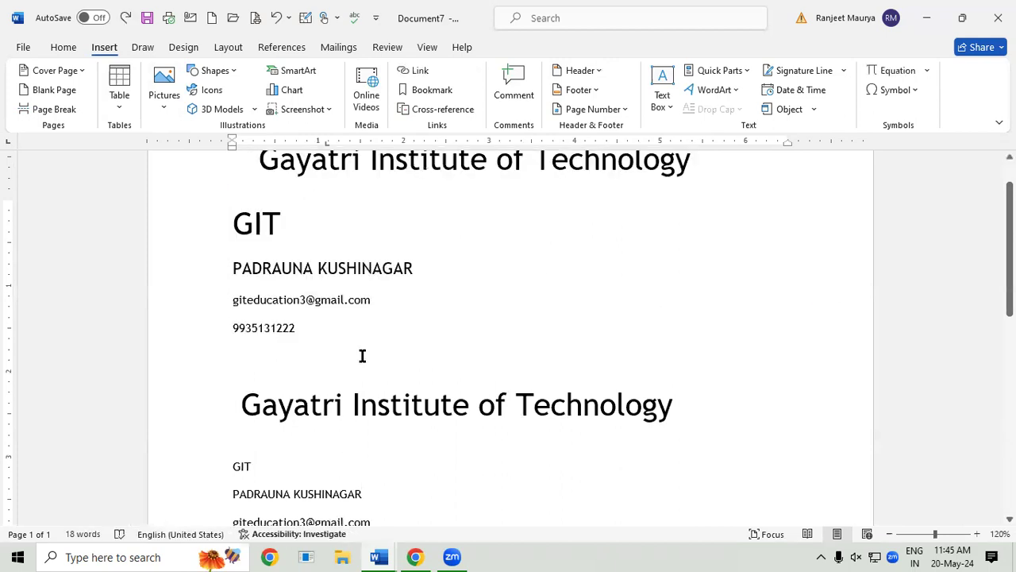
left_click(737, 71)
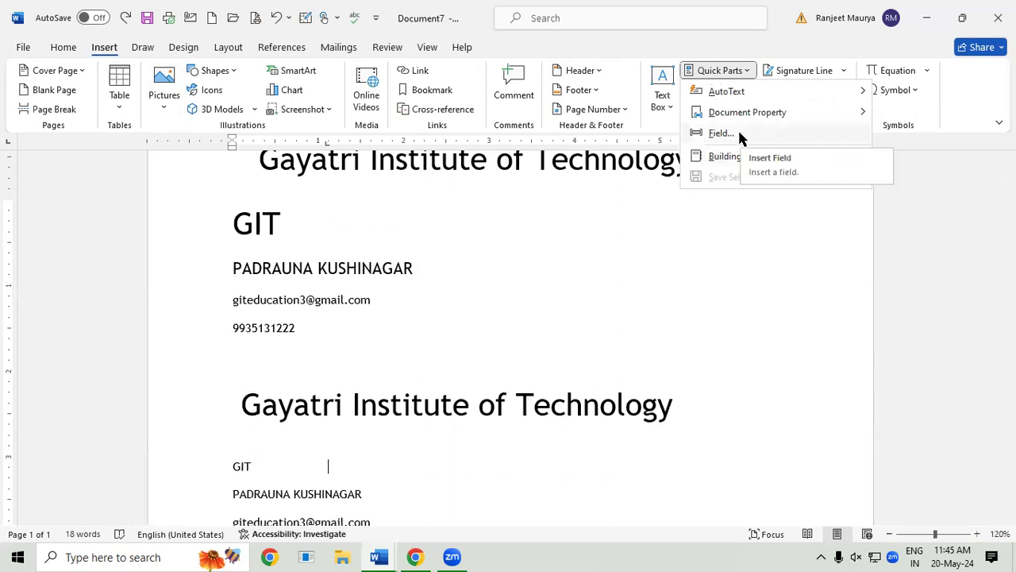
left_click(701, 333)
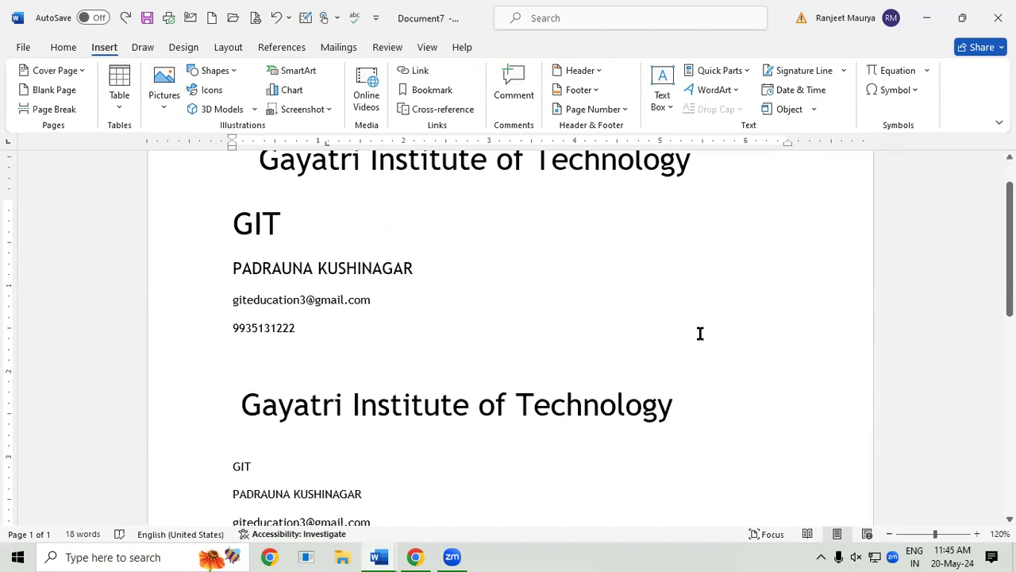
key("ctrl")
scroll(466, 503, "down", 1)
scroll(466, 503, "up", 1)
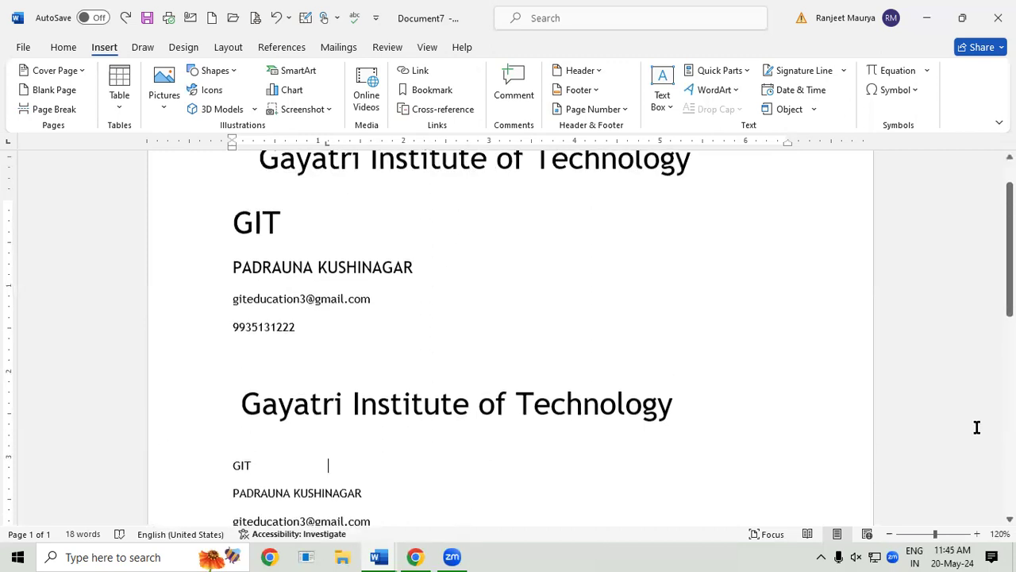
left_click_drag(1009, 270, 1009, 365)
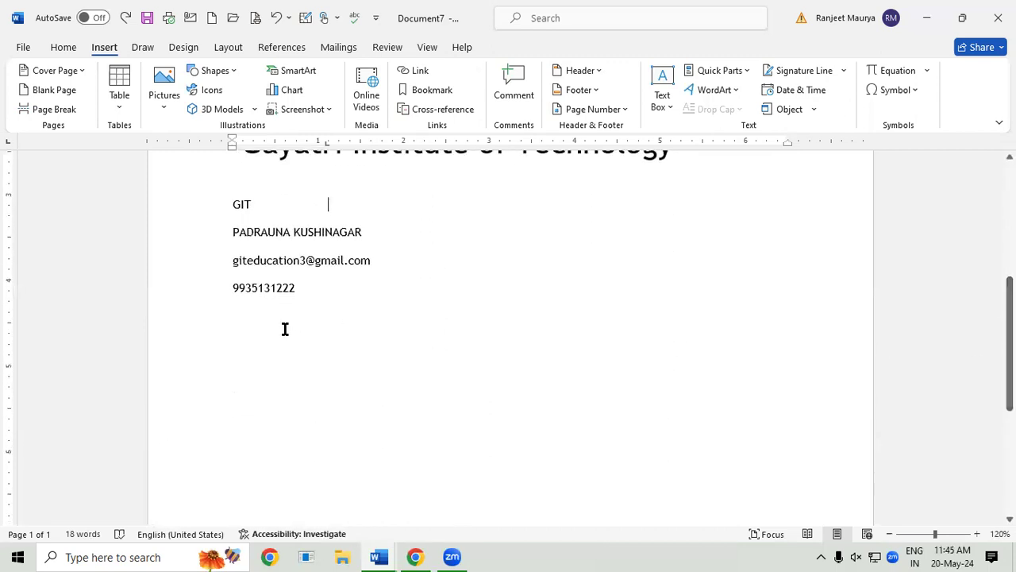
left_click(225, 340)
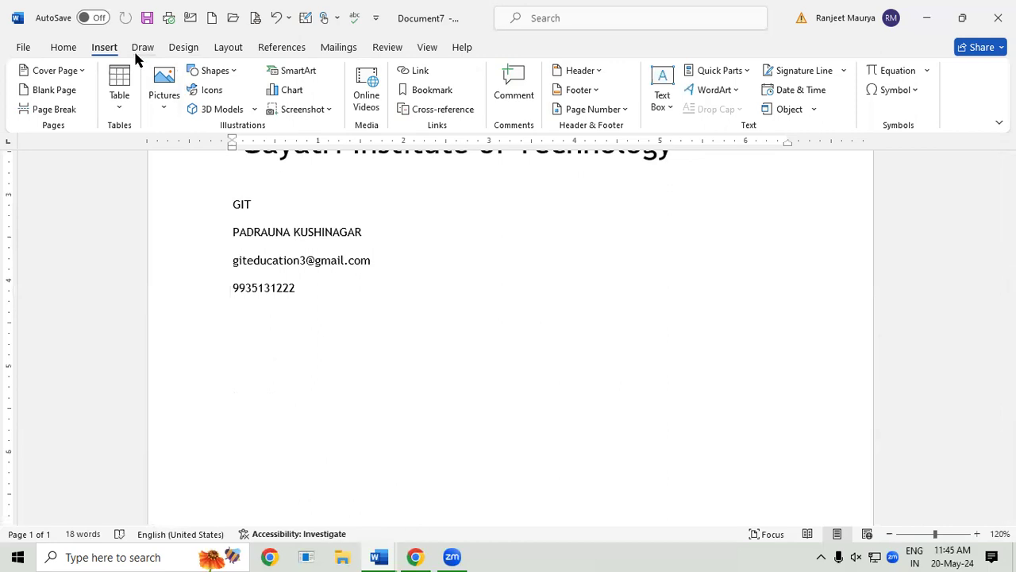
Step: Insert an 8-column by 5-row table and make its rows taller
left_click(119, 84)
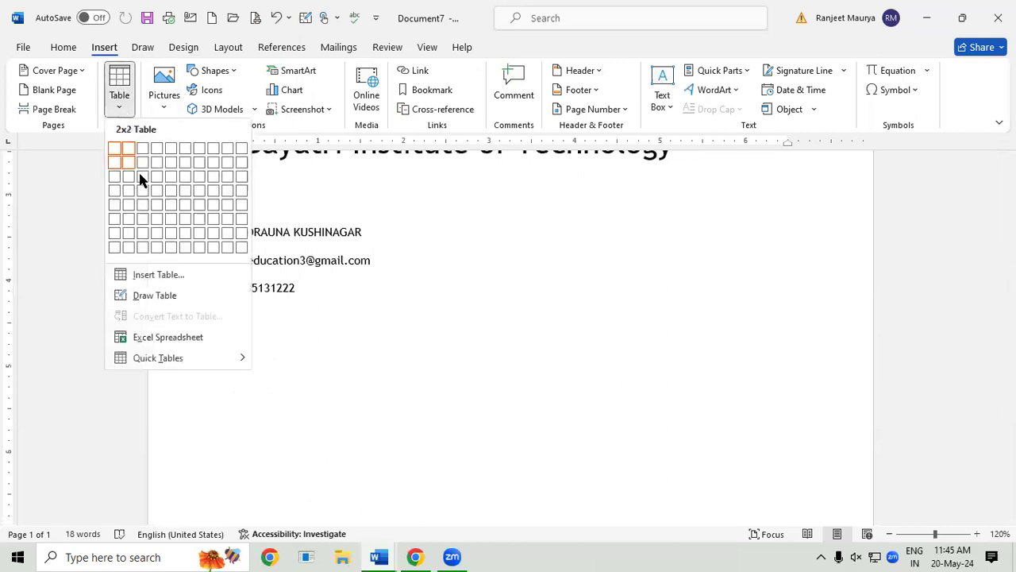
left_click(212, 210)
left_click_drag(791, 411, 791, 454)
Step: Grow the first table row's font to 18 point, then place the cursor in its first cell
left_click_drag(288, 348, 734, 349)
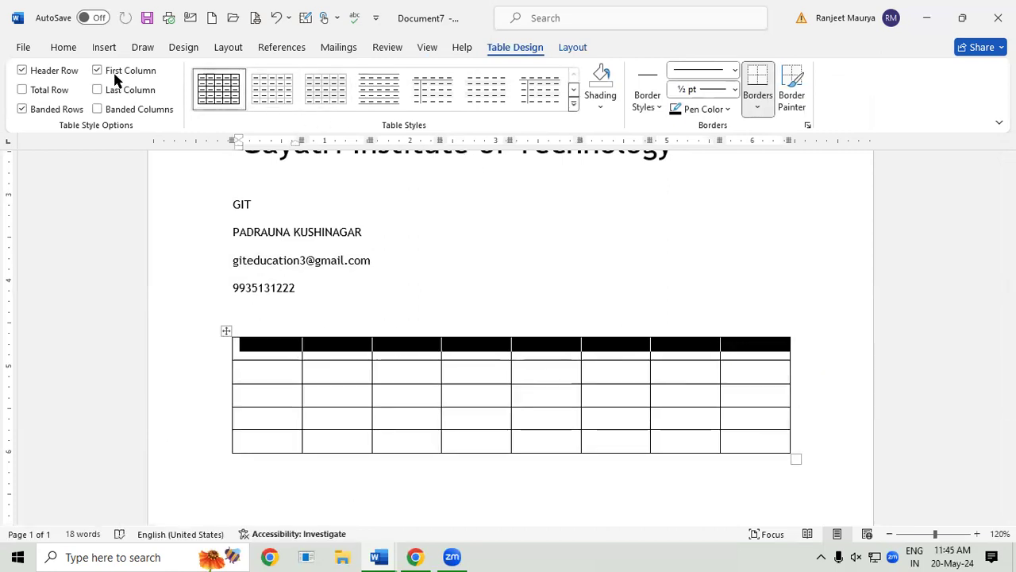
left_click(64, 49)
left_click(214, 75)
left_click(214, 75)
left_click(215, 75)
left_click(215, 75)
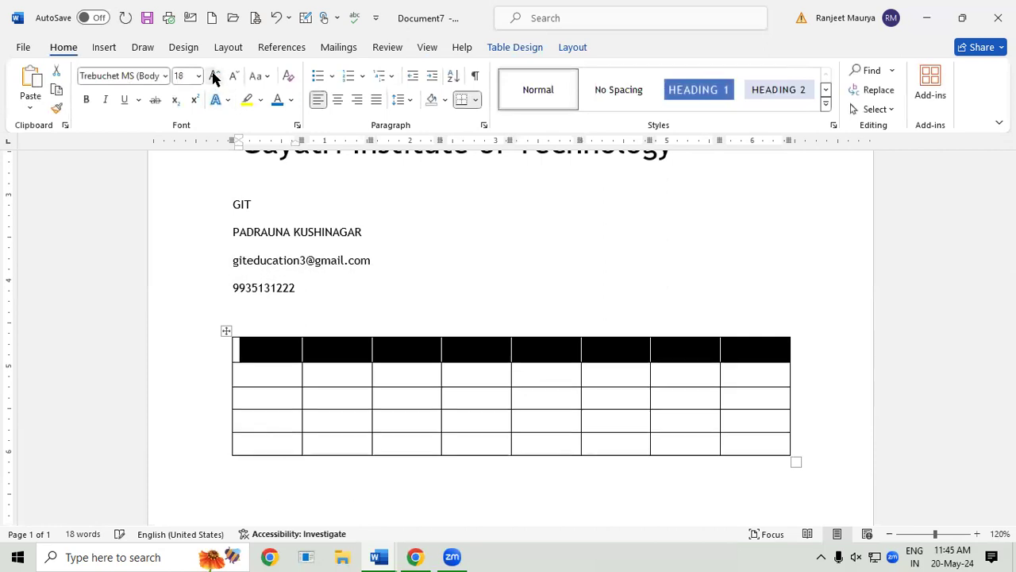
left_click(408, 405)
left_click(278, 350)
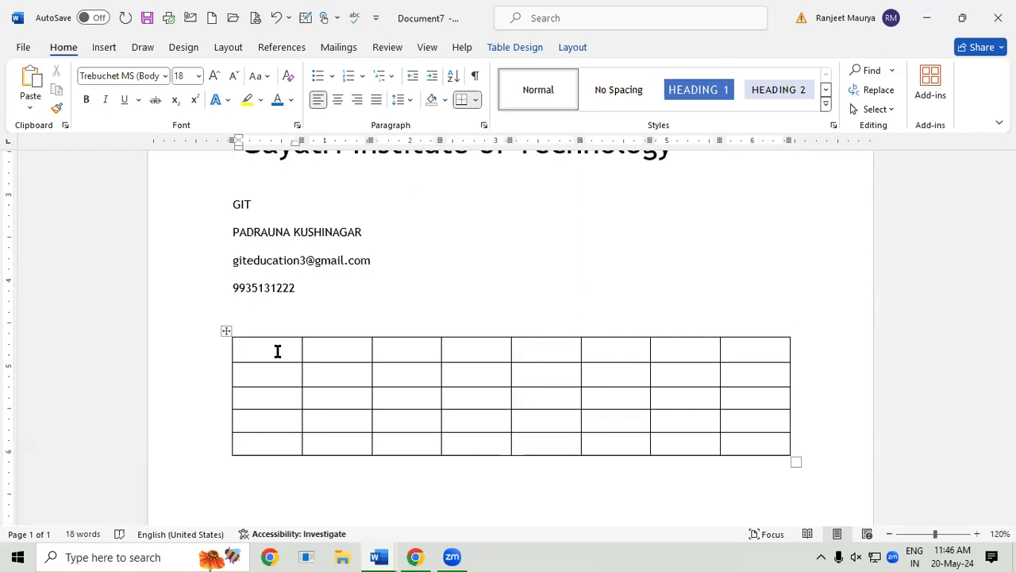
Step: Enter 45 and 21 in the first two top-row cells, erasing a stray 65 below
type("45")
key("Down")
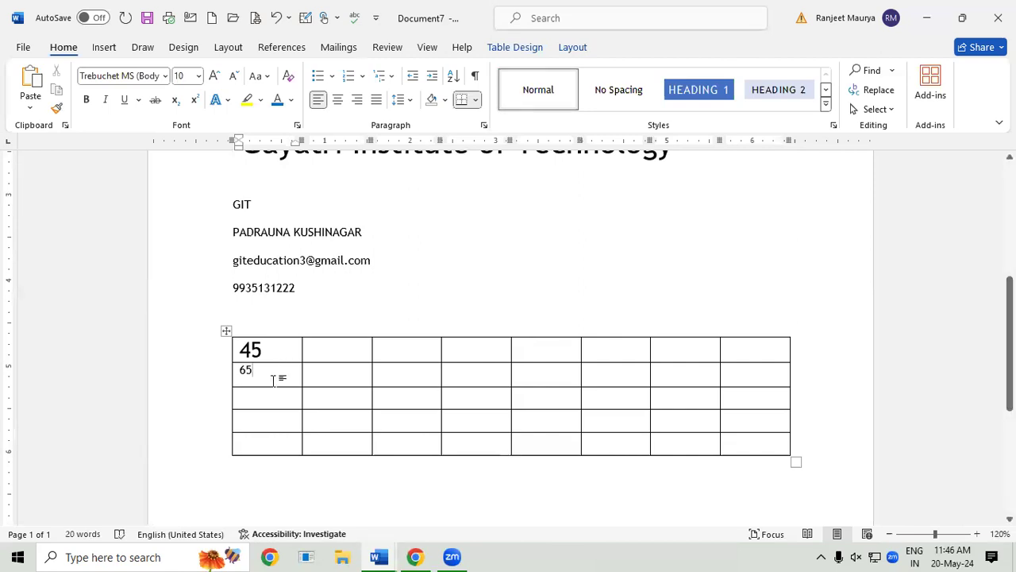
key("BackSpace")
key("BackSpace")
left_click(336, 351)
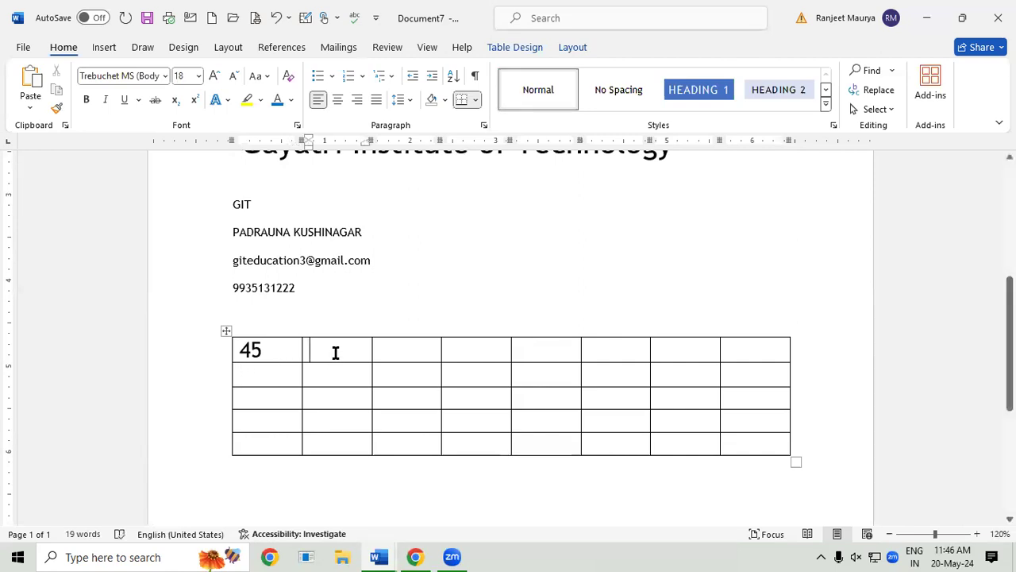
type("21")
key("Down")
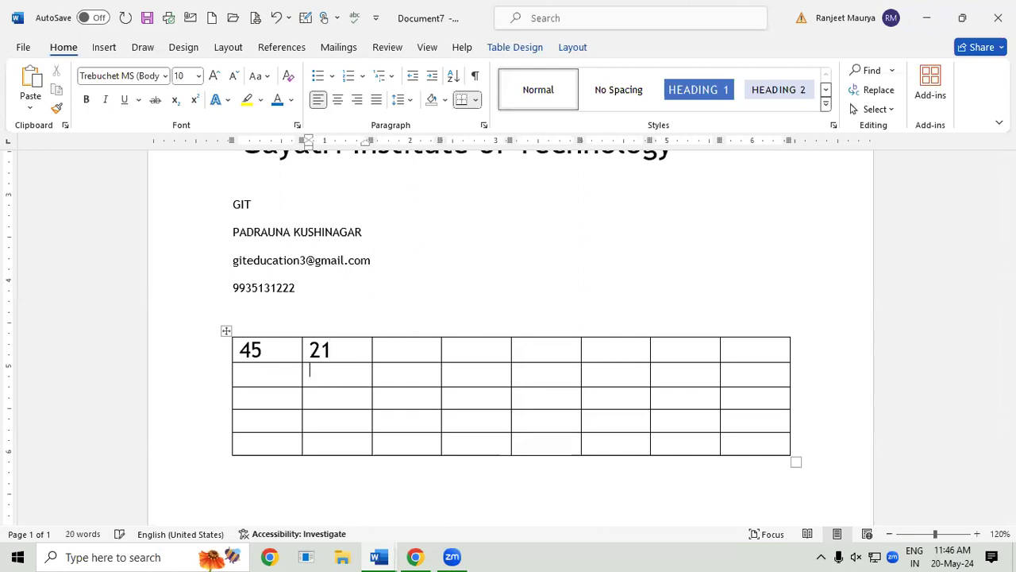
left_click(403, 347)
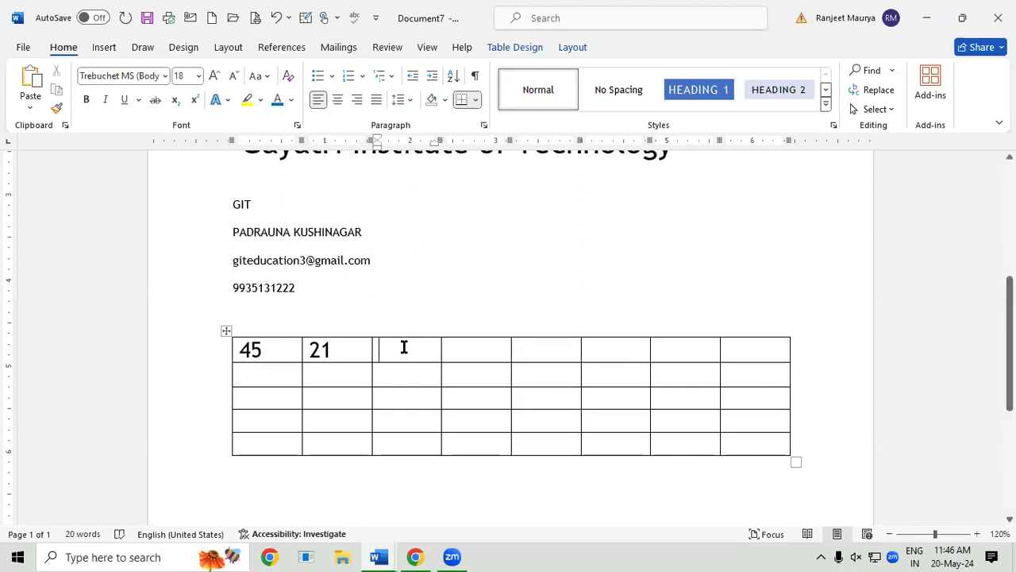
Step: Enter 45, 78, 25, 20 and 52 in the next top-row cells, ending in the eighth
type("45")
key("Tab")
type("78")
key("Tab")
type("25")
key("Tab")
type("20")
key("Tab")
type("52")
key("Tab")
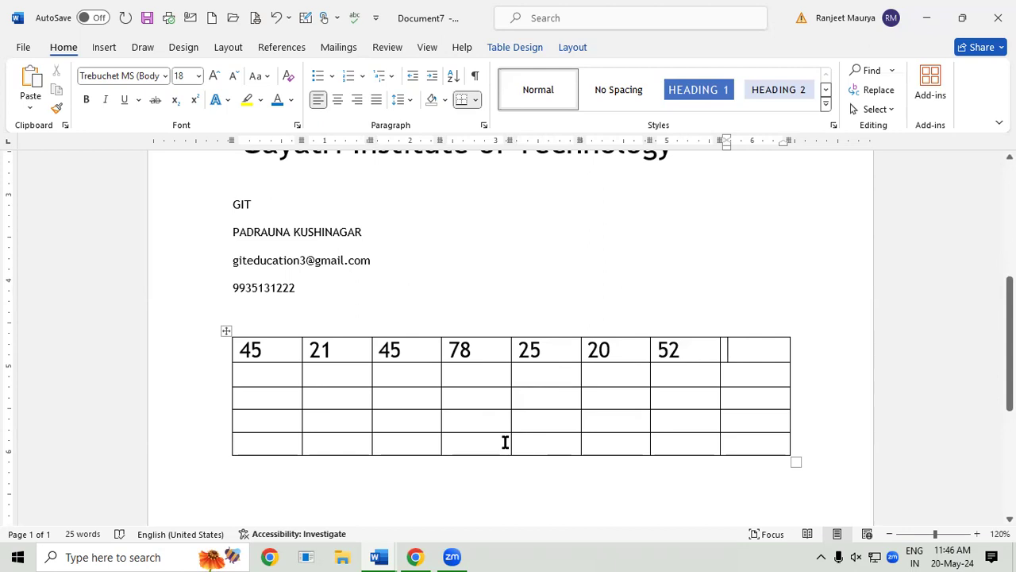
Step: Open the Formula dialog via Quick Parts Field and via Table Layout, closing both without inserting
left_click(104, 49)
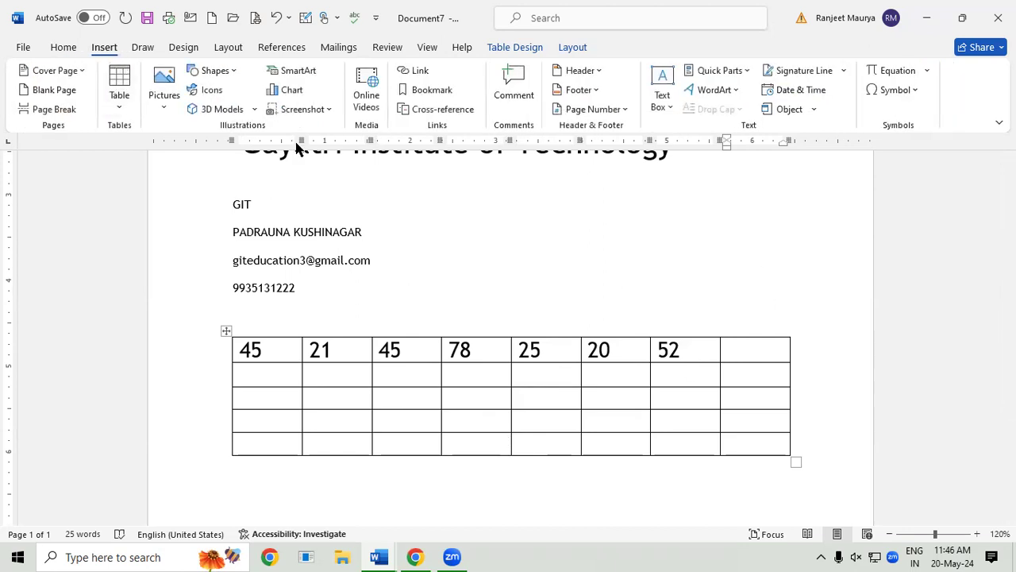
left_click(737, 71)
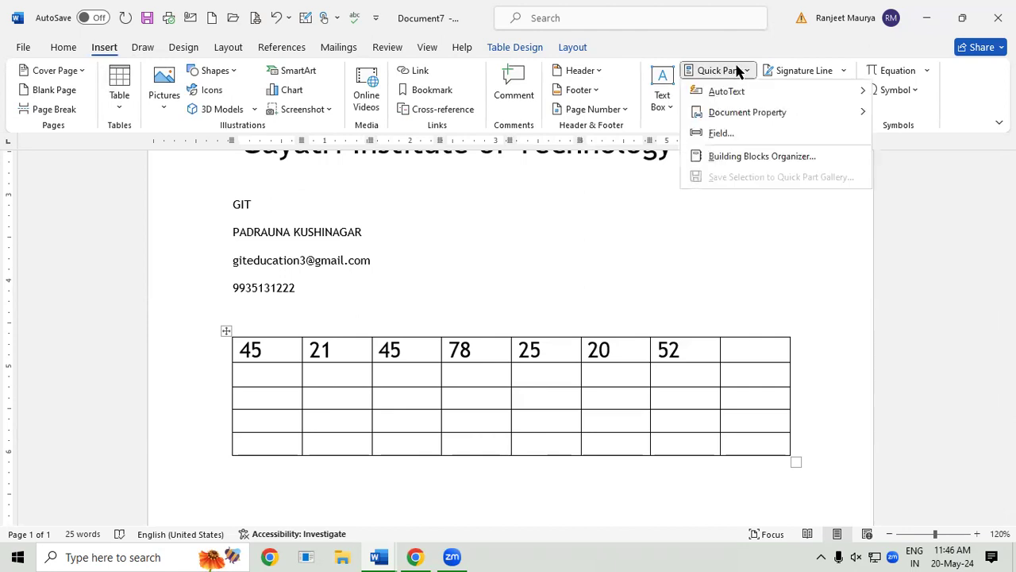
left_click(753, 135)
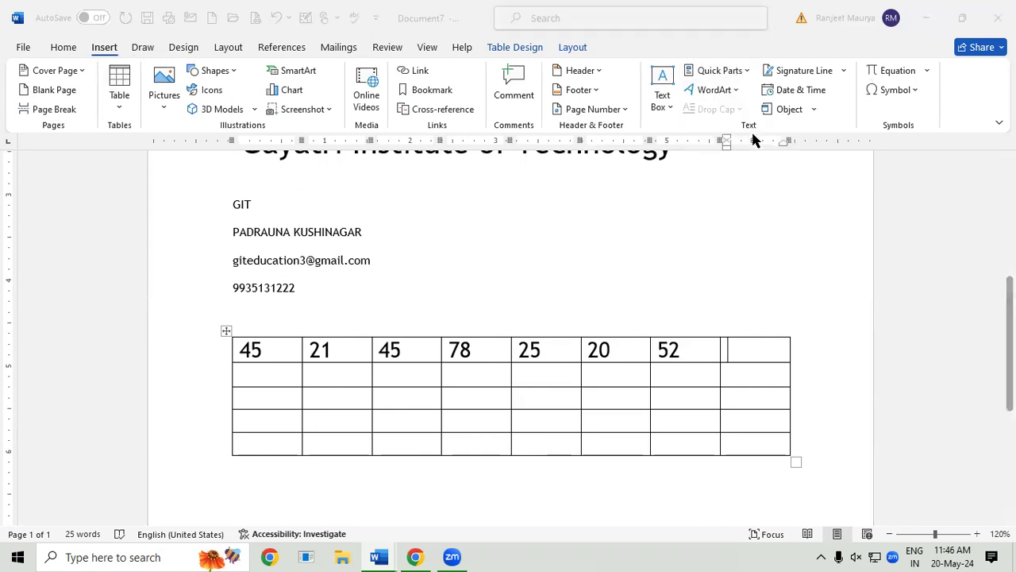
left_click(482, 166)
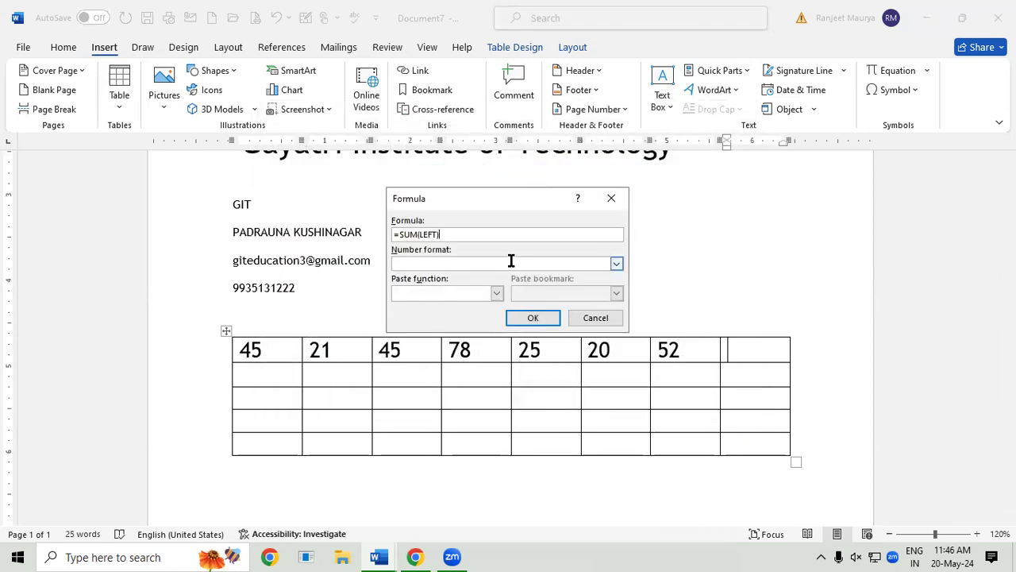
left_click(611, 197)
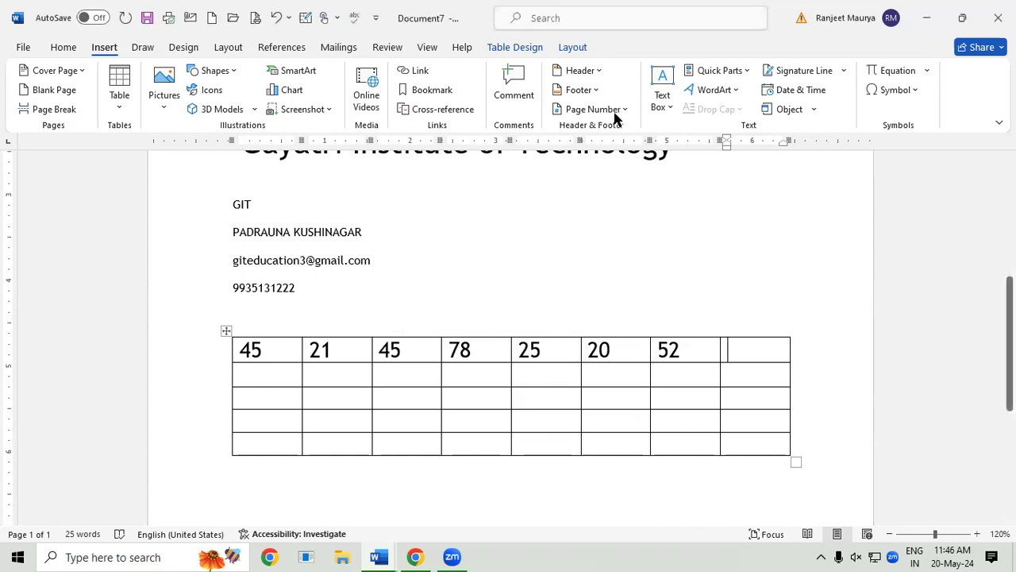
left_click(575, 48)
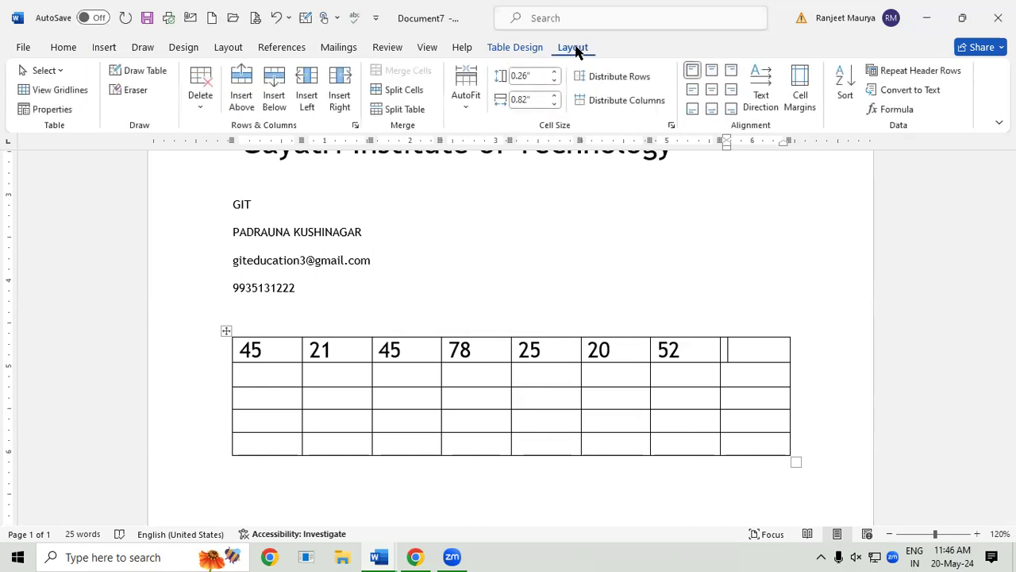
left_click(897, 110)
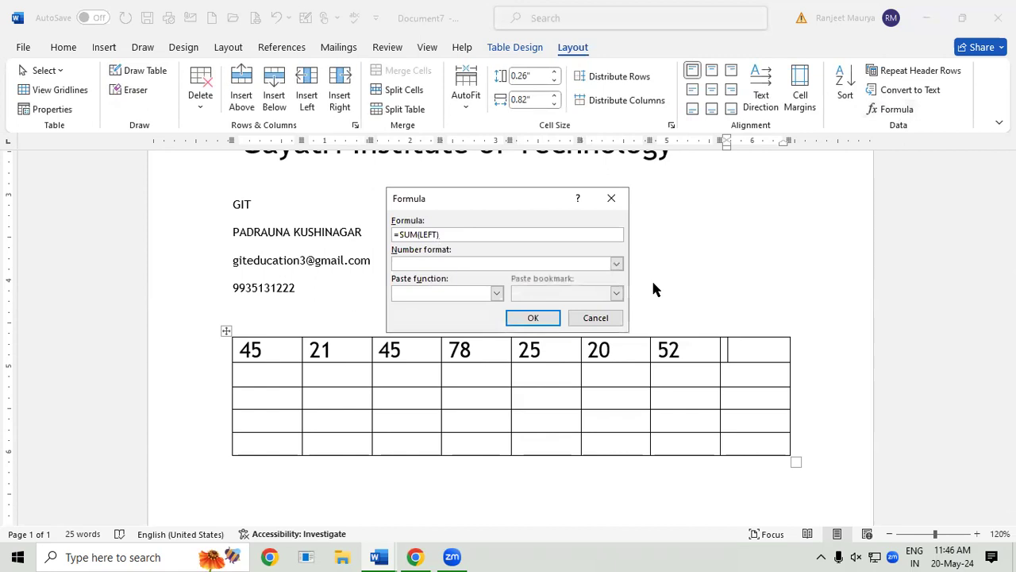
left_click(613, 198)
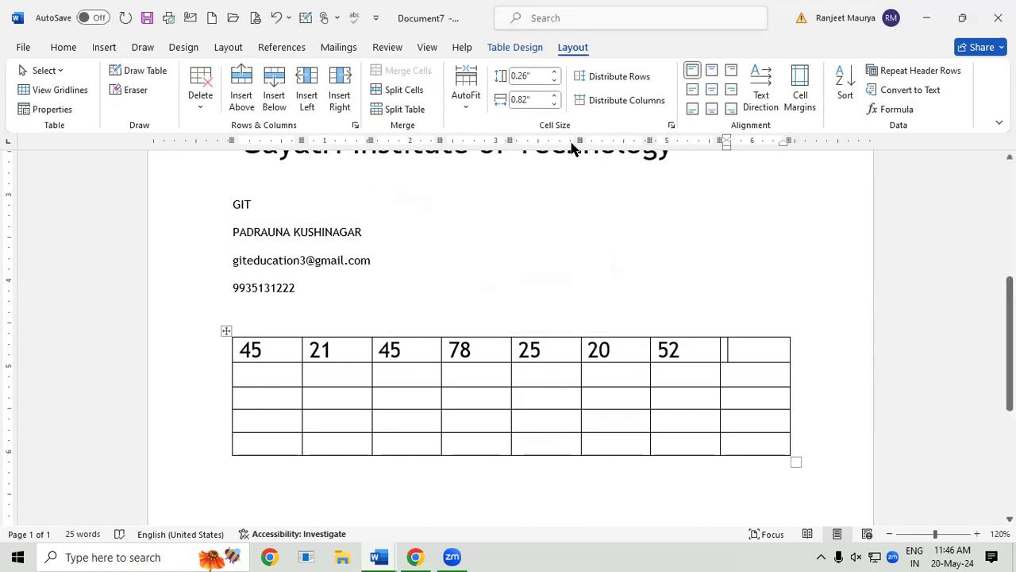
Step: Insert a =SUM(LEFT) formula field so the top row's last cell shows 286
left_click(93, 48)
left_click(717, 69)
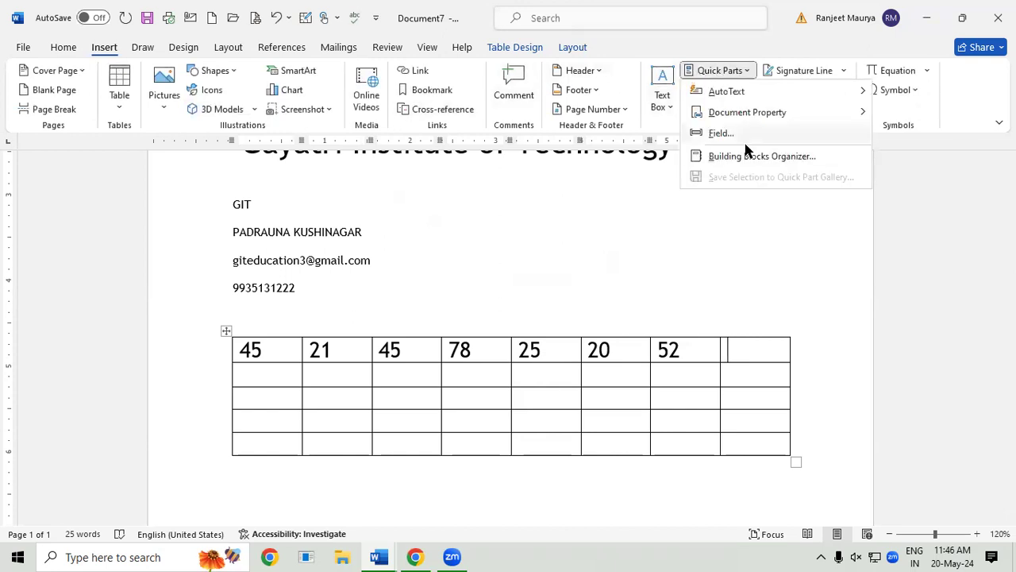
left_click(762, 134)
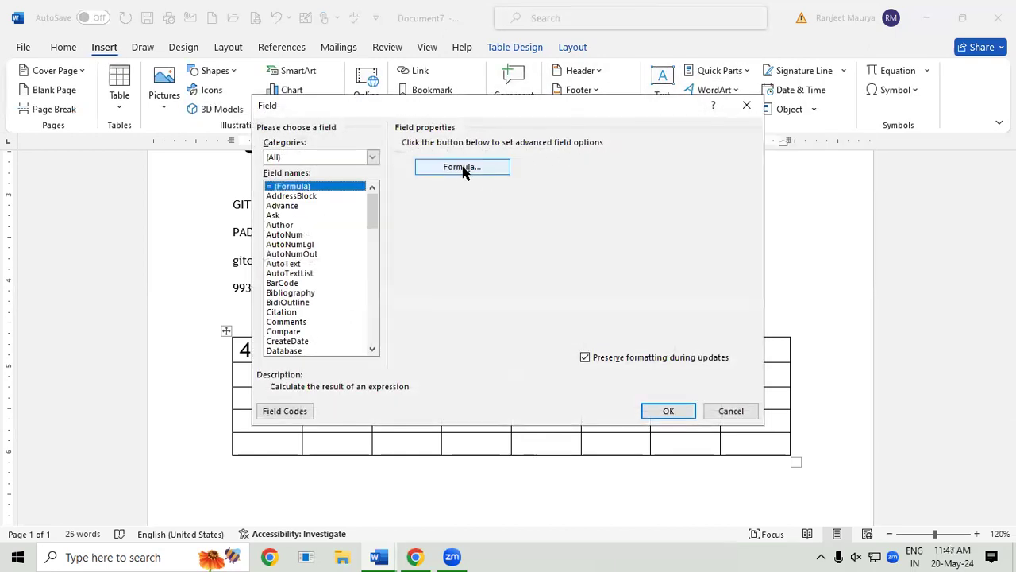
left_click(461, 168)
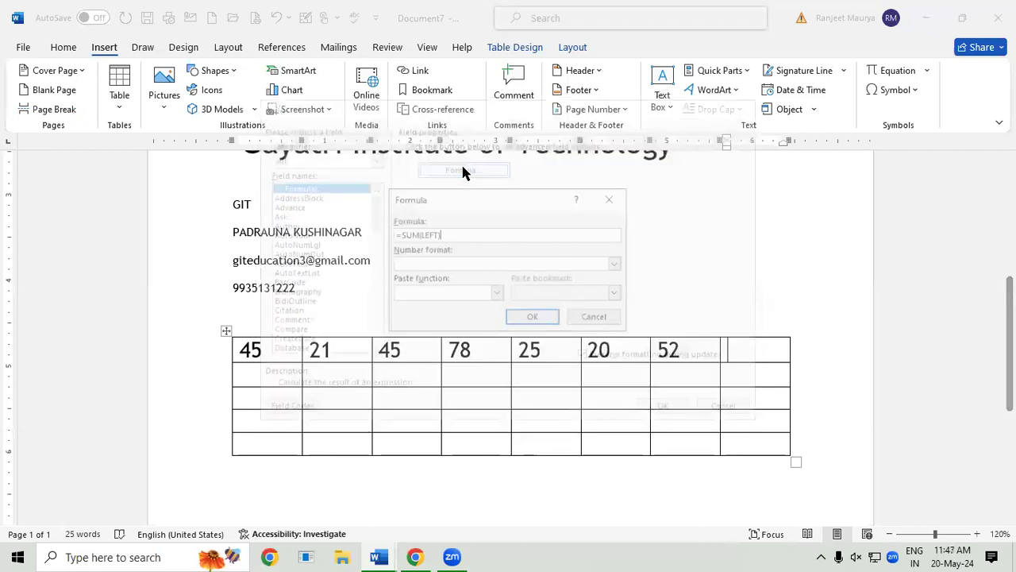
left_click(547, 317)
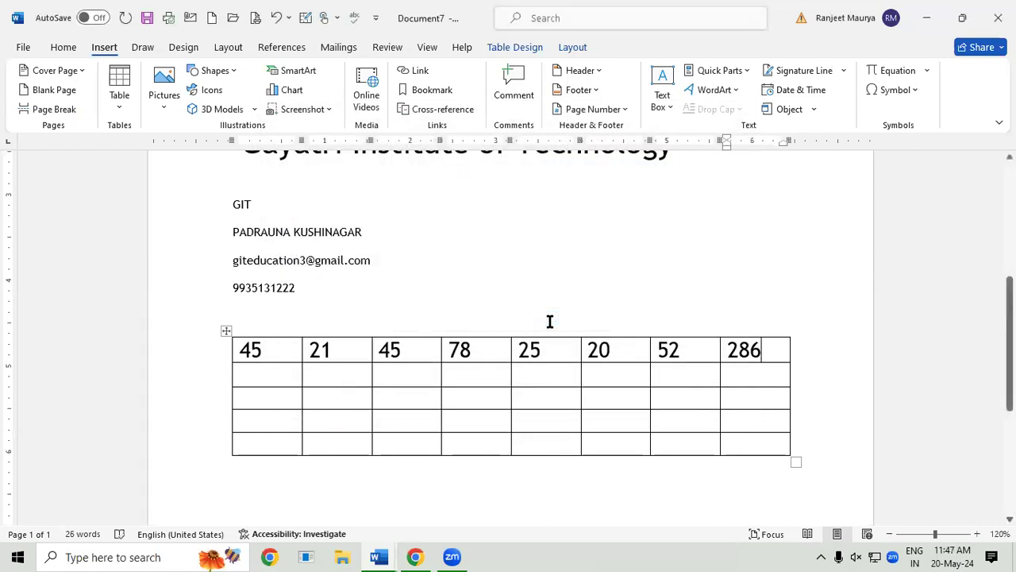
Step: Delete the 286 field and insert an =AVERAGE(LEFT) formula field showing 40.86
key("BackSpace")
key("BackSpace")
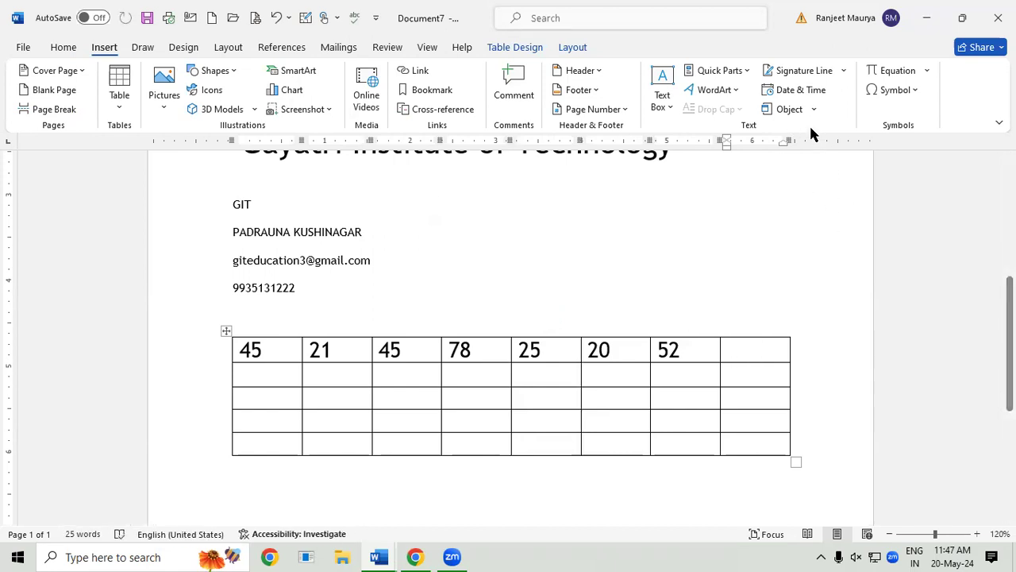
left_click(720, 71)
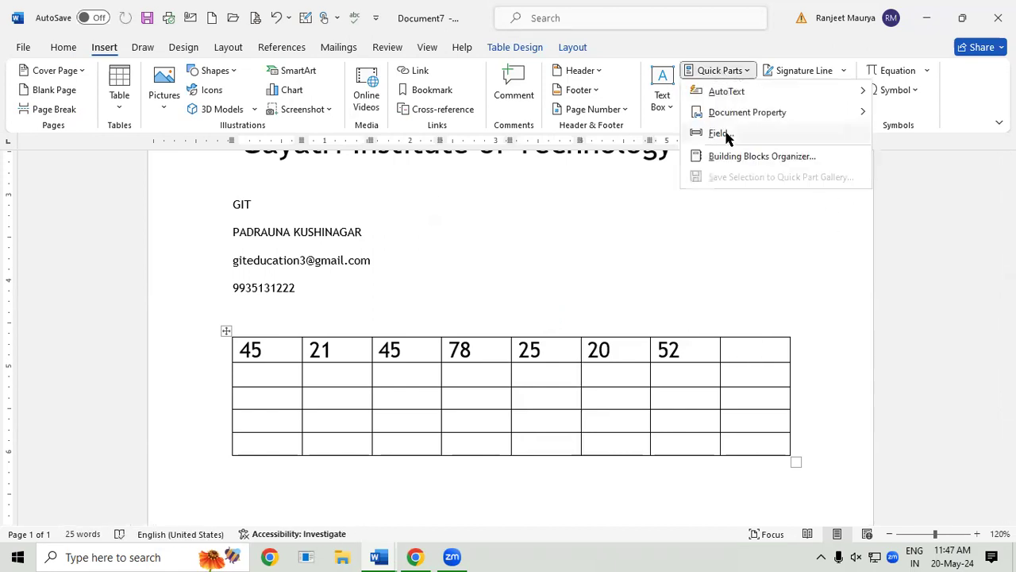
left_click(718, 134)
left_click(464, 174)
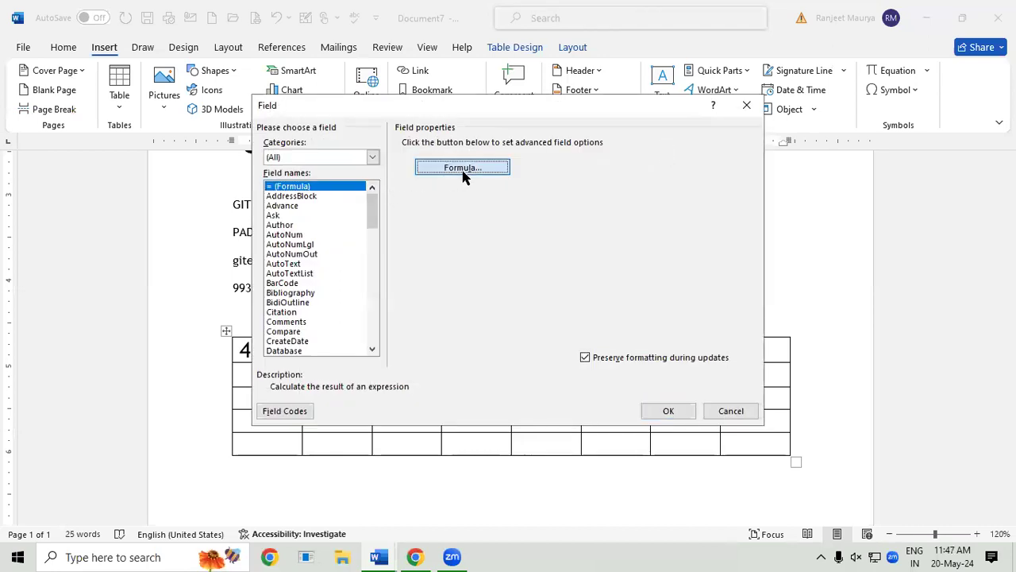
left_click(418, 234)
key("BackSpace")
key("BackSpace")
key("BackSpace")
type("avera")
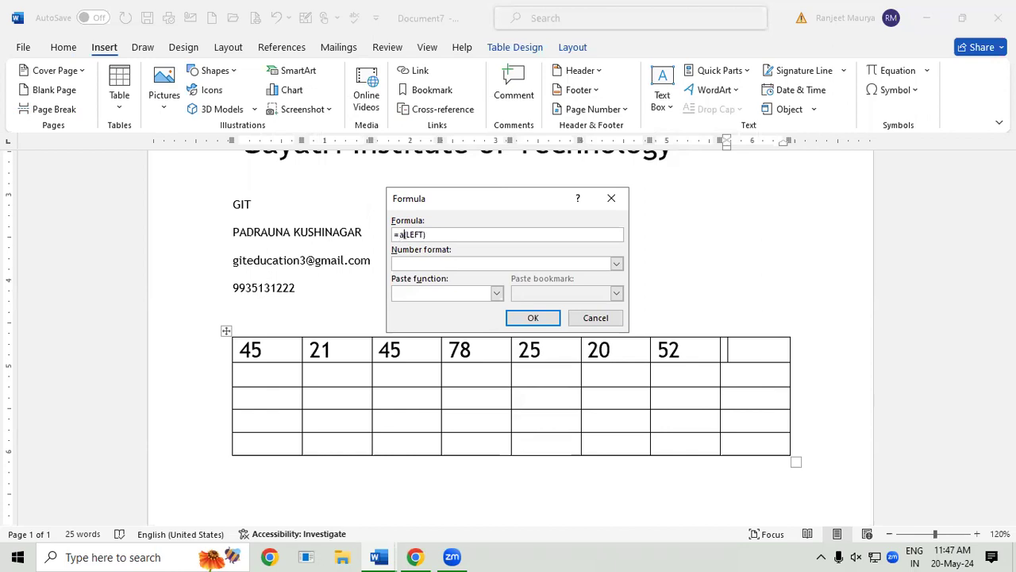
type("ge")
left_click(534, 318)
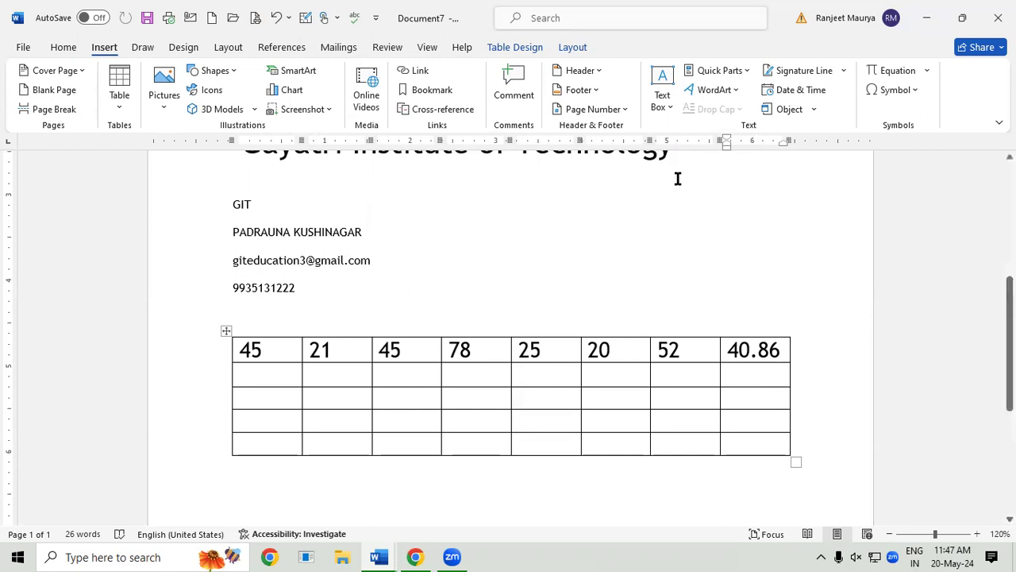
left_click(735, 73)
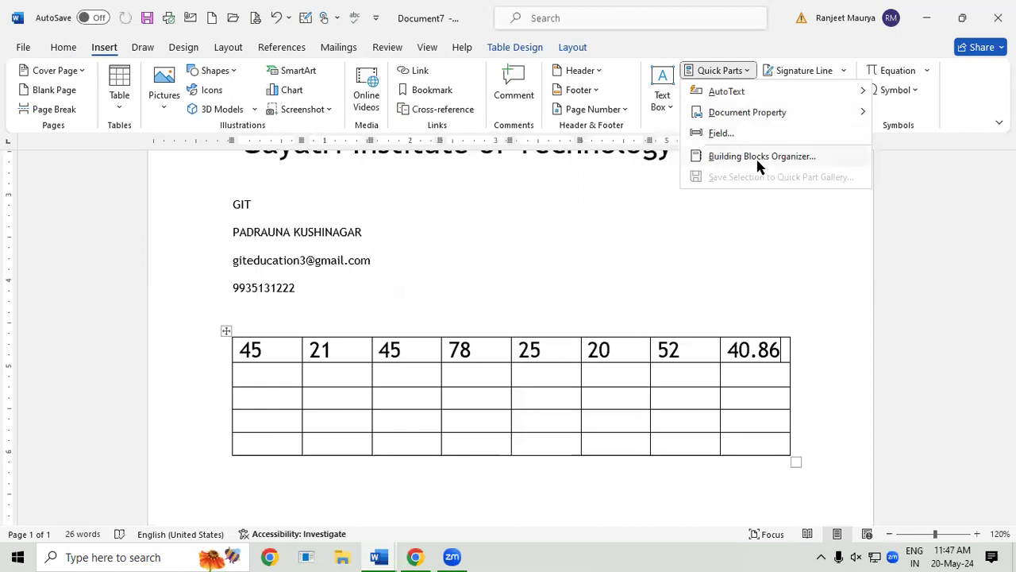
Step: Delete the second Video provides entry from the Building Blocks Organizer
left_click(758, 157)
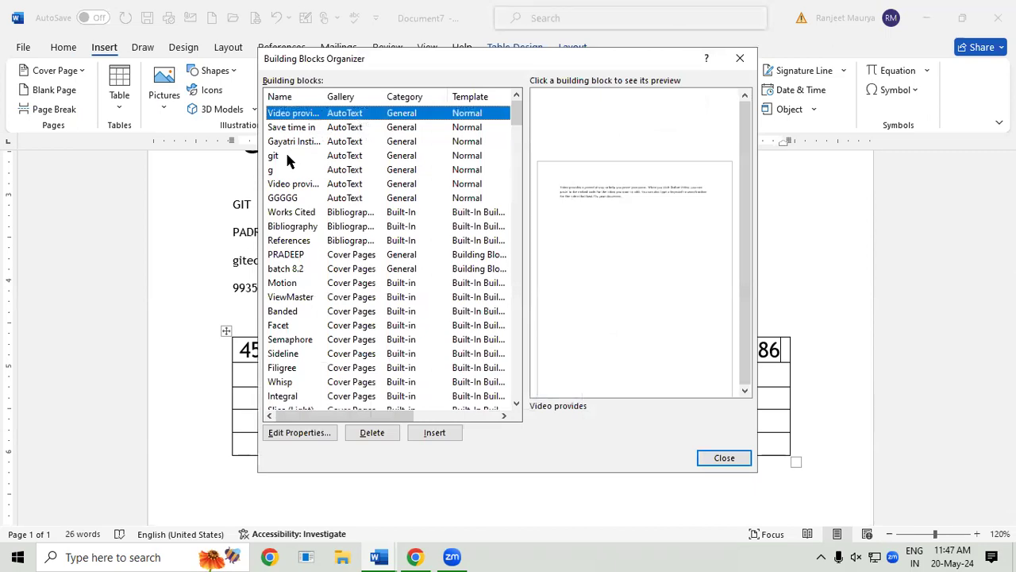
left_click(292, 145)
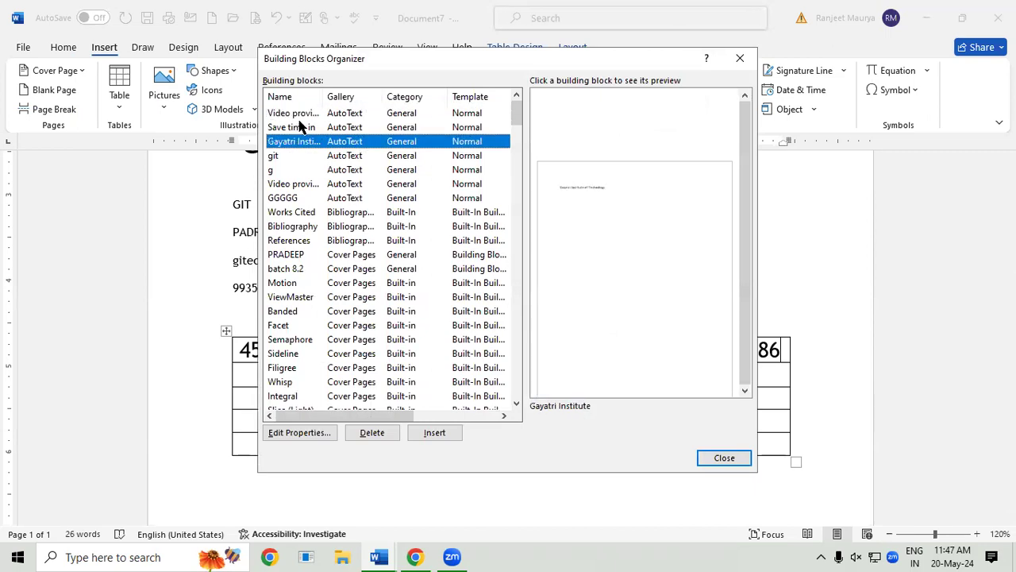
left_click(301, 127)
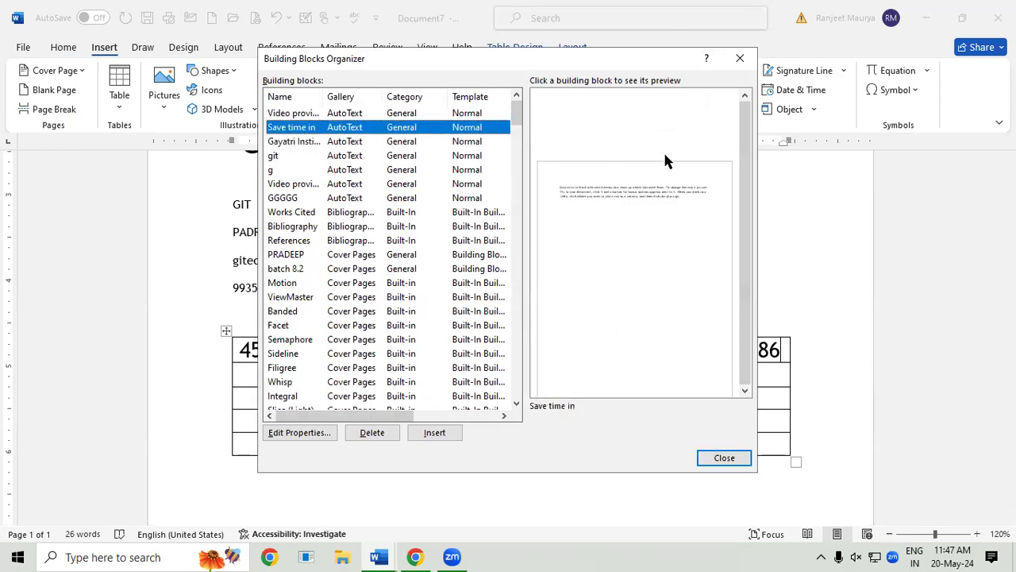
left_click(303, 142)
left_click(307, 114)
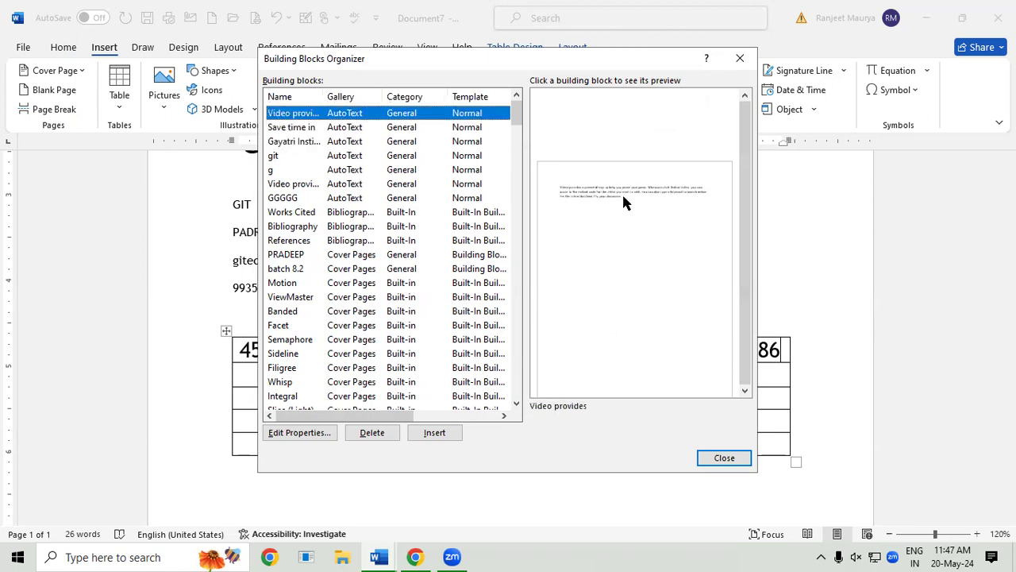
left_click(295, 185)
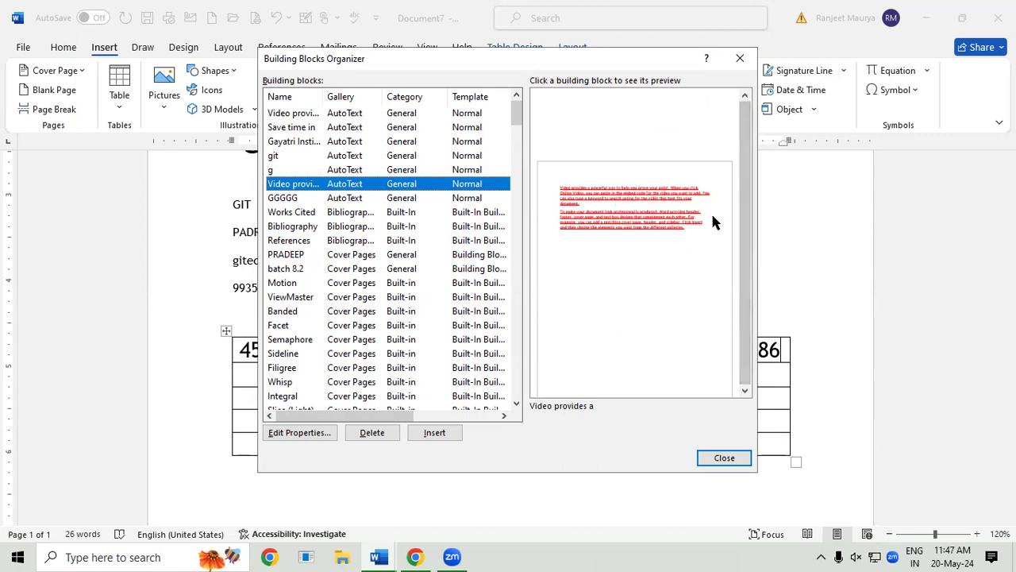
left_click(374, 433)
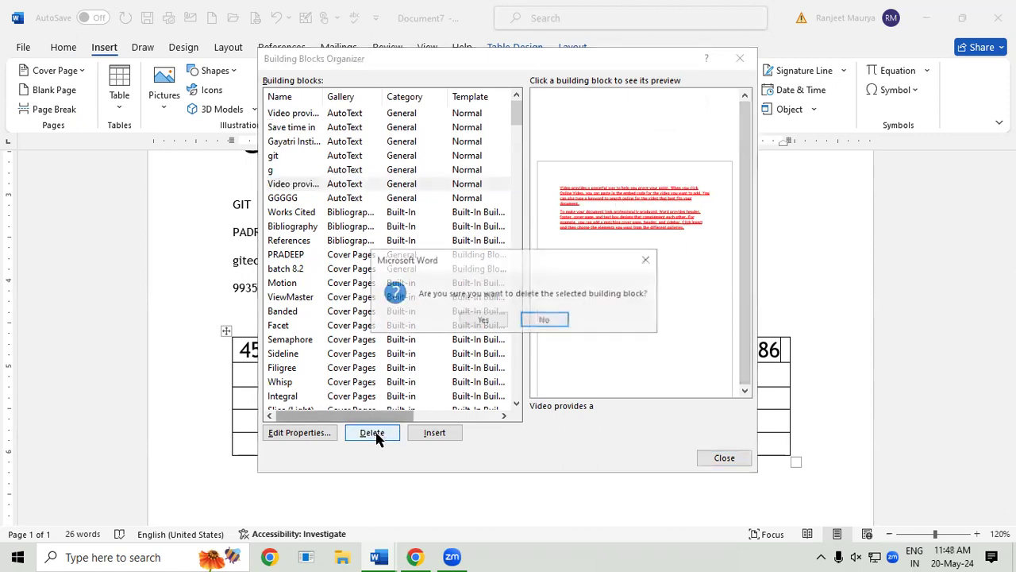
left_click(479, 320)
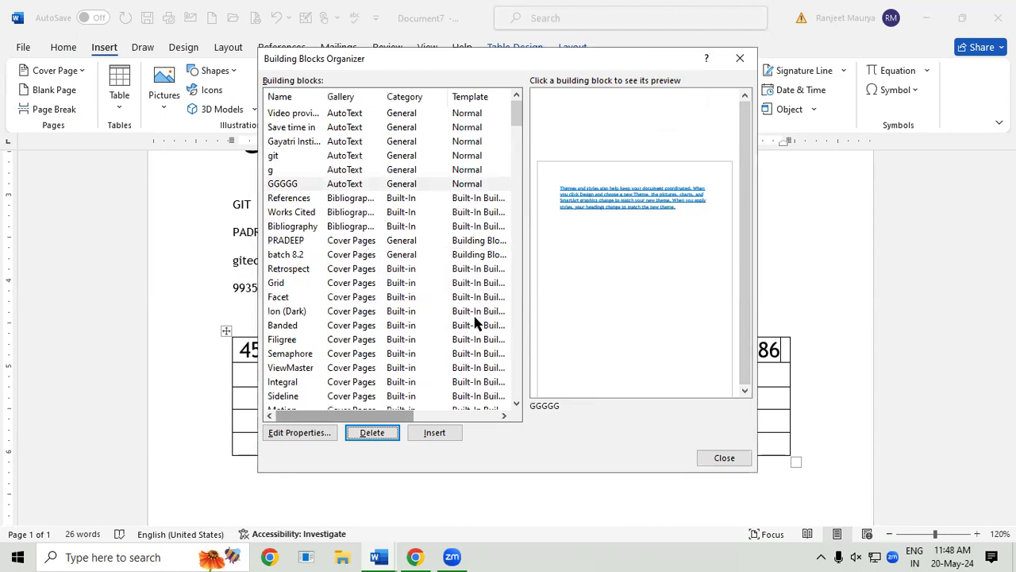
Step: Check the GGGGG block's properties without saving changes, then insert the GGGGG block
left_click(300, 185)
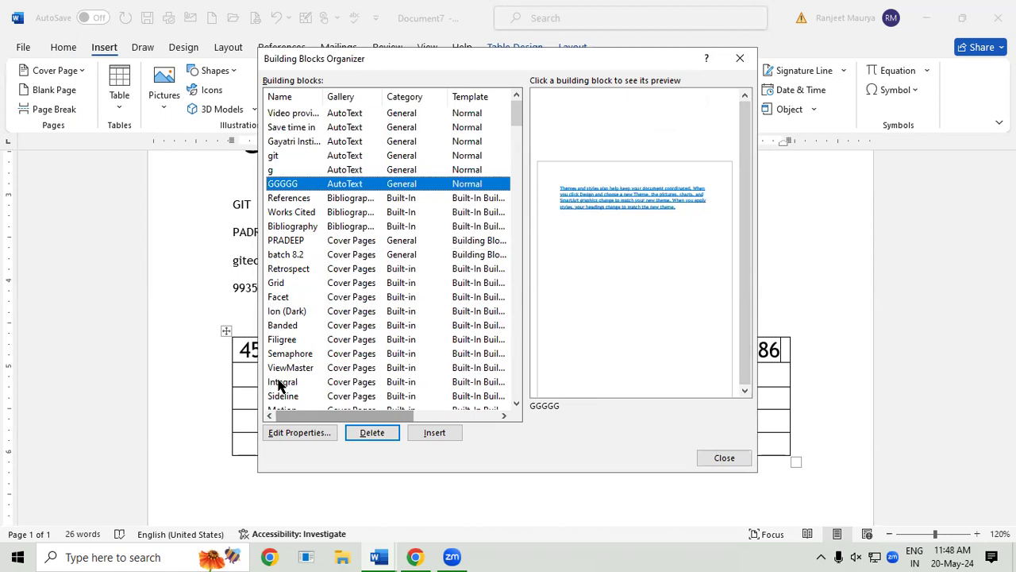
left_click(300, 435)
left_click(496, 204)
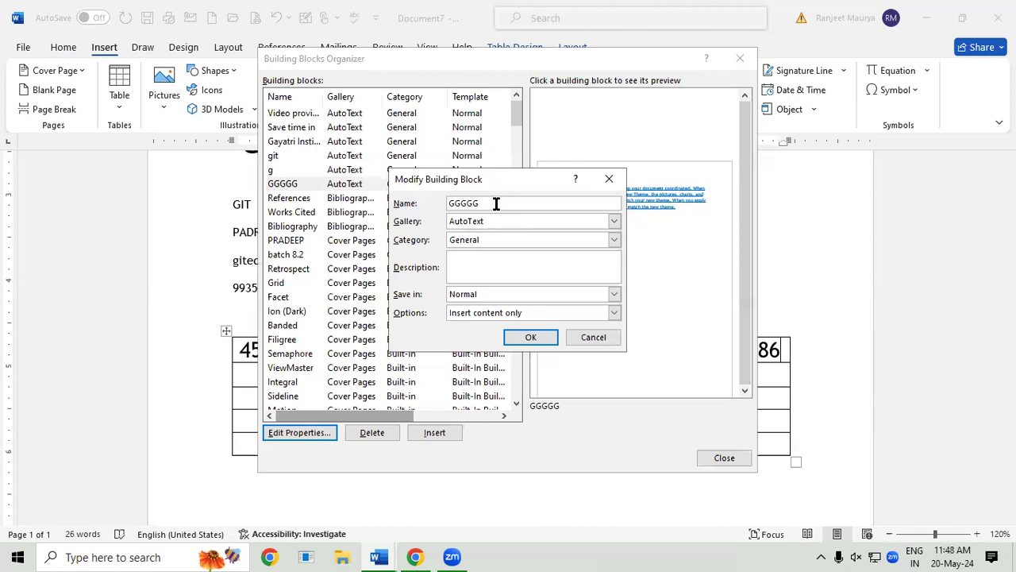
key("BackSpace")
key("BackSpace")
key("BackSpace")
key("BackSpace")
key("BackSpace")
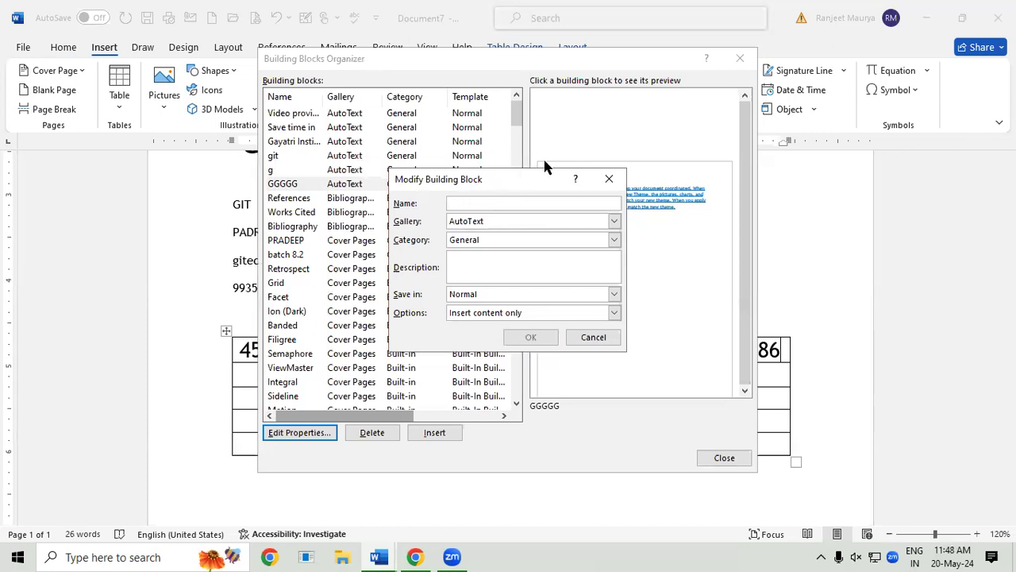
left_click(609, 179)
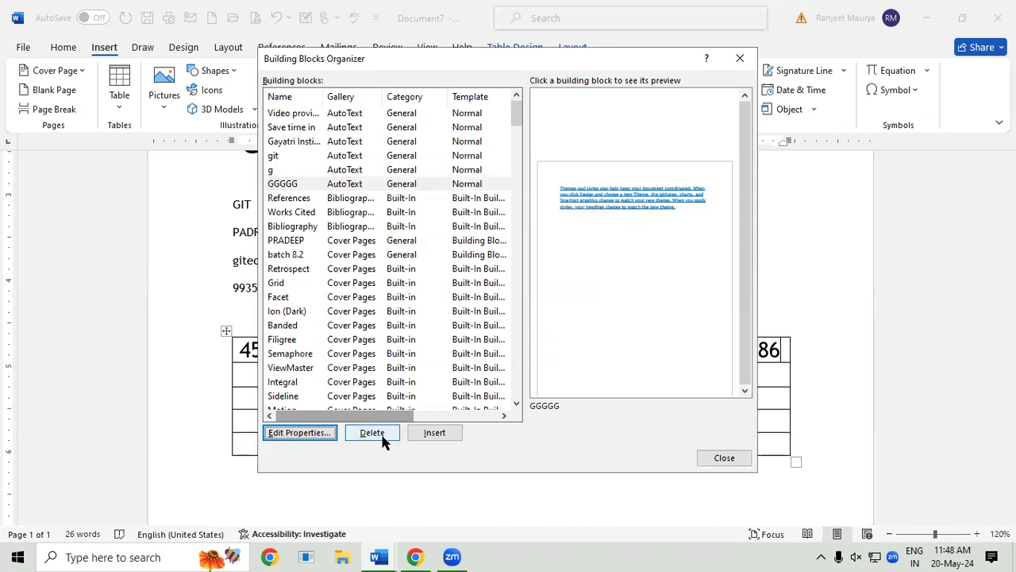
left_click(428, 433)
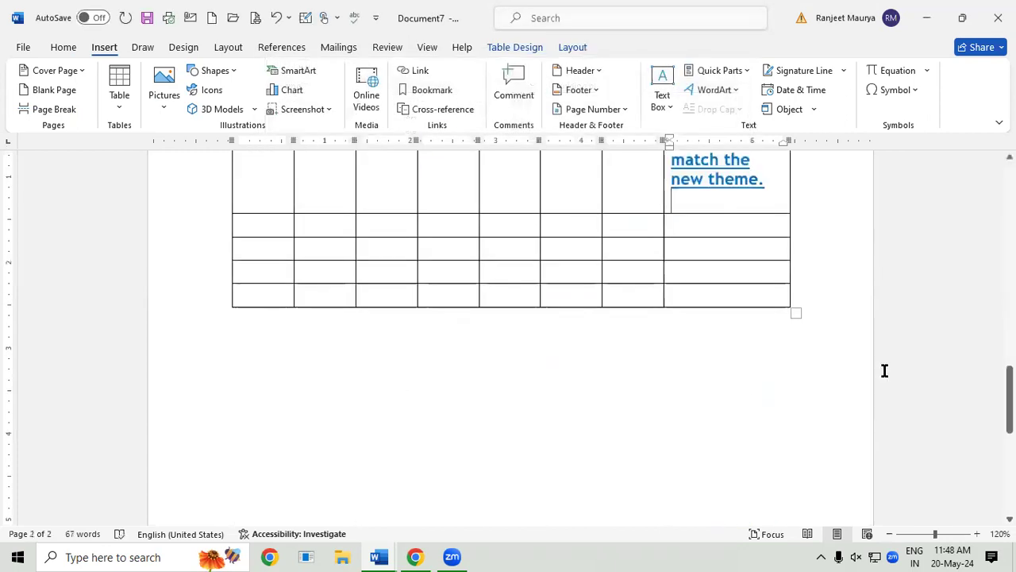
Step: Insert the GGGGG AutoText paragraph below the table on page 2
left_click(340, 371)
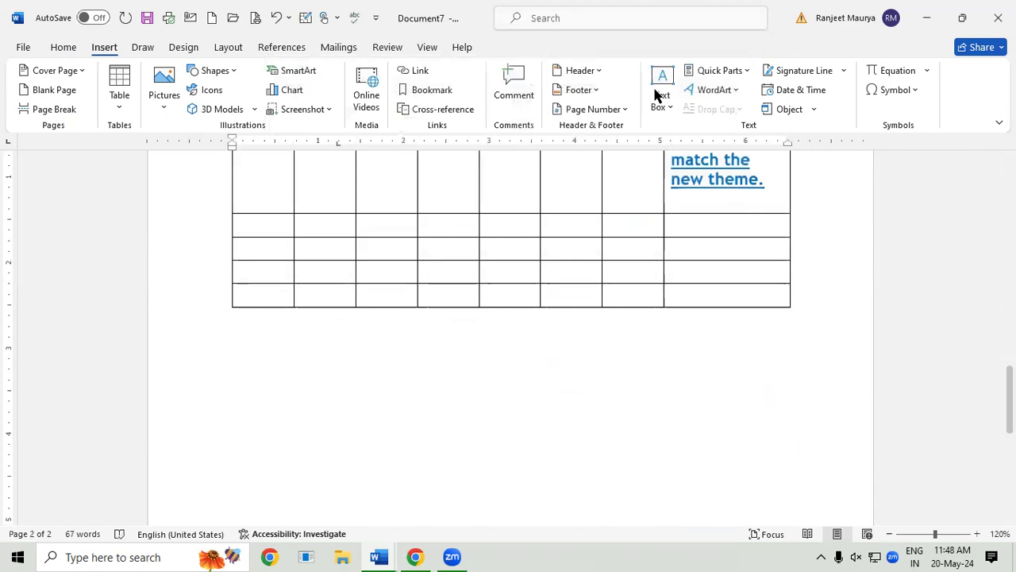
left_click(725, 71)
left_click(749, 154)
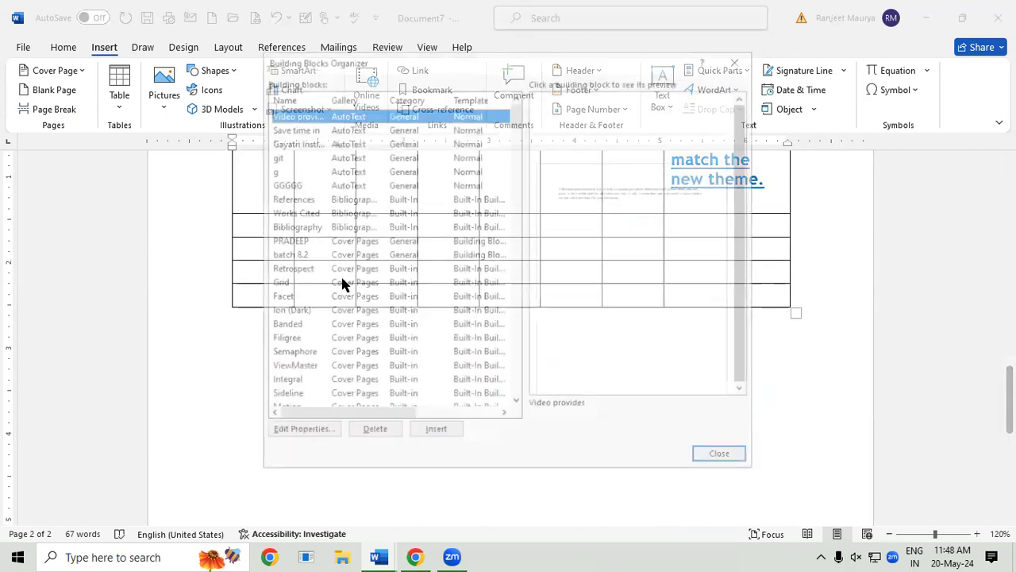
left_click(304, 182)
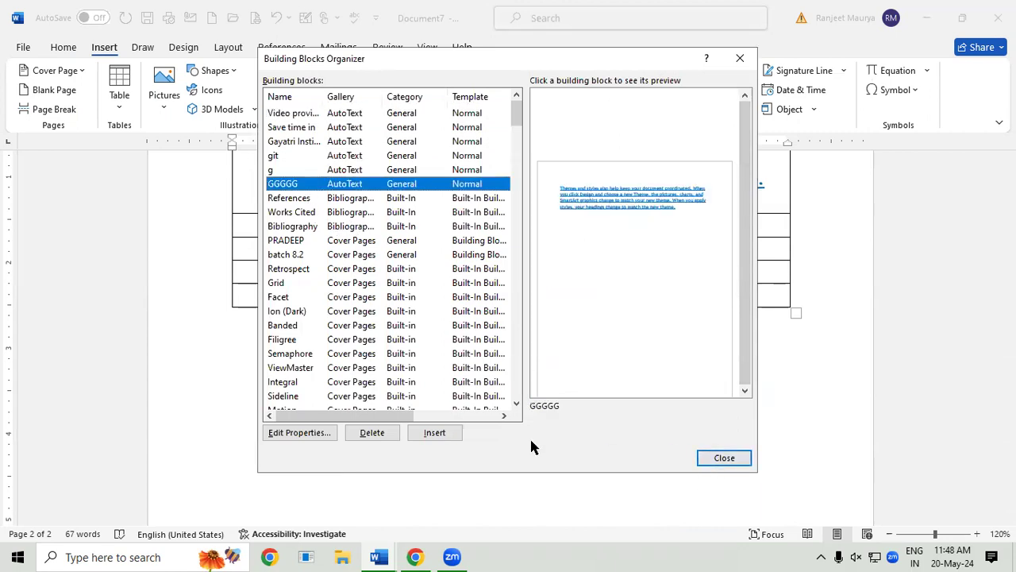
left_click(426, 432)
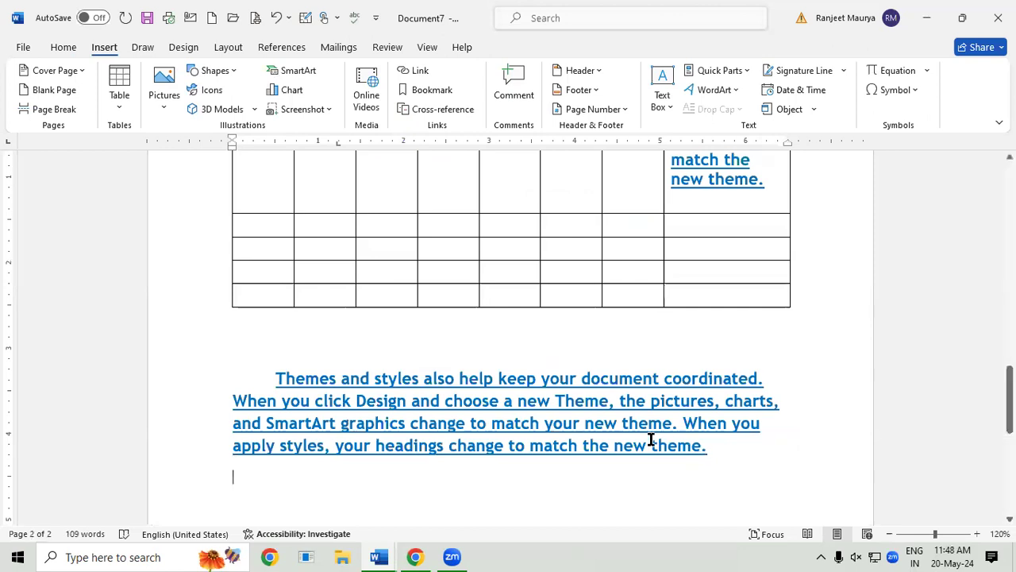
left_click_drag(275, 379, 739, 452)
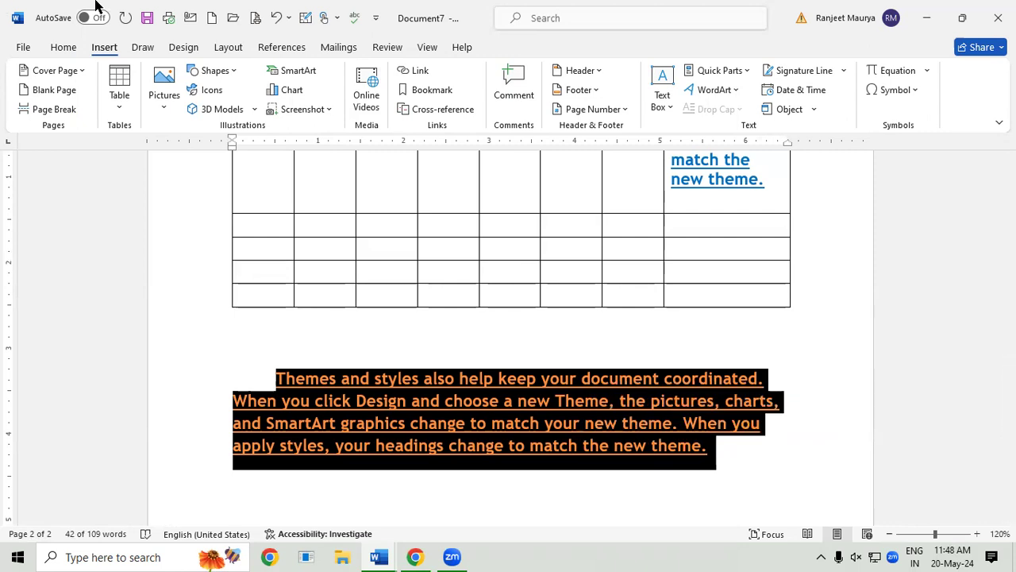
left_click(74, 48)
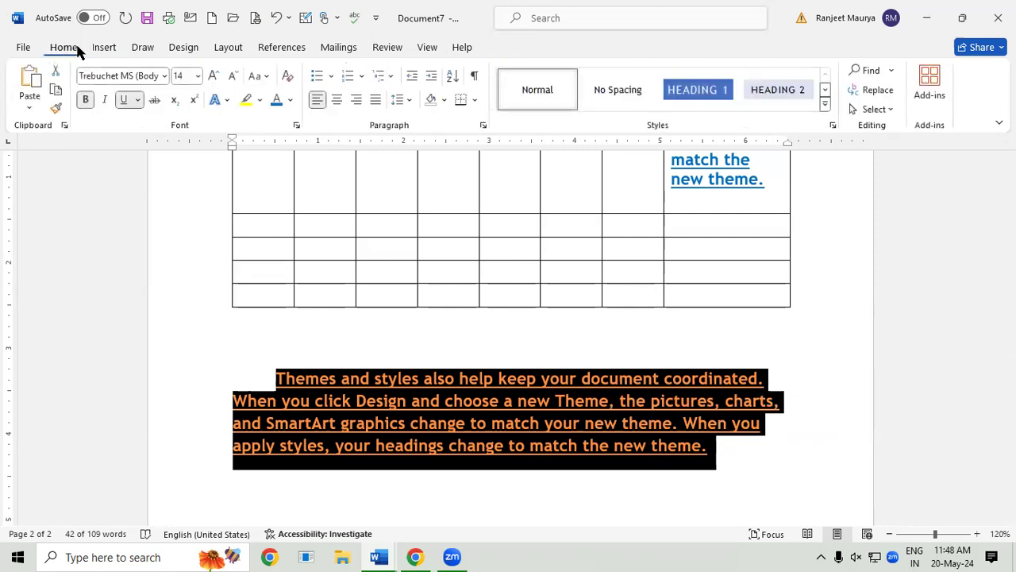
left_click(166, 78)
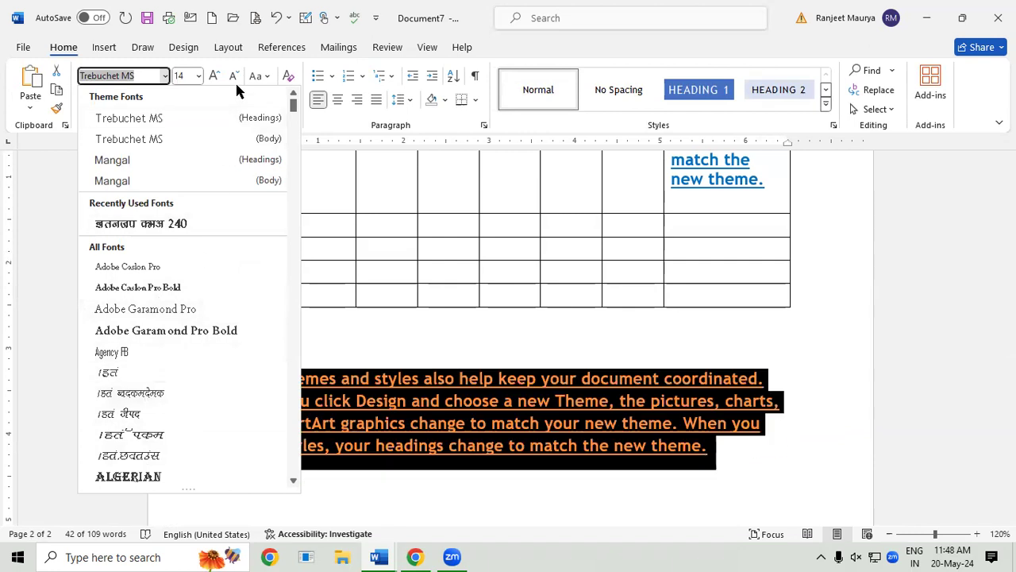
left_click(612, 393)
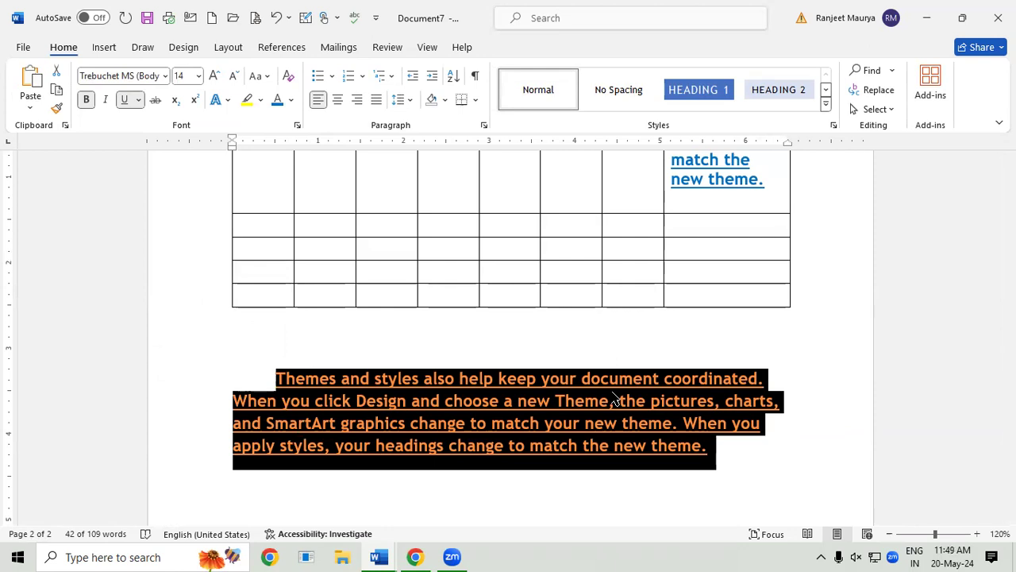
left_click(102, 49)
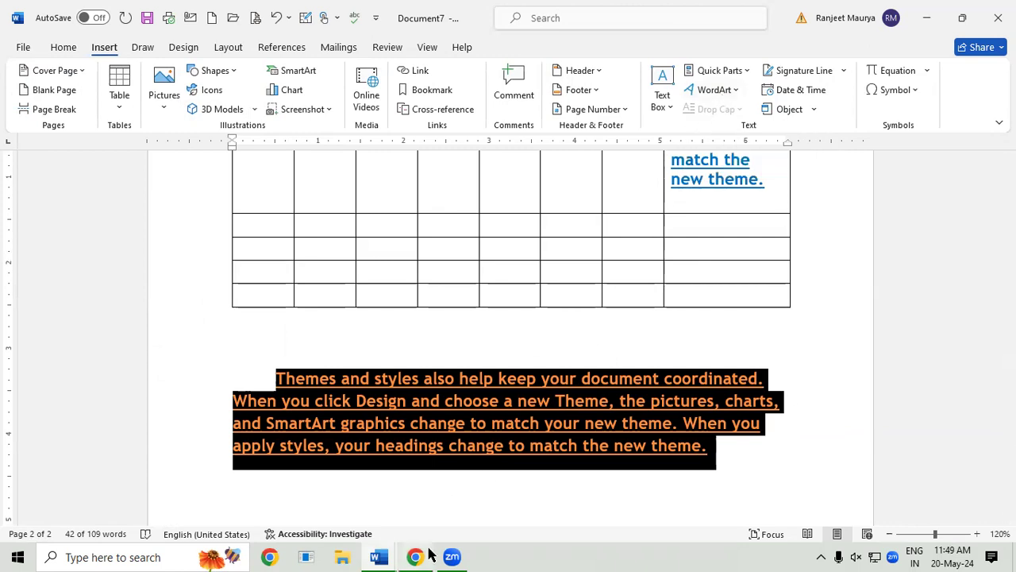
mouse_move(379, 557)
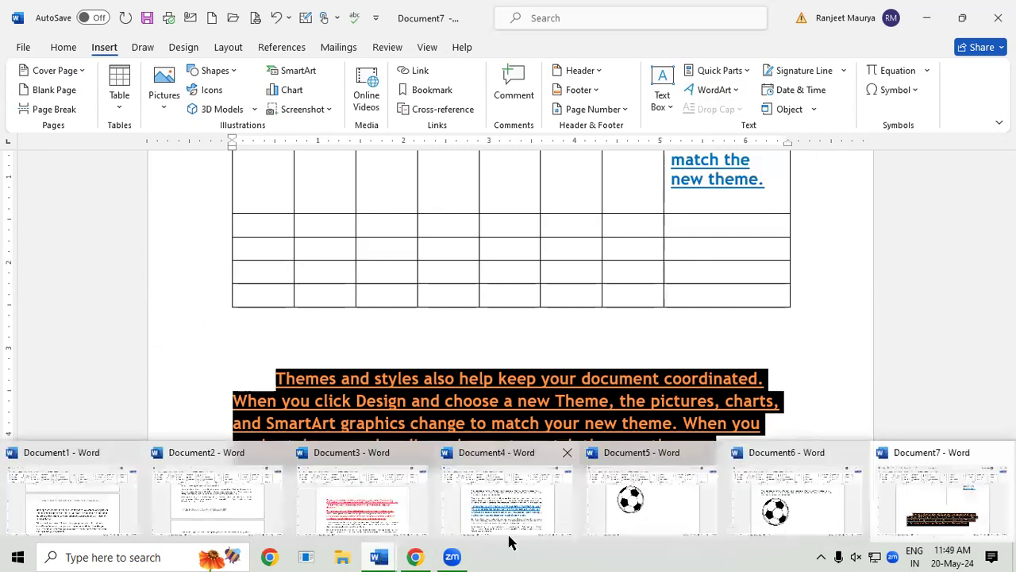
left_click(917, 481)
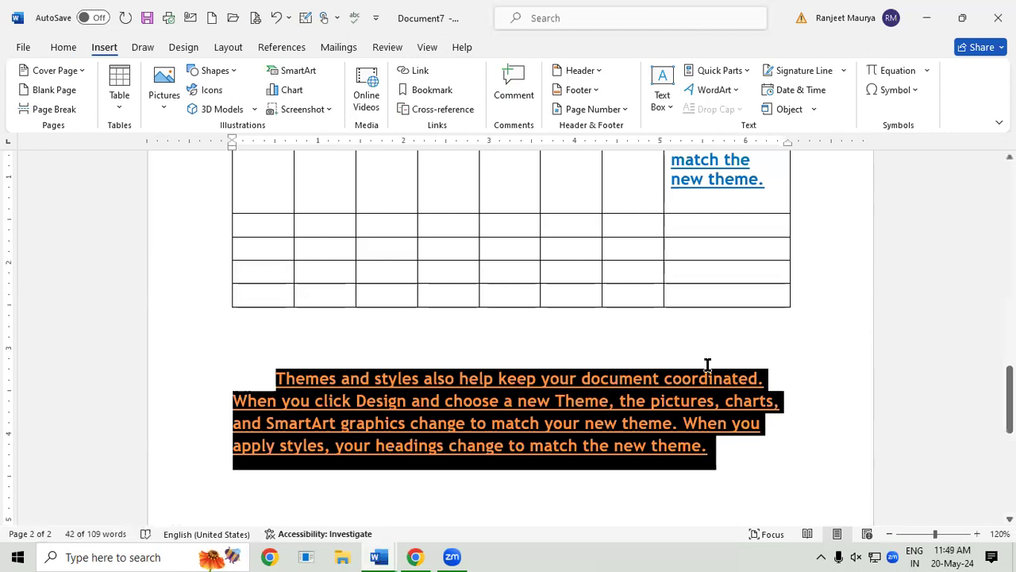
Step: Bend the Gayatri Institute of Technology title into an arch and enlarge its box downward
left_click_drag(1009, 400, 1010, 196)
left_click(544, 209)
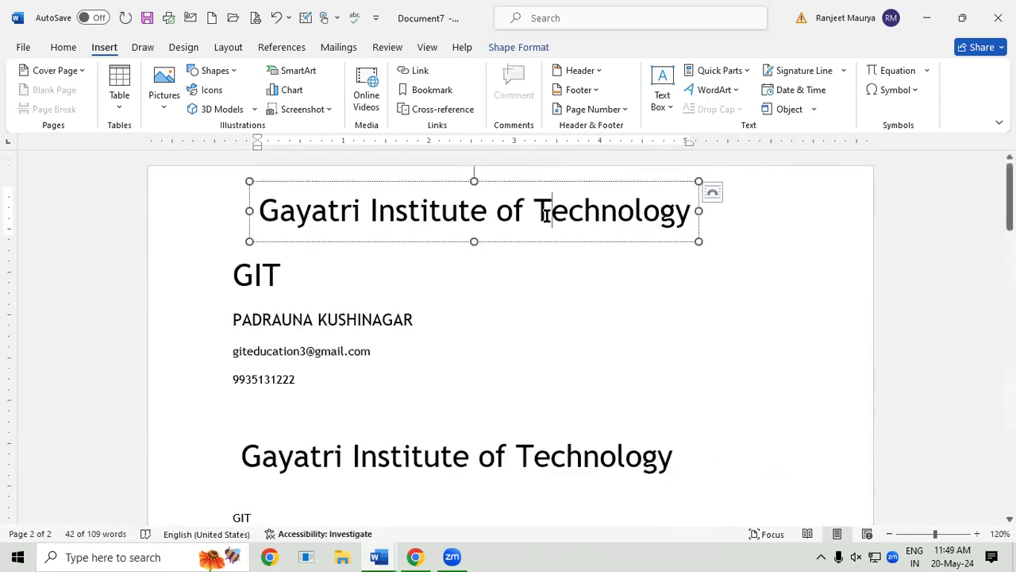
left_click(567, 242)
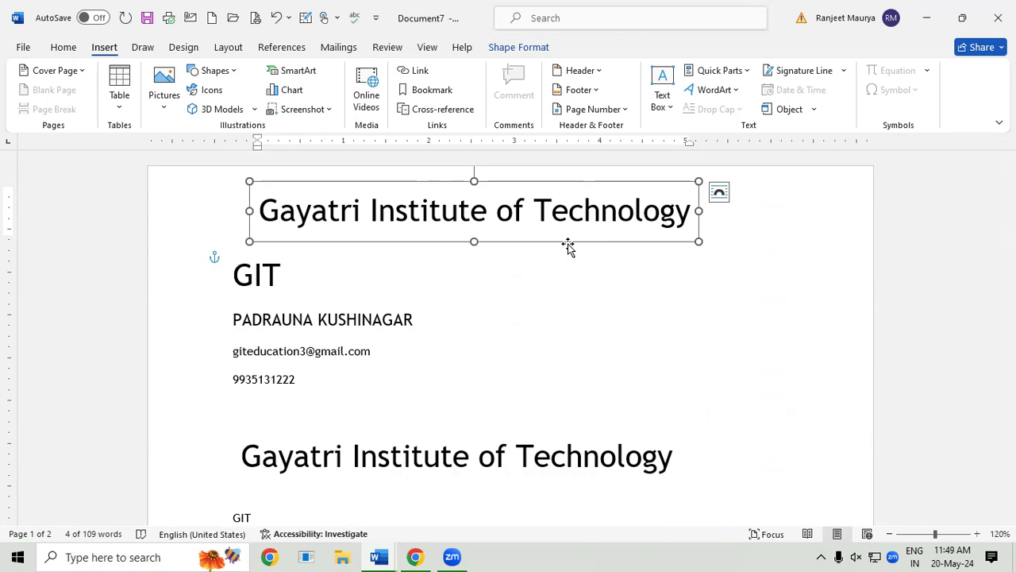
left_click(537, 48)
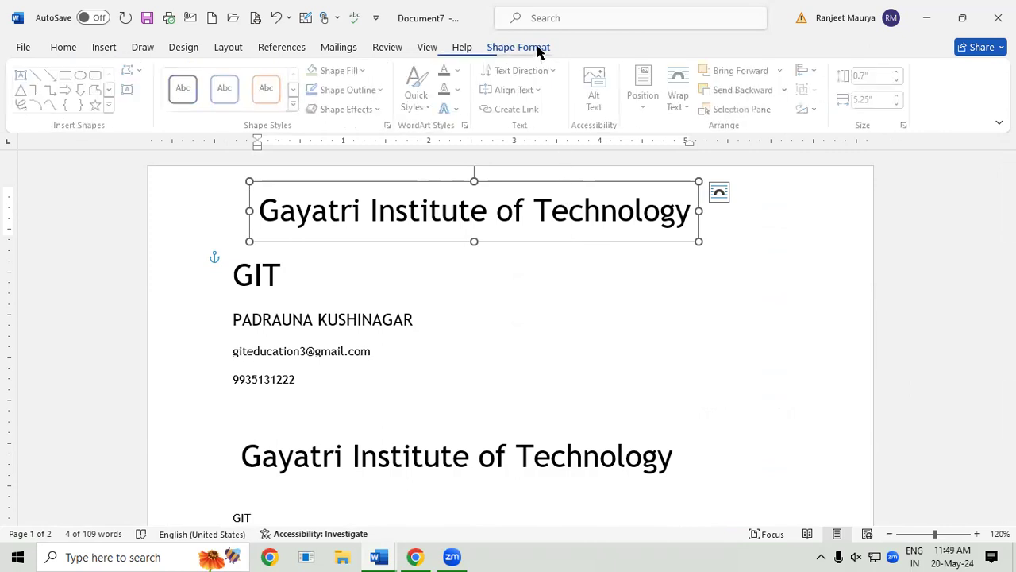
left_click(454, 109)
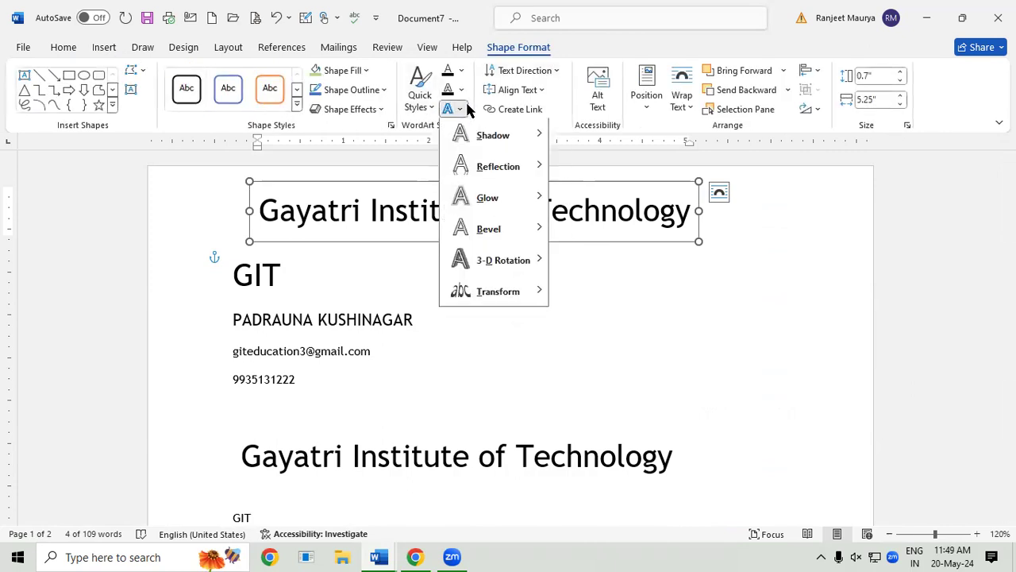
mouse_move(513, 294)
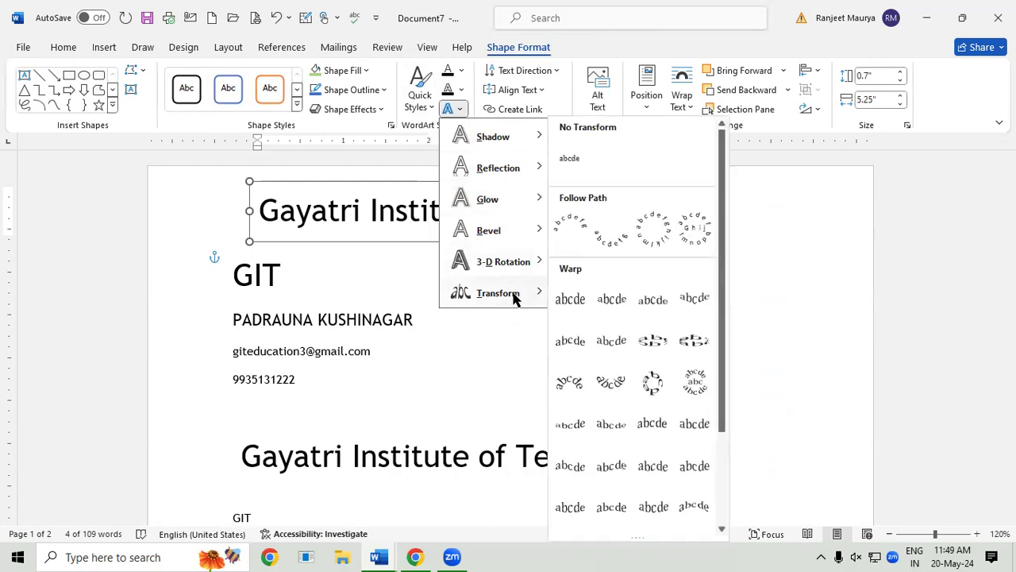
left_click(580, 213)
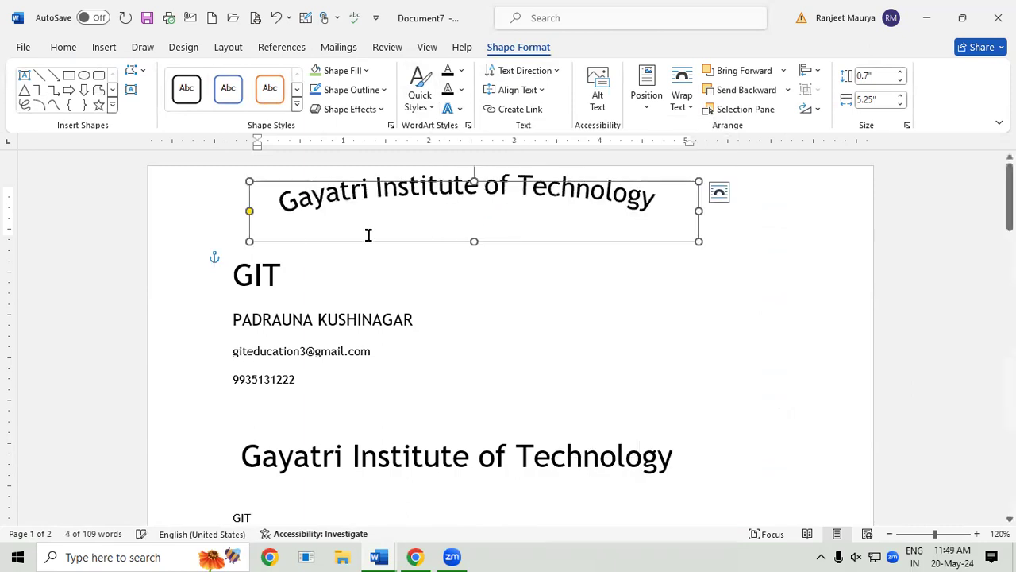
left_click_drag(249, 238, 240, 370)
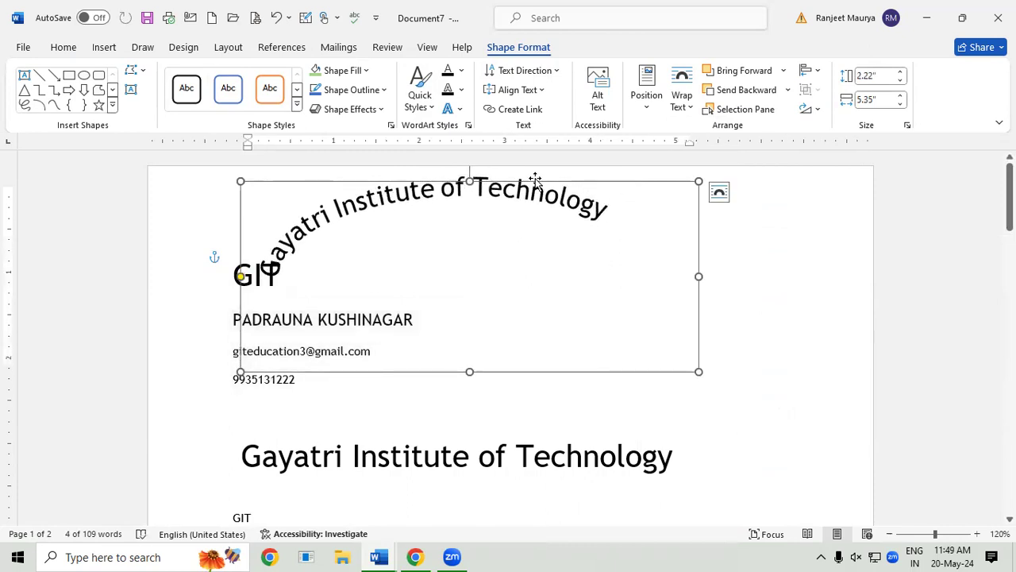
Step: Move the arched WordArt slightly down-right and tilt it a little clockwise, keeping the arch
left_click_drag(539, 183, 550, 219)
mouse_move(481, 186)
left_mouse_down()
mouse_move(513, 195)
mouse_move(482, 179)
left_mouse_up()
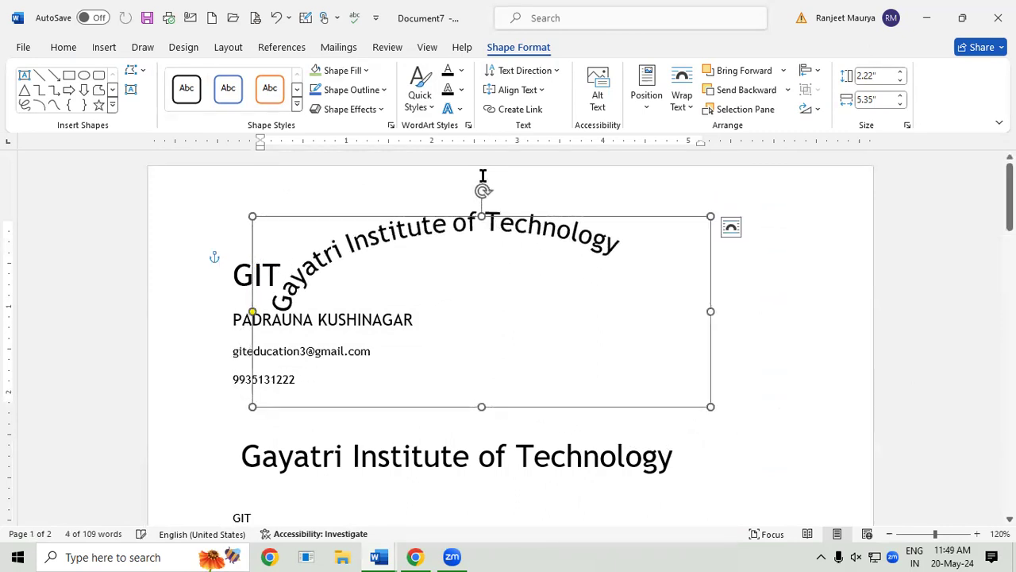
left_click(459, 109)
mouse_move(527, 296)
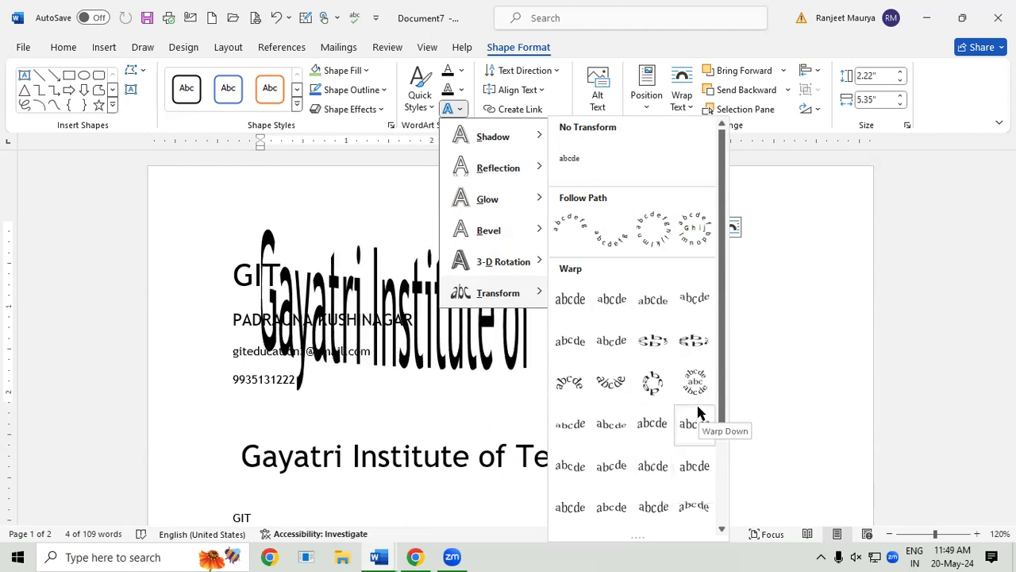
left_click(850, 291)
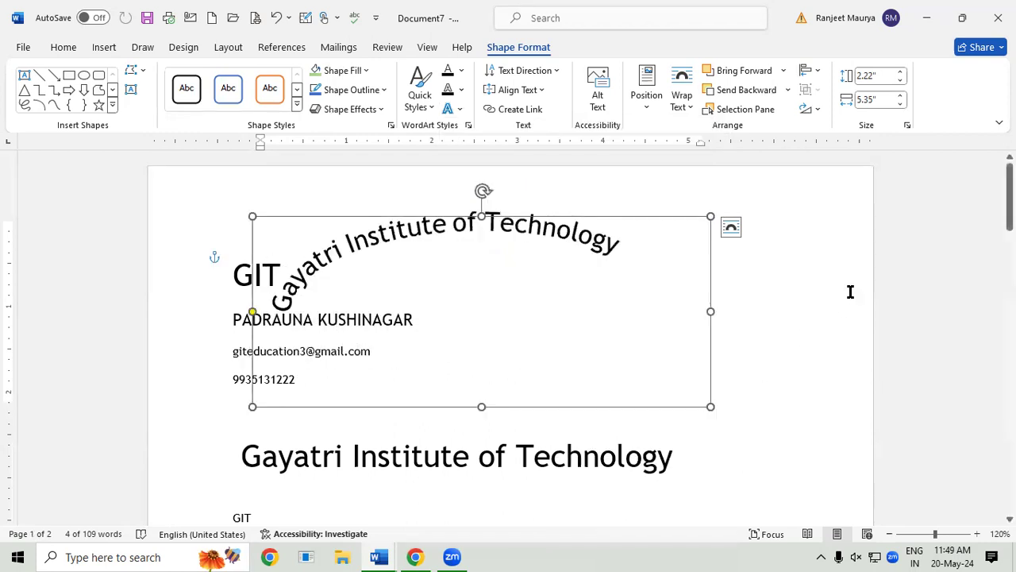
left_click(103, 54)
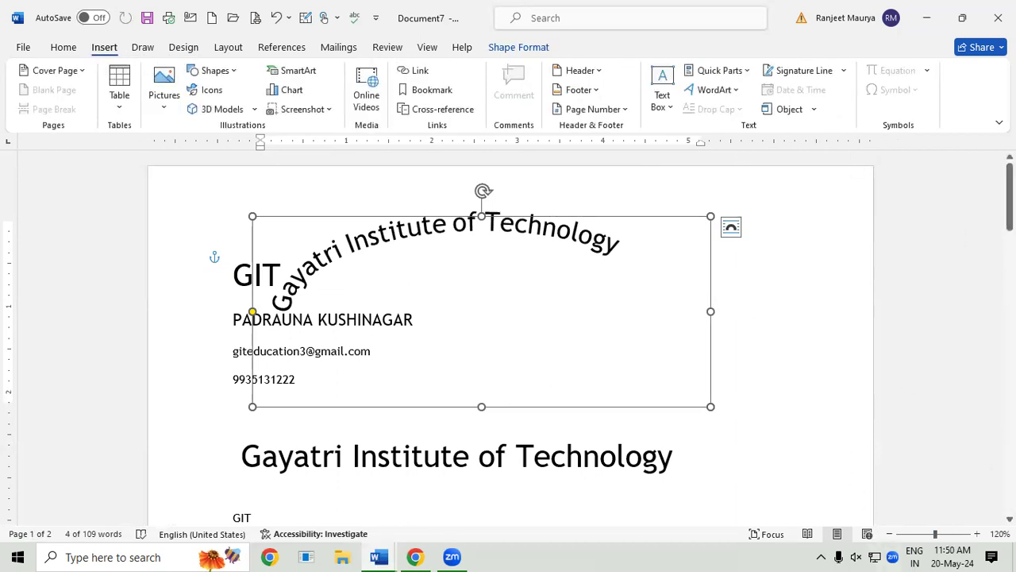
Step: Scroll to page 2 and select parts of the blue paragraph to review it
left_click_drag(1010, 184, 1009, 408)
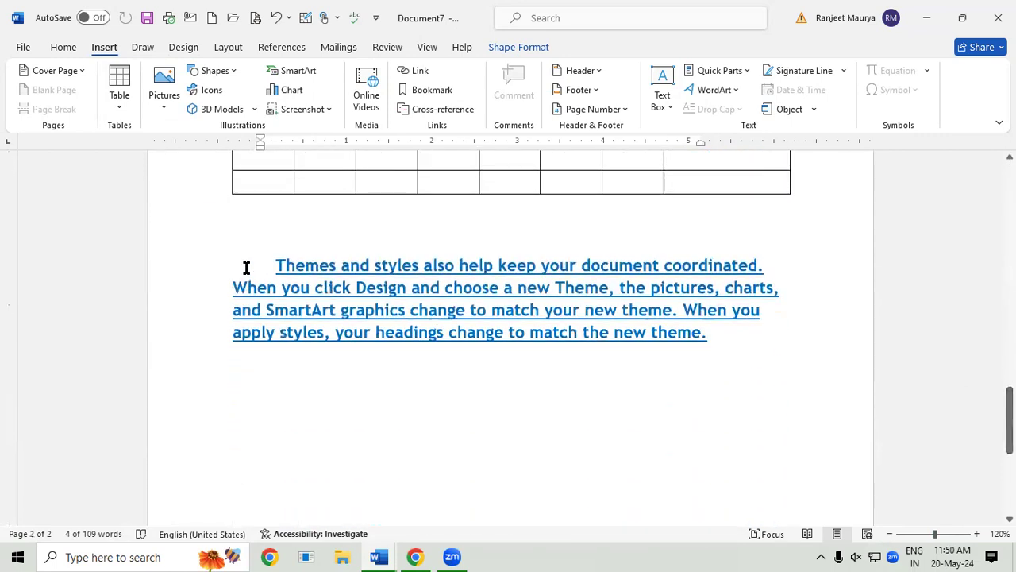
left_click_drag(267, 263, 713, 359)
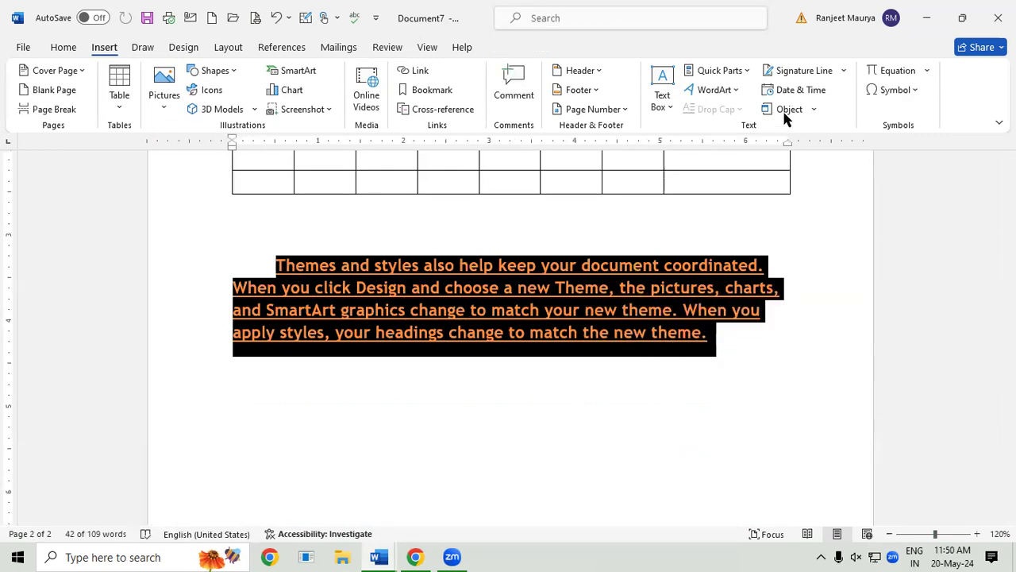
left_click(644, 332)
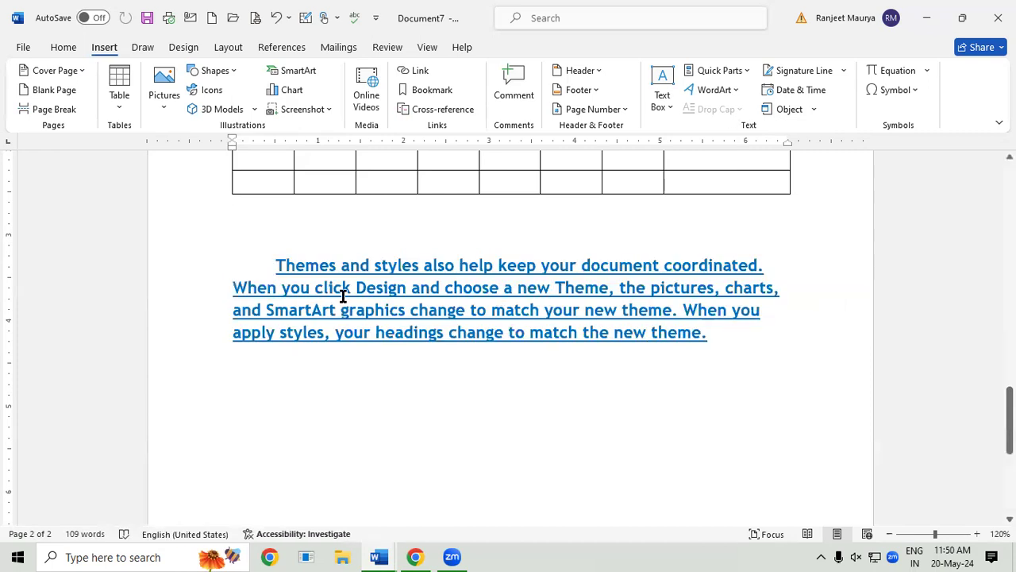
left_click_drag(341, 291, 528, 332)
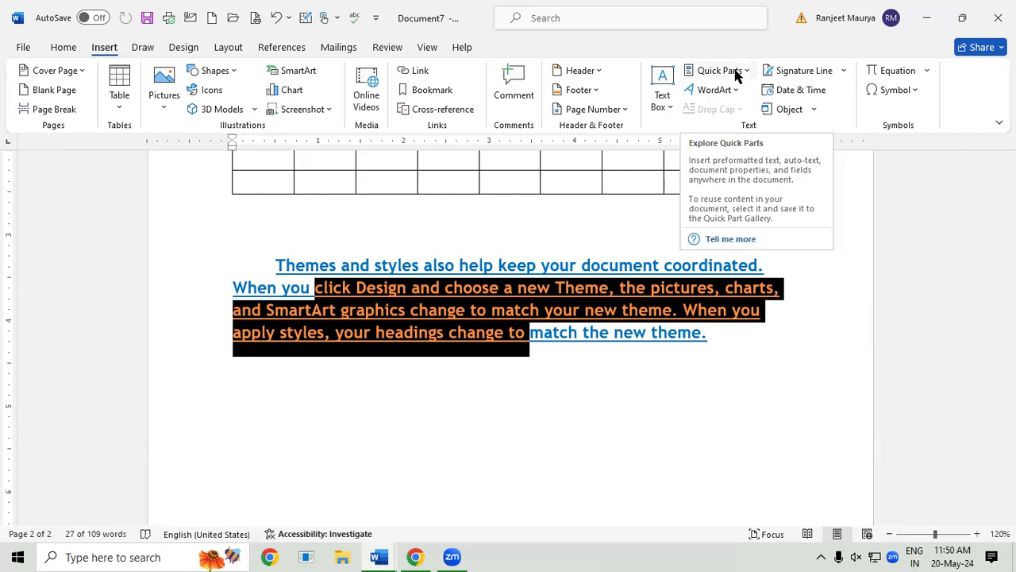
Step: Create a new blank document, Document8, with =rand() typed on its first line
left_click(623, 397)
key("ctrl+n")
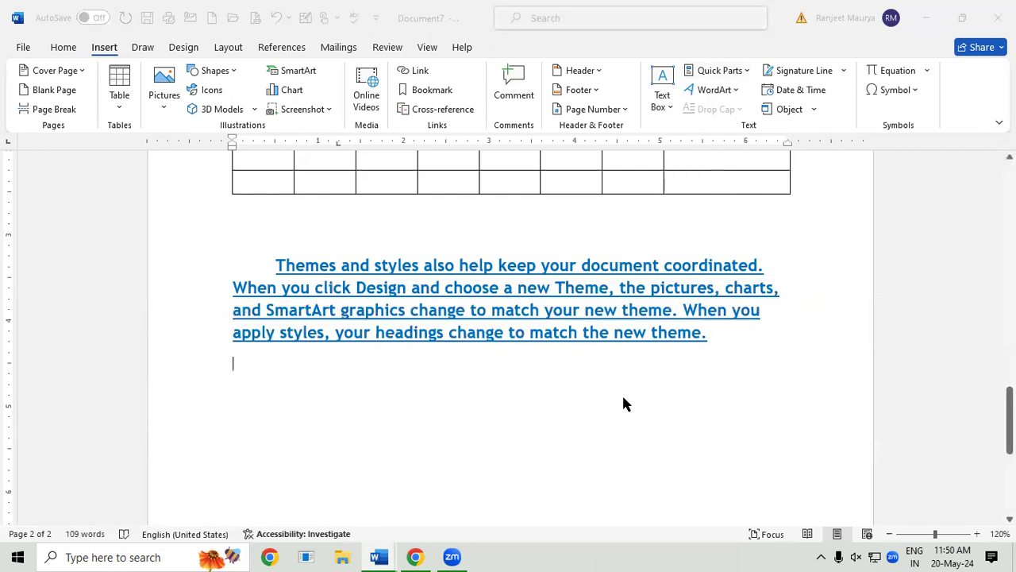
type("=rand(")
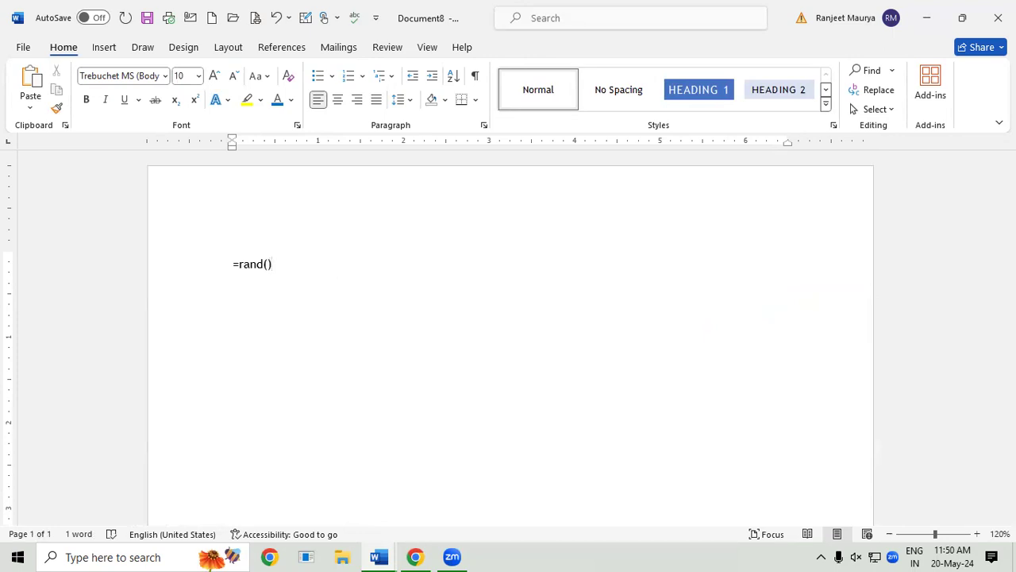
type(")")
Step: Expand =rand() into five sample paragraphs and give the first a dropped capital V
key("Return")
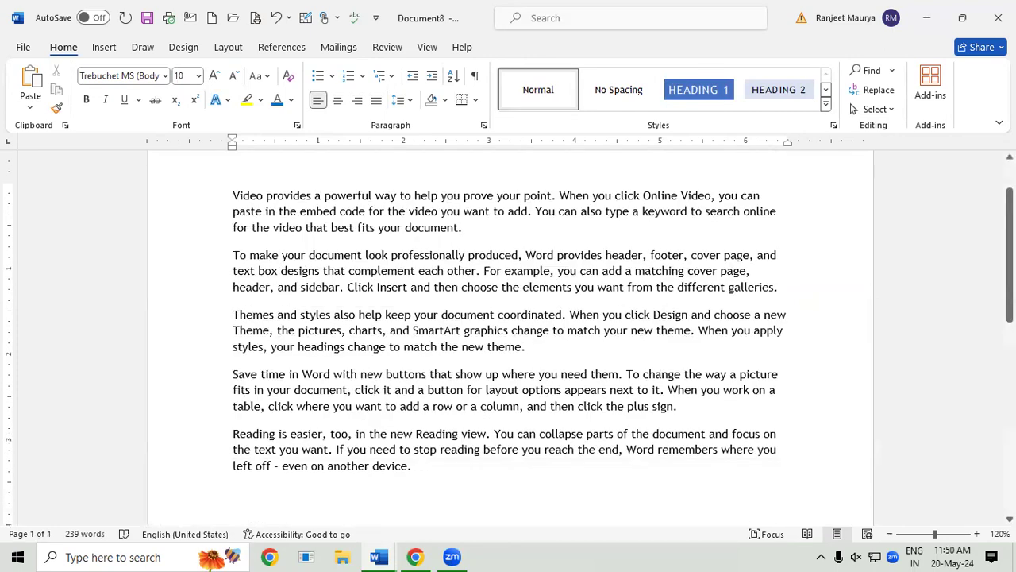
left_click_drag(228, 181, 581, 228)
left_click(105, 48)
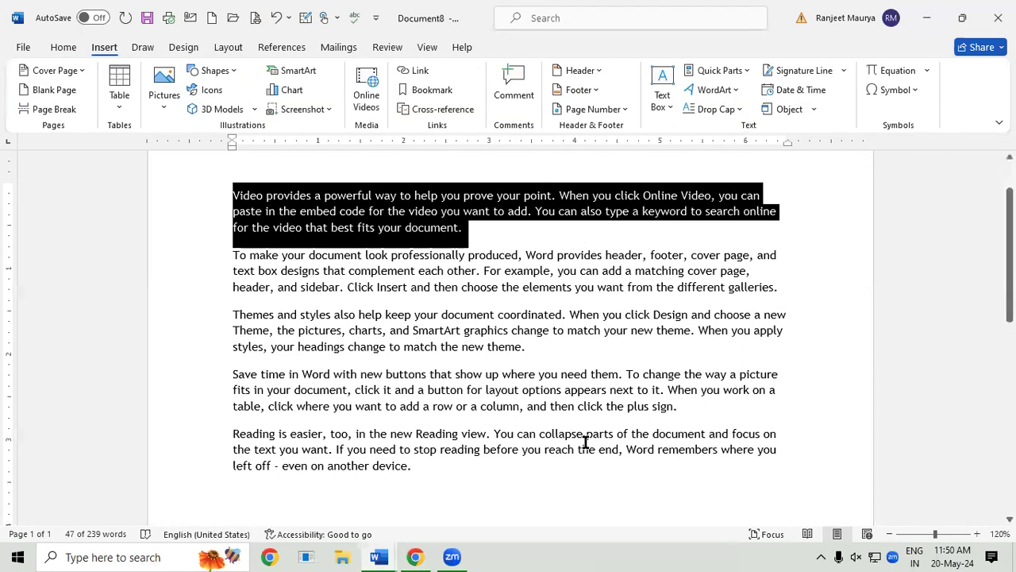
left_click(722, 110)
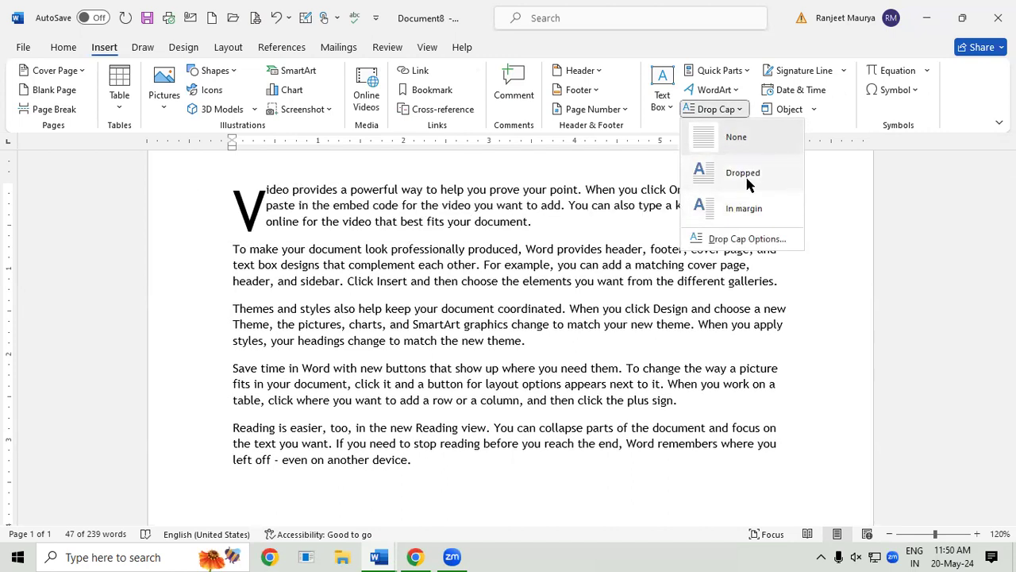
left_click(744, 173)
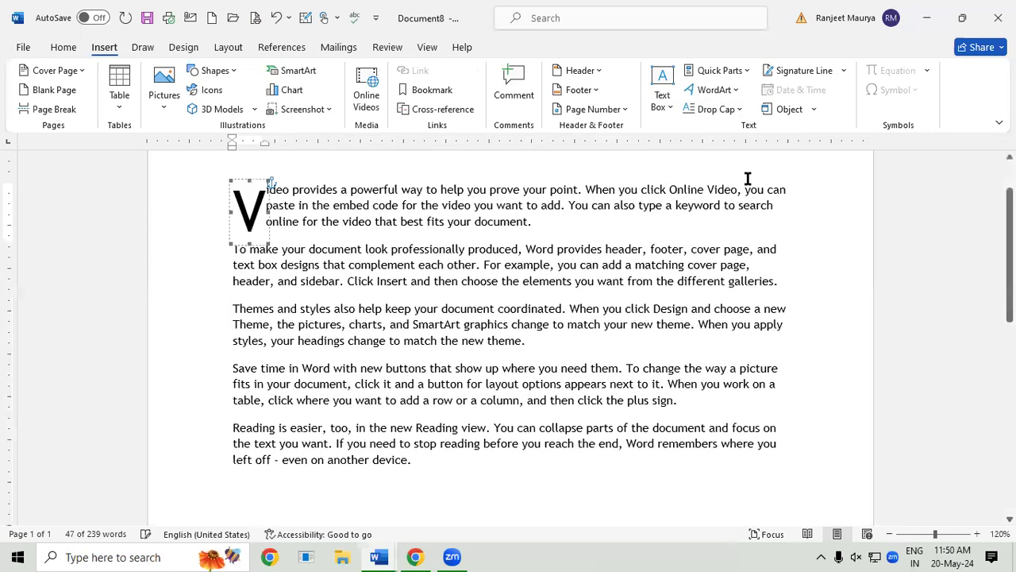
Step: Give the second and third paragraphs dropped capitals T
triple_click(271, 273)
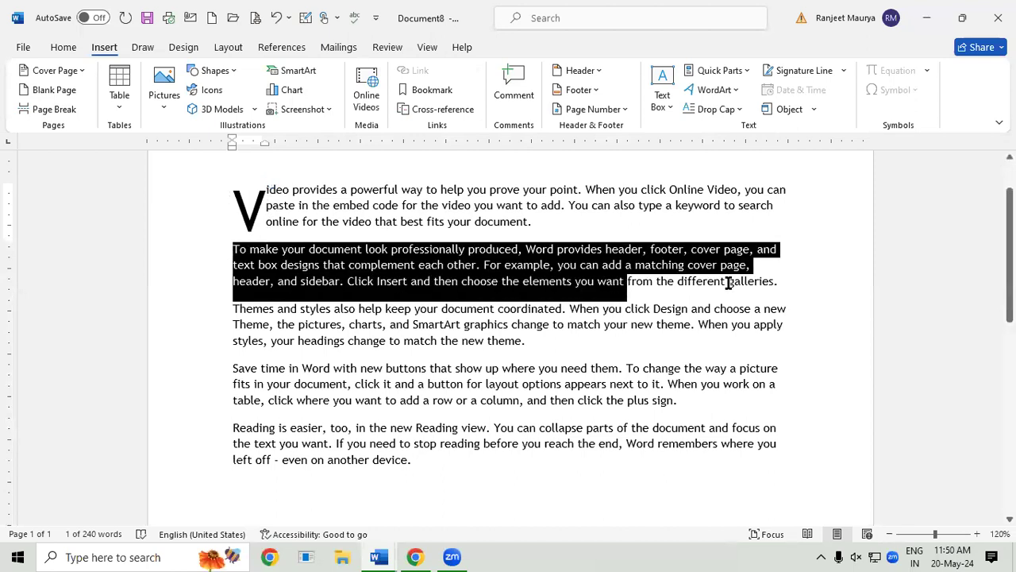
left_click(724, 111)
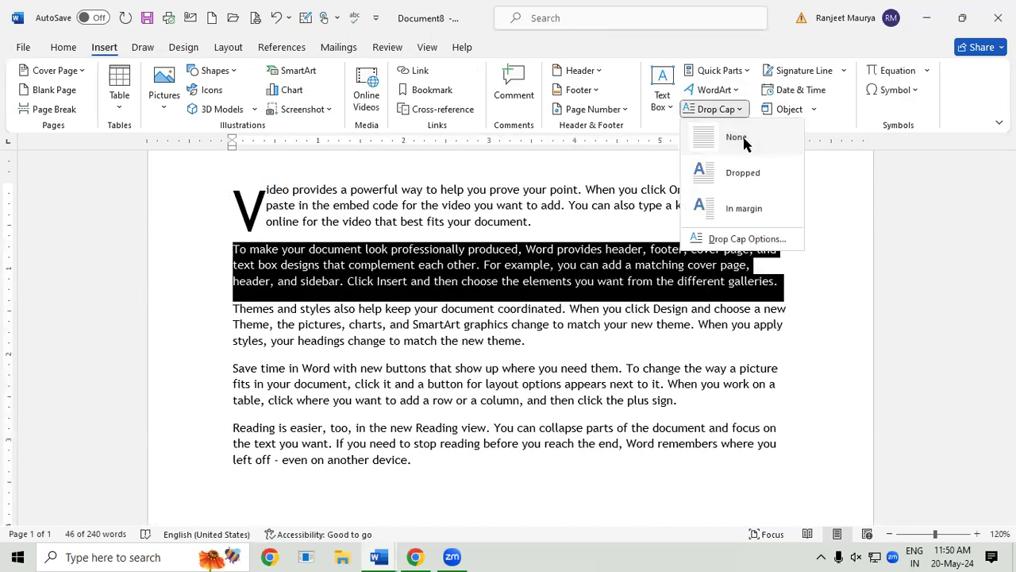
left_click(743, 173)
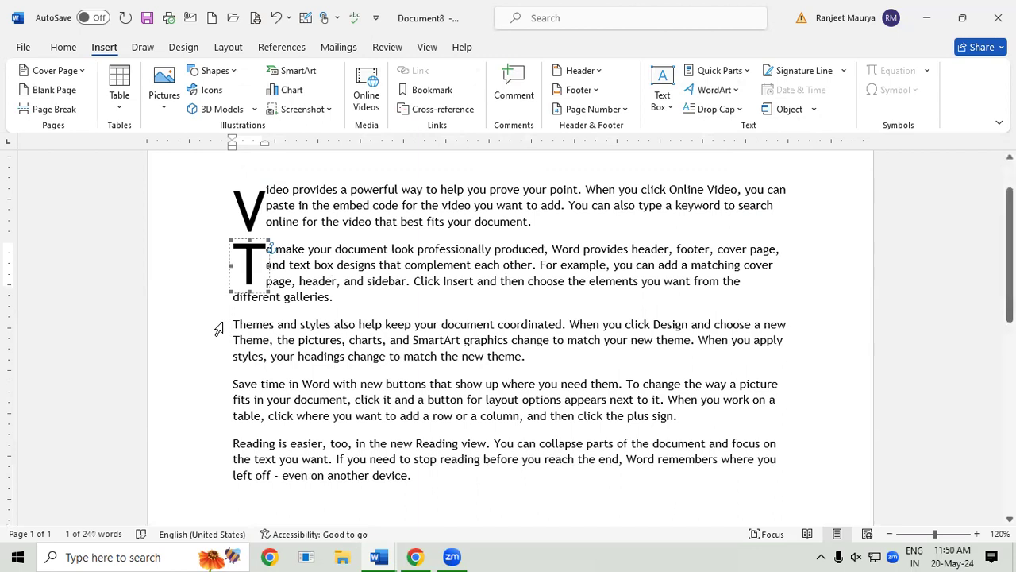
left_click_drag(232, 323, 787, 366)
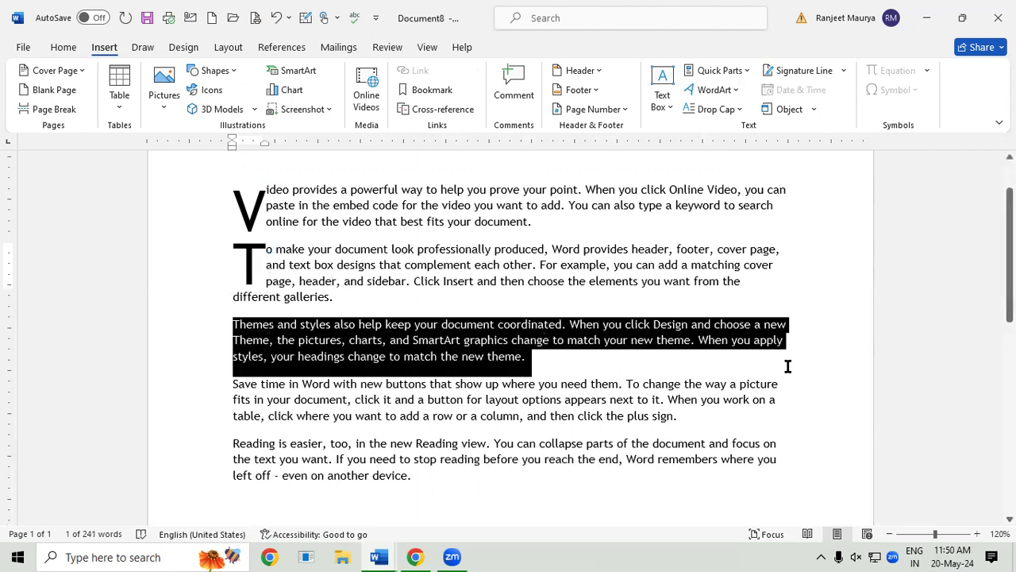
left_click(724, 109)
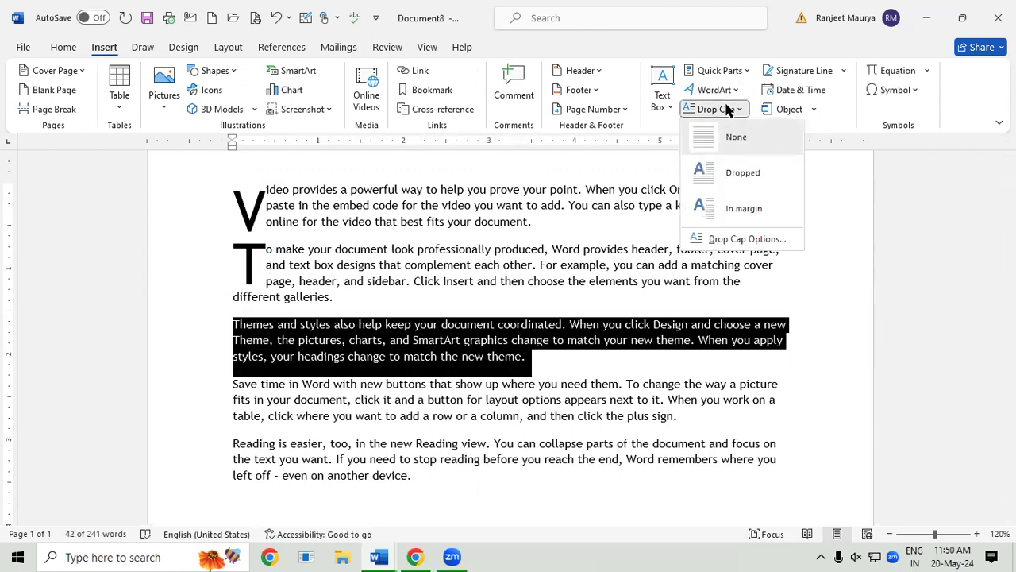
left_click(737, 175)
Step: Give the fourth paragraph, starting with Save, an in-margin drop cap S
left_click(244, 381)
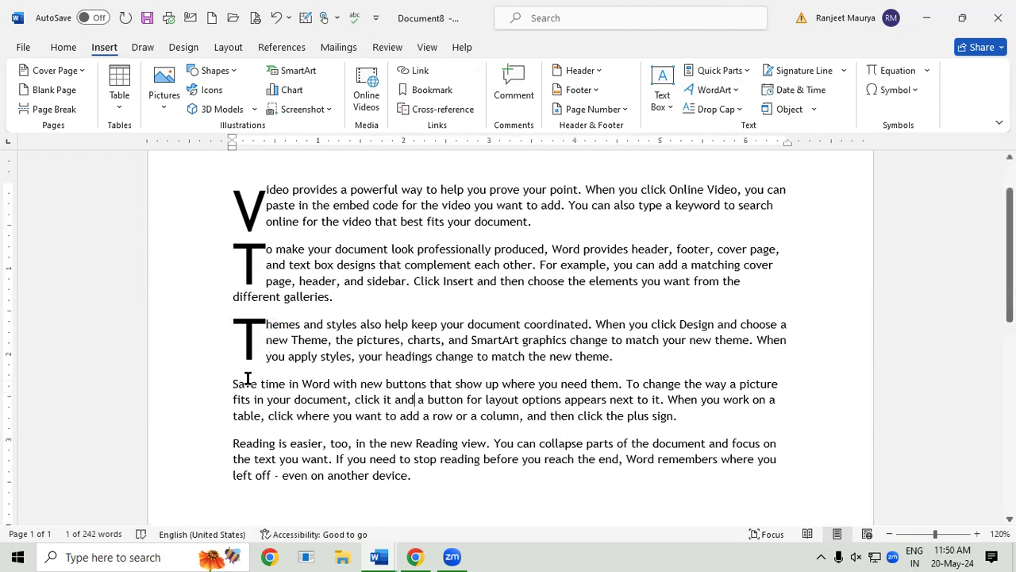
left_click_drag(225, 386, 826, 427)
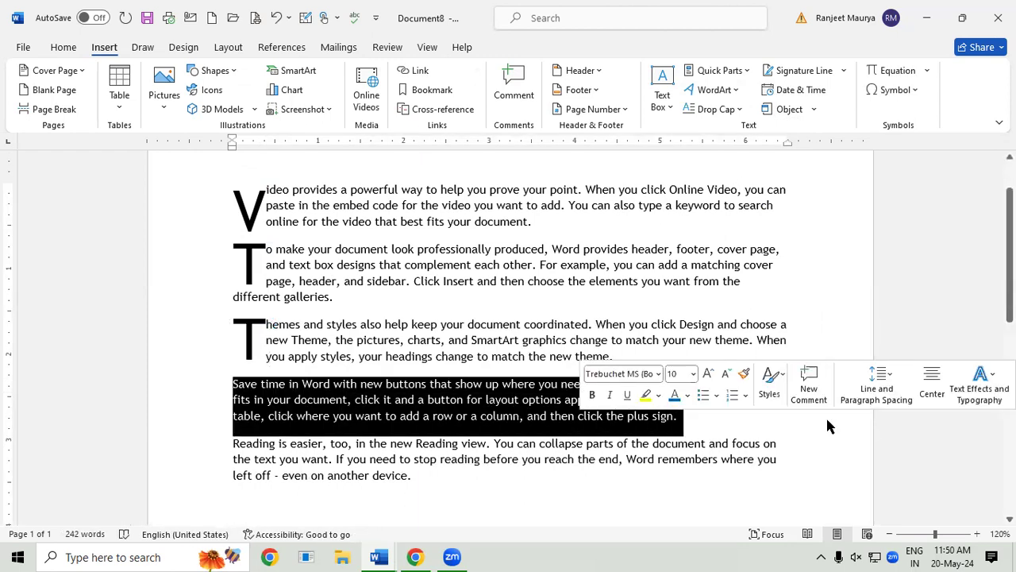
left_click(720, 109)
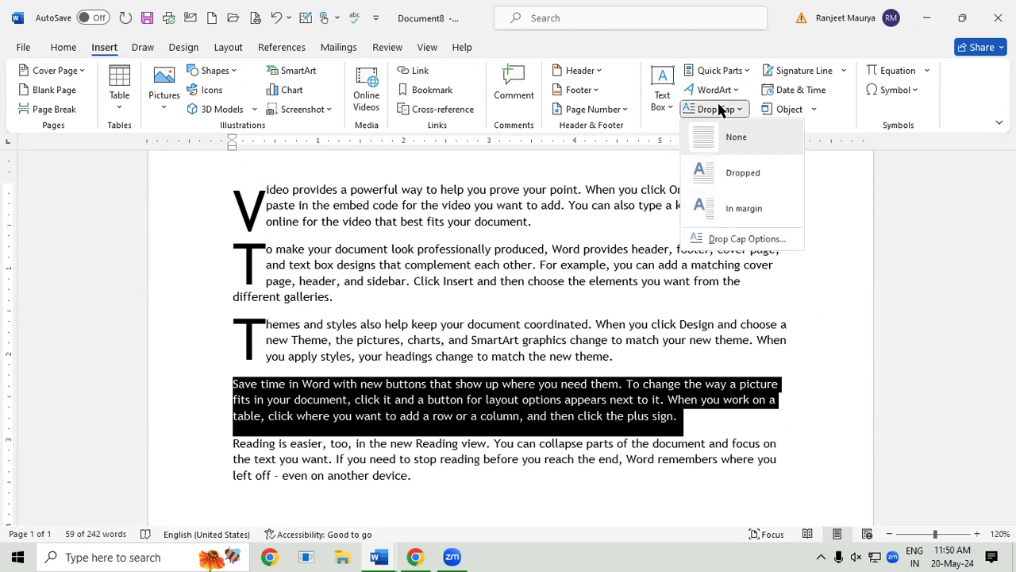
left_click(744, 212)
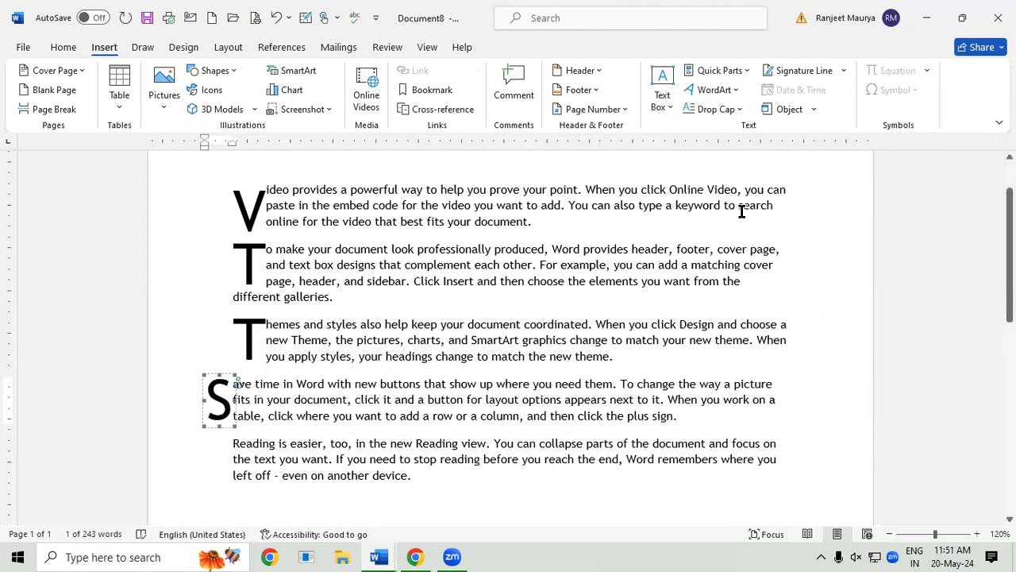
left_click(722, 329)
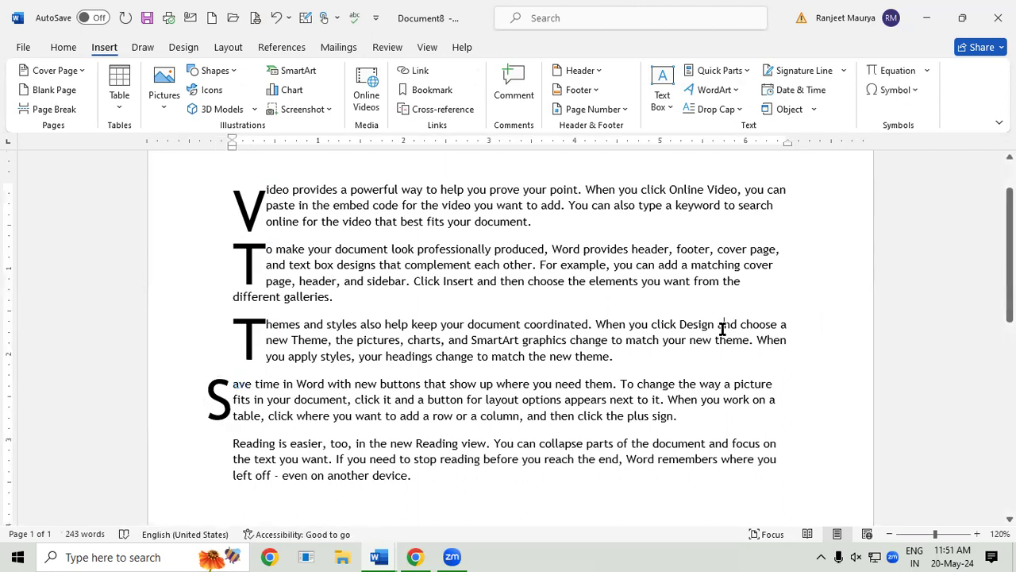